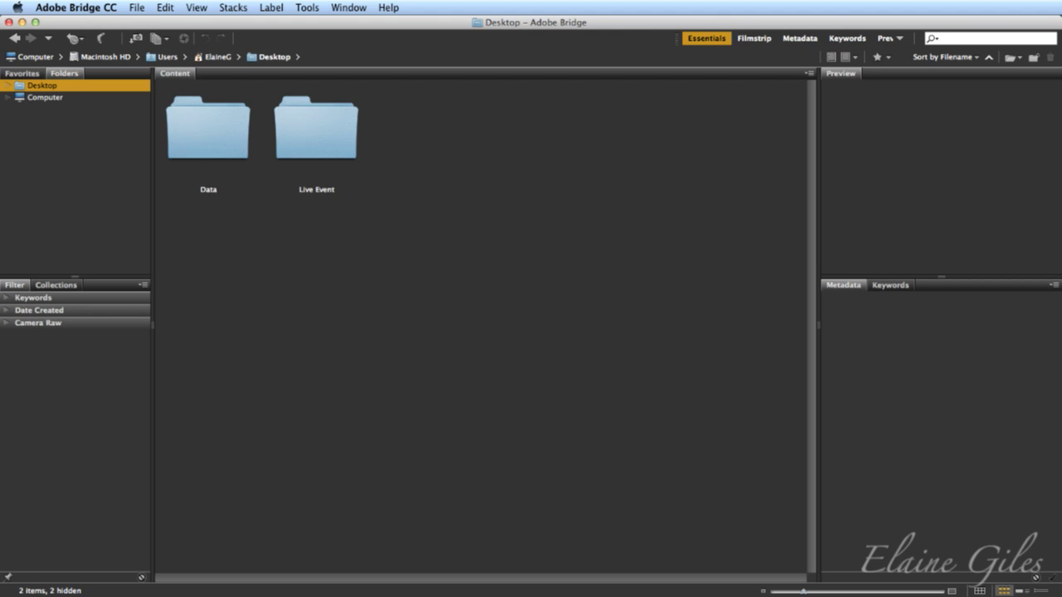
Step: Open the preferences and compare the lighter color themes before choosing the darkest one
key(super+k)
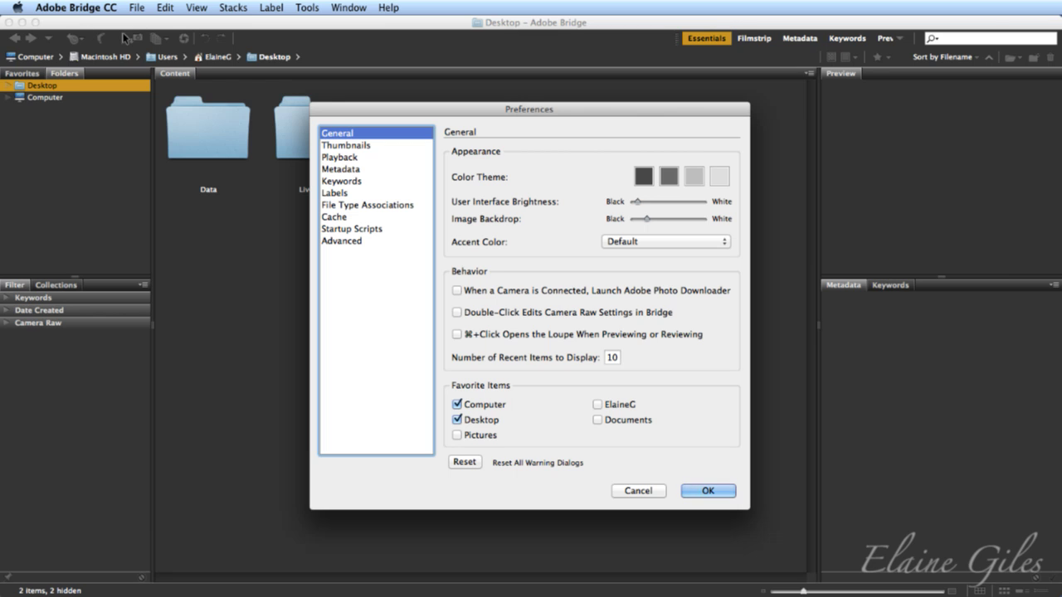
click(695, 176)
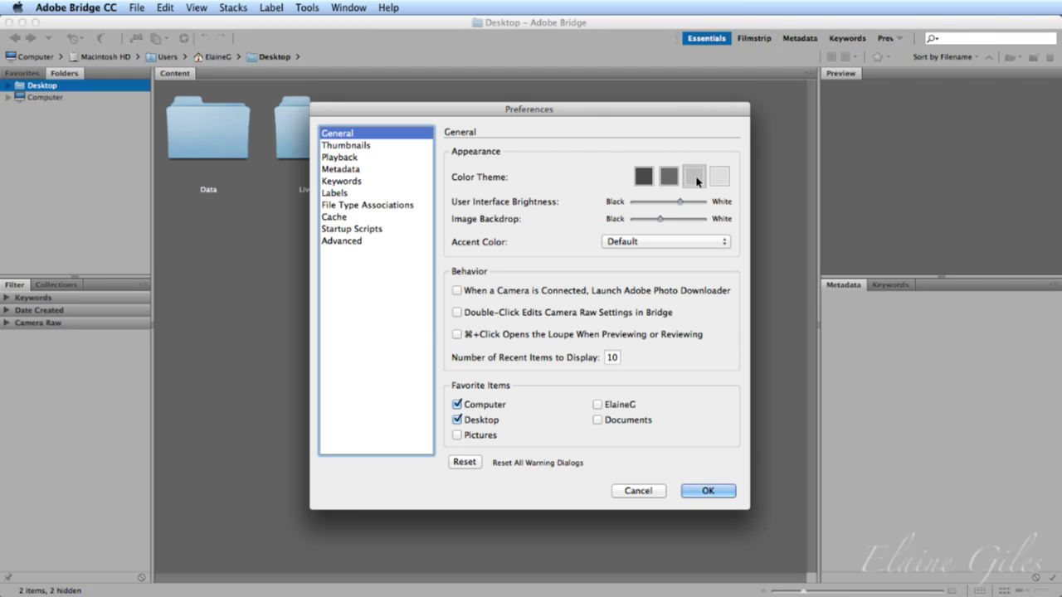
drag(618, 108, 1061, 274)
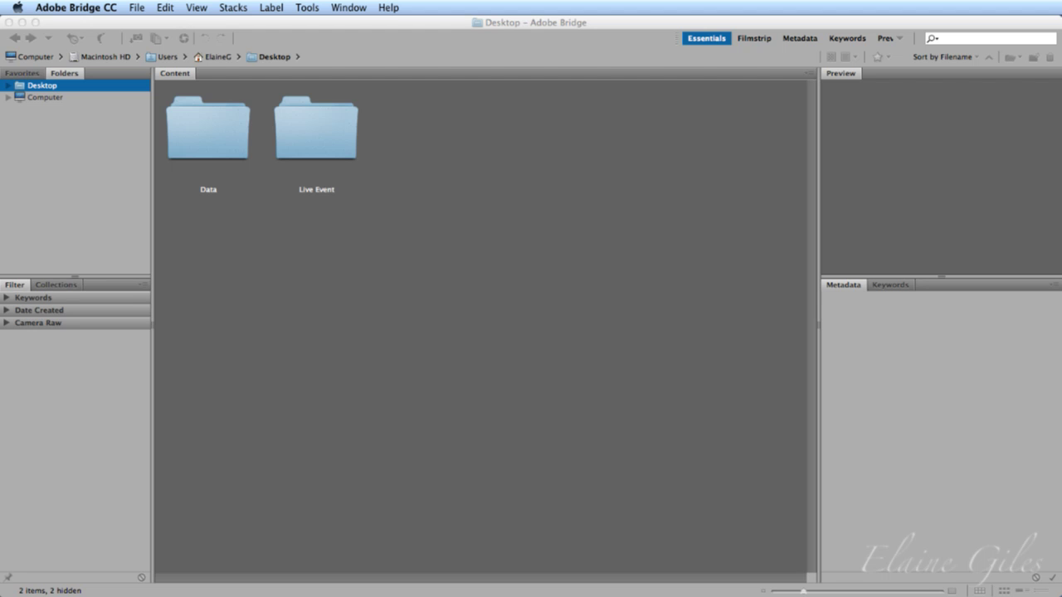
drag(1061, 166, 654, 150)
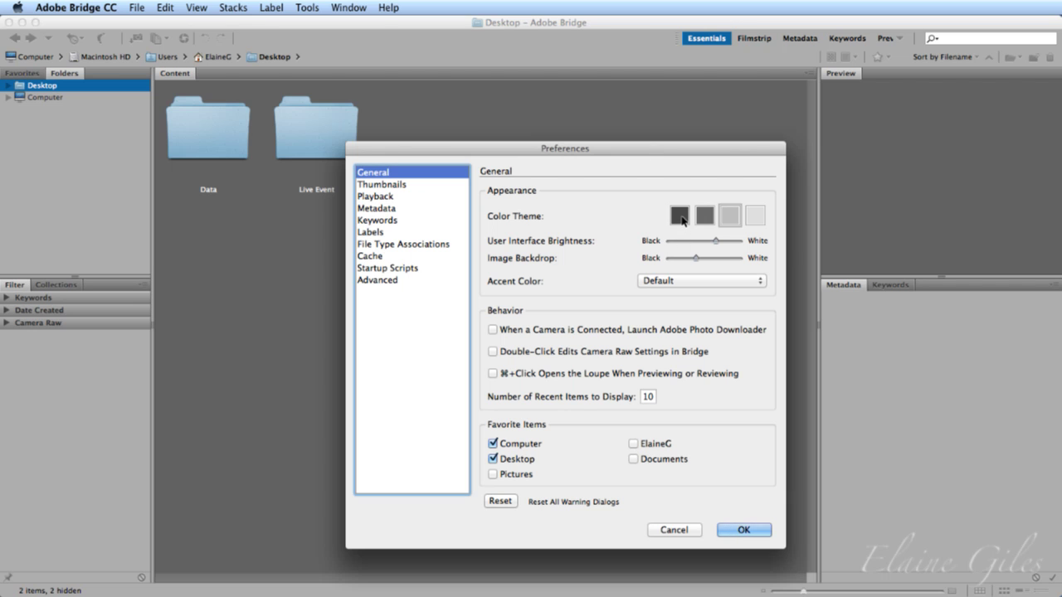
click(761, 217)
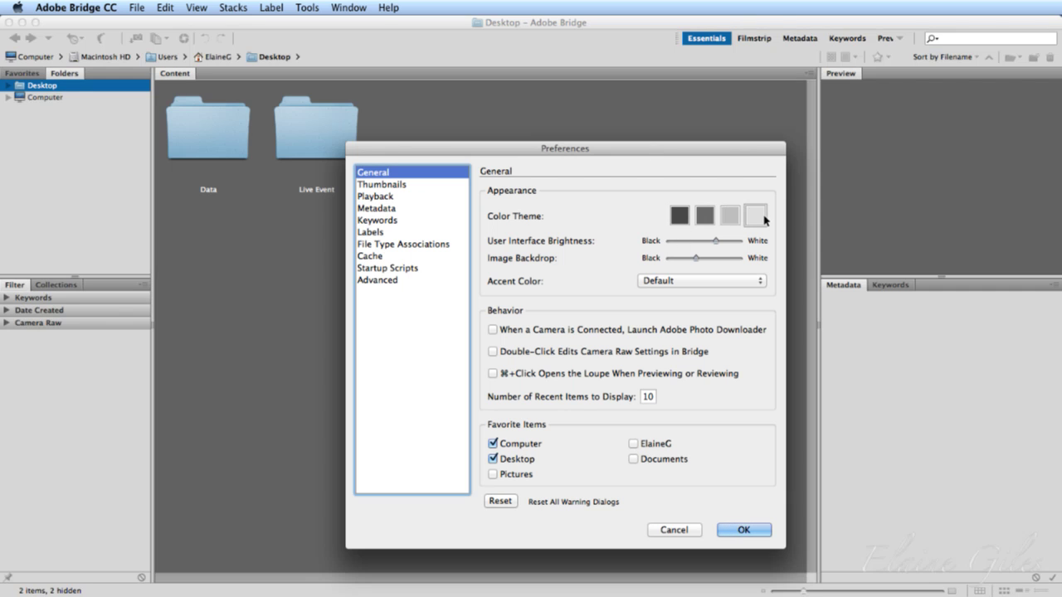
click(729, 218)
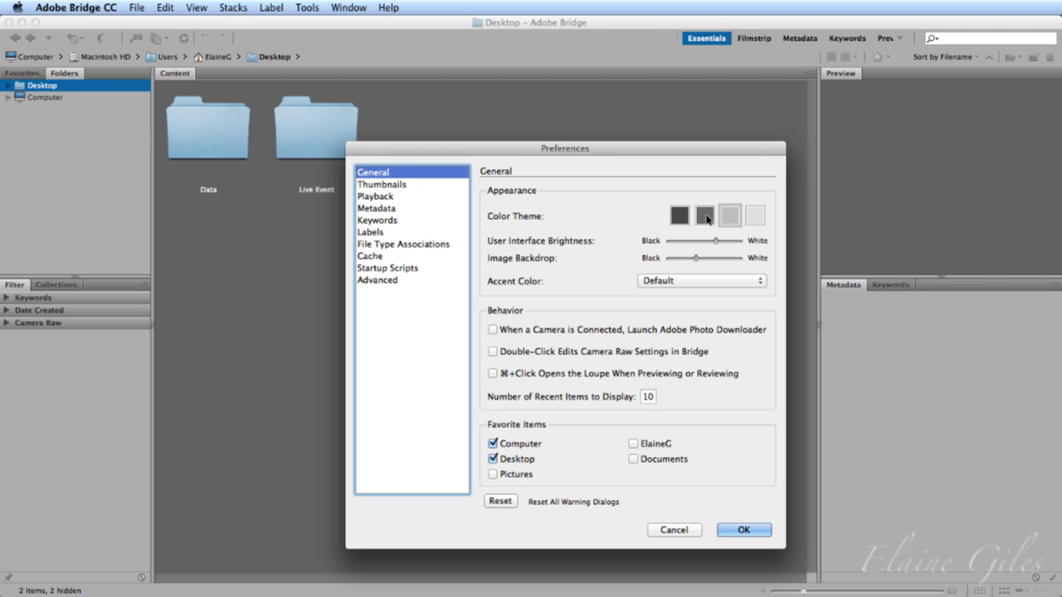
click(705, 217)
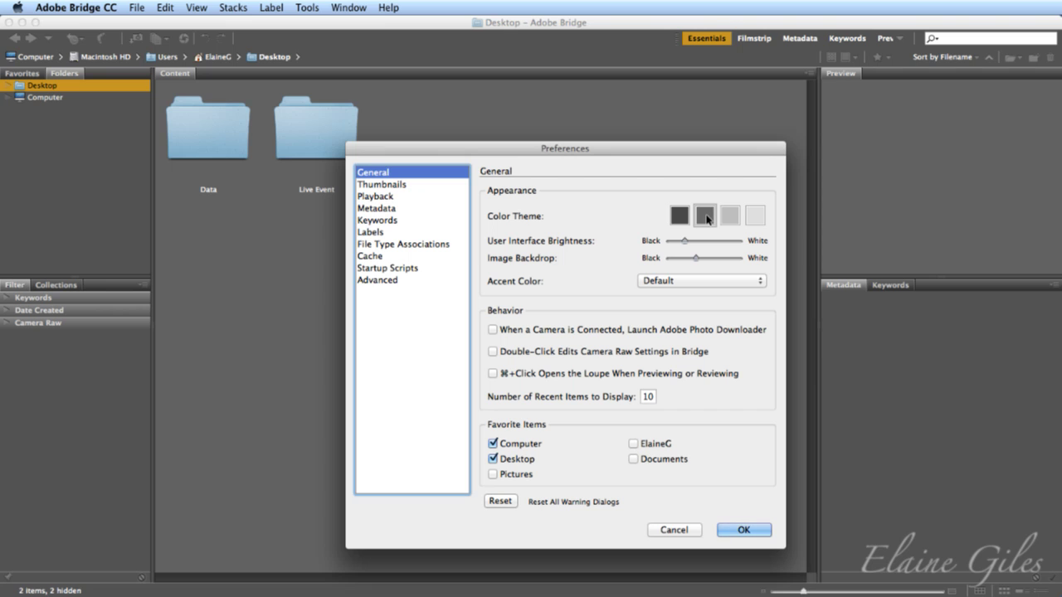
click(680, 217)
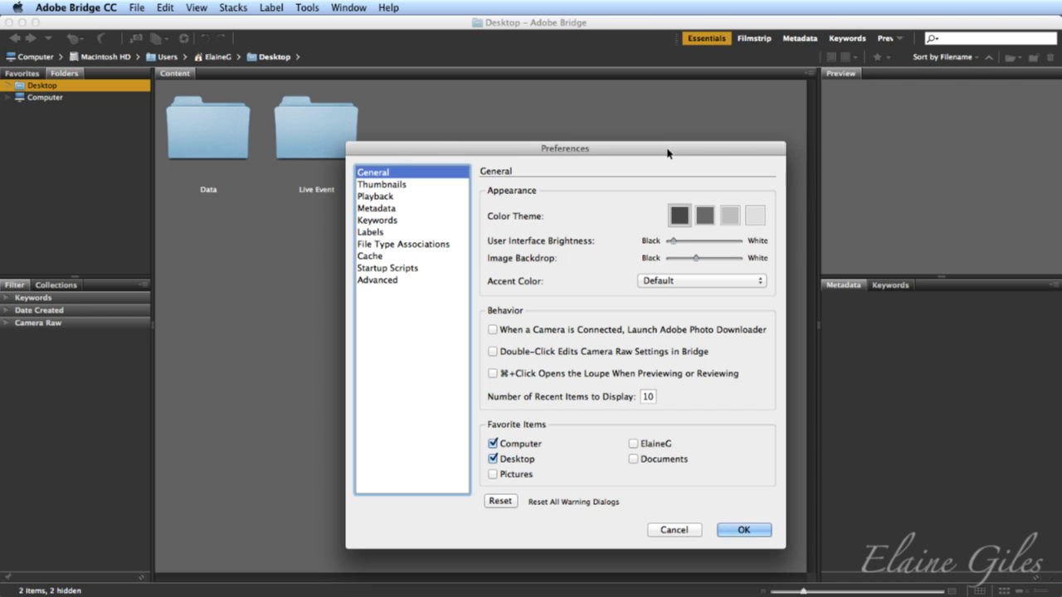
Step: Darken the image backdrop to about a quarter of the way from black to white, matching the dark interface
drag(668, 152, 896, 294)
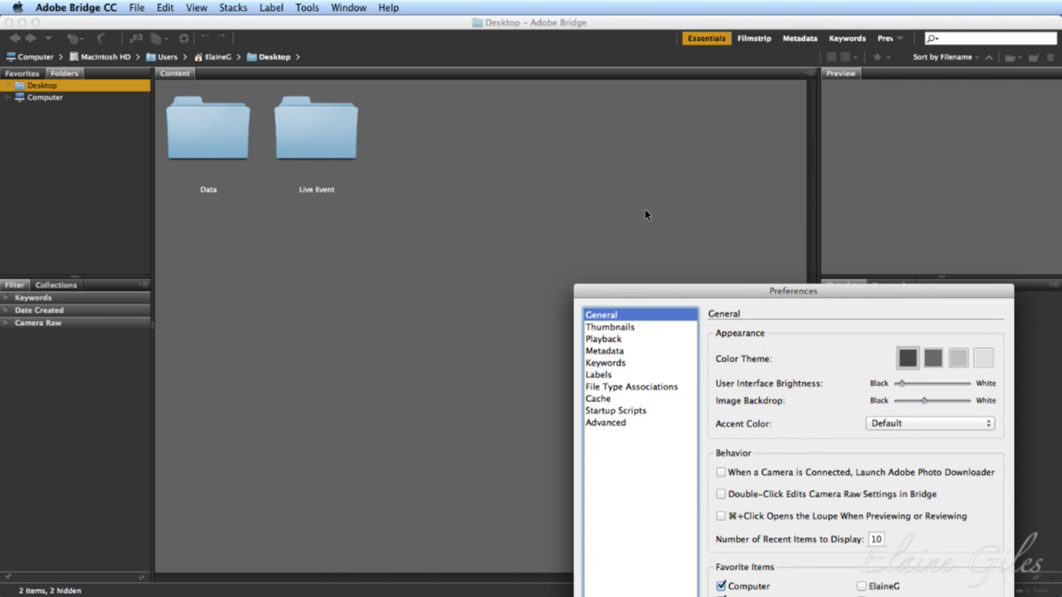
drag(816, 291, 744, 204)
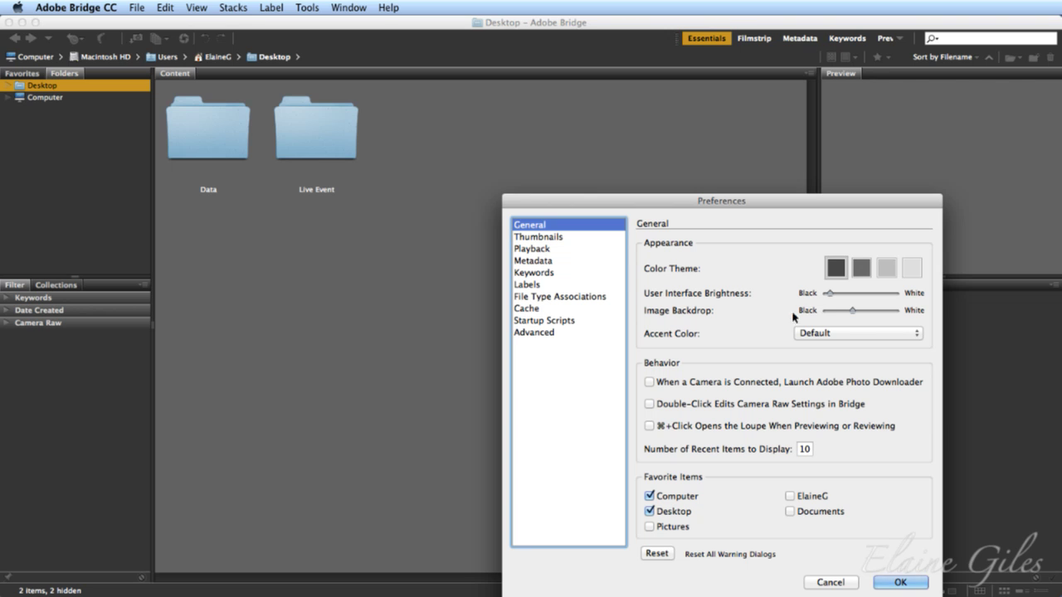
mouse_move(853, 312)
mouse_down()
mouse_move(819, 313)
mouse_move(840, 313)
mouse_up()
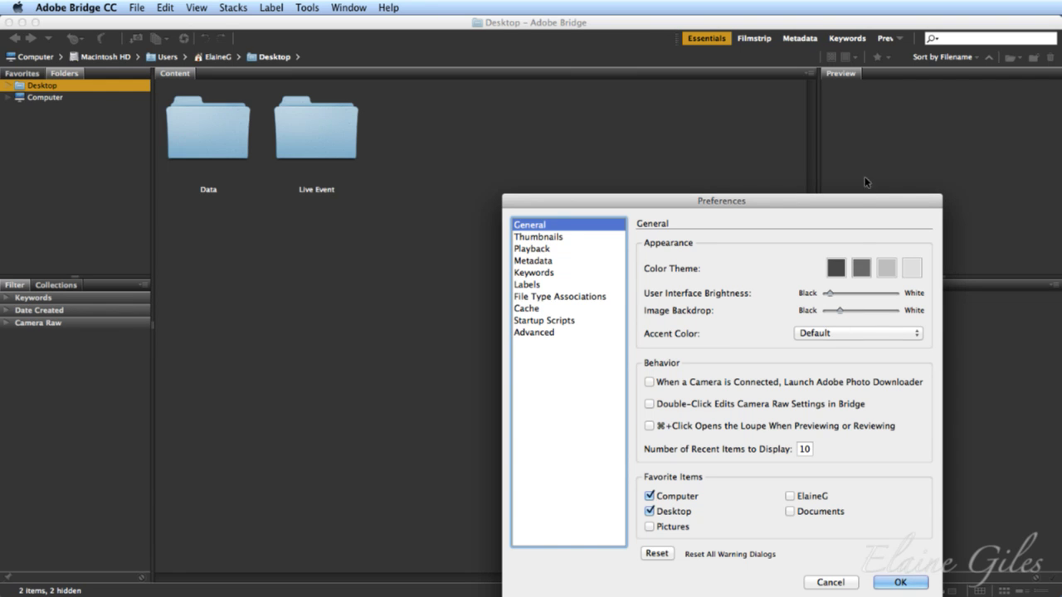
drag(860, 202, 651, 126)
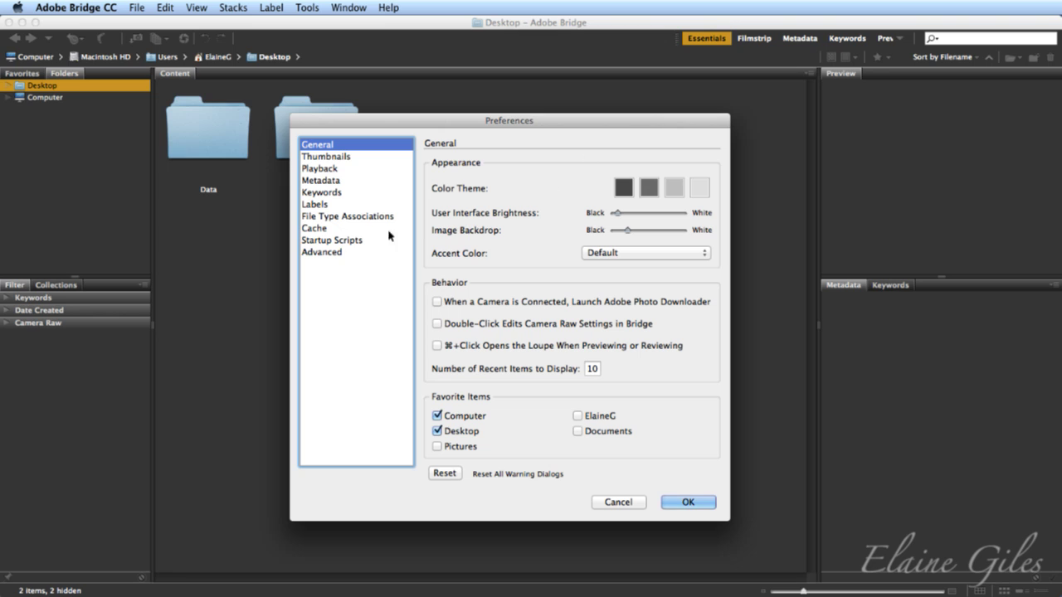
Step: Show the Cache settings in the preferences
click(337, 230)
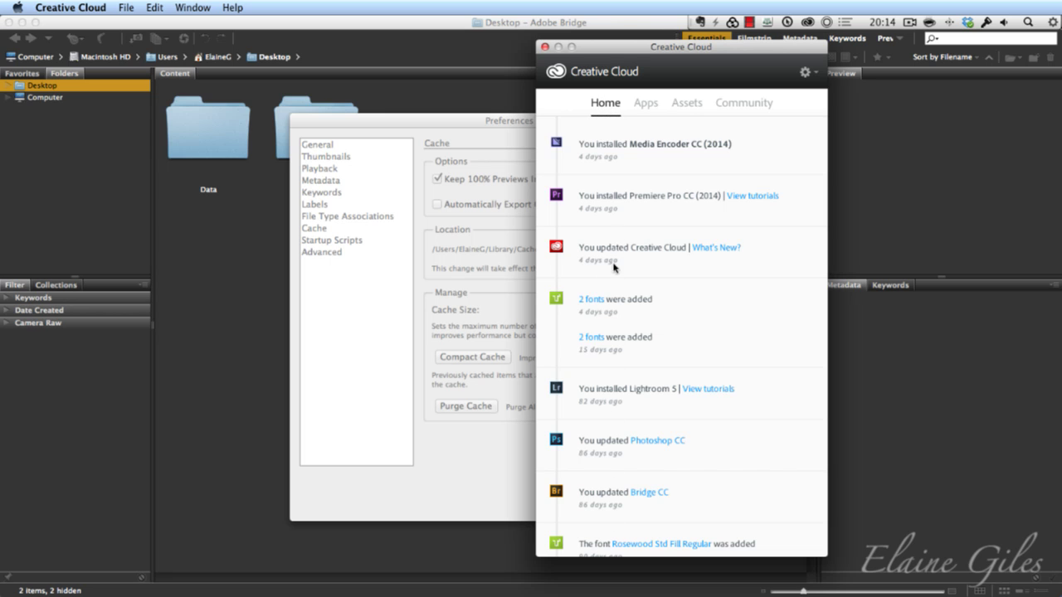
Step: Switch to Creative Cloud, review the installed and available apps, and close its window
click(645, 105)
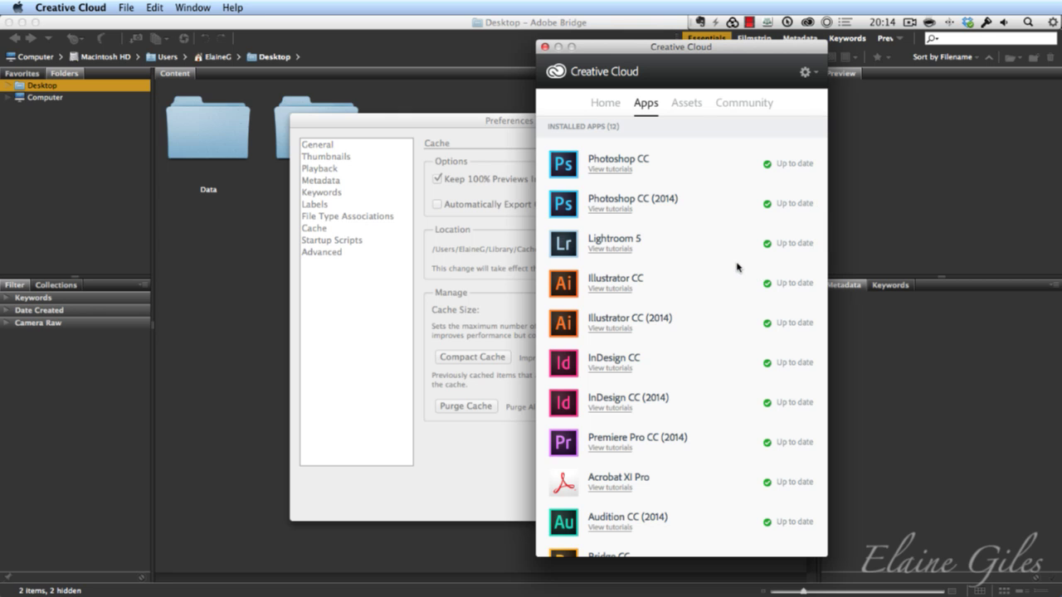
scroll(737, 267, down, 5)
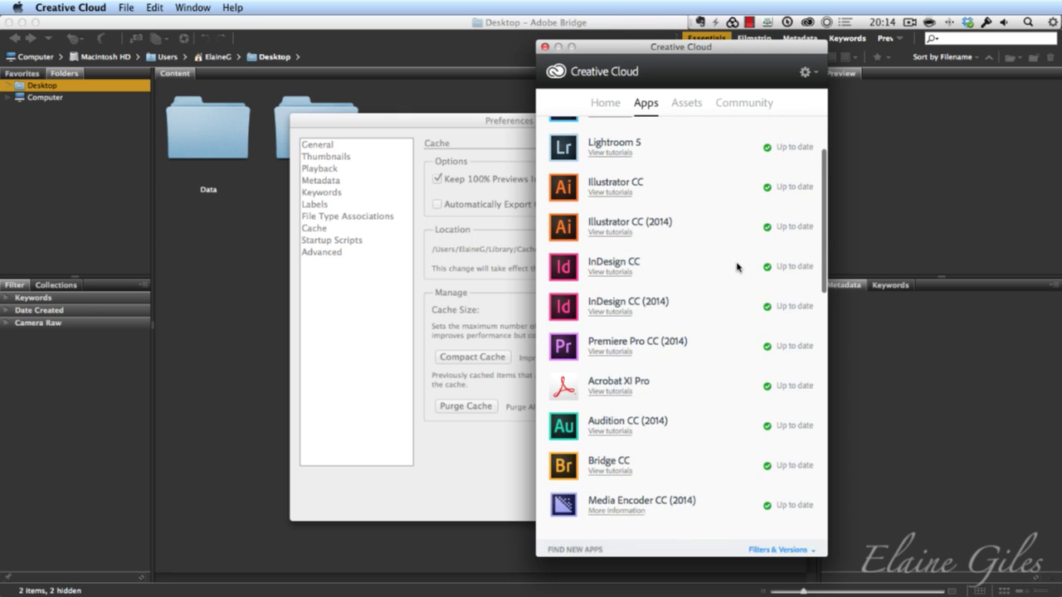
scroll(737, 267, up, 2)
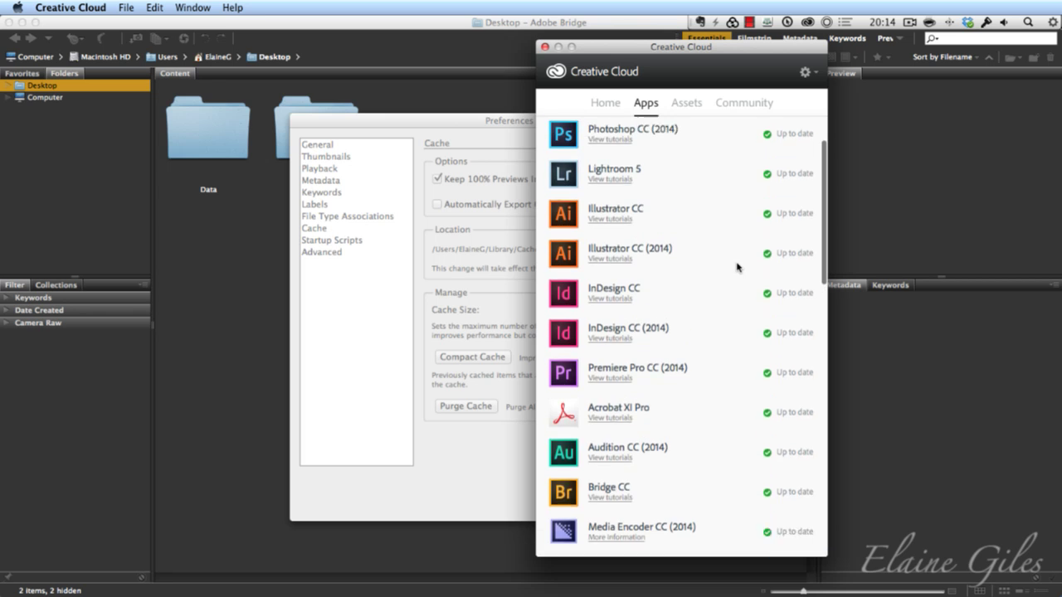
scroll(737, 267, up, 3)
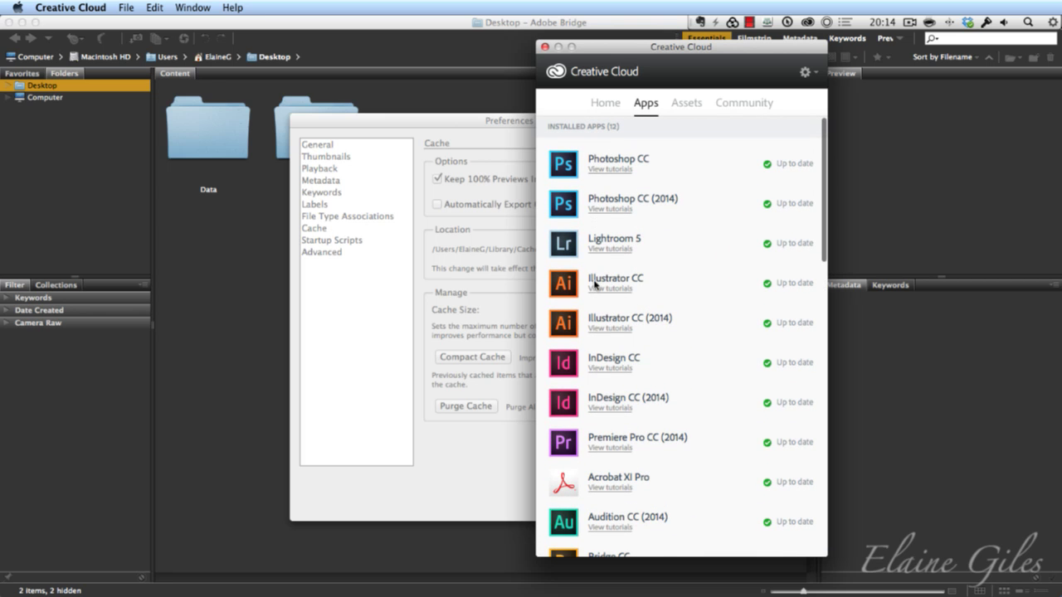
scroll(668, 334, down, 3)
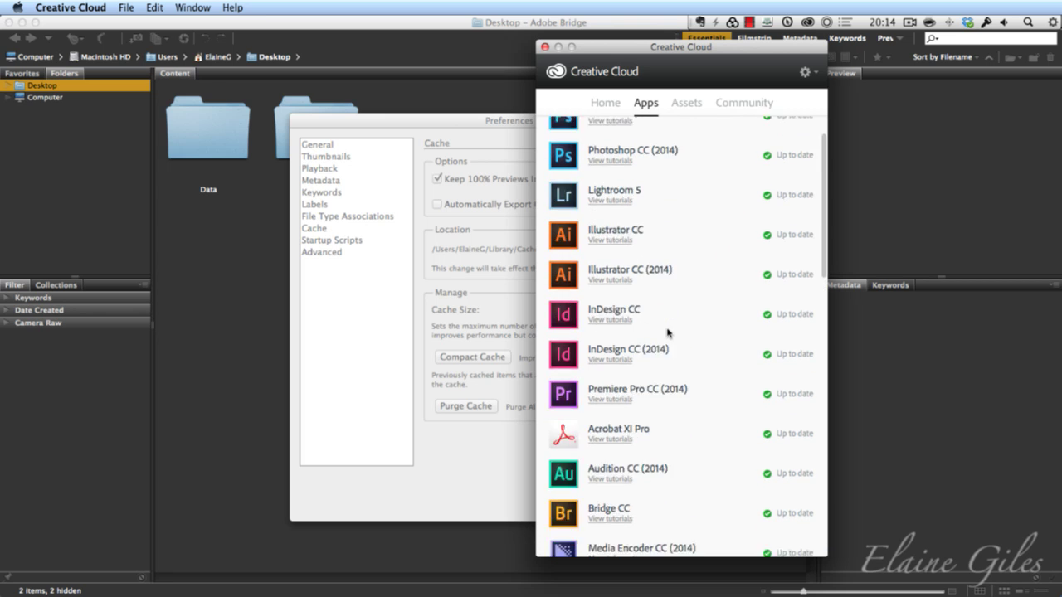
scroll(668, 334, down, 10)
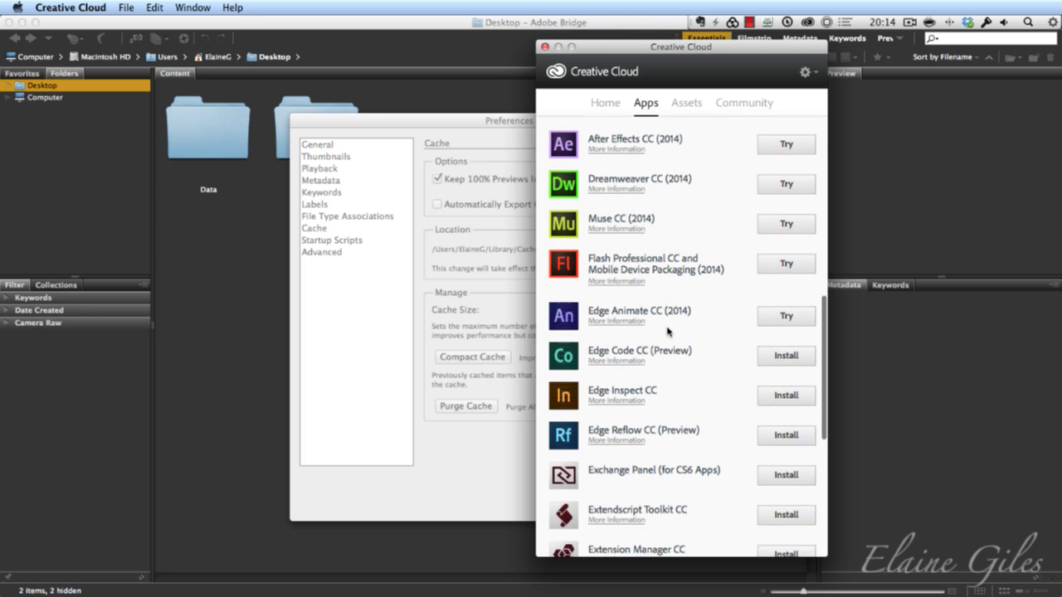
scroll(668, 332, down, 5)
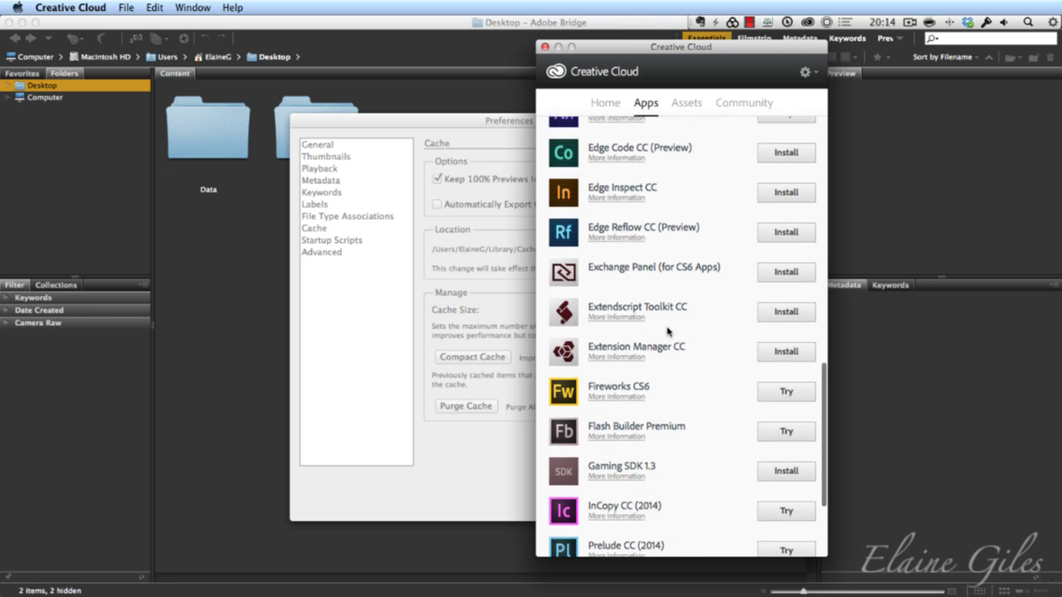
scroll(667, 332, down, 1)
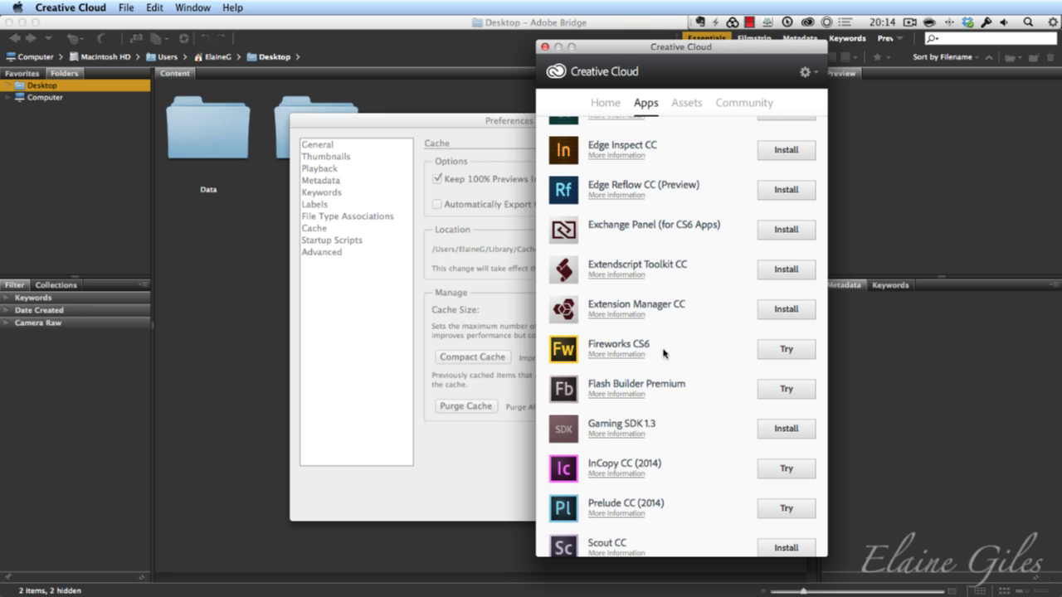
scroll(677, 355, down, 1)
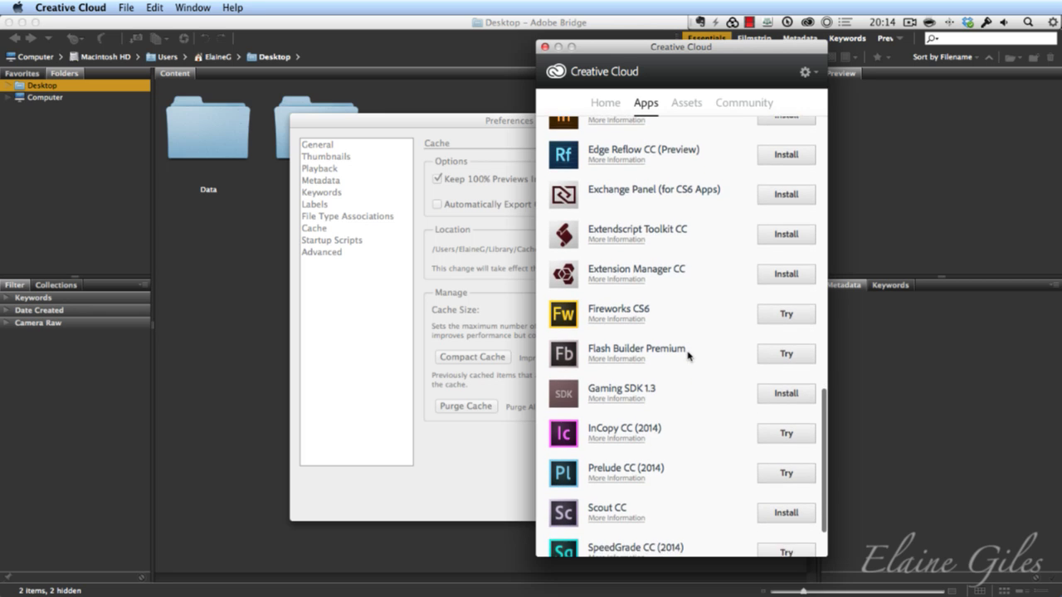
click(545, 48)
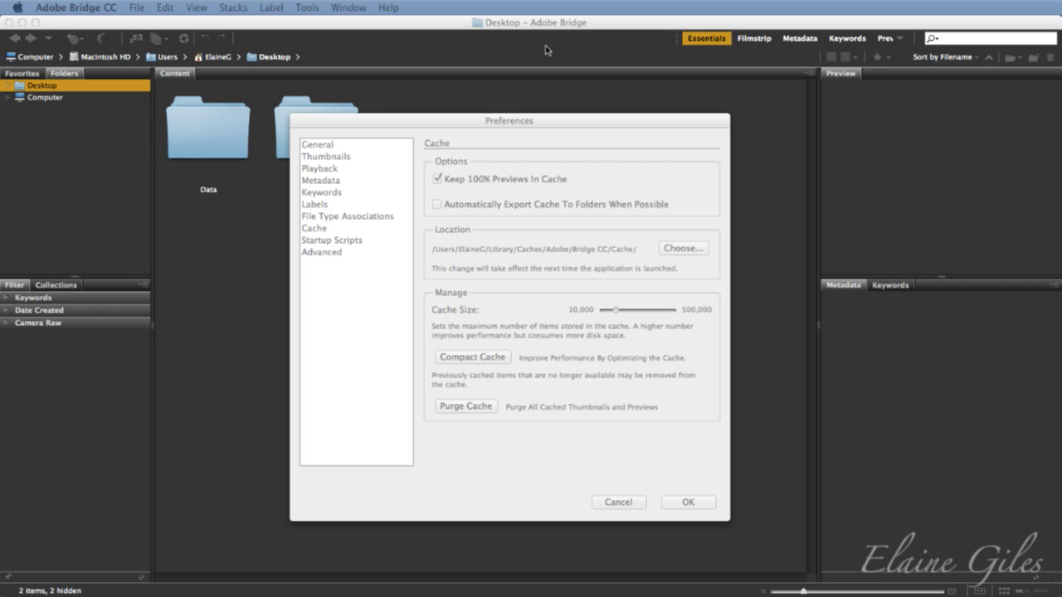
Step: Enable automatic export of the cache to folders when possible, and review the startup scripts before applying the preferences
click(569, 126)
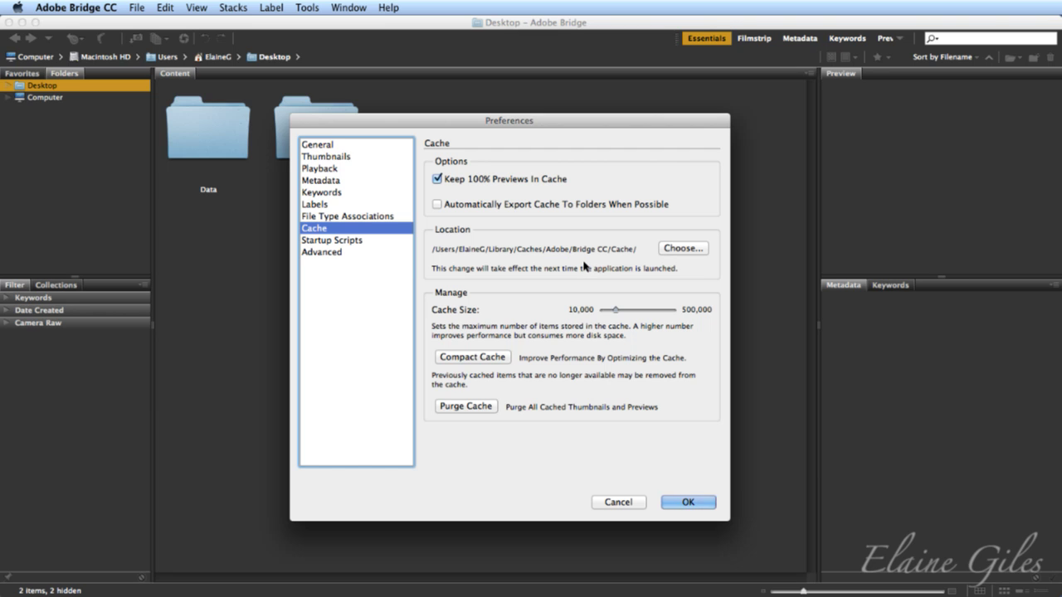
click(438, 205)
click(365, 239)
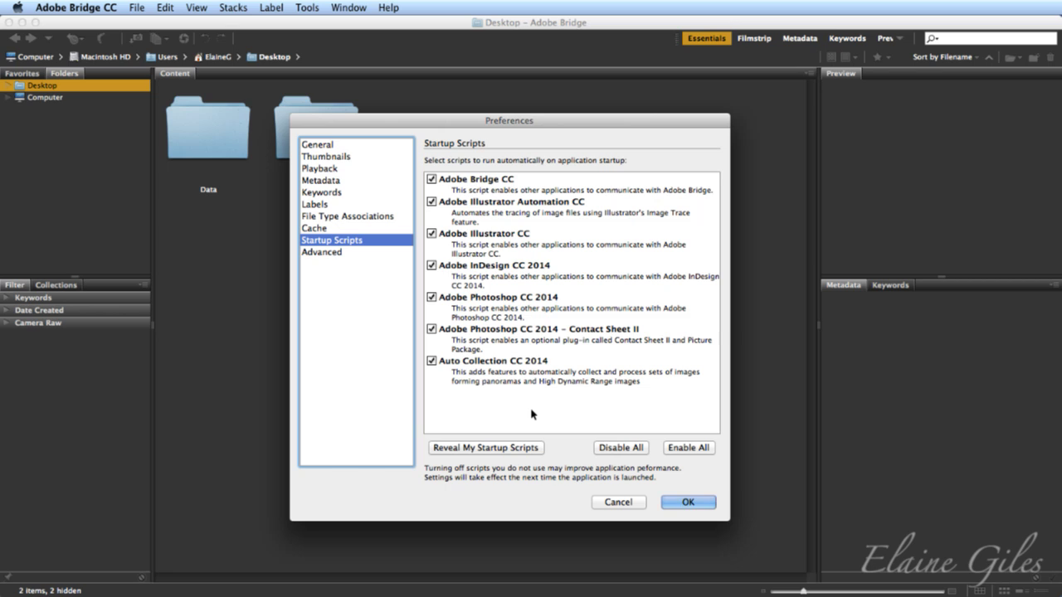
click(685, 503)
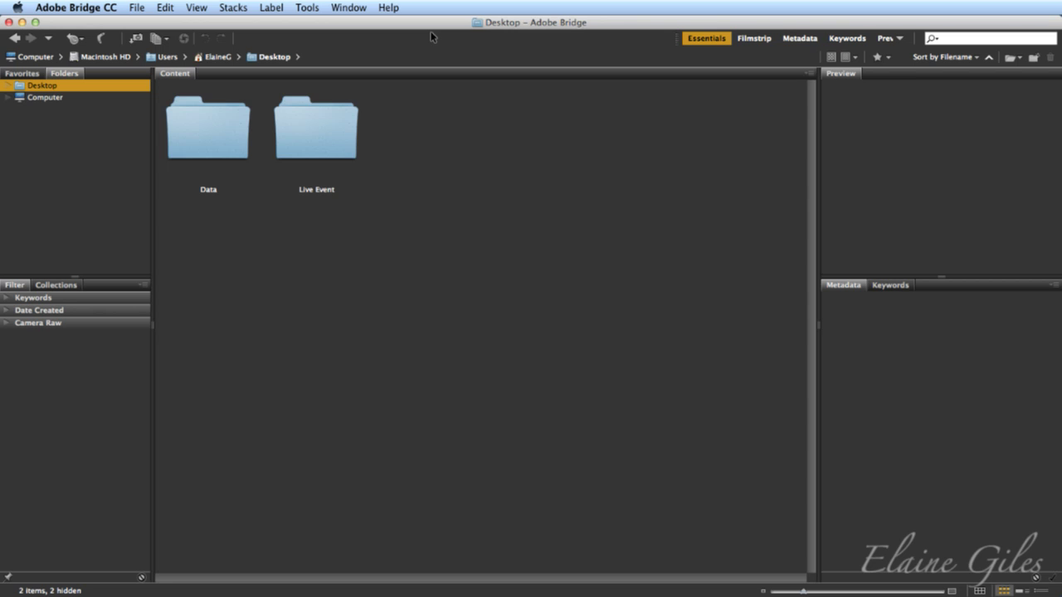
Step: Look through the list of workspaces, view Filmstrip, Metadata and Keywords in turn, and return to Essentials
click(718, 43)
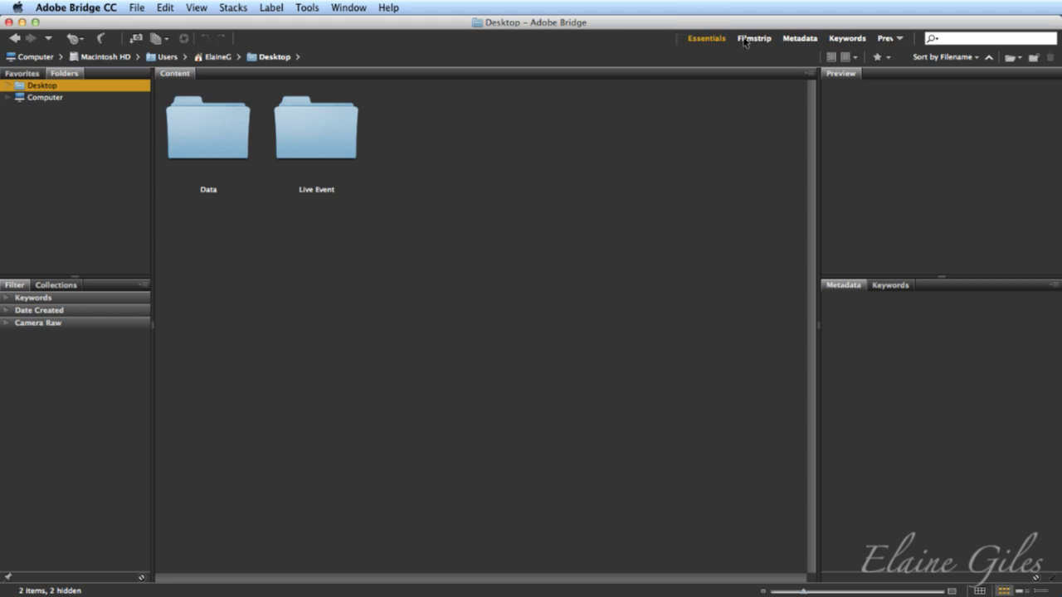
click(900, 39)
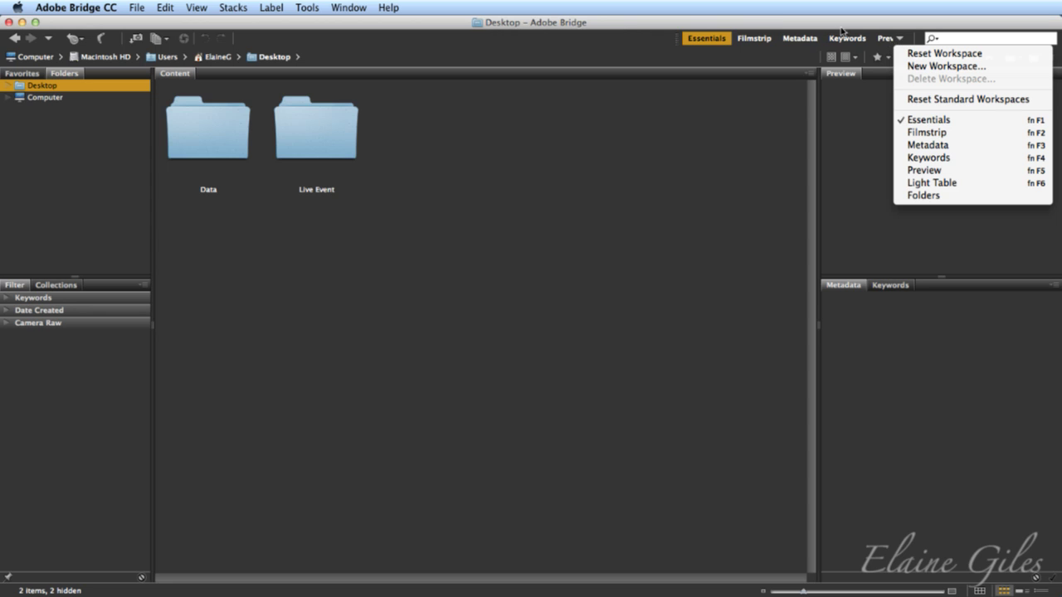
click(779, 27)
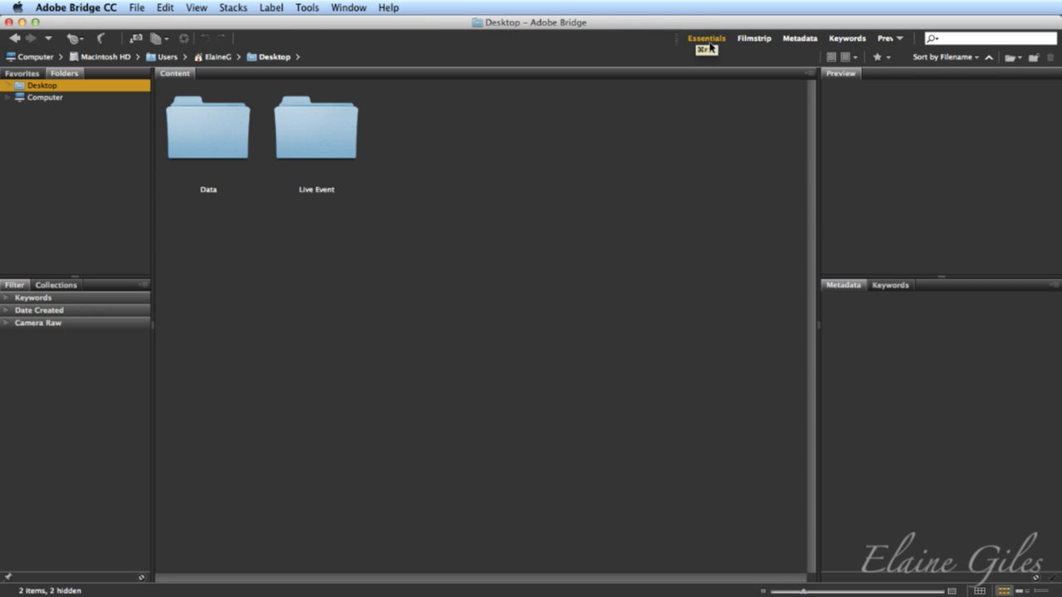
click(750, 41)
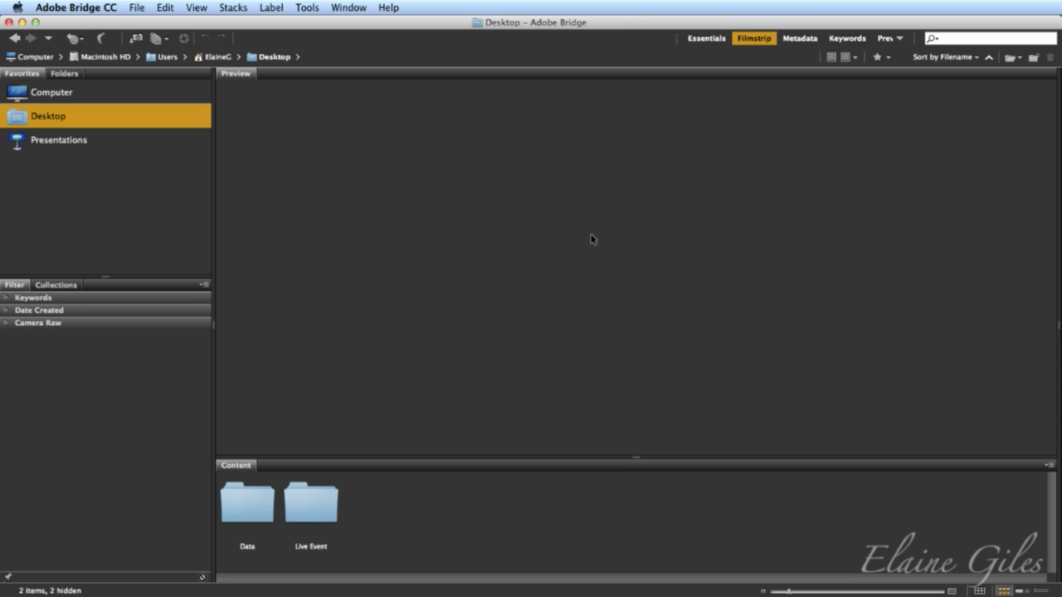
click(799, 39)
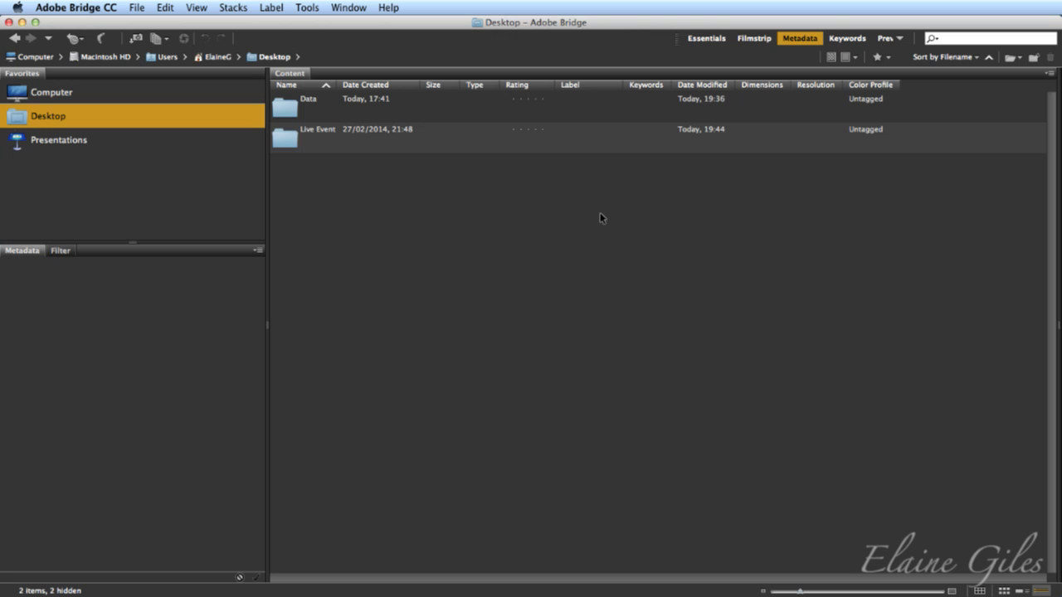
click(847, 40)
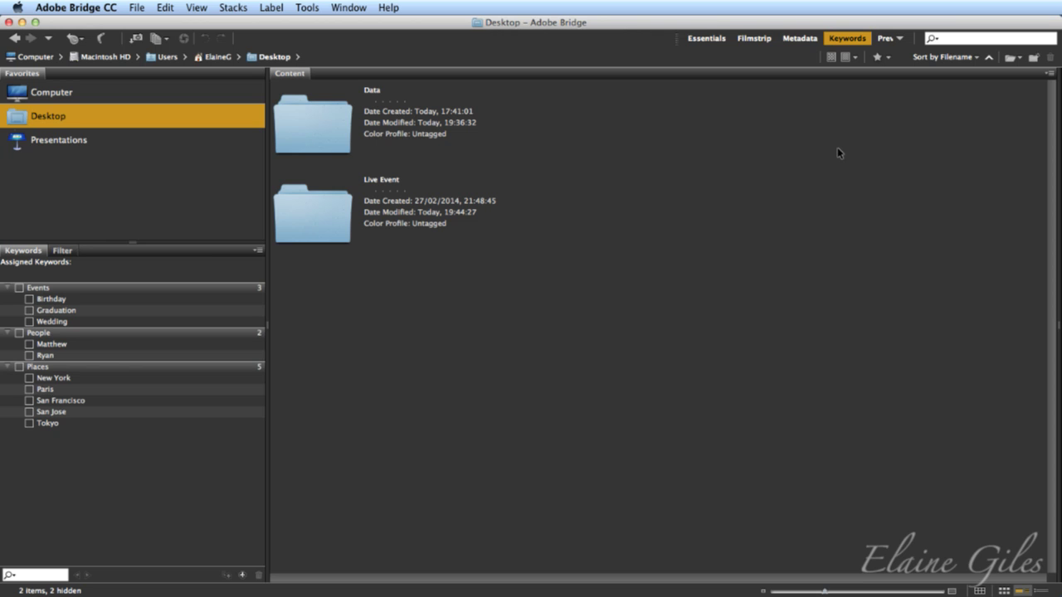
click(704, 39)
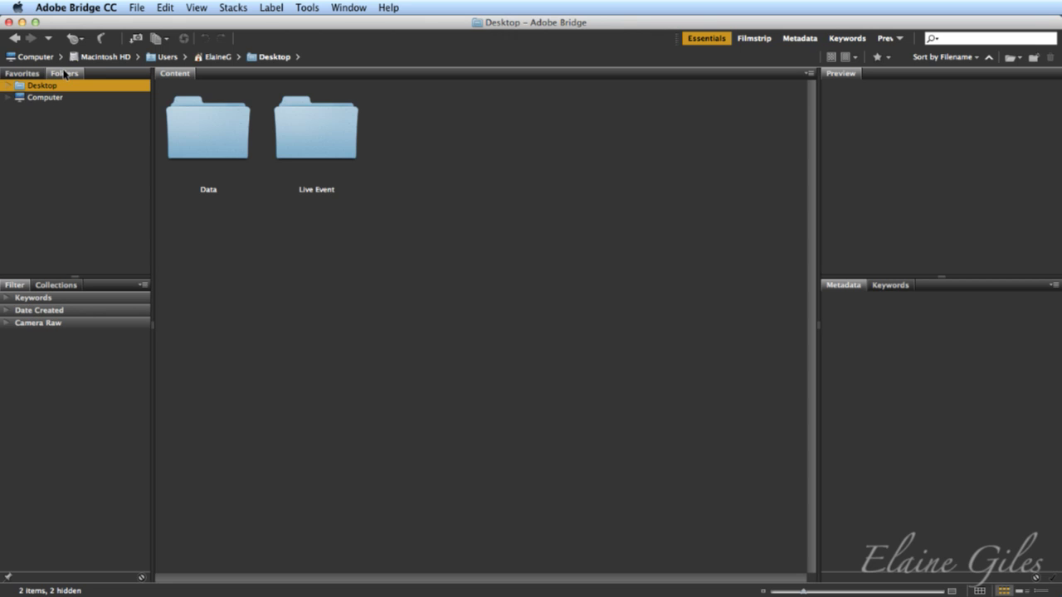
Step: Expand Computer in the folder tree to view its drives, and collapse it again
click(6, 99)
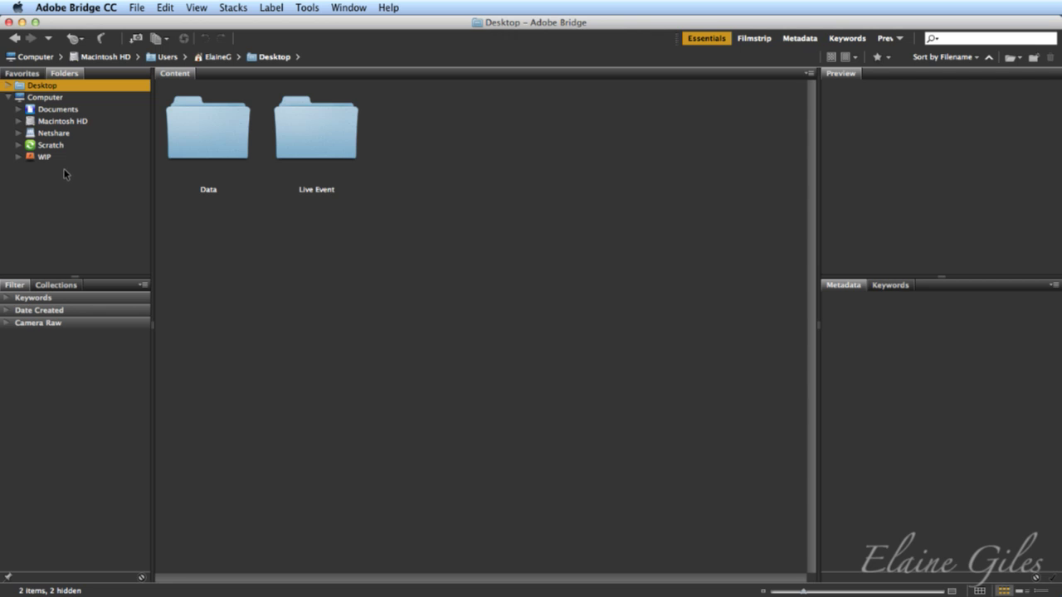
click(8, 98)
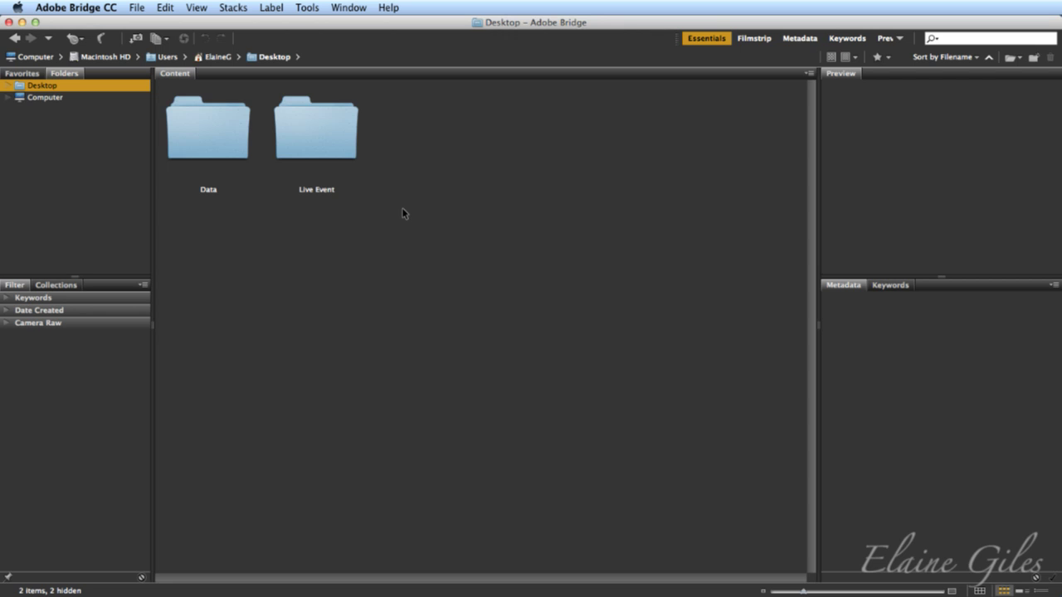
Step: Show the Favorites and view the contents of Computer and Desktop in turn
click(26, 74)
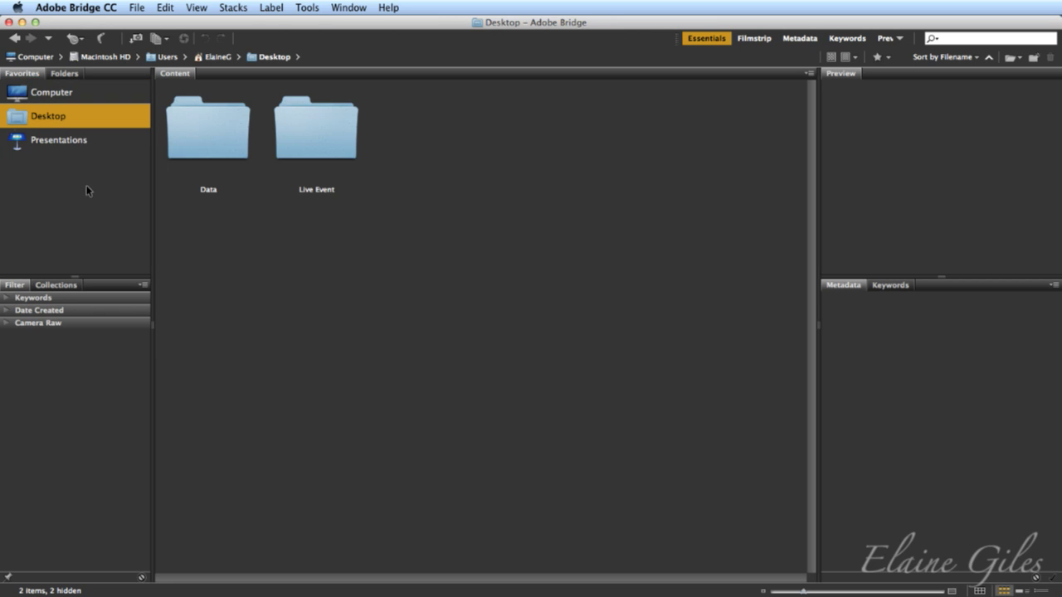
click(80, 93)
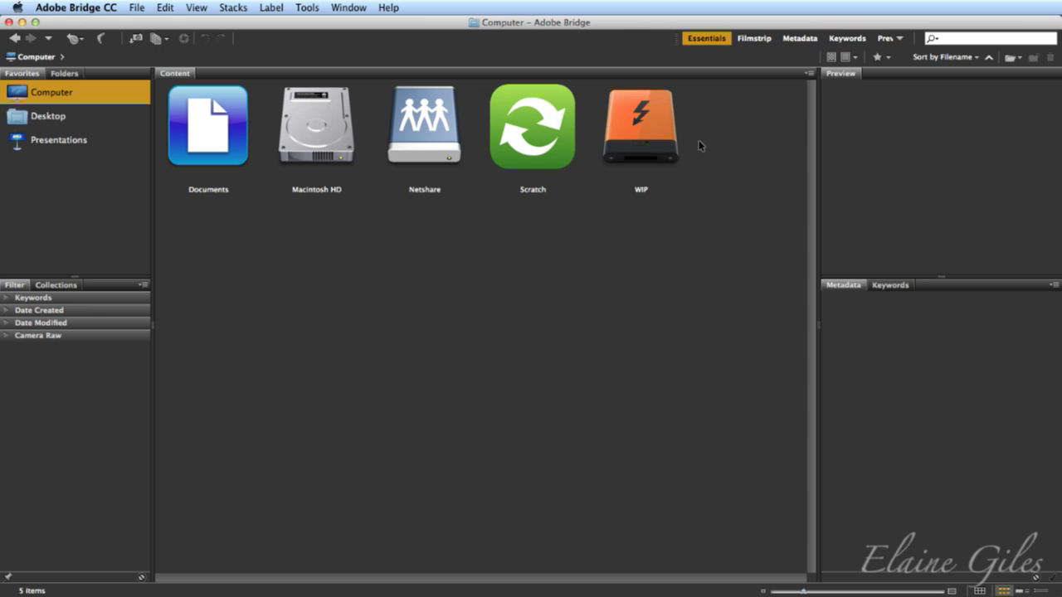
click(60, 121)
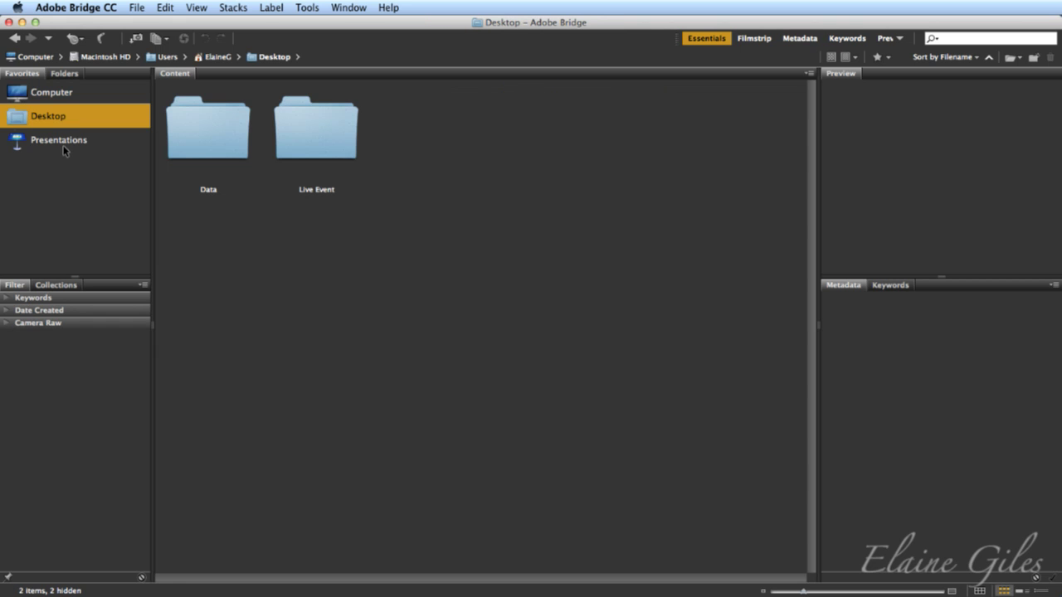
Step: Browse the Presentations favorite, then preview the 99999999 - Presentation Materials folder and 20140417 - Photoshop Text Magic.zip
click(64, 143)
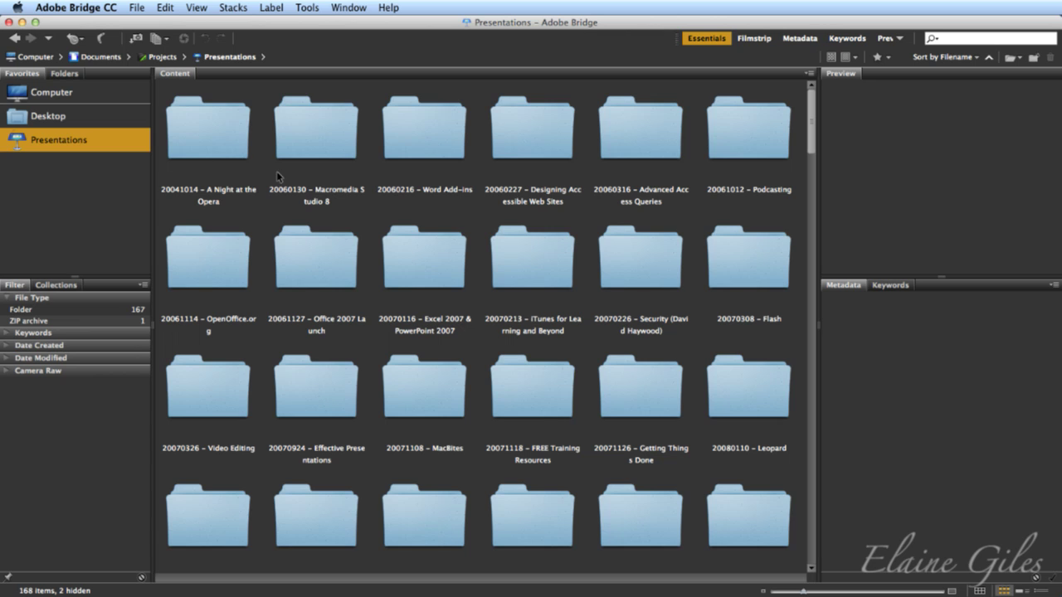
scroll(321, 240, down, 20)
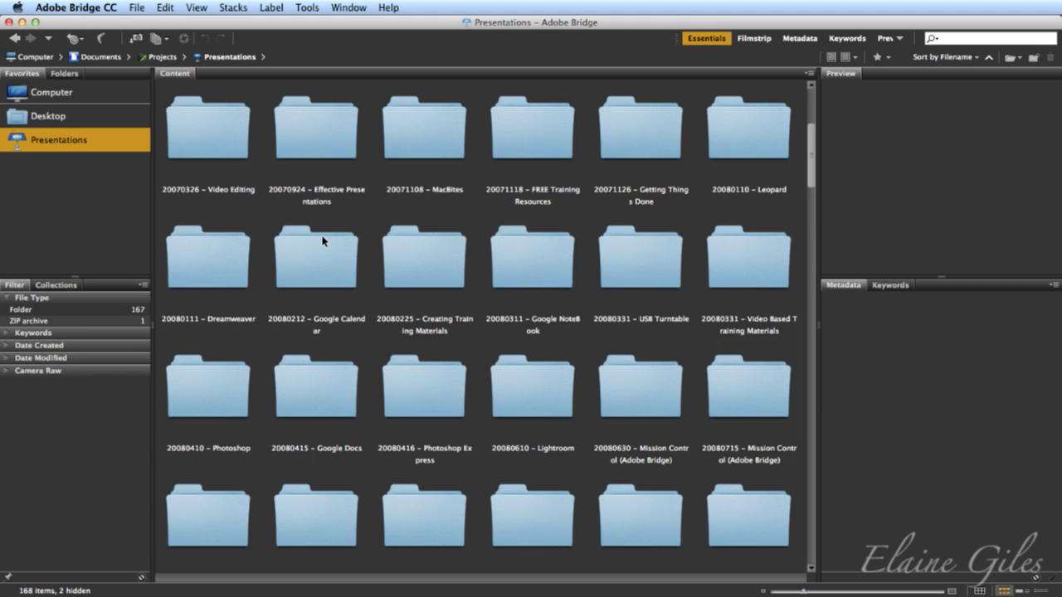
scroll(322, 240, down, 12)
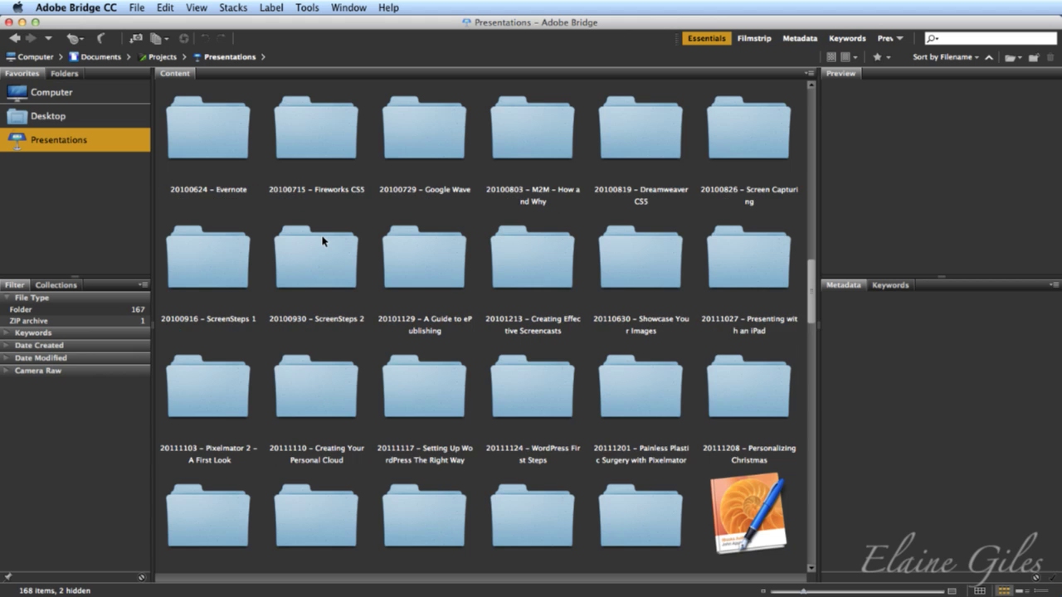
scroll(322, 240, down, 5)
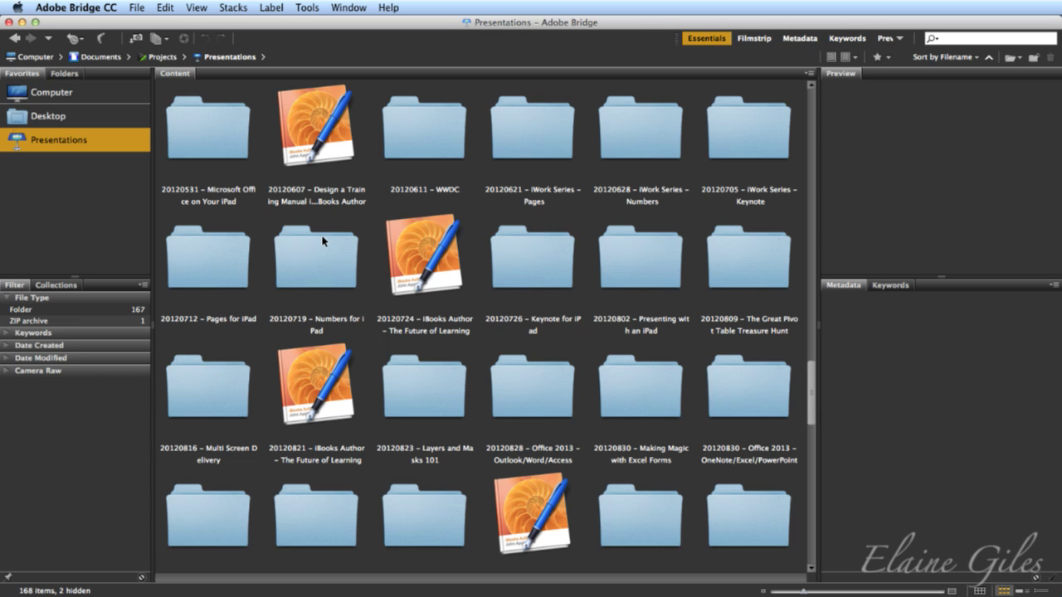
scroll(323, 241, down, 20)
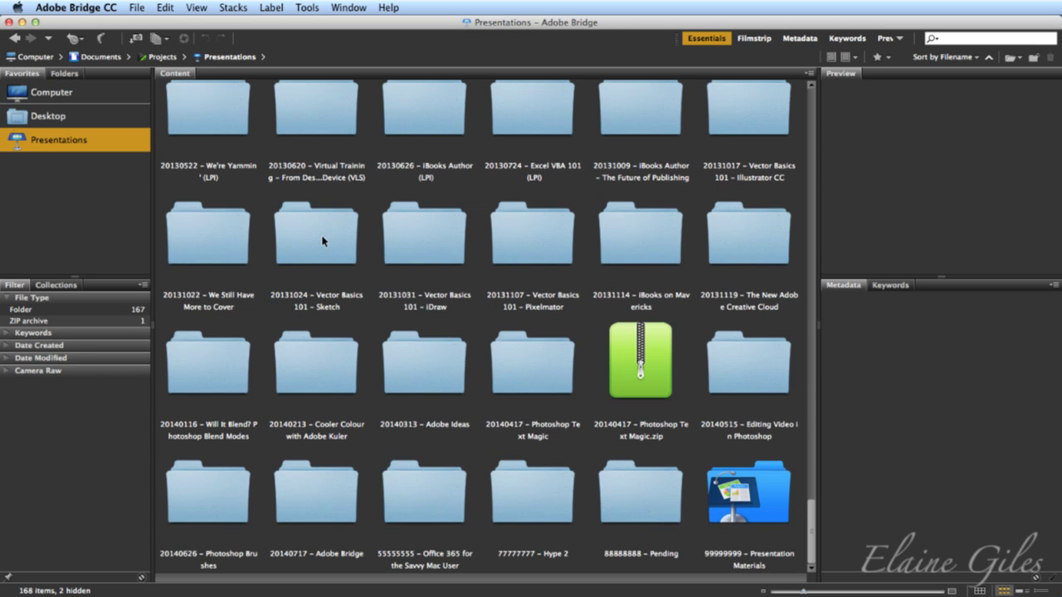
click(776, 496)
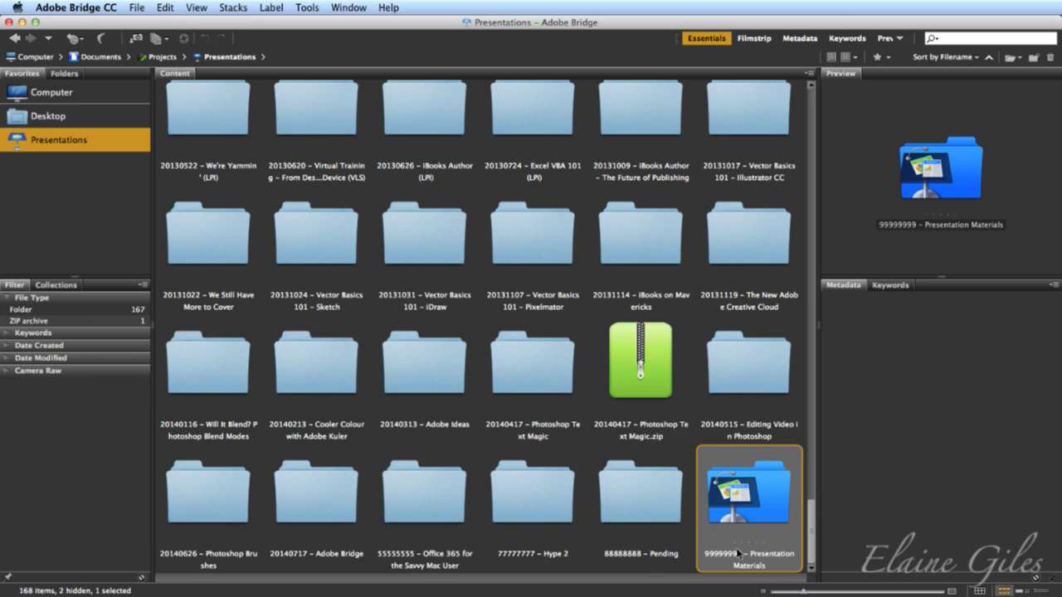
click(649, 378)
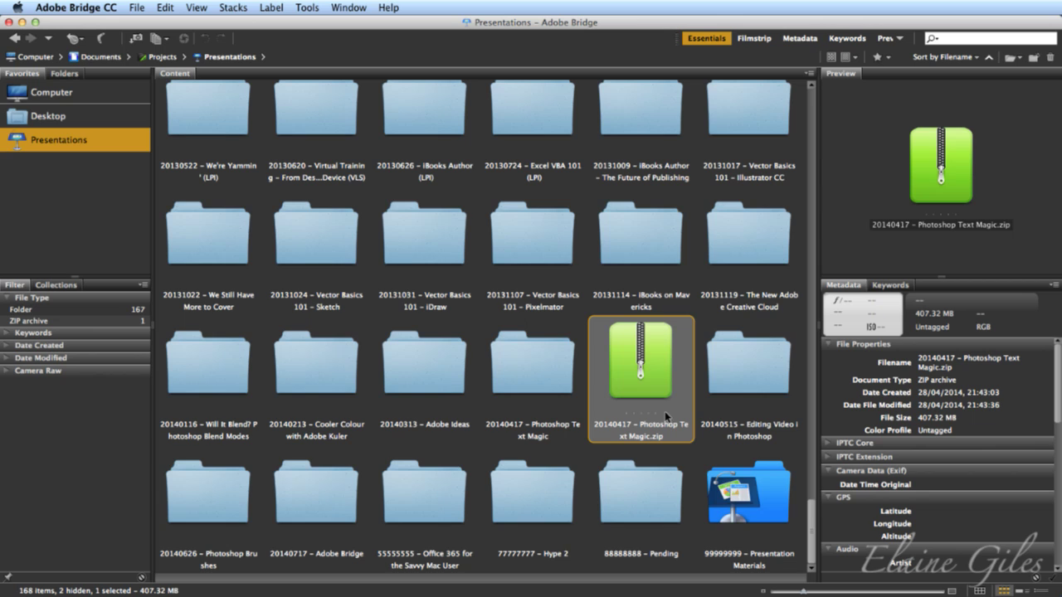
Step: Add the Data folder on the Desktop to the Favorites and open it from there
click(63, 121)
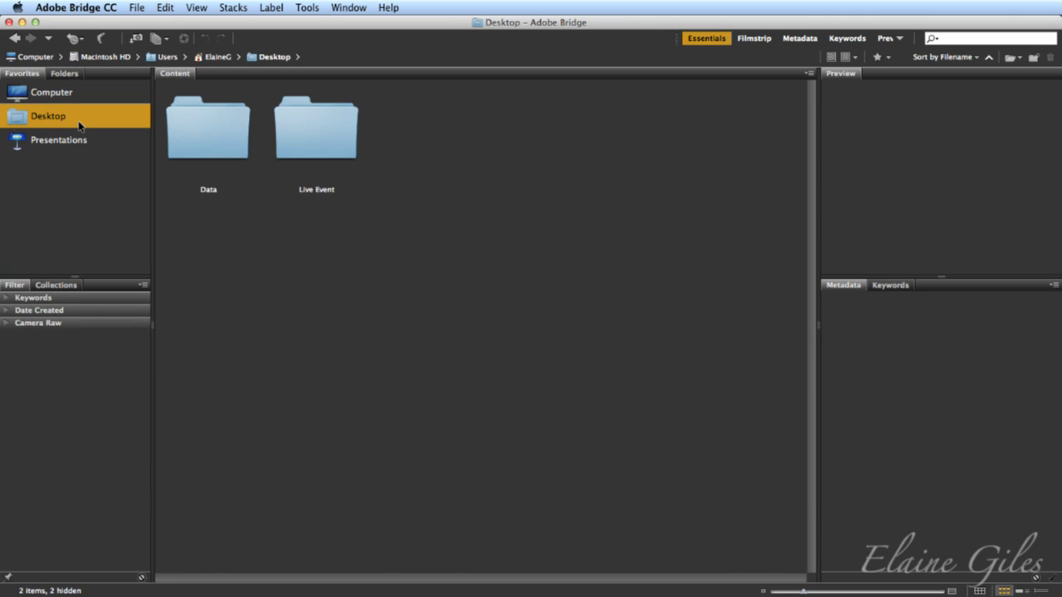
click(225, 134)
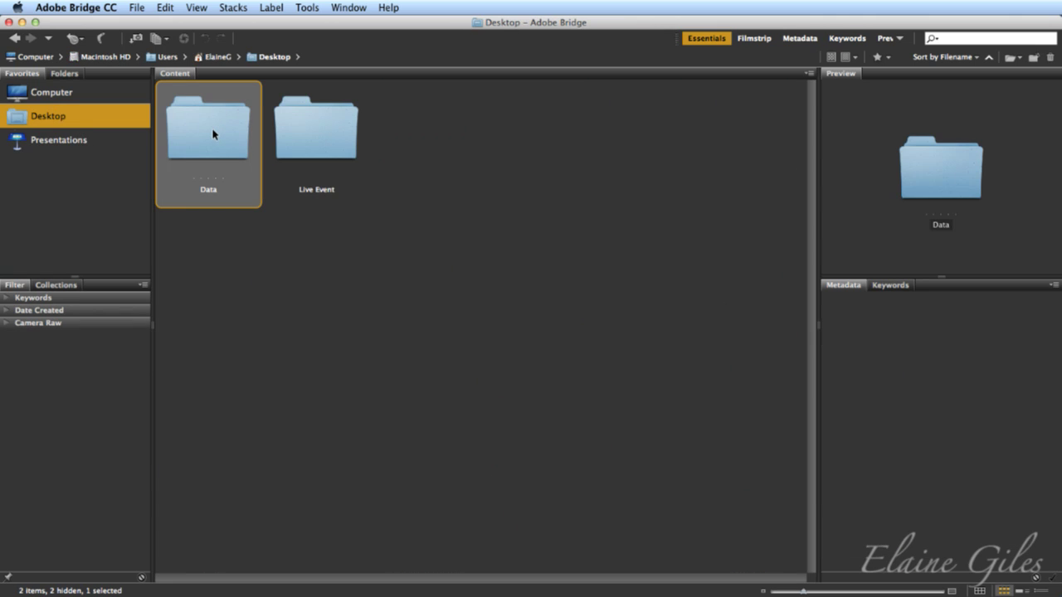
drag(208, 130, 110, 174)
click(69, 163)
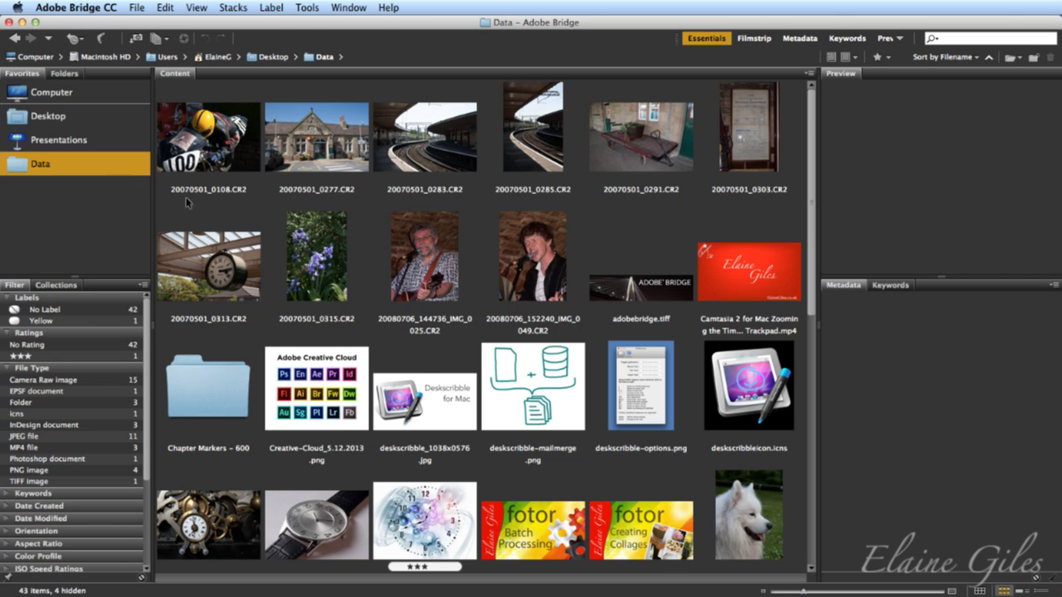
Step: Look through the files in the Data folder, view Collections, and return to the Filter criteria
scroll(454, 234, down, 3)
scroll(454, 239, down, 9)
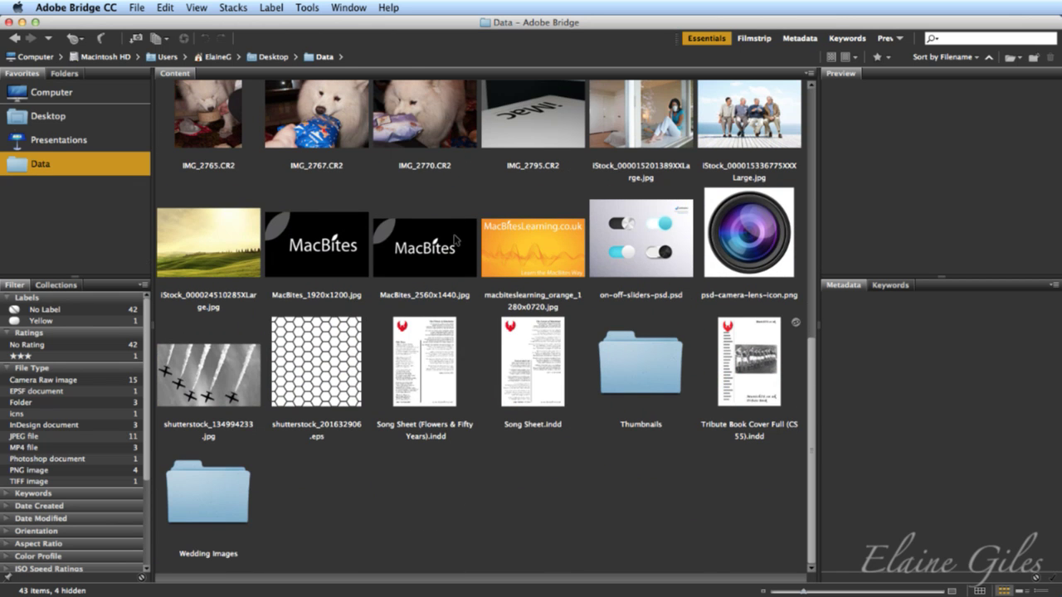
scroll(453, 239, up, 12)
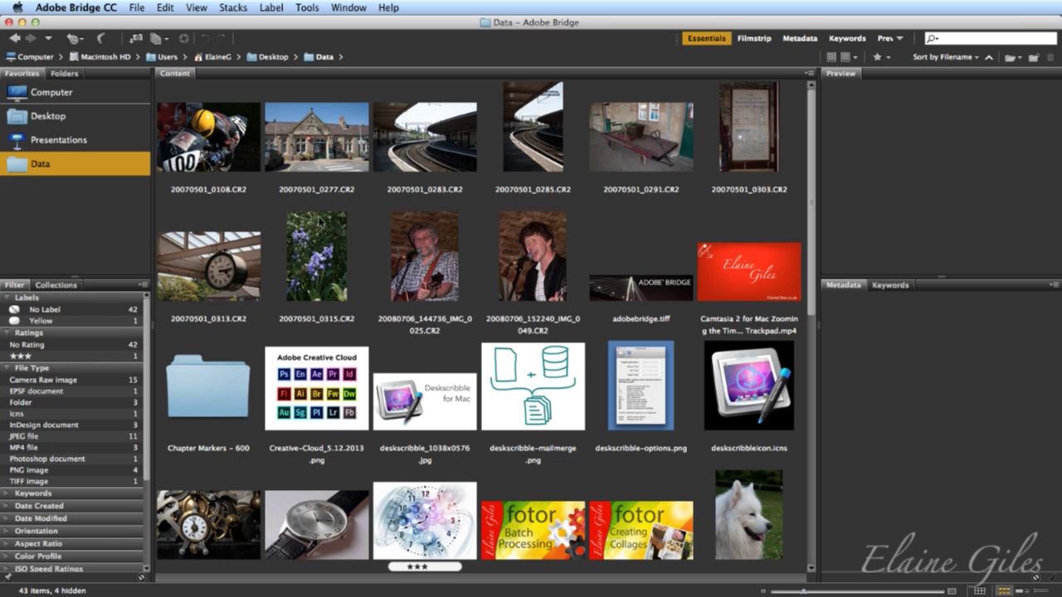
click(56, 285)
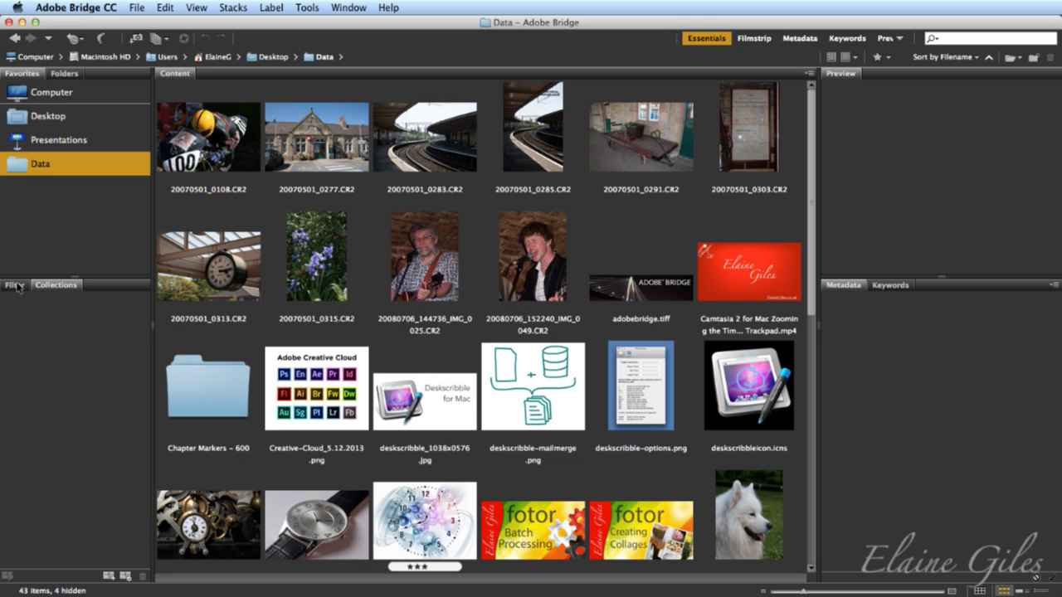
click(18, 286)
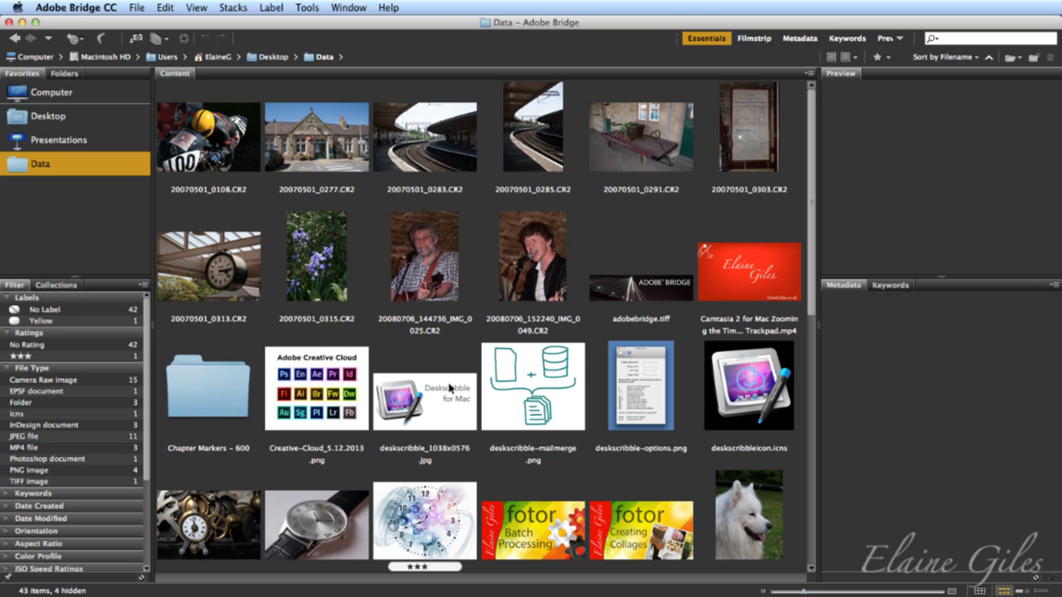
Step: Preview deskscribble_1038x0576.jpg and IMG_2795.CR2 in the Filmstrip workspace
click(416, 408)
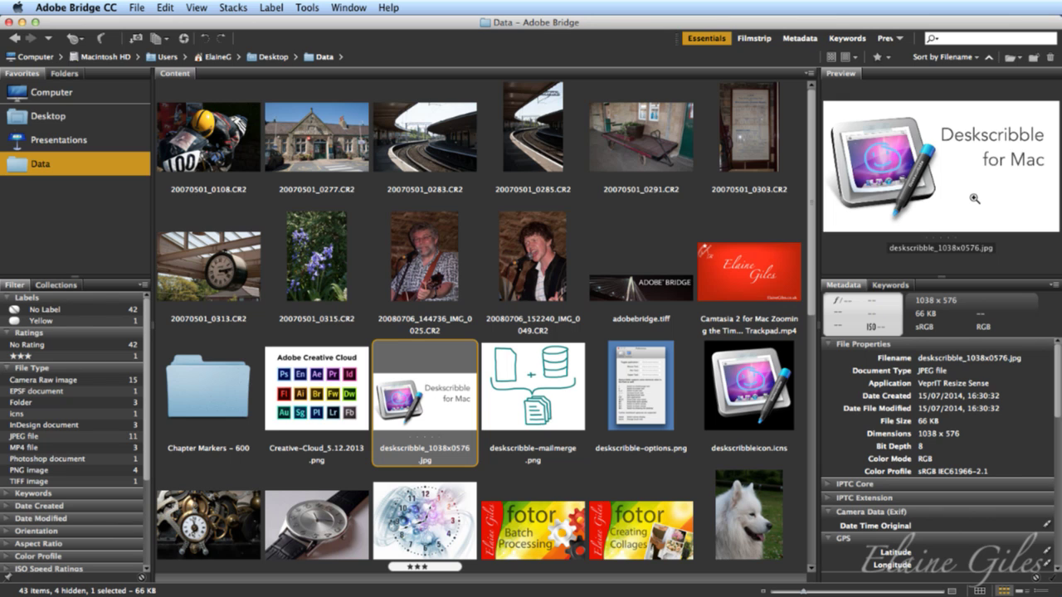
click(756, 43)
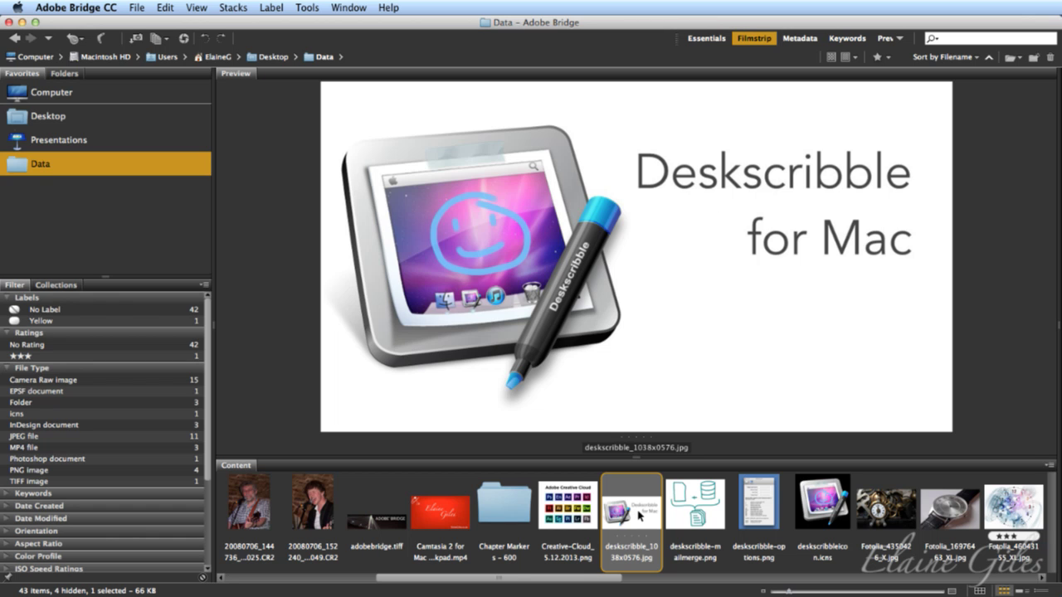
scroll(640, 516, down, 2)
scroll(639, 516, down, 8)
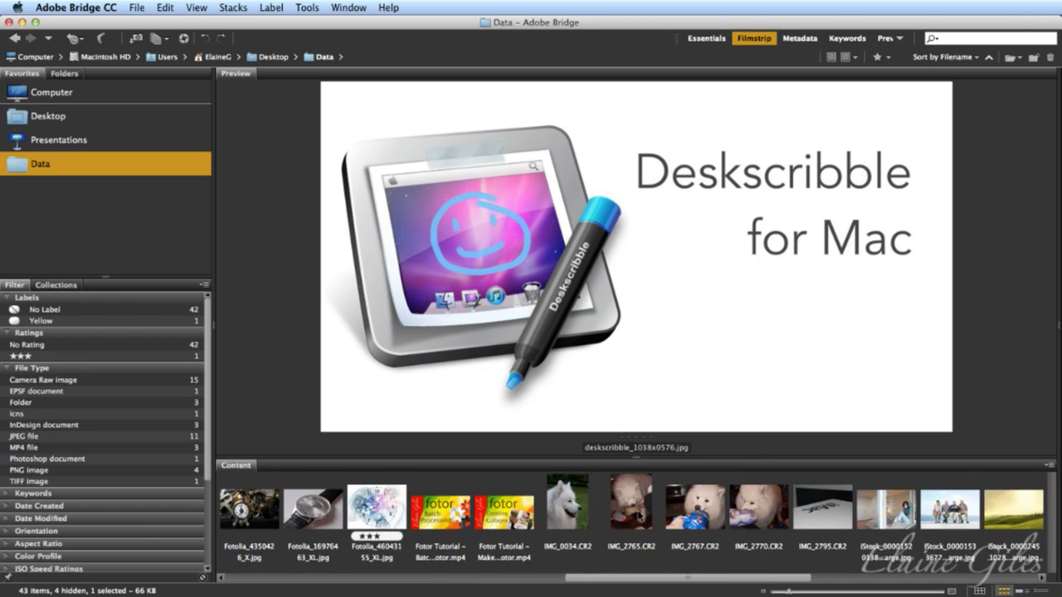
scroll(640, 516, down, 1)
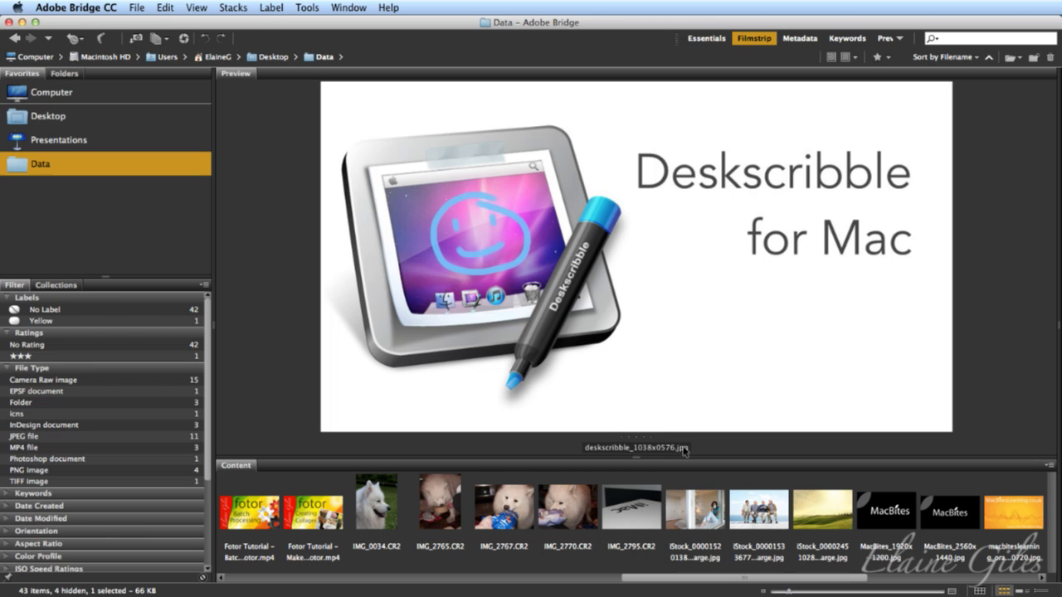
click(618, 517)
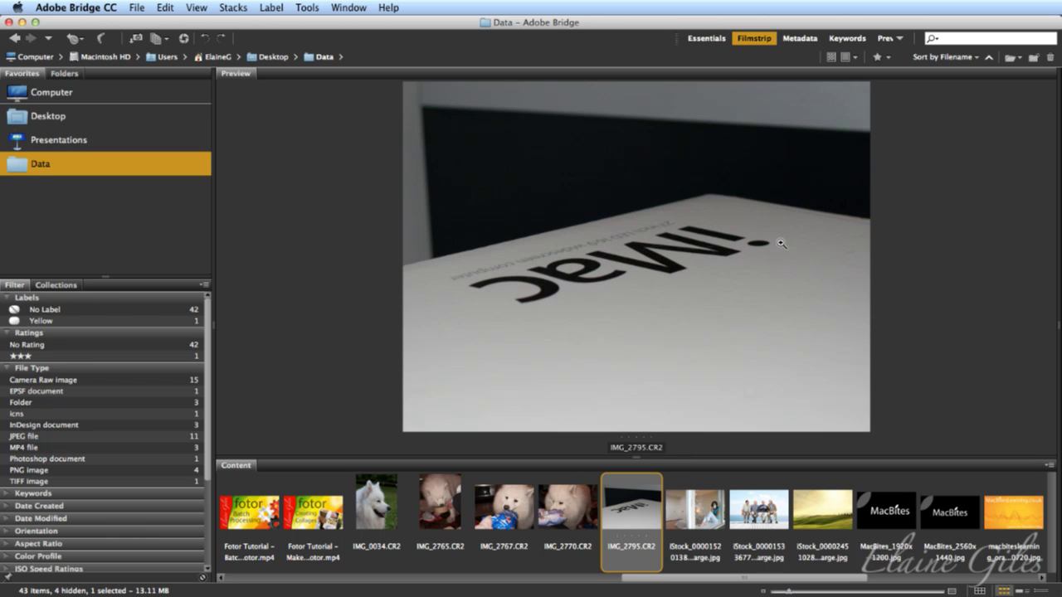
Step: Return to the Essentials workspace and preview macbiteslearning_orange_1280x0720.jpg, IMG_2795.CR2 and deskscribble_1038x0576.jpg in turn
click(706, 39)
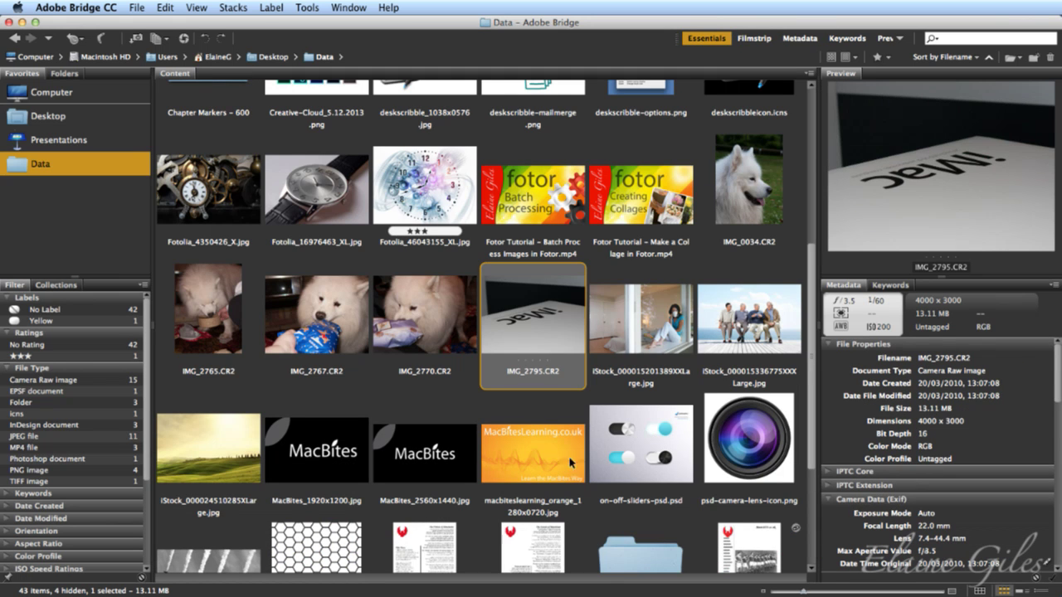
click(531, 451)
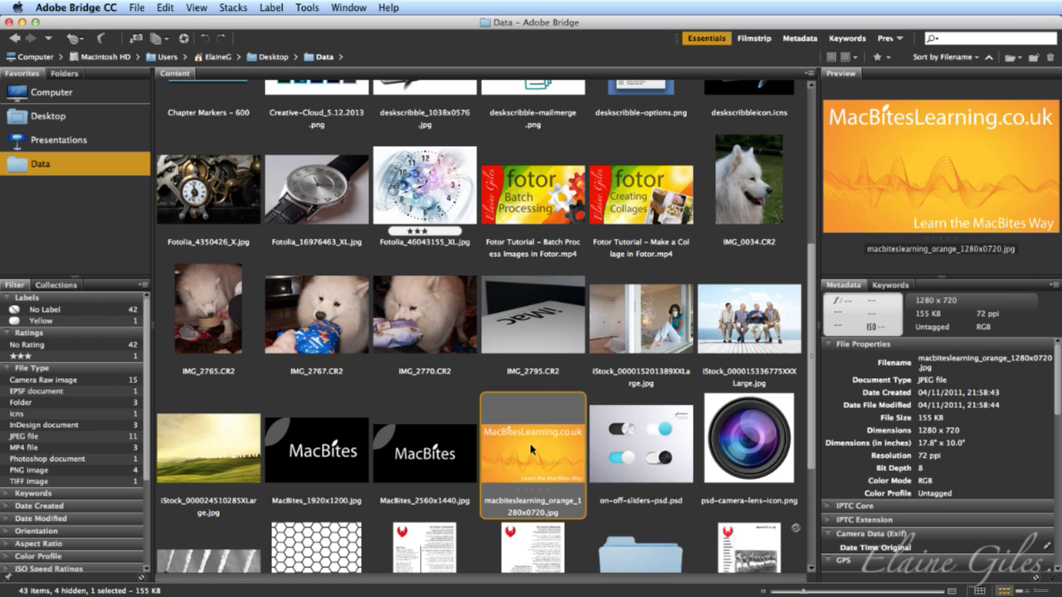
click(537, 312)
scroll(537, 309, up, 2)
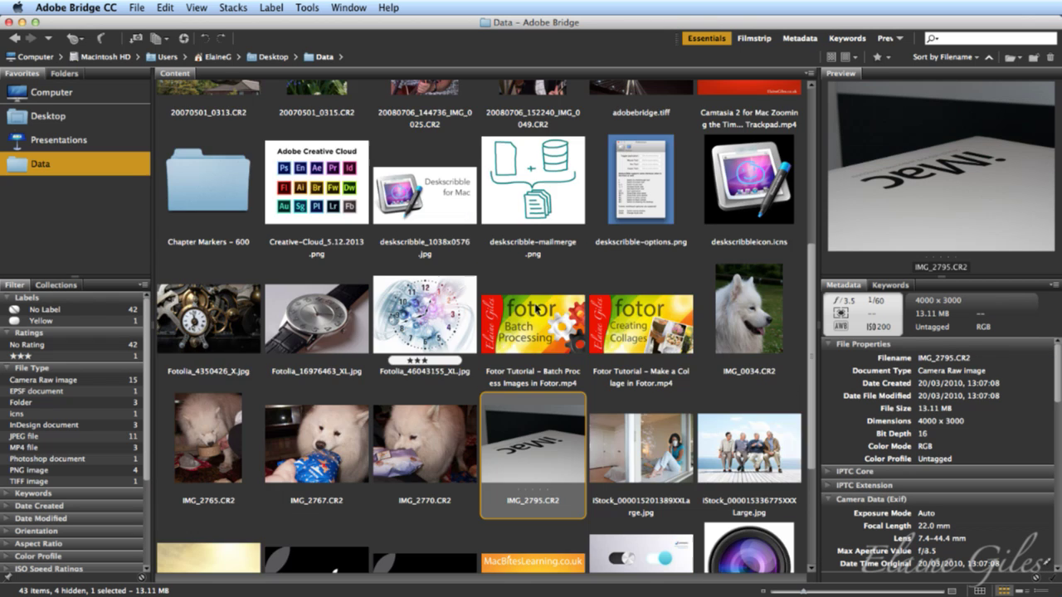
scroll(537, 309, up, 3)
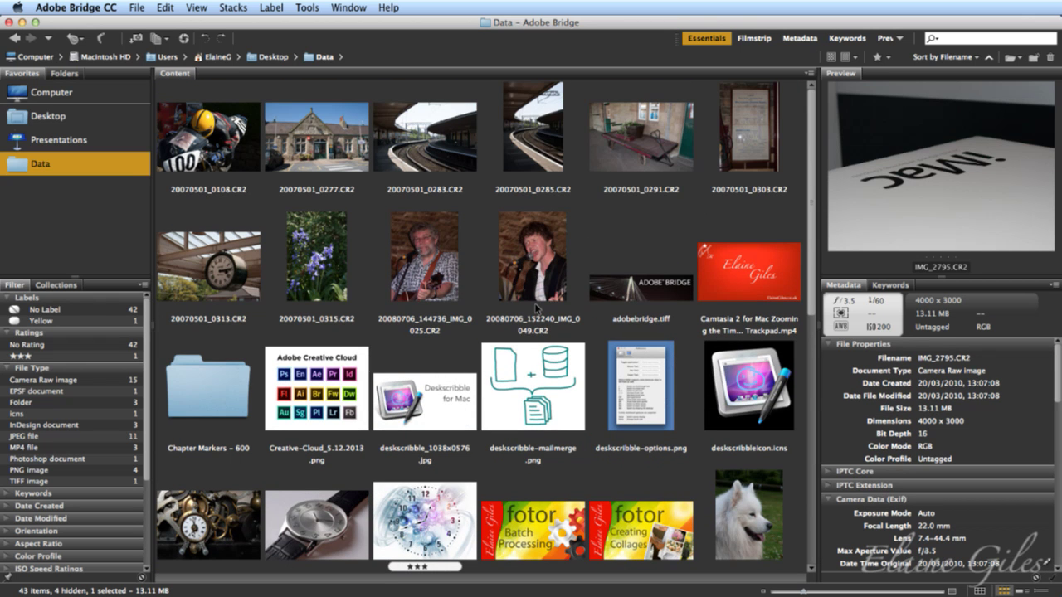
click(438, 385)
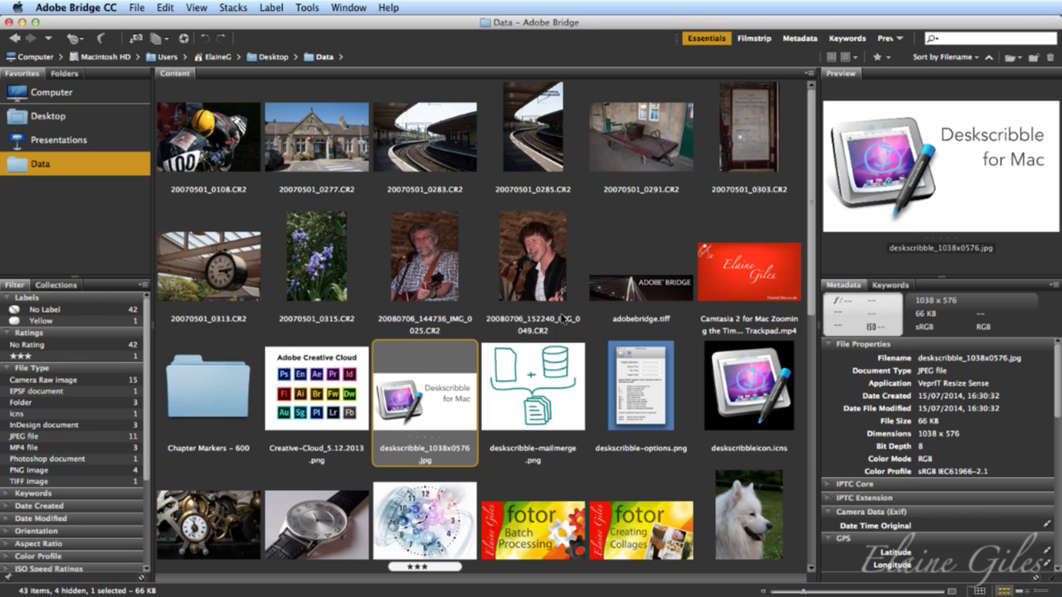
Step: Select IMG_0034.CR2 and examine its metadata, including the file properties, camera data, GPS and audio fields
click(750, 515)
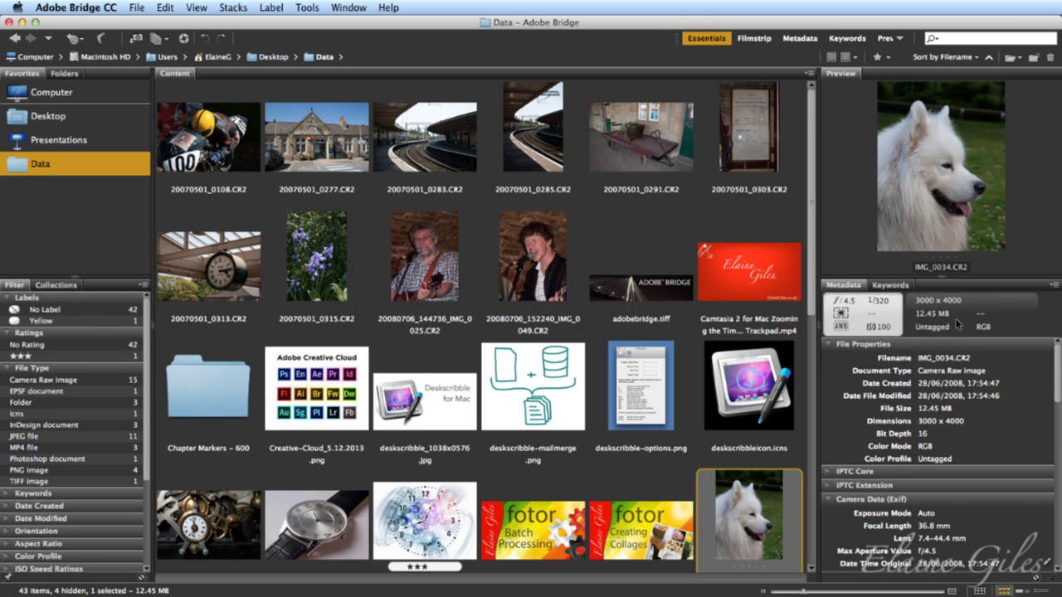
scroll(979, 426, down, 10)
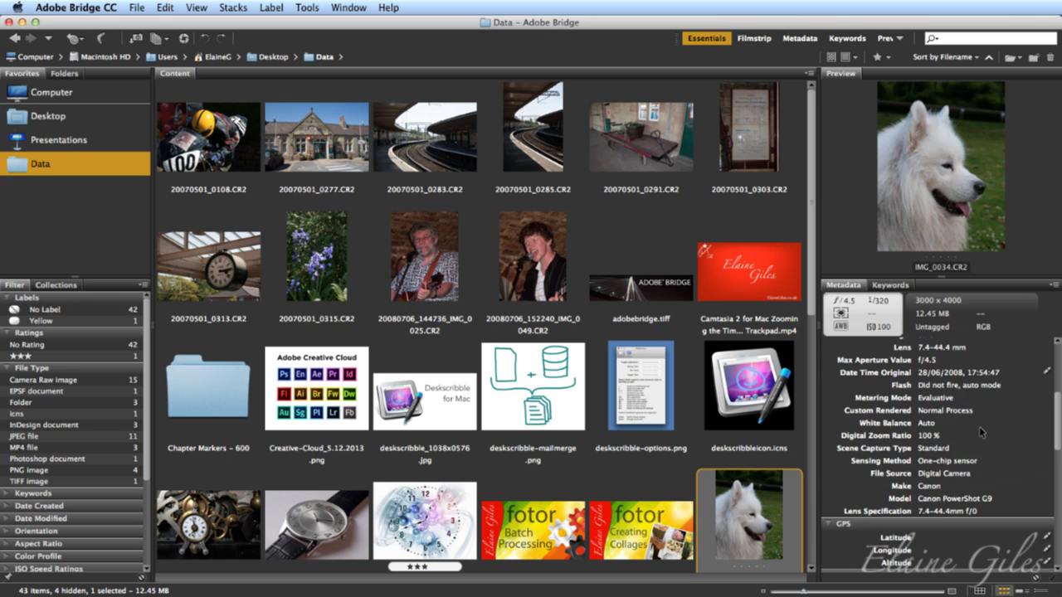
scroll(979, 427, up, 8)
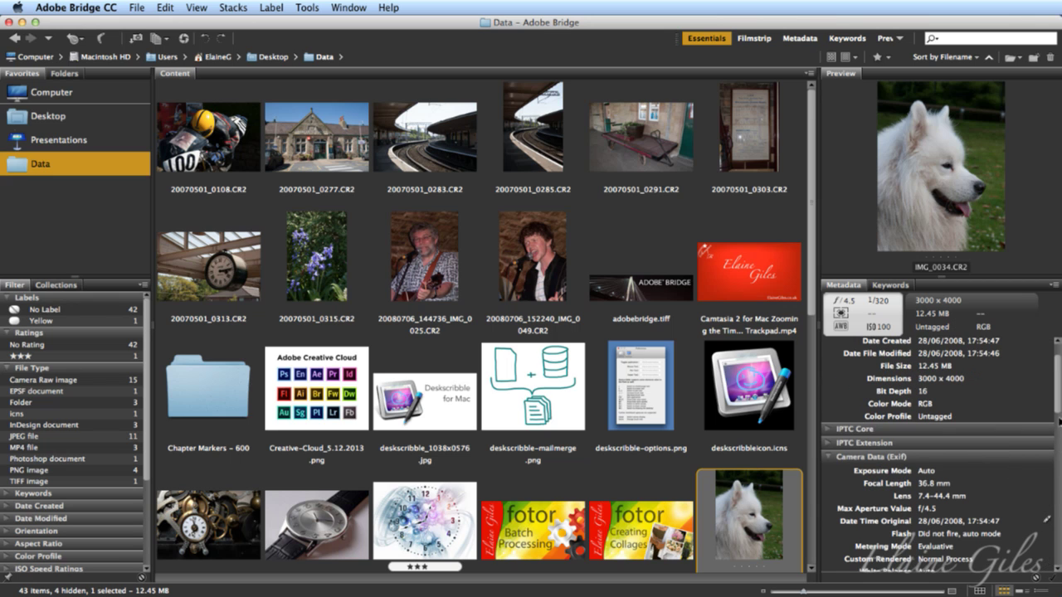
scroll(1057, 407, down, 1)
drag(1057, 407, 1057, 427)
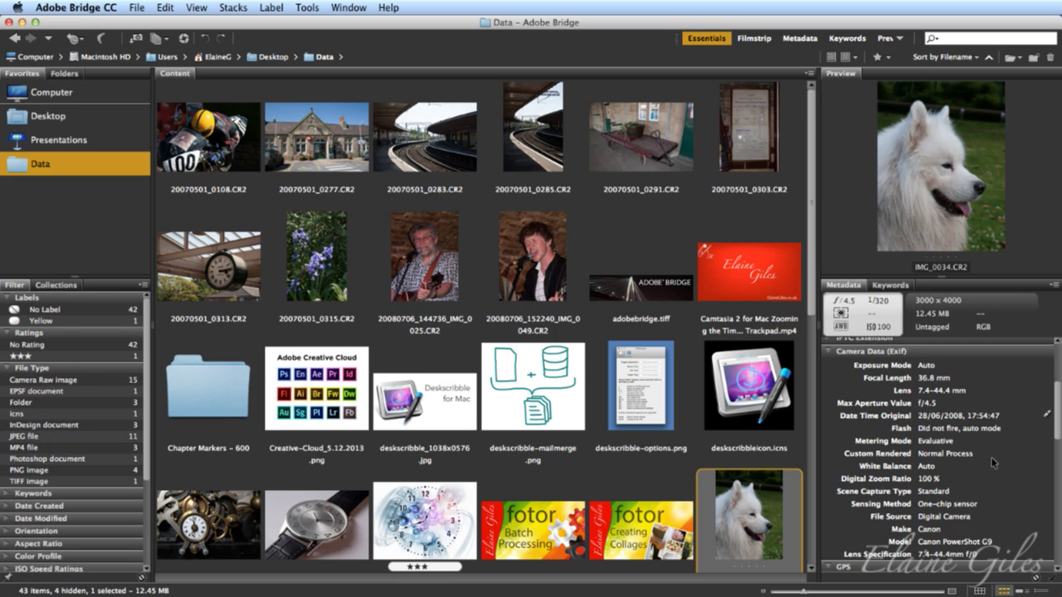
scroll(993, 462, down, 5)
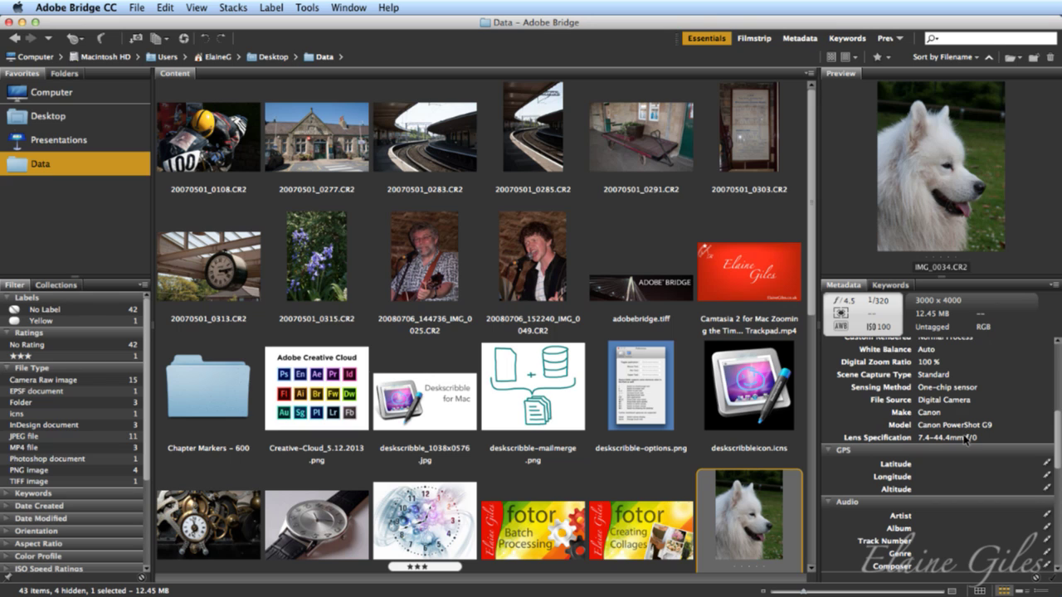
scroll(966, 437, down, 7)
scroll(963, 435, up, 15)
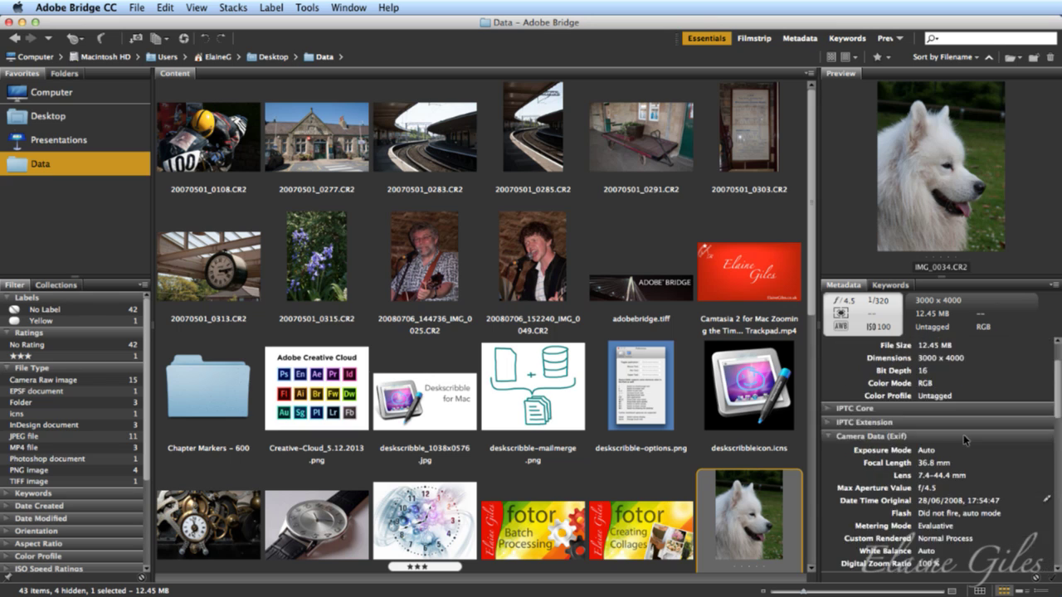
scroll(963, 438, down, 5)
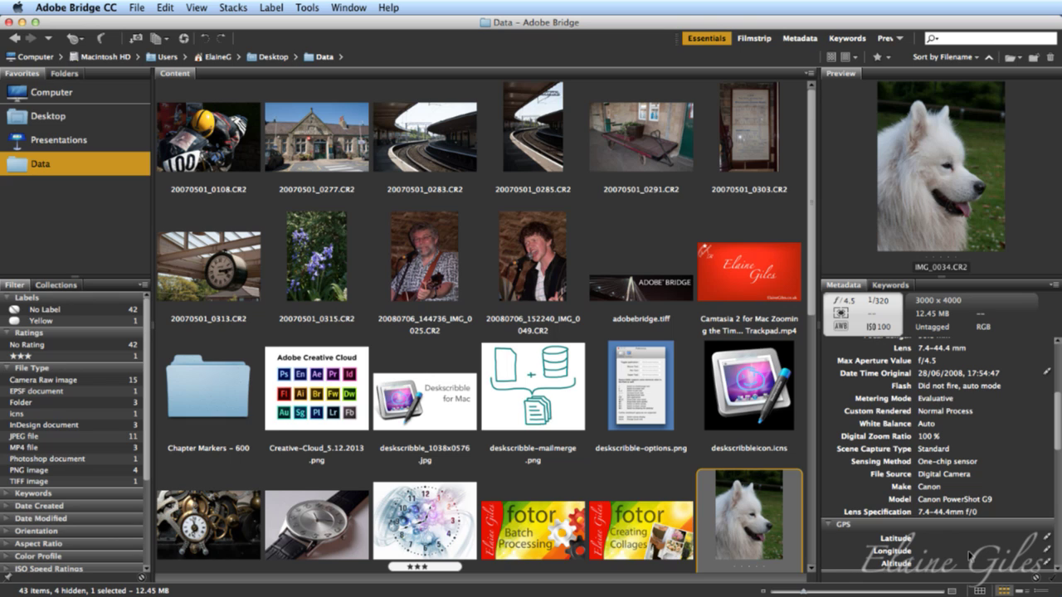
scroll(973, 552, down, 10)
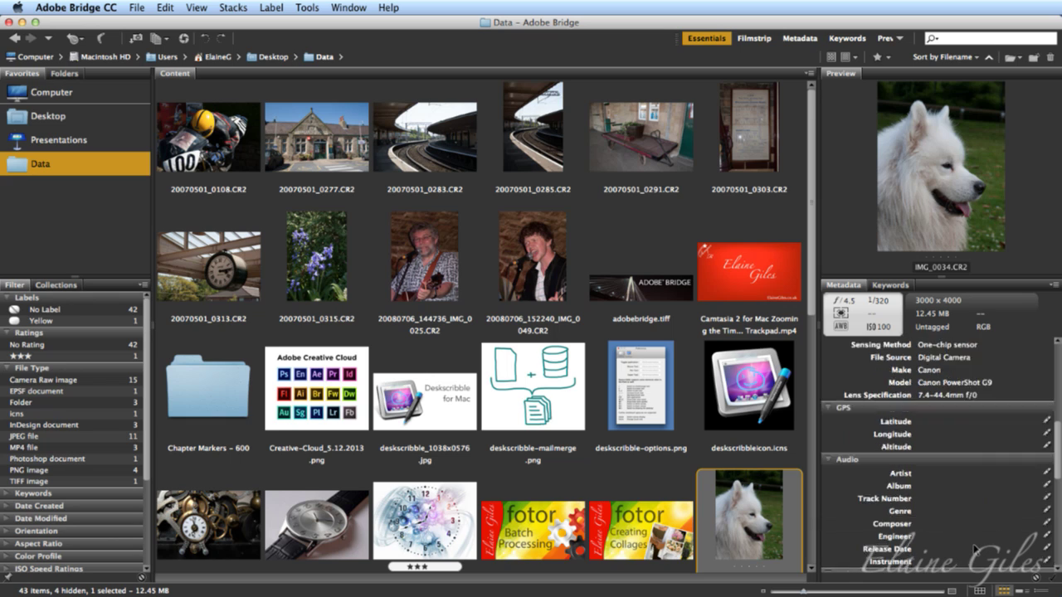
Step: Examine the remaining metadata fields of IMG_0034.CR2 through Video, DICOM and Mobile SWF, and return to File Properties
scroll(974, 550, down, 5)
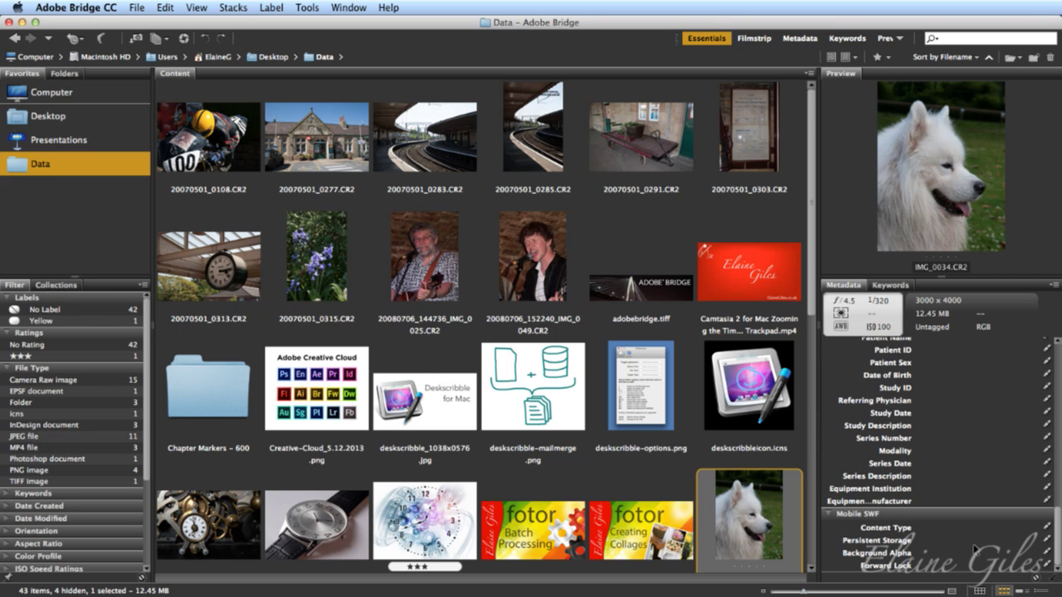
scroll(974, 550, up, 5)
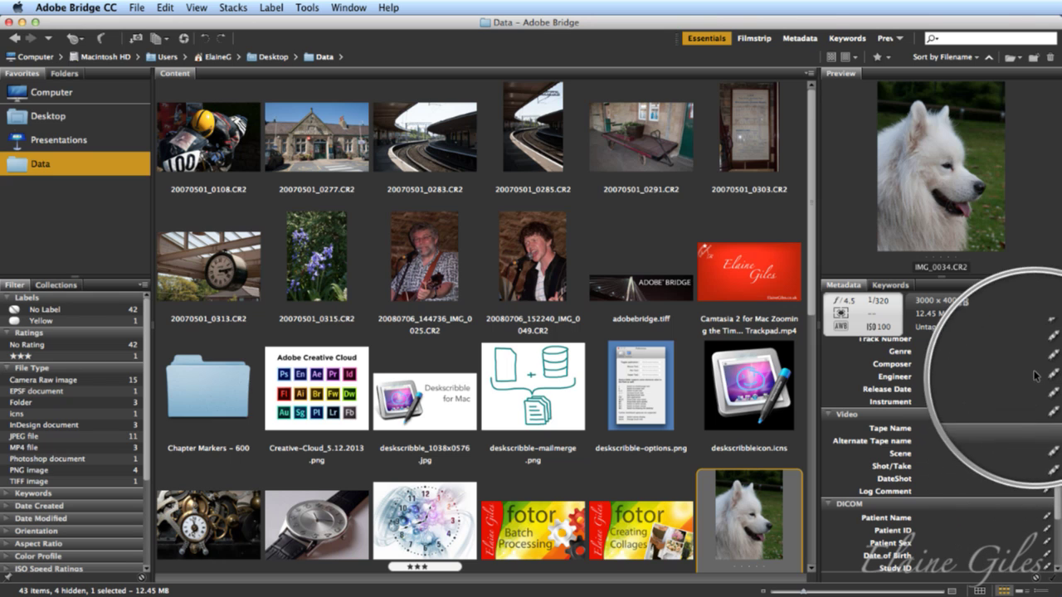
scroll(969, 441, up, 3)
scroll(969, 435, up, 5)
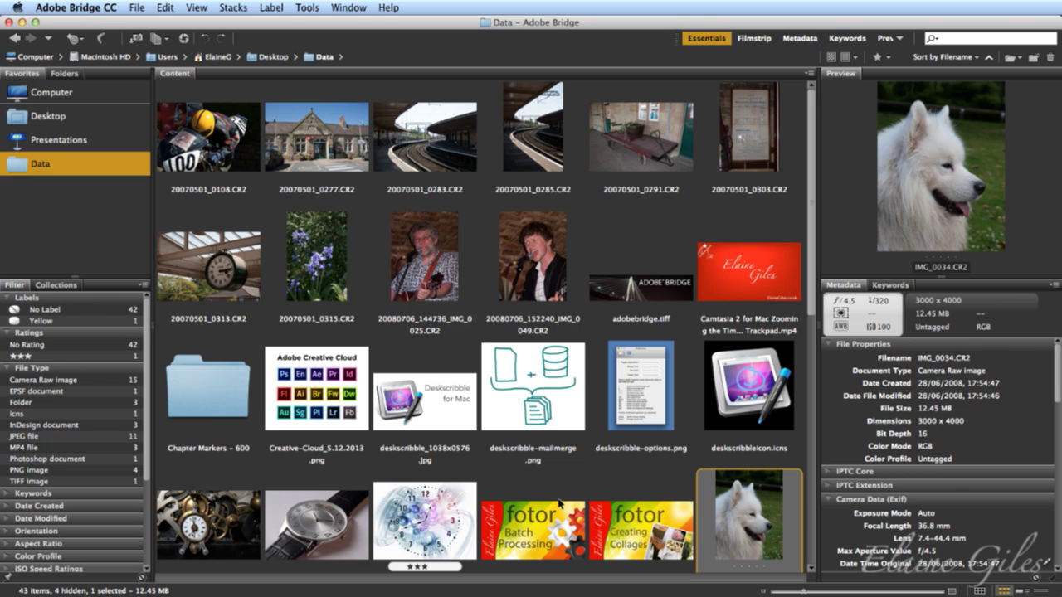
Step: Select Fotolia_46043155_XL.jpg and enlarge the content thumbnails until three fit across each row
scroll(559, 502, down, 3)
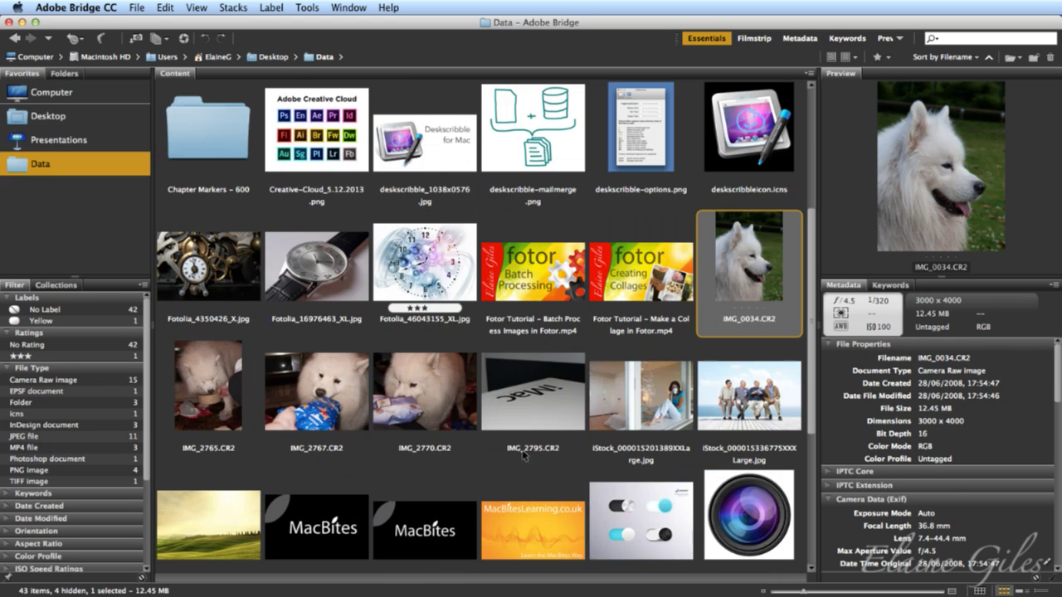
click(420, 268)
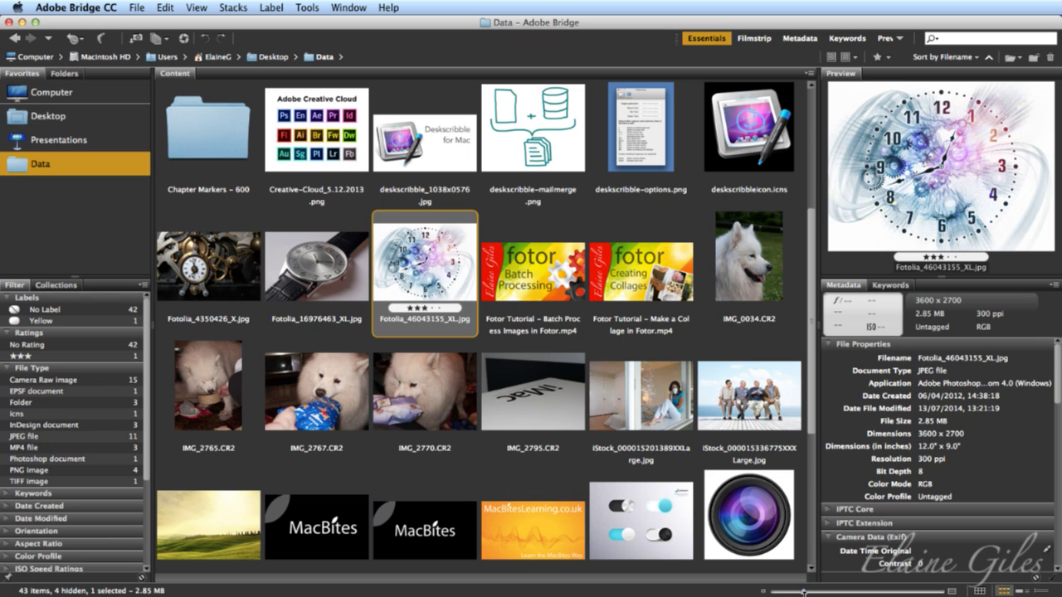
click(812, 593)
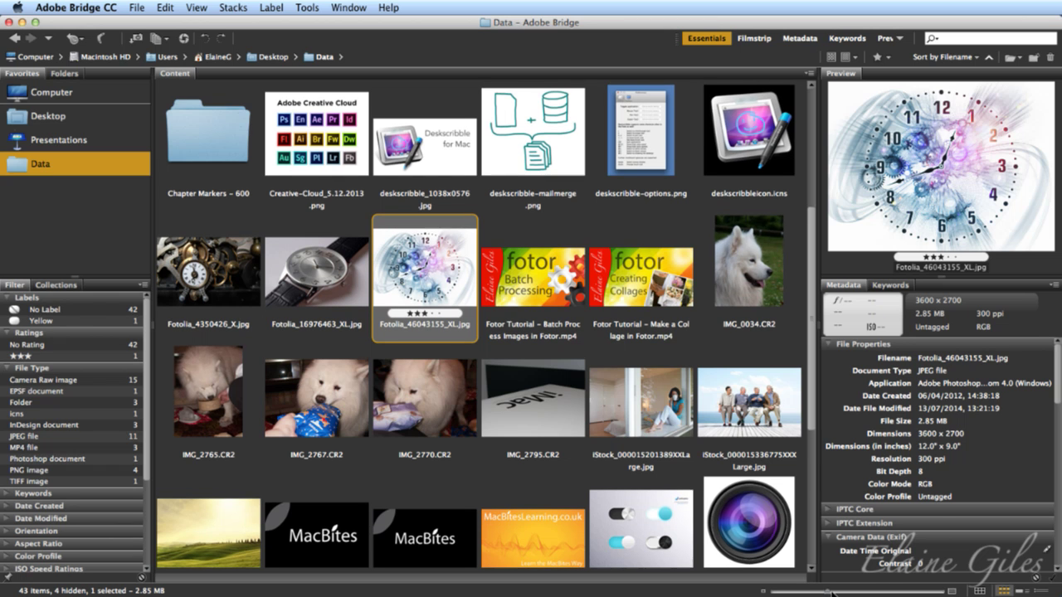
drag(885, 594, 900, 594)
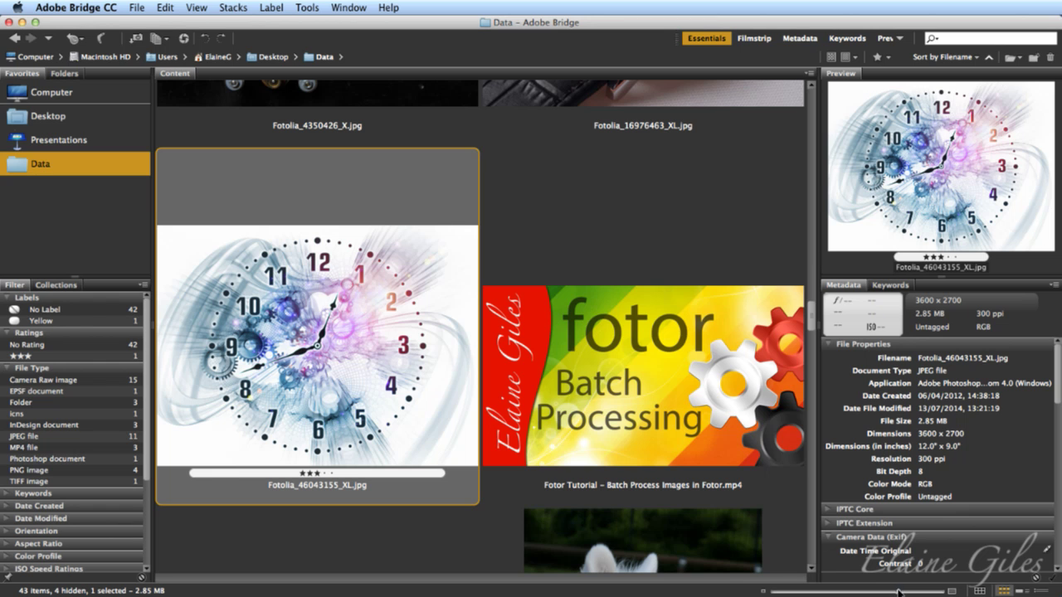
drag(897, 592, 801, 593)
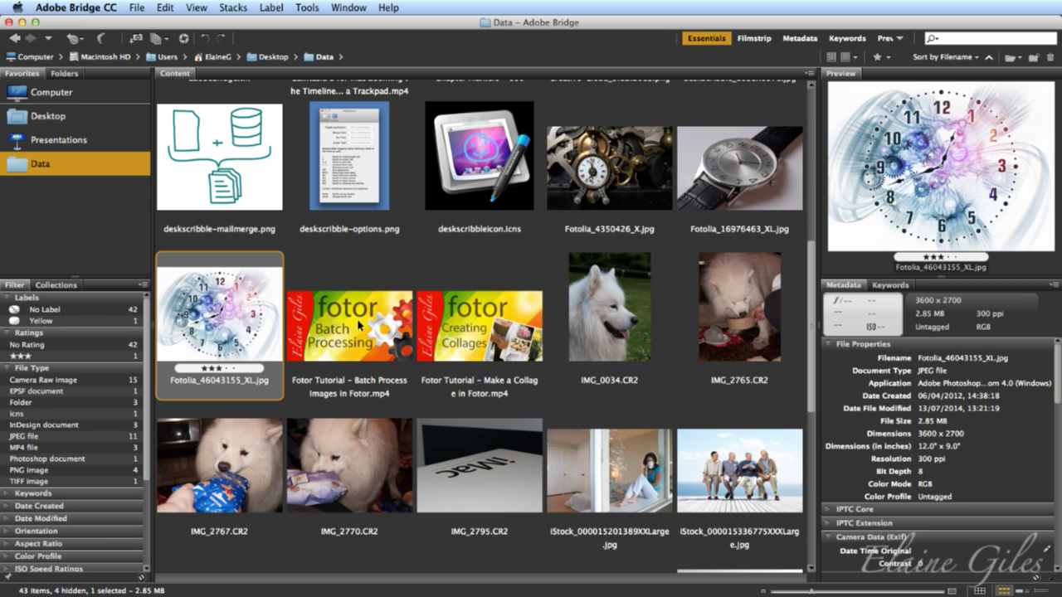
click(841, 592)
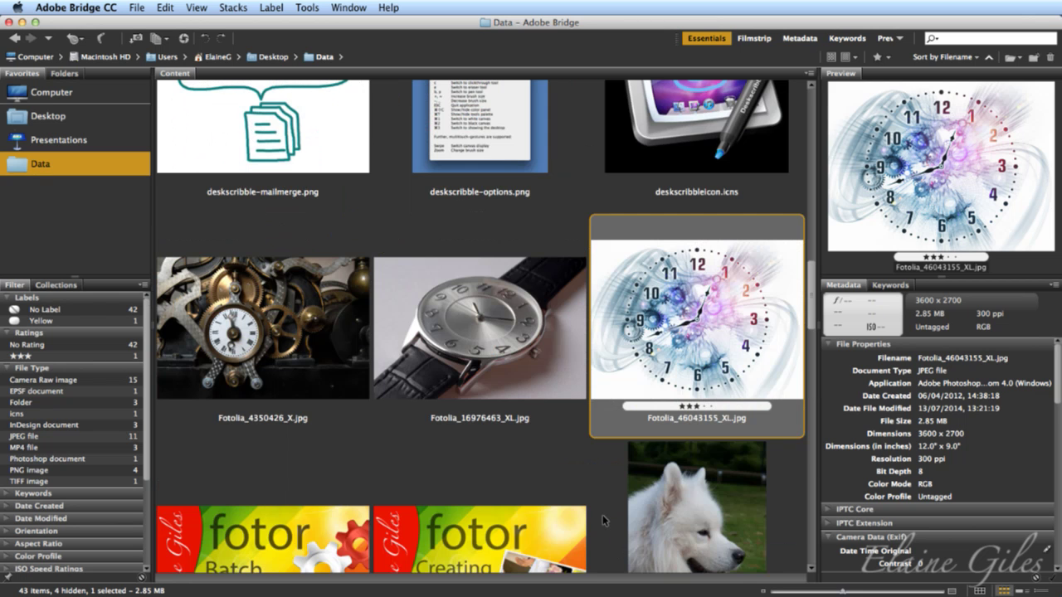
Step: Preview the video Fotor Tutorial - Batch Process Images in Fotor.mp4 and move its playback position to near the middle
scroll(602, 515, down, 10)
scroll(603, 520, up, 3)
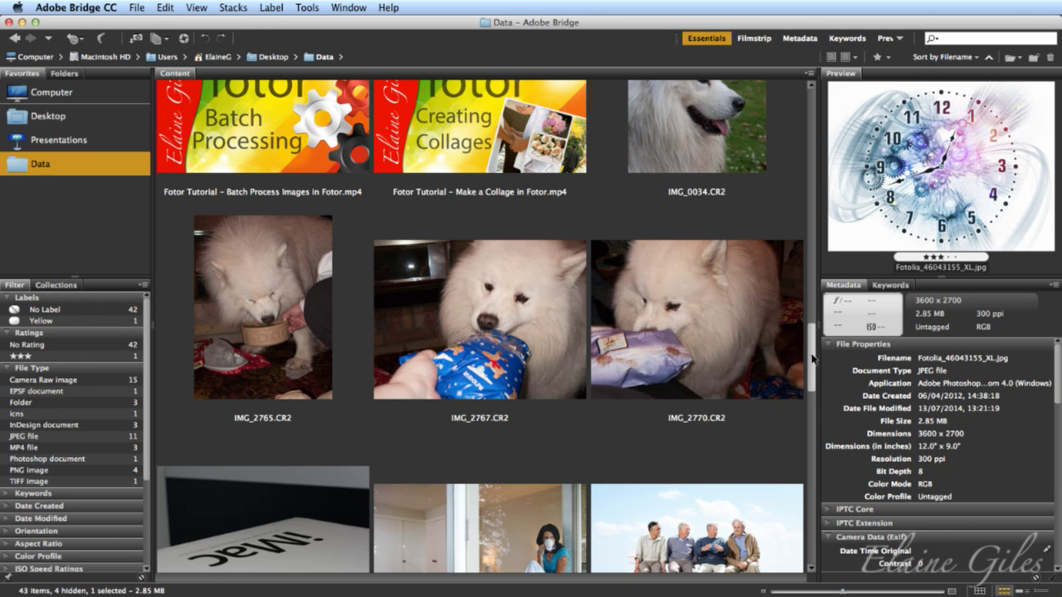
scroll(813, 358, up, 3)
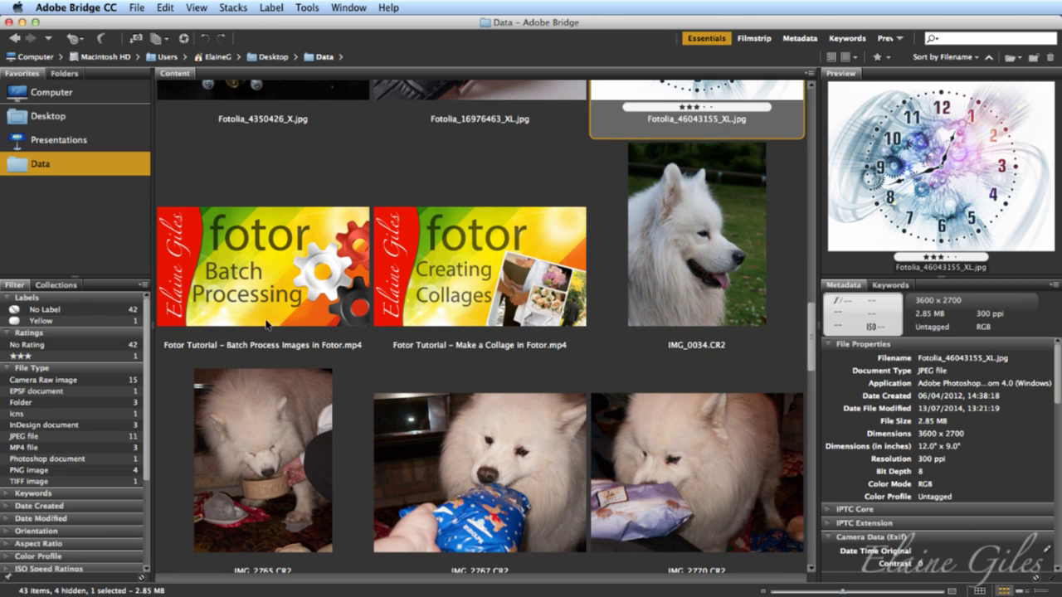
click(258, 263)
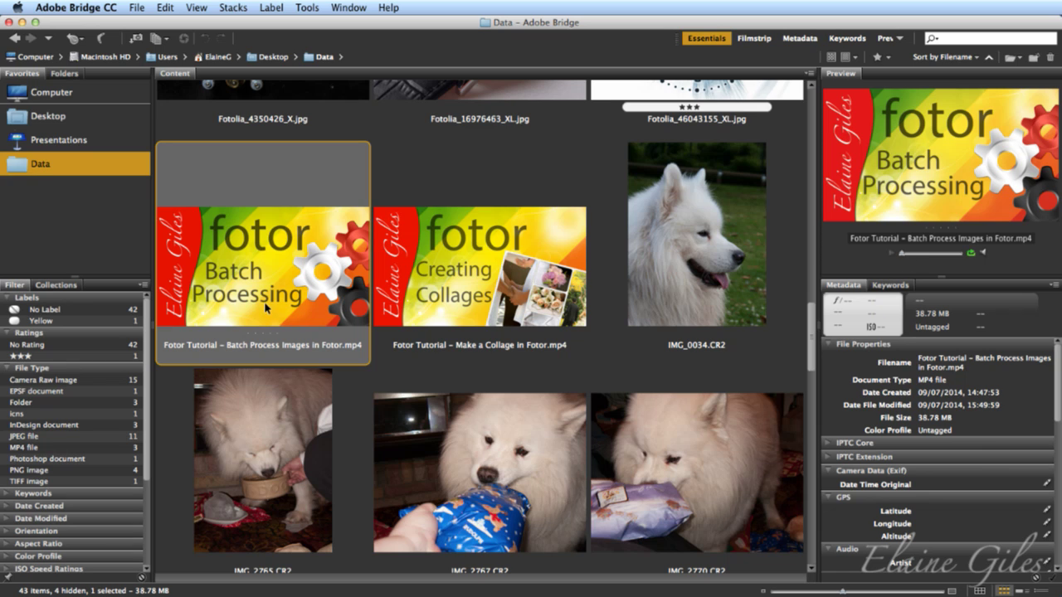
click(892, 254)
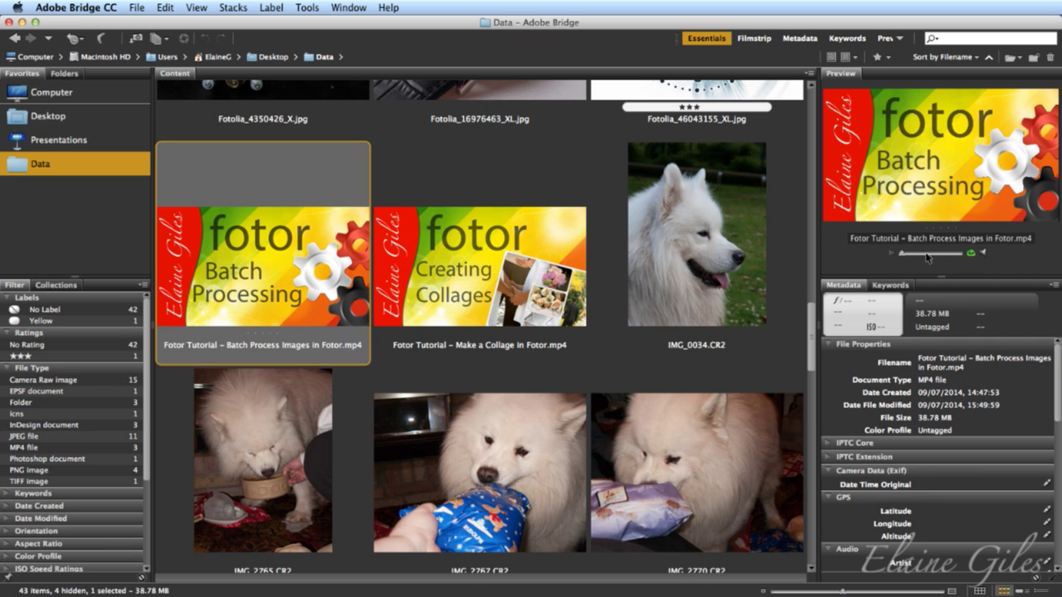
drag(898, 254, 928, 257)
click(893, 254)
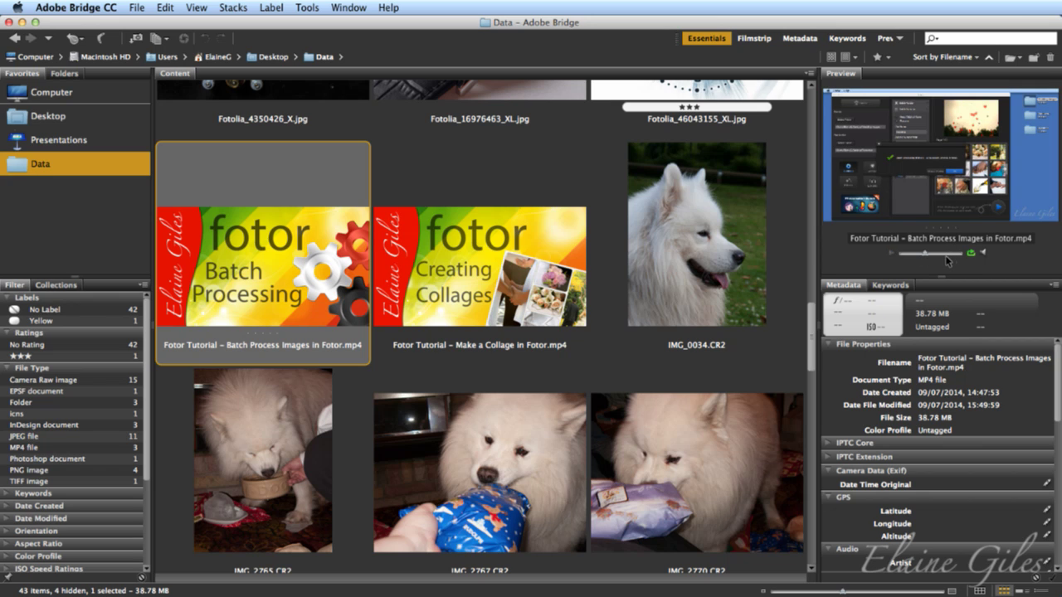
Step: Turn down the video preview's volume, view the video in full-screen preview, and return to the Bridge window
click(983, 253)
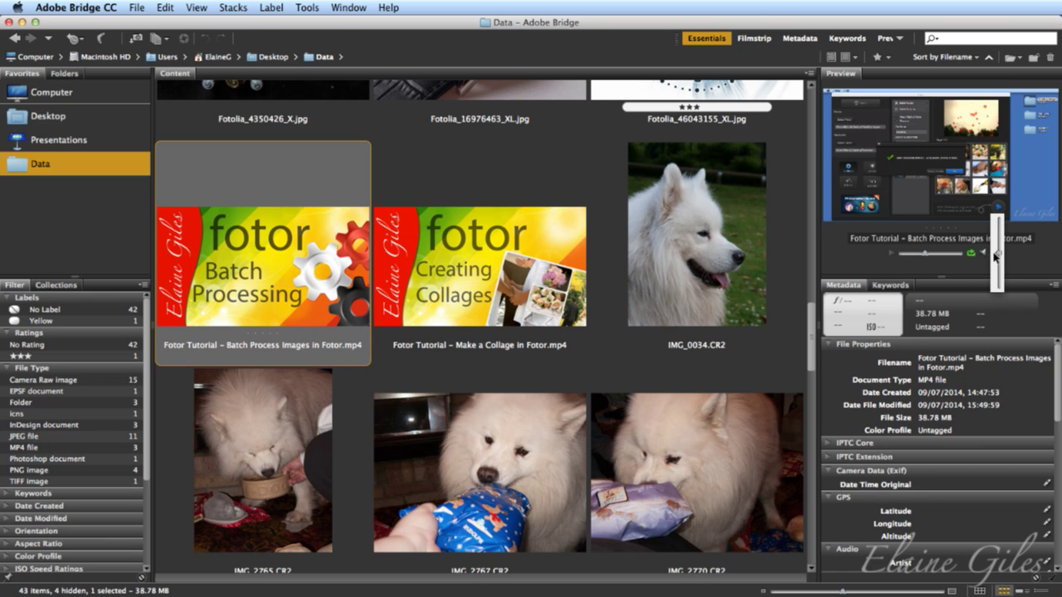
drag(996, 256, 998, 290)
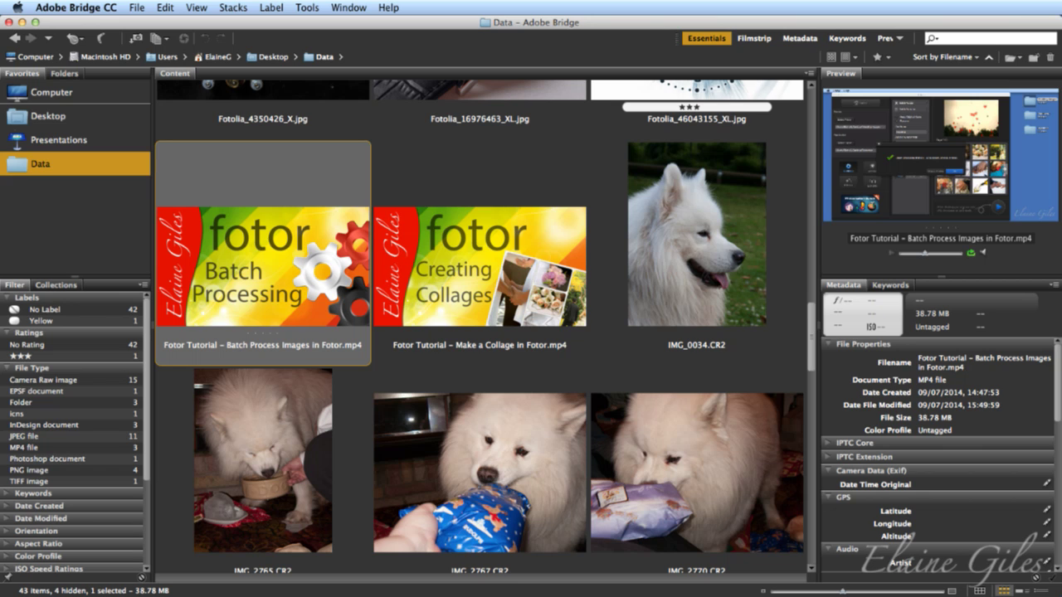
key(space)
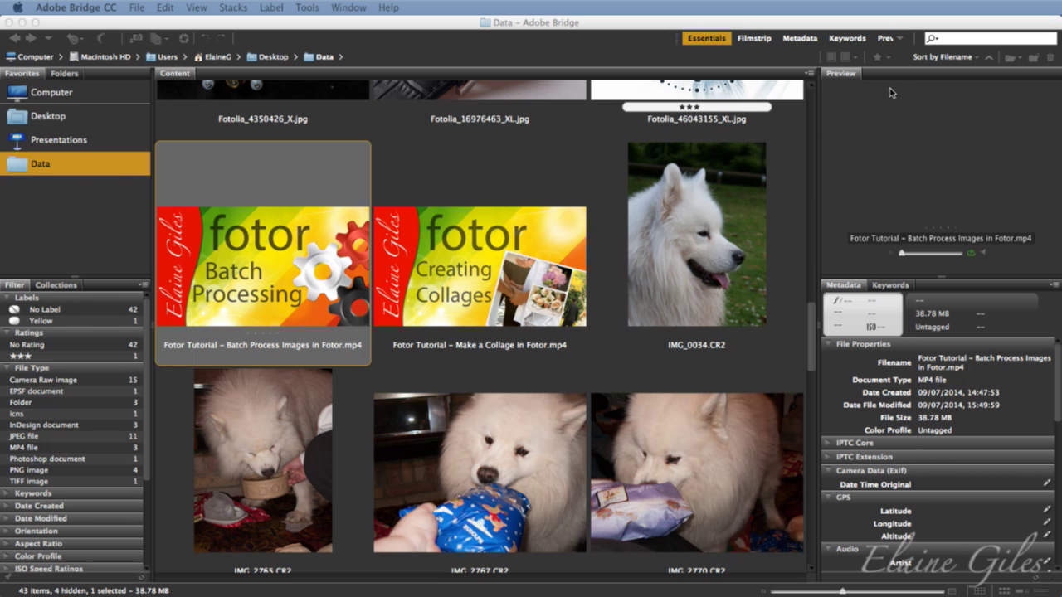
click(851, 80)
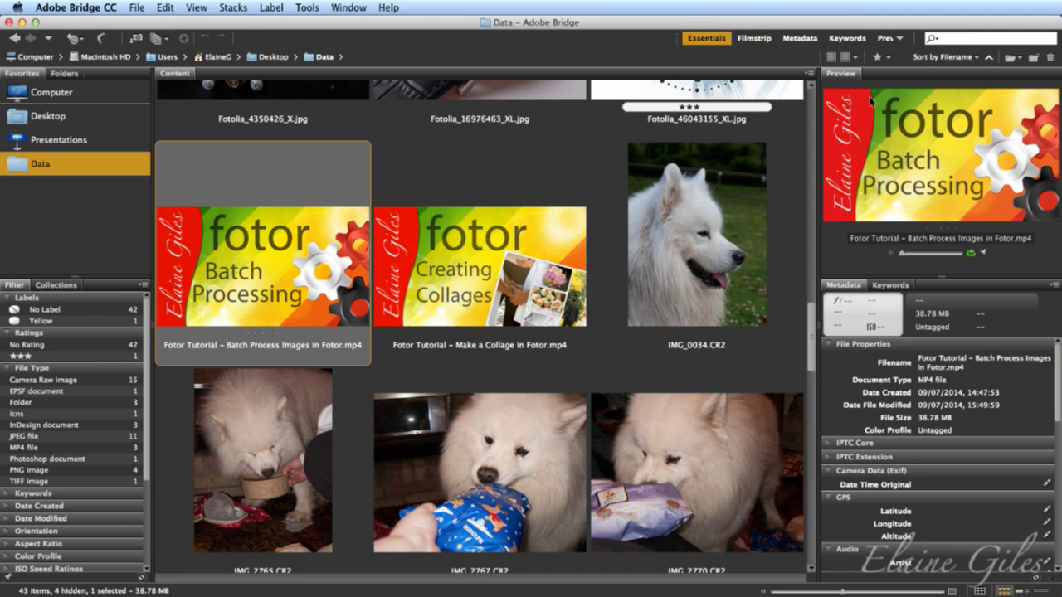
Step: Save the current layout as a new workspace named My First Workspace, including the window location and sort order
click(900, 38)
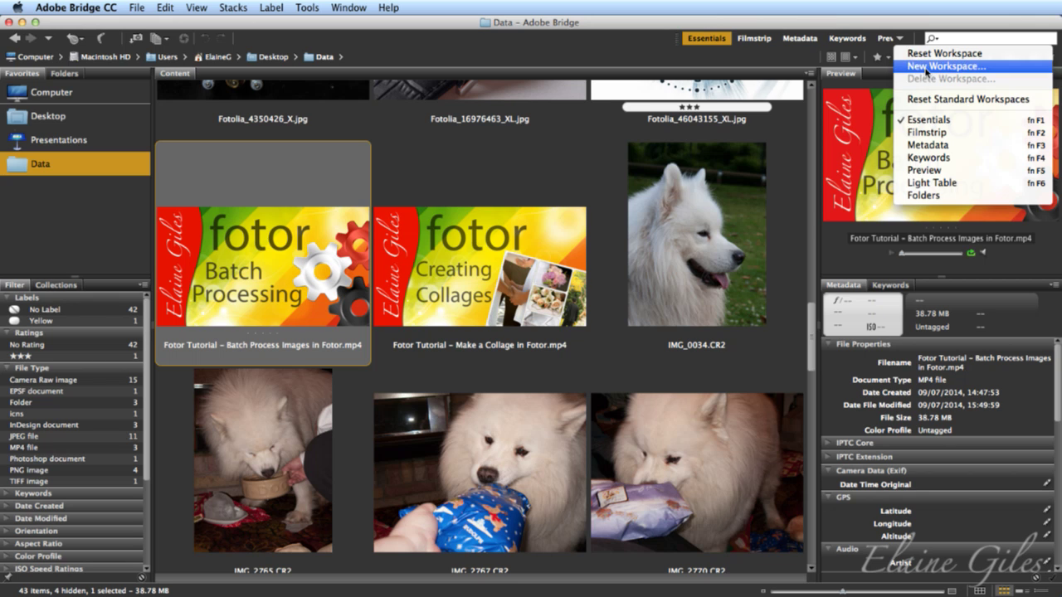
click(926, 67)
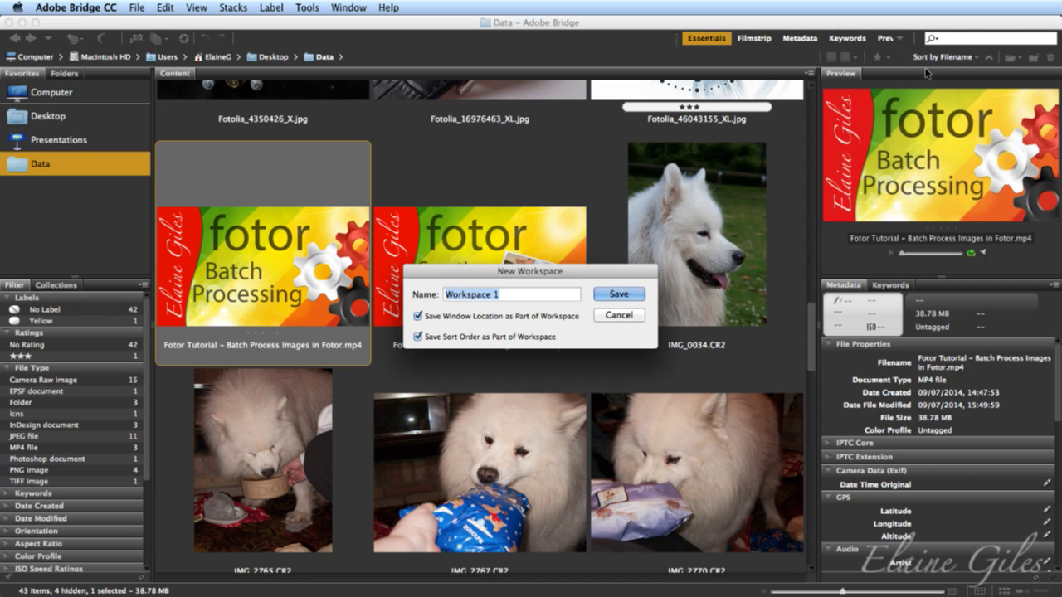
text(My )
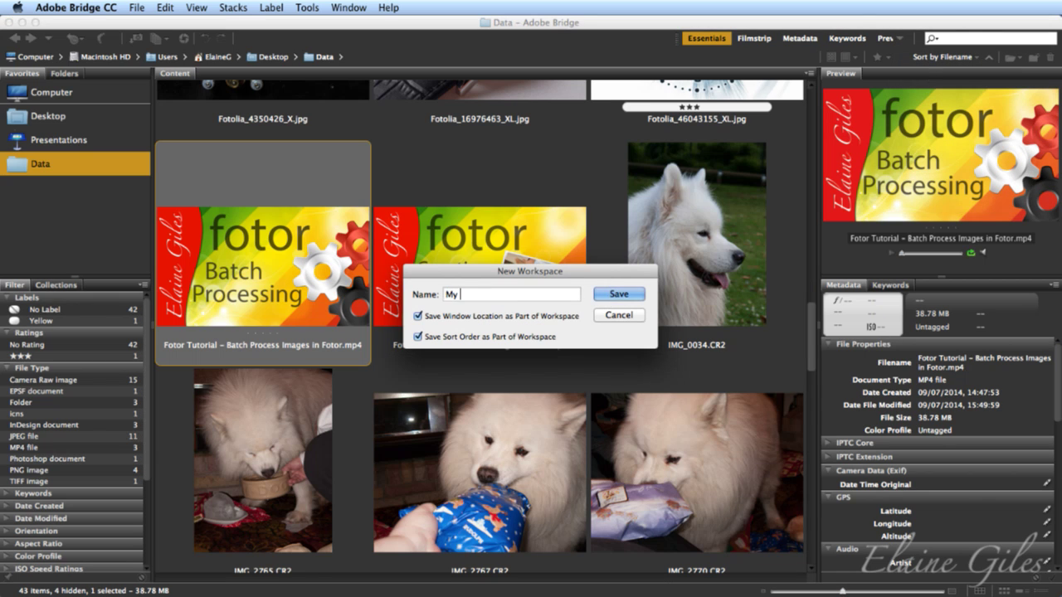
text(First Workspace)
click(619, 294)
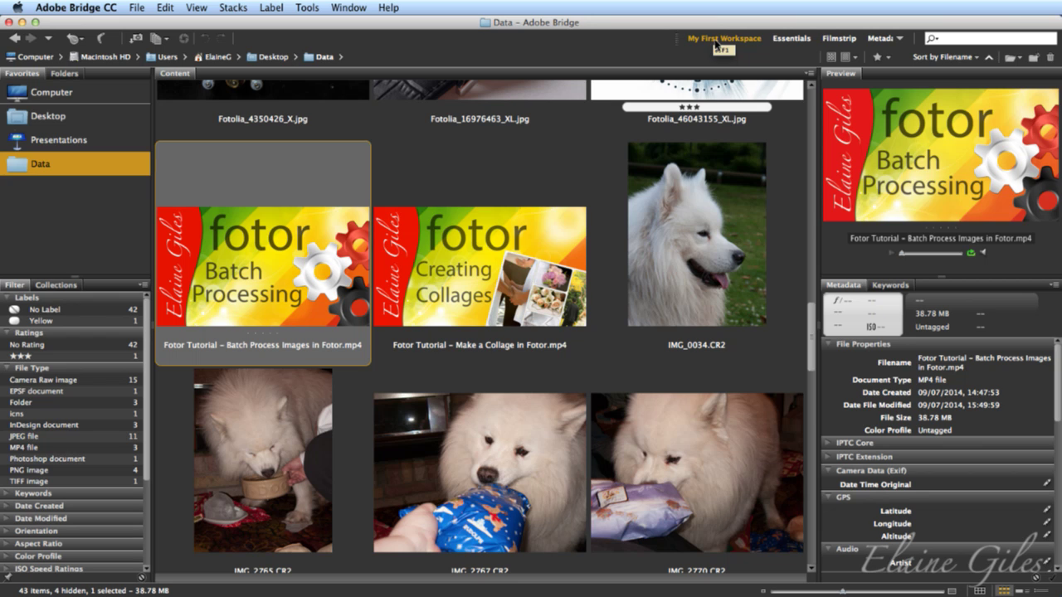
Step: Close the Preview panel, view the available keywords, and return to the selected video's metadata
right_click(840, 75)
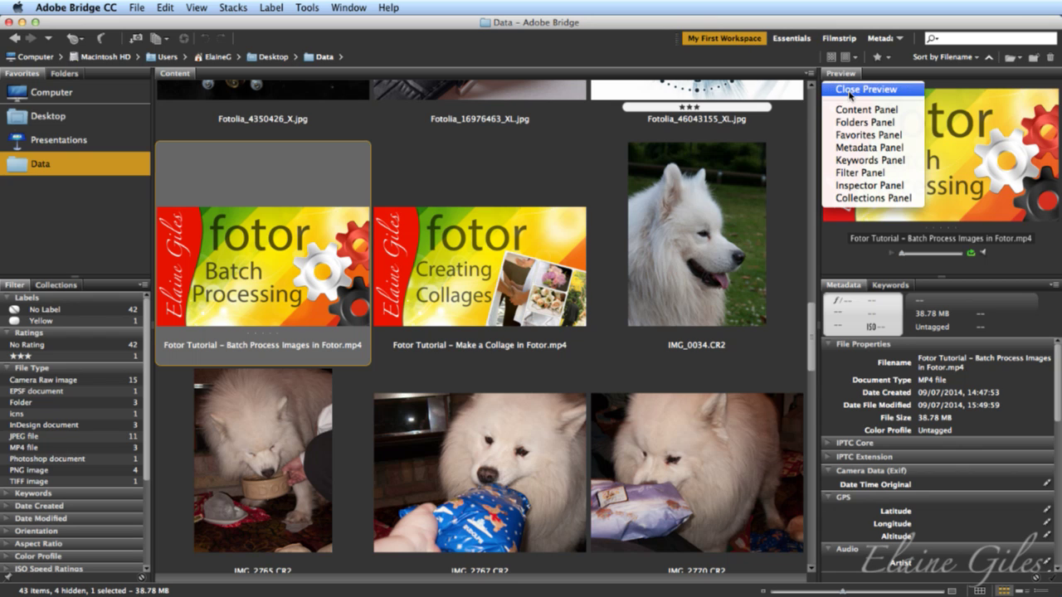
click(849, 89)
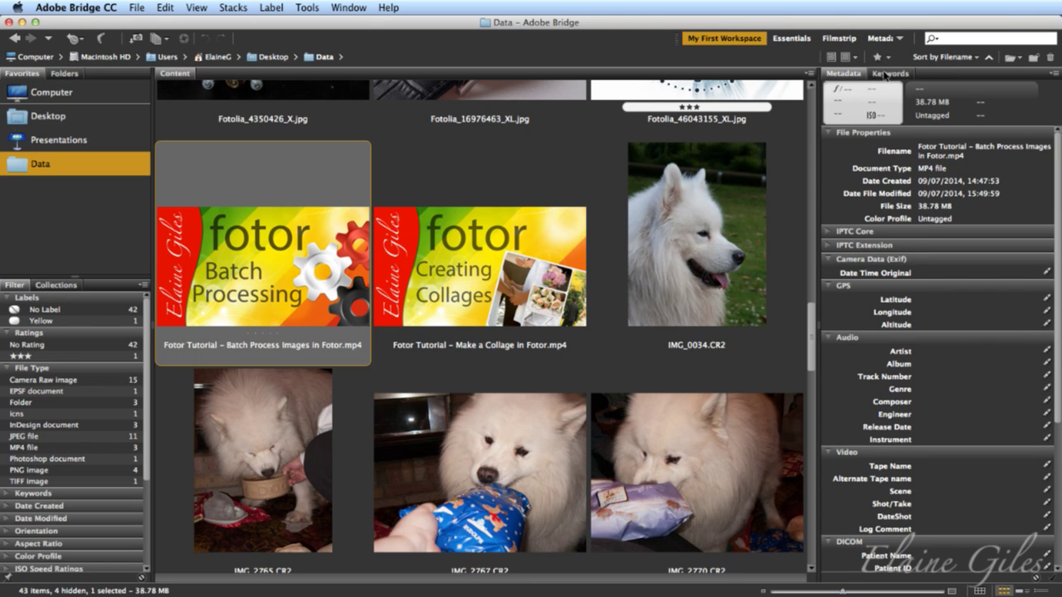
click(885, 74)
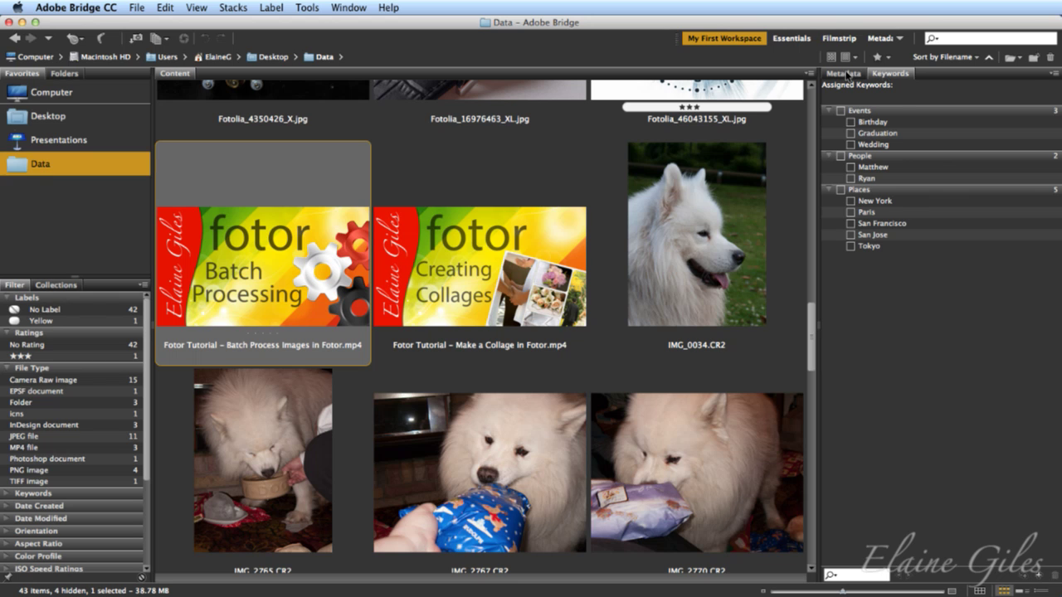
click(847, 74)
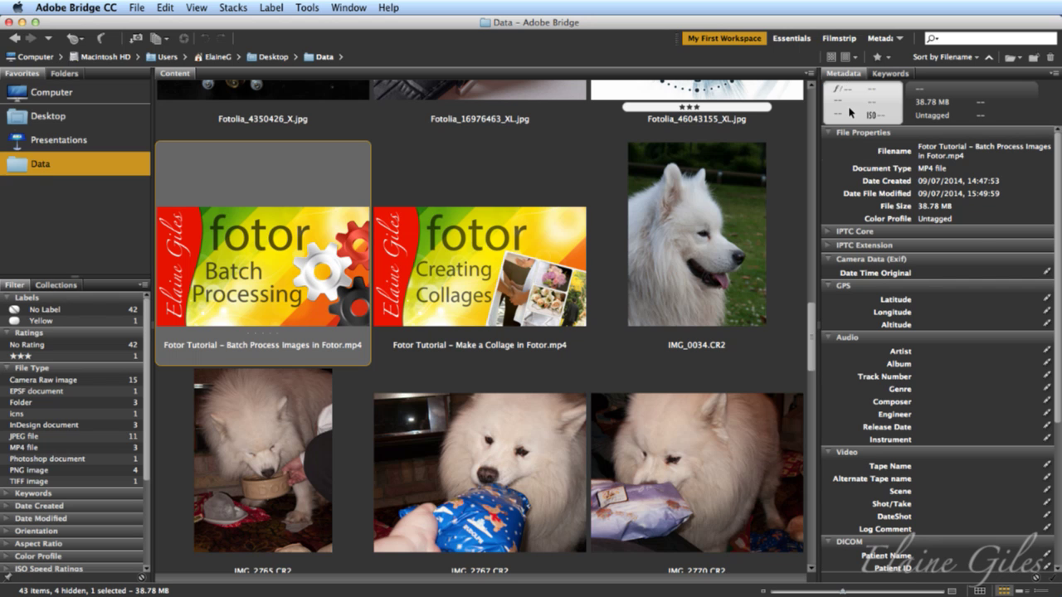
Step: Switch to the Essentials workspace and back to My First Workspace to compare their layouts
click(790, 39)
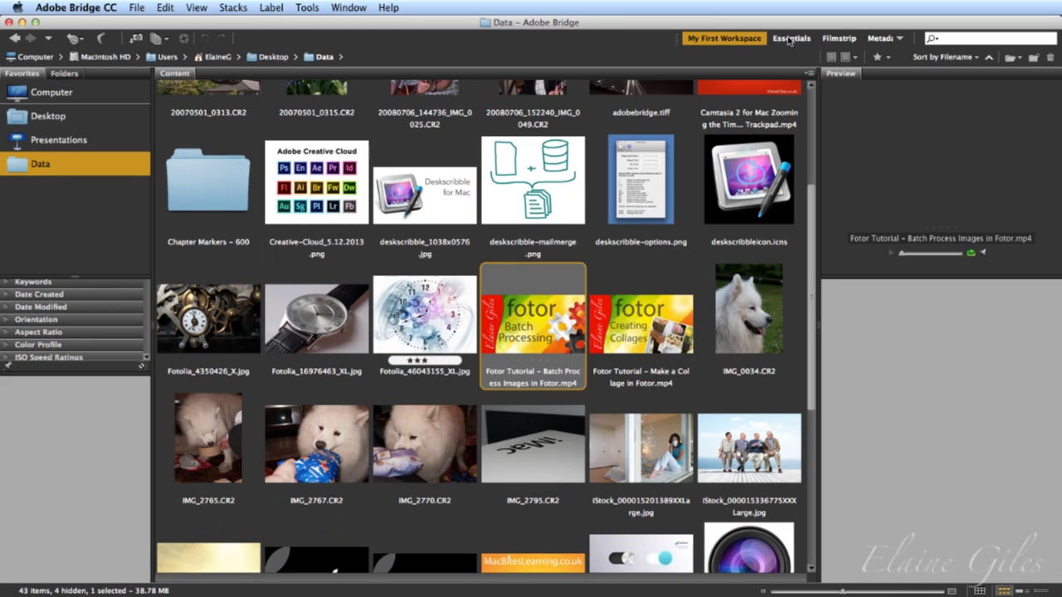
click(790, 38)
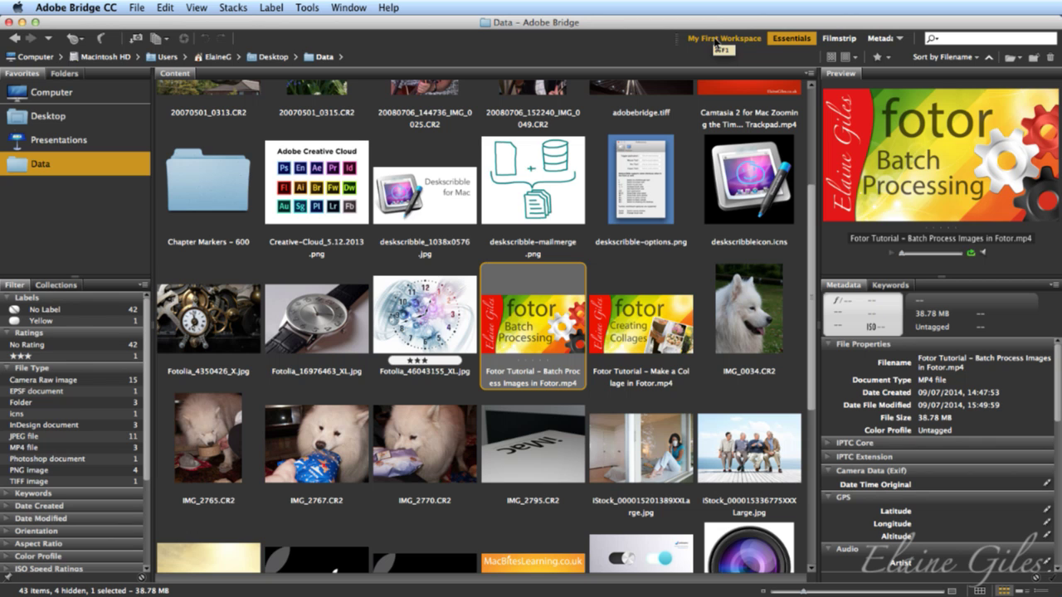
click(716, 39)
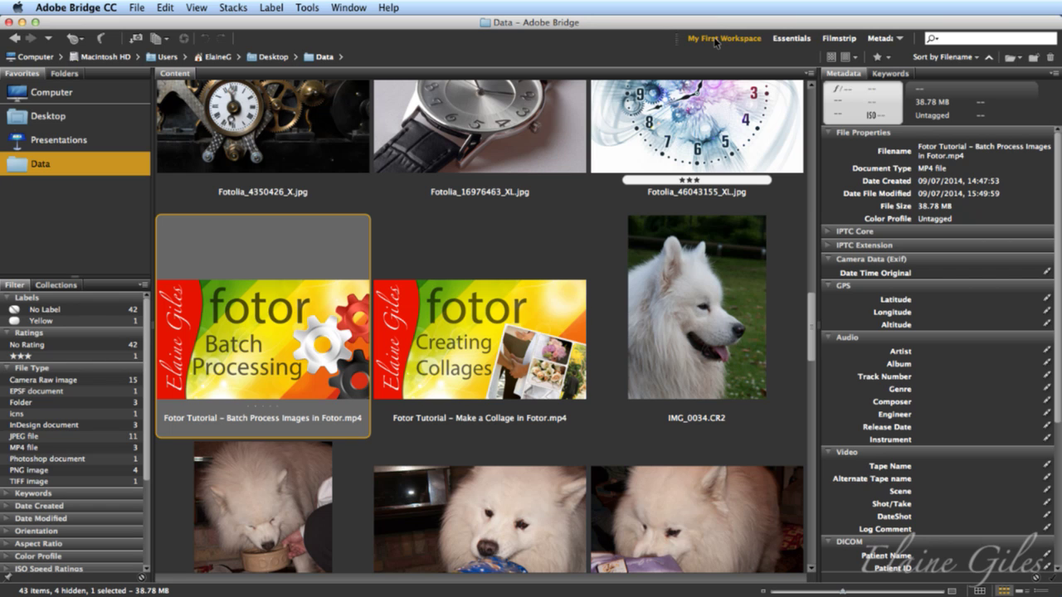
click(715, 40)
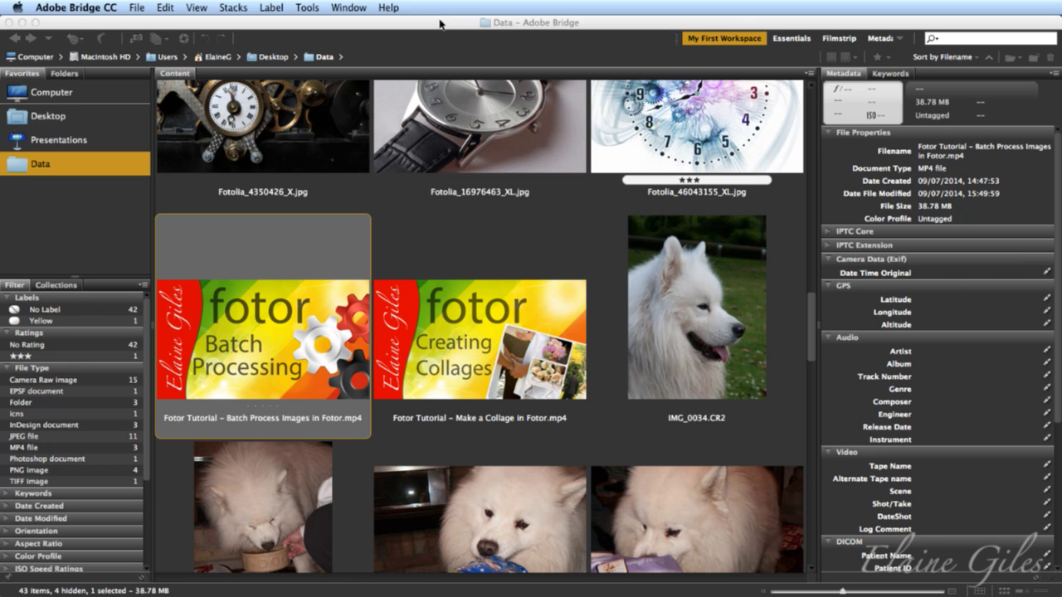
click(403, 30)
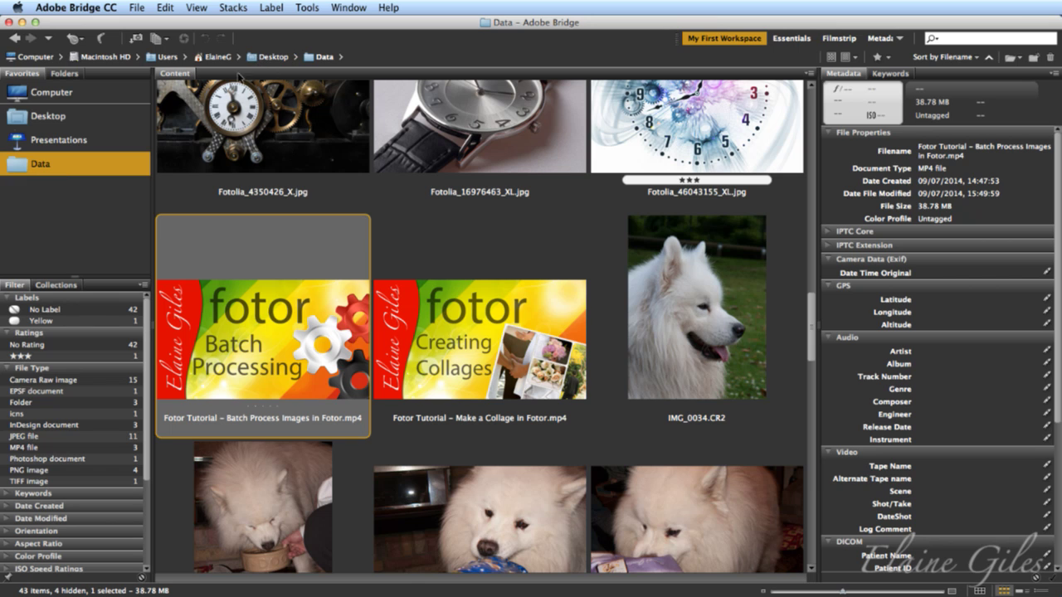
Step: Open the Desktop favorite, return to the Data folder, browse its files, and show its location as an editable path
click(48, 117)
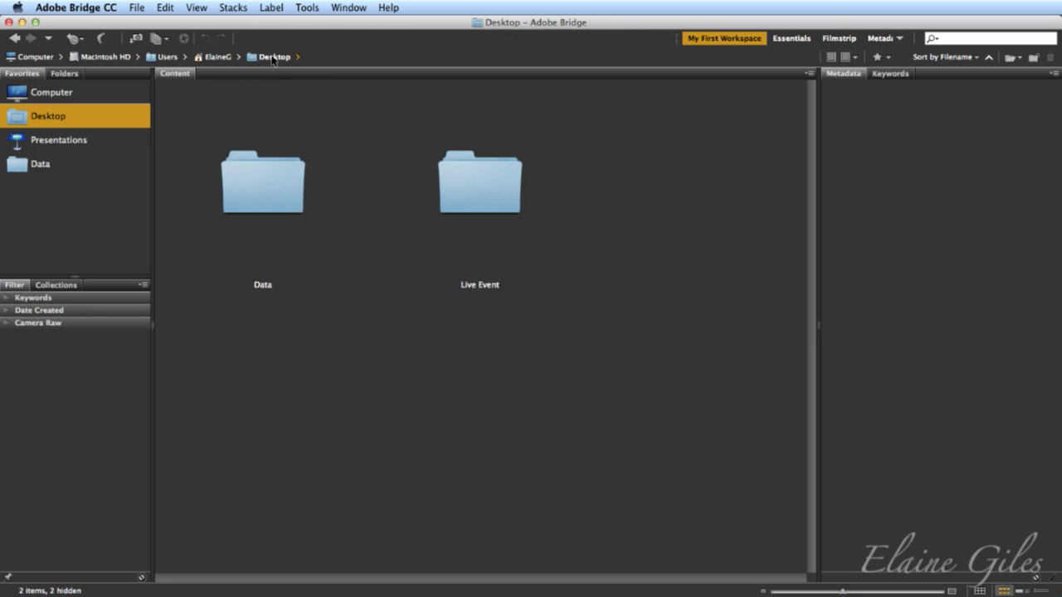
click(46, 164)
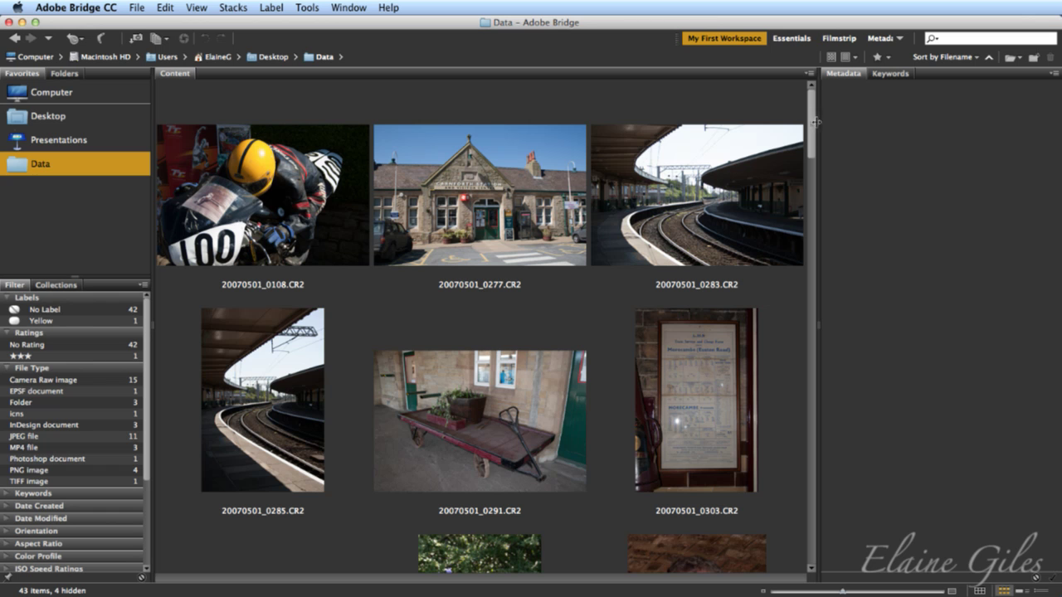
drag(811, 123, 815, 235)
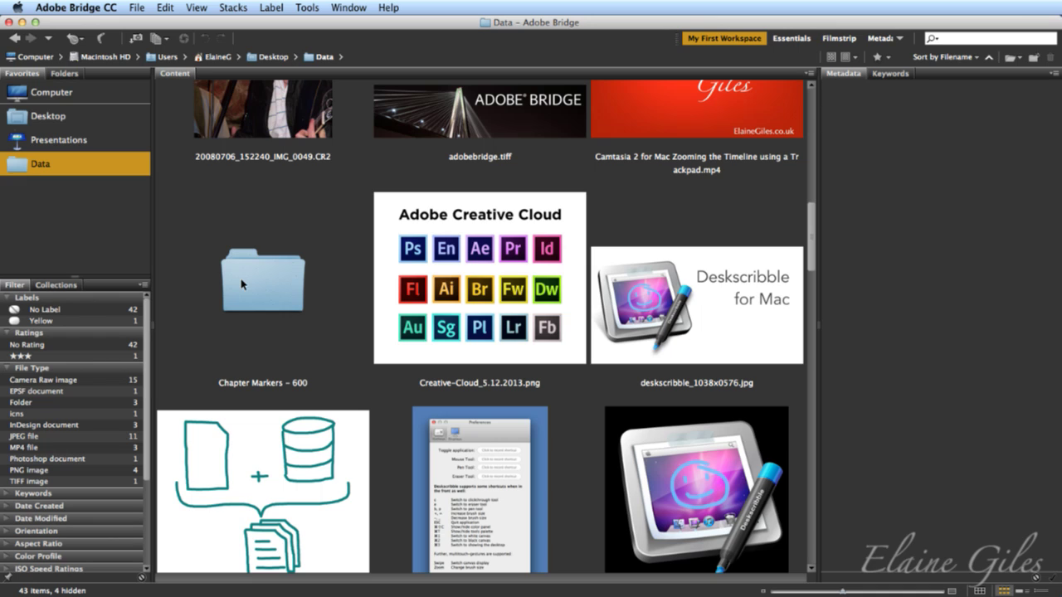
click(308, 58)
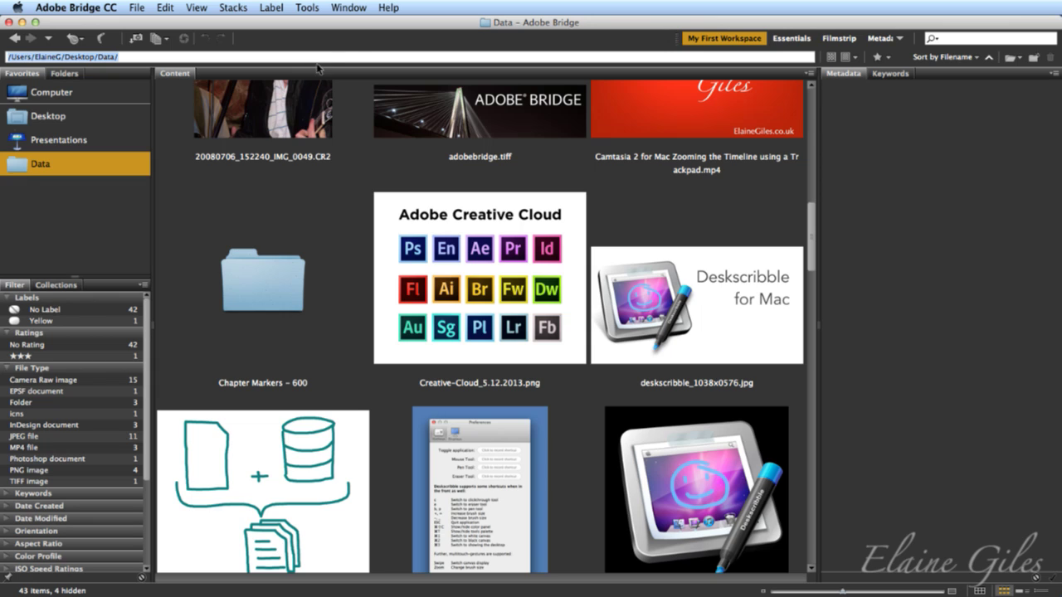
Step: Leave the editable path, open the Desktop folder from the path, and return to the Data folder
click(339, 192)
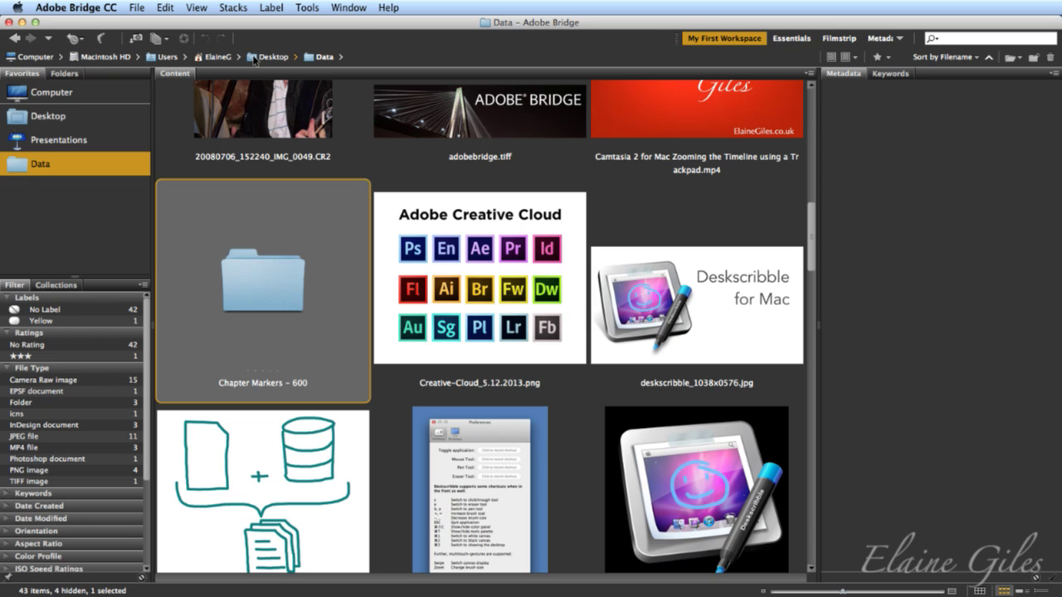
click(273, 56)
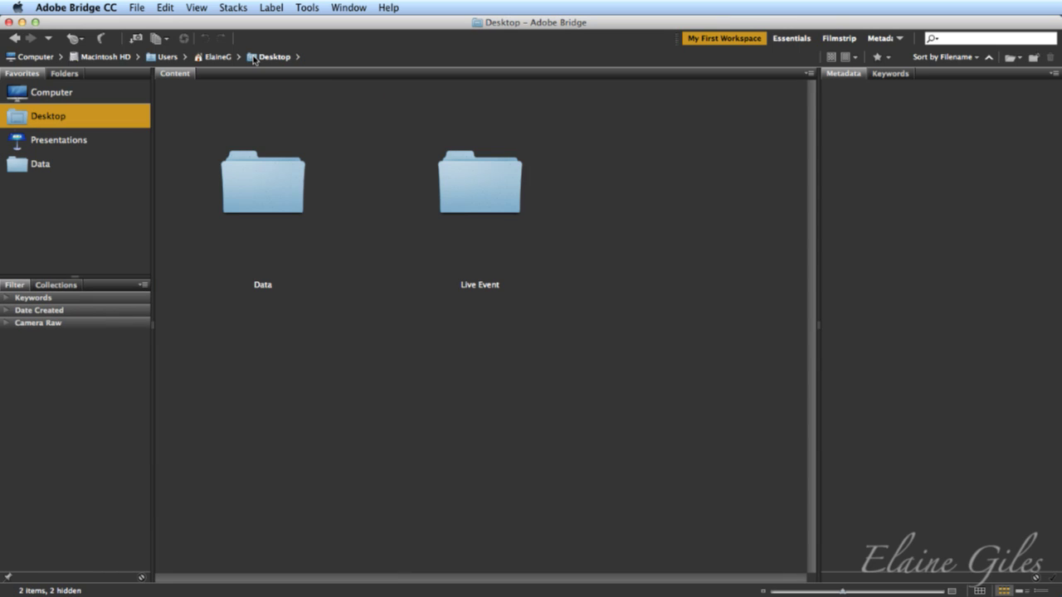
click(35, 166)
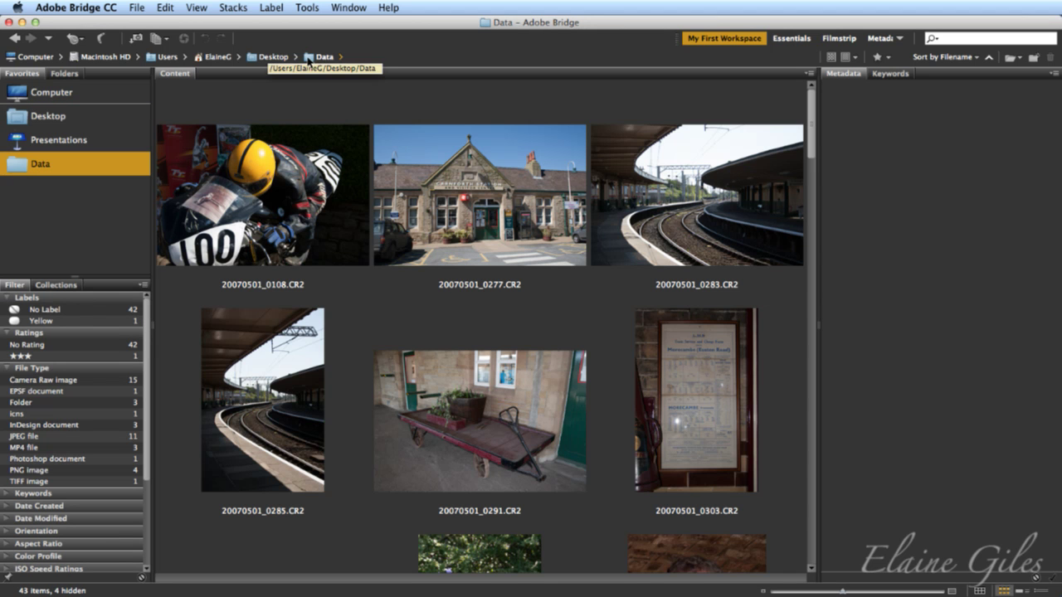
Step: Open the Wedding Images subfolder from the Data folder's list of subfolders in the path and browse its images
click(308, 60)
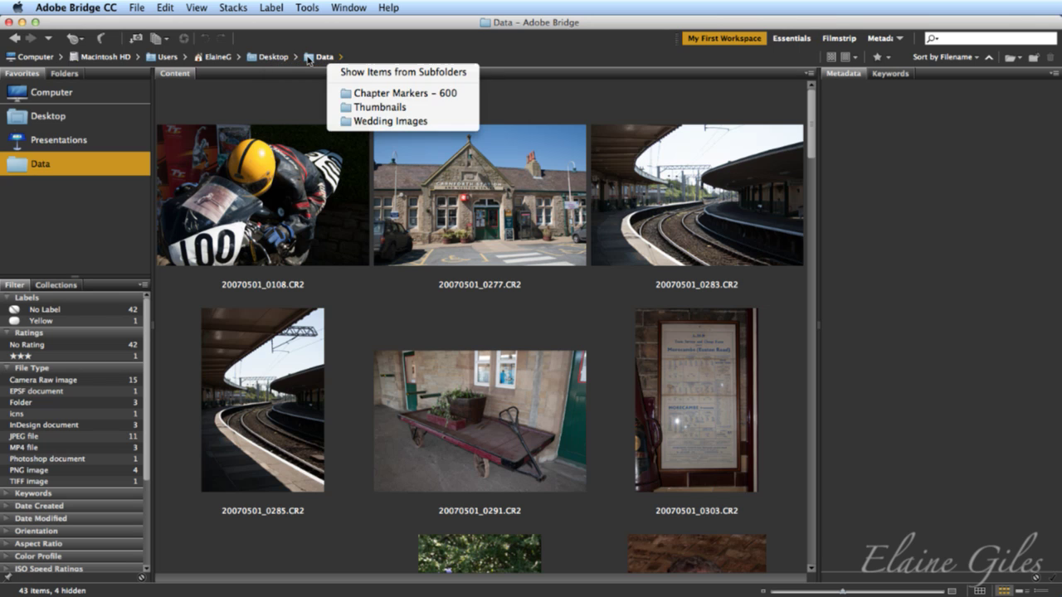
click(307, 60)
click(308, 60)
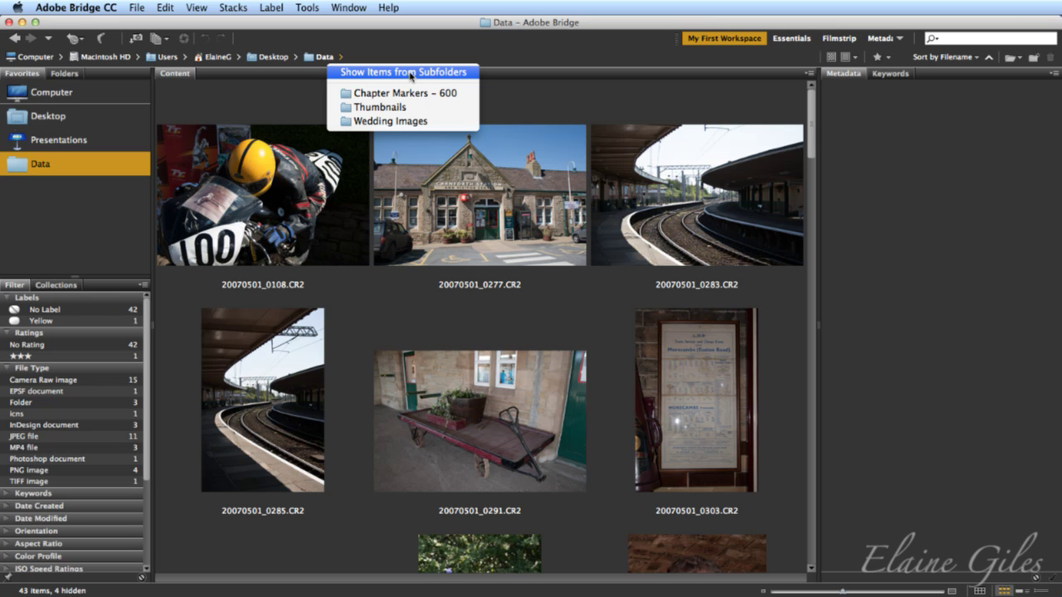
click(433, 123)
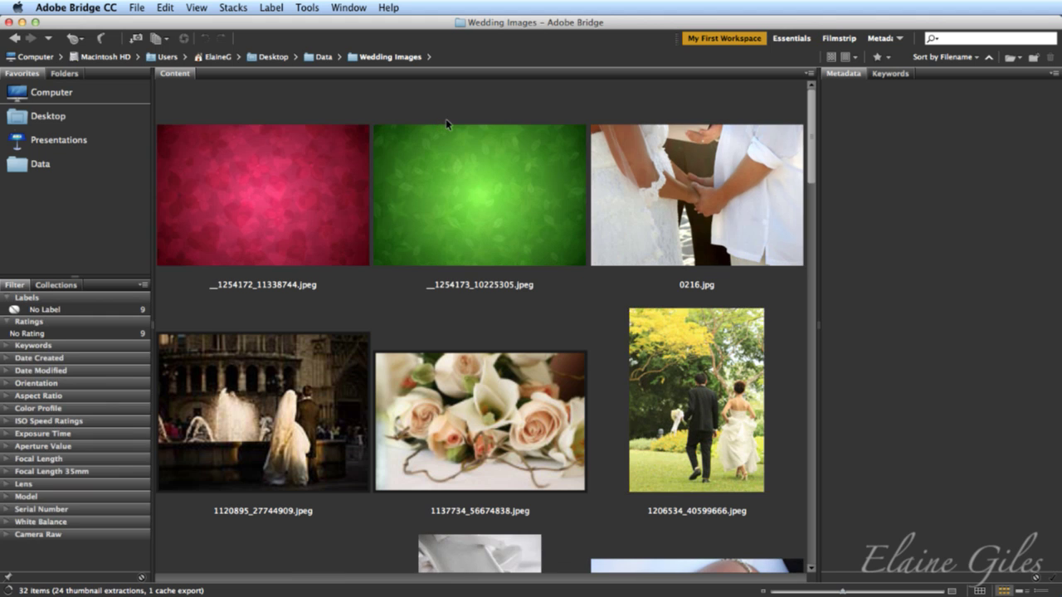
scroll(571, 160, down, 15)
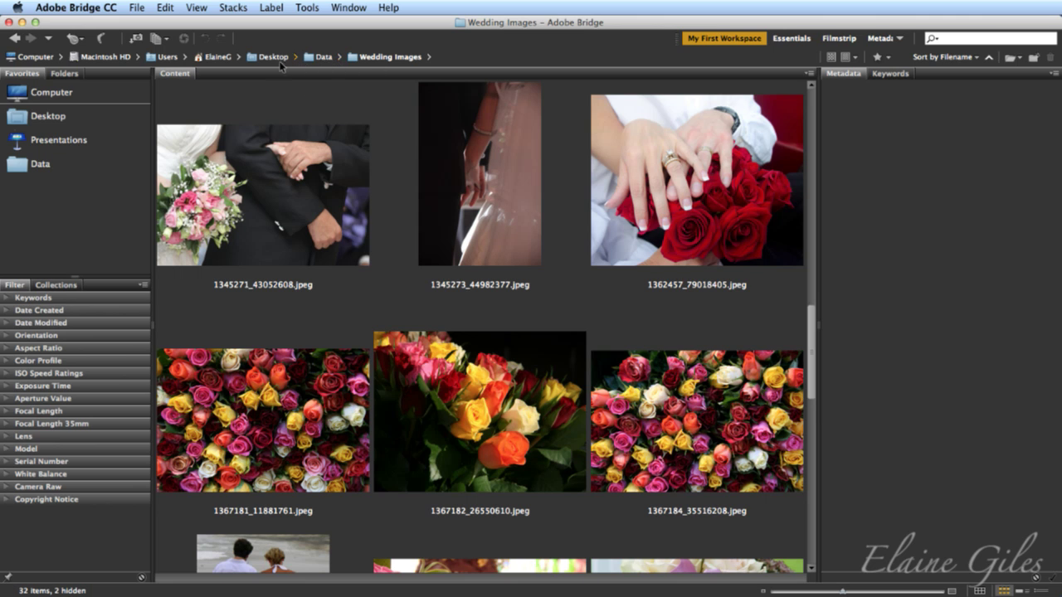
Step: Open the sibling Thumbnails subfolder from the path, and return to the Data folder
click(339, 57)
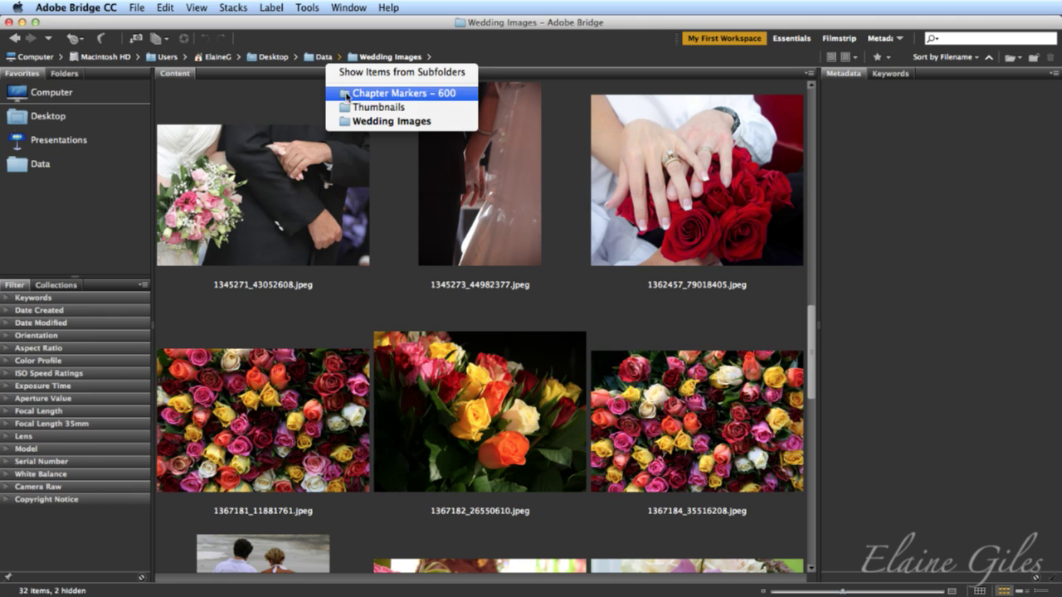
click(347, 109)
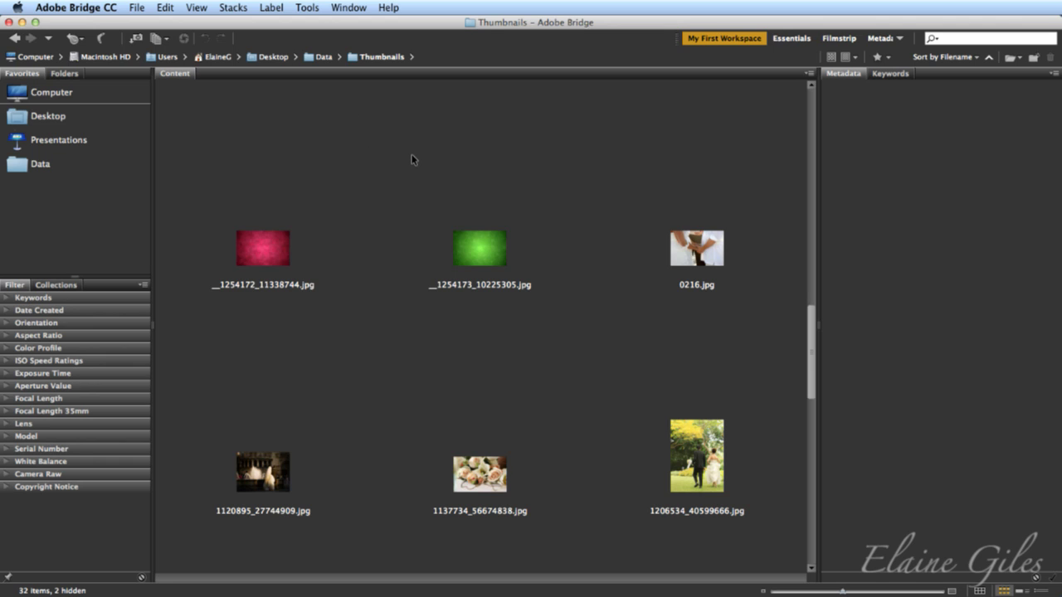
click(312, 58)
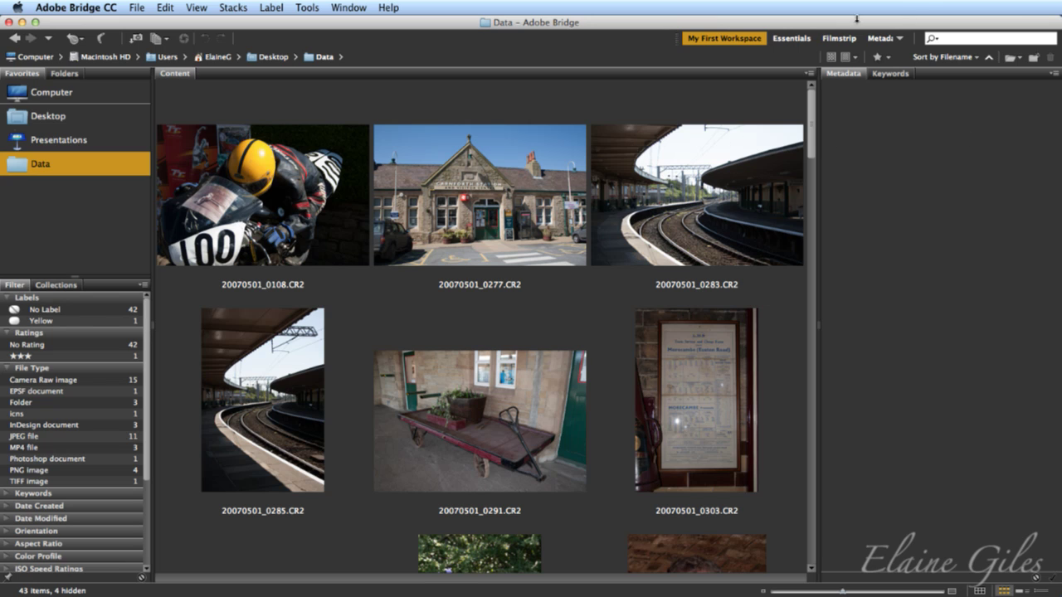
Step: Switch to the Essentials workspace
click(793, 38)
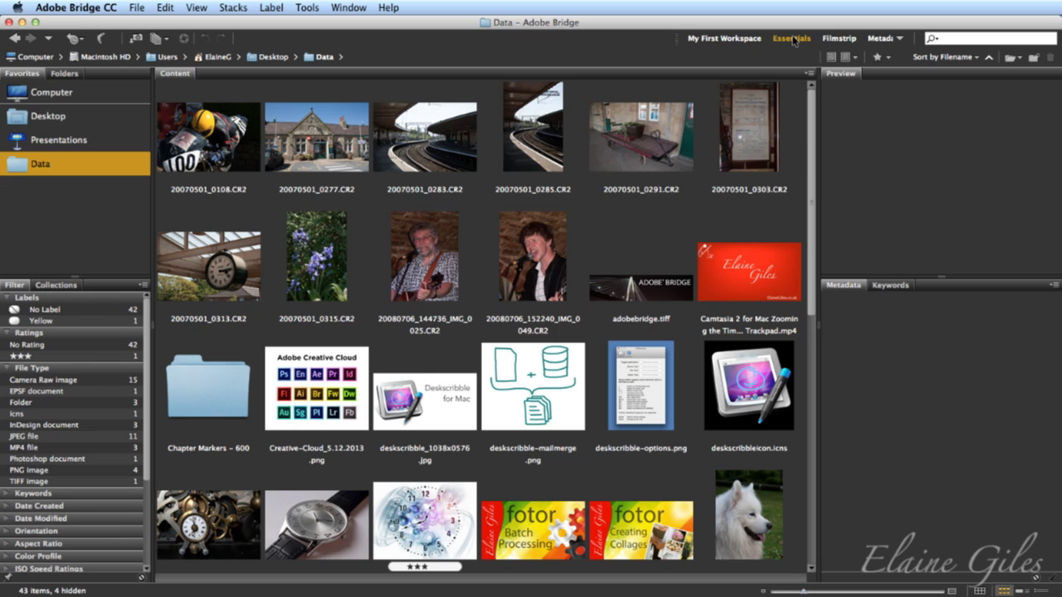
click(792, 39)
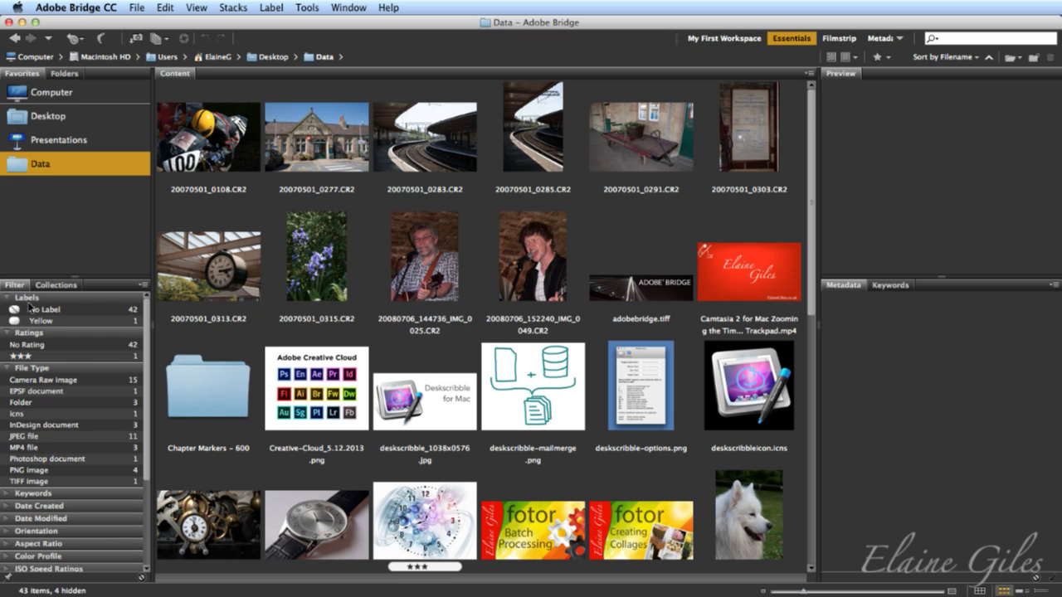
Step: Filter the Data folder by the Yellow label, by No Label, and by both together, and clear the label filters
click(76, 319)
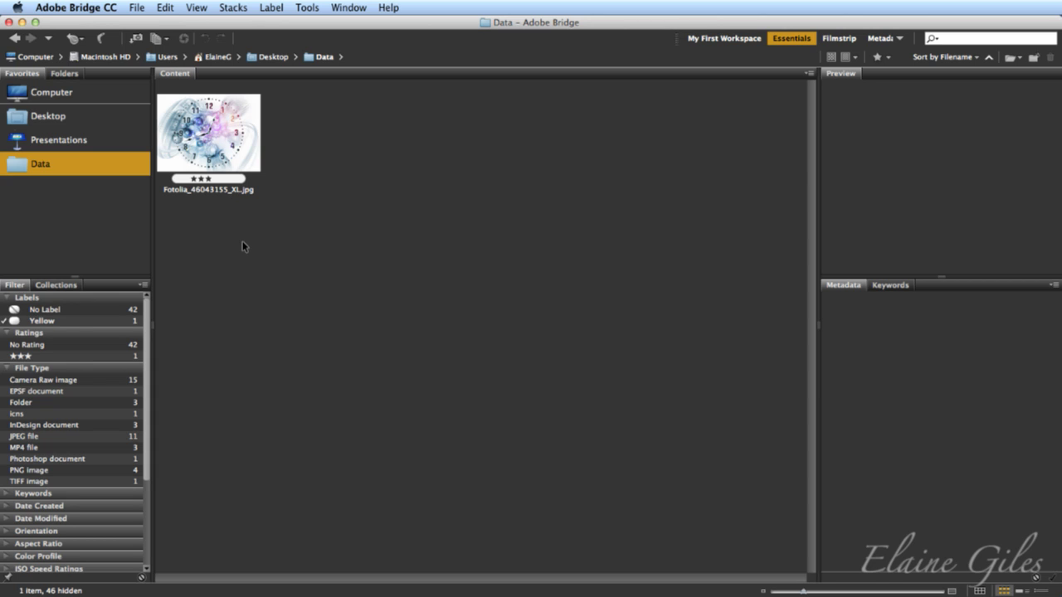
click(58, 310)
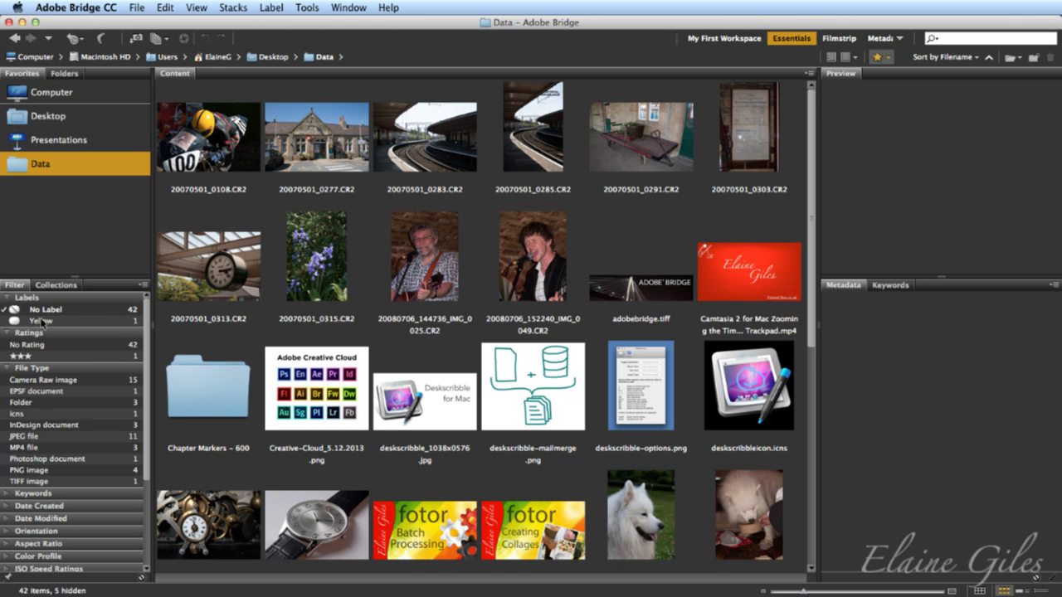
click(41, 311)
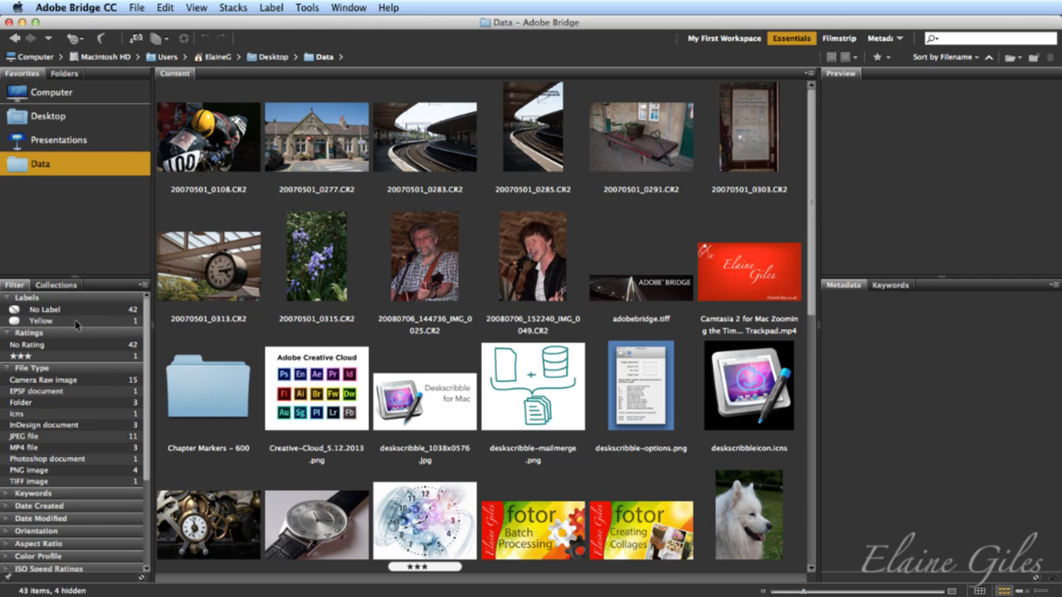
click(30, 322)
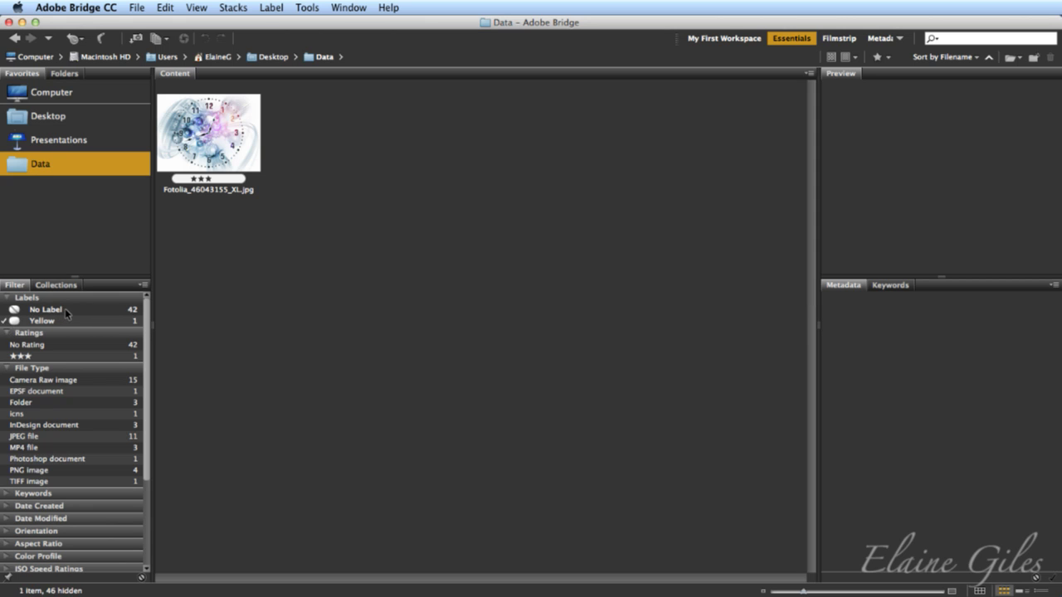
click(65, 309)
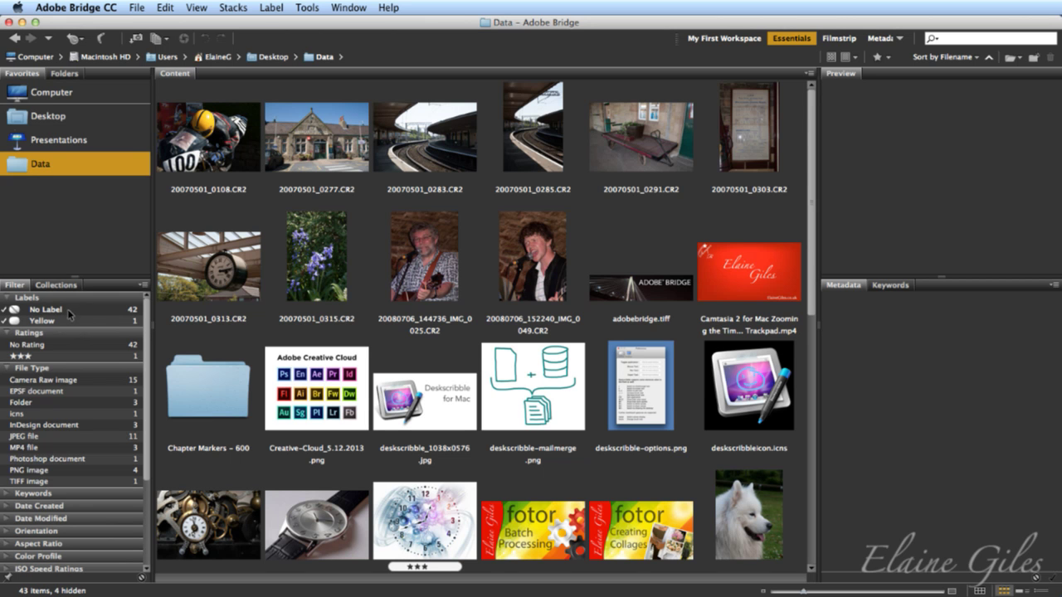
click(67, 308)
click(74, 319)
Step: Select the four white dog photos IMG_0034, IMG_2765, IMG_2767 and IMG_2770, and give them the Approved label
scroll(538, 376, down, 10)
scroll(538, 375, up, 3)
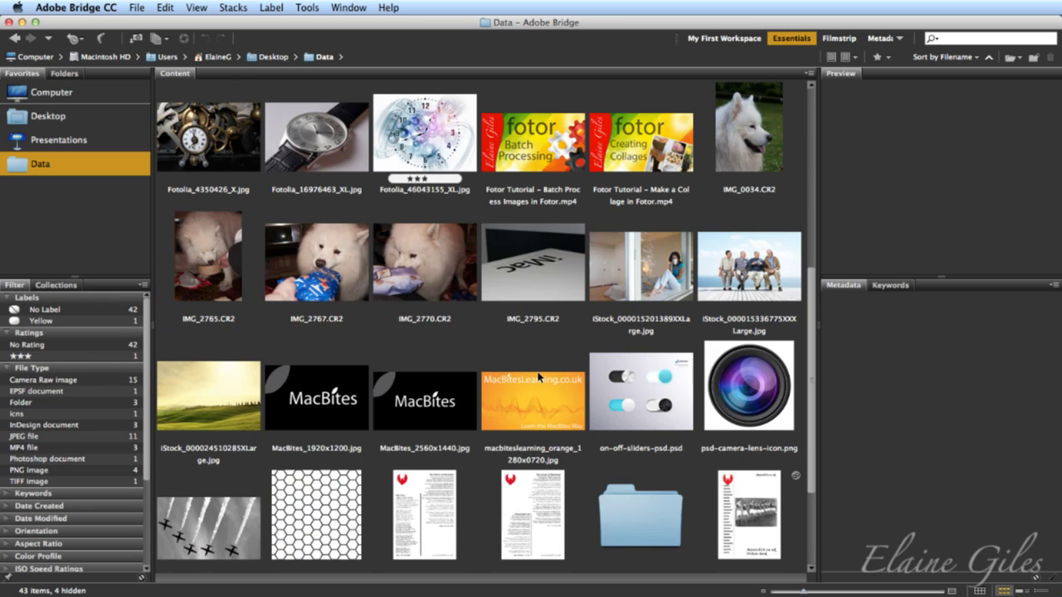
click(738, 144)
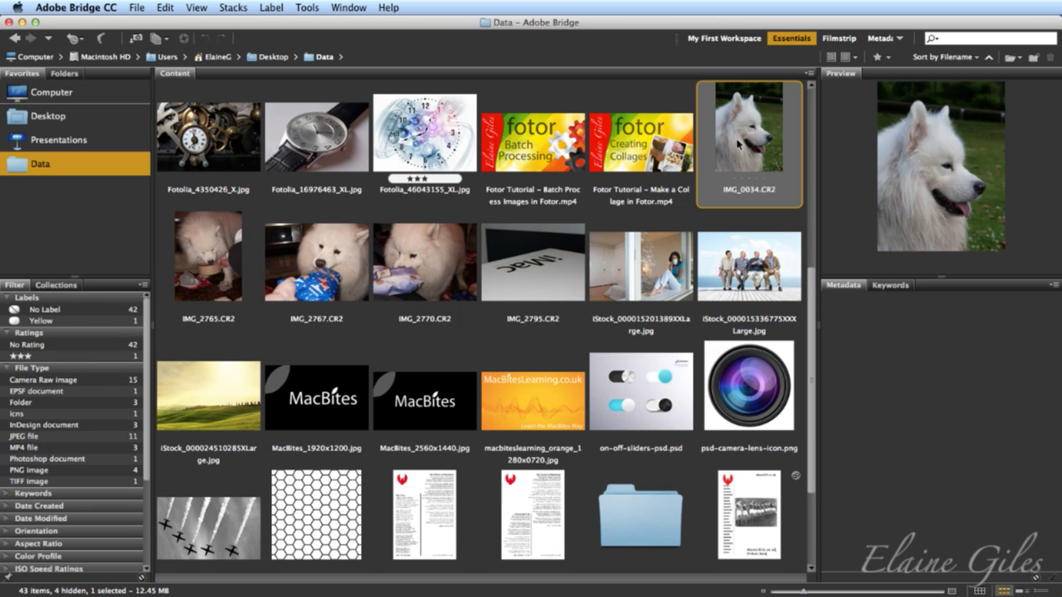
super+click(214, 271)
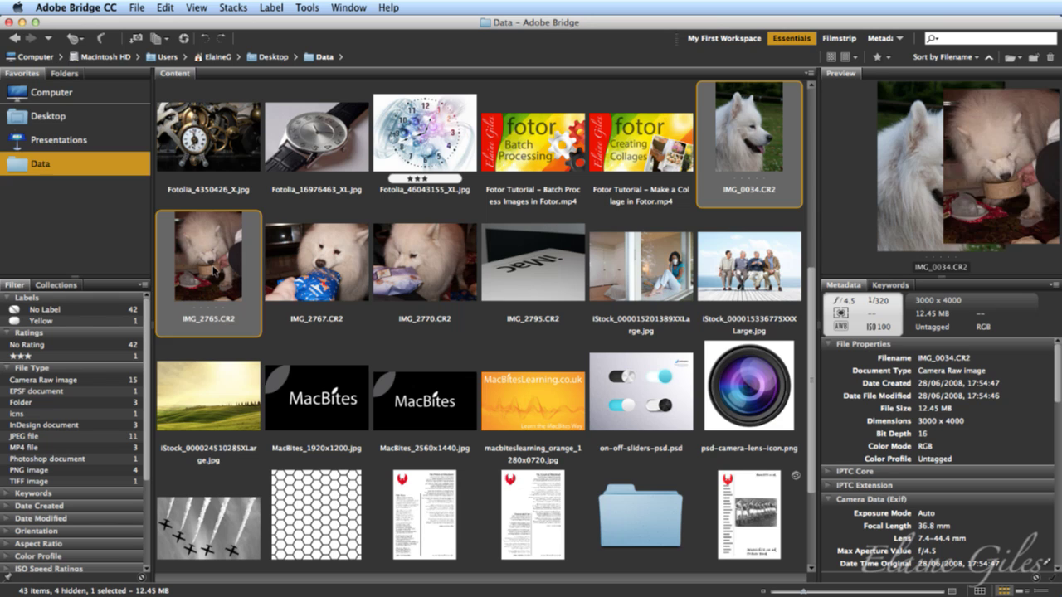
super+click(417, 274)
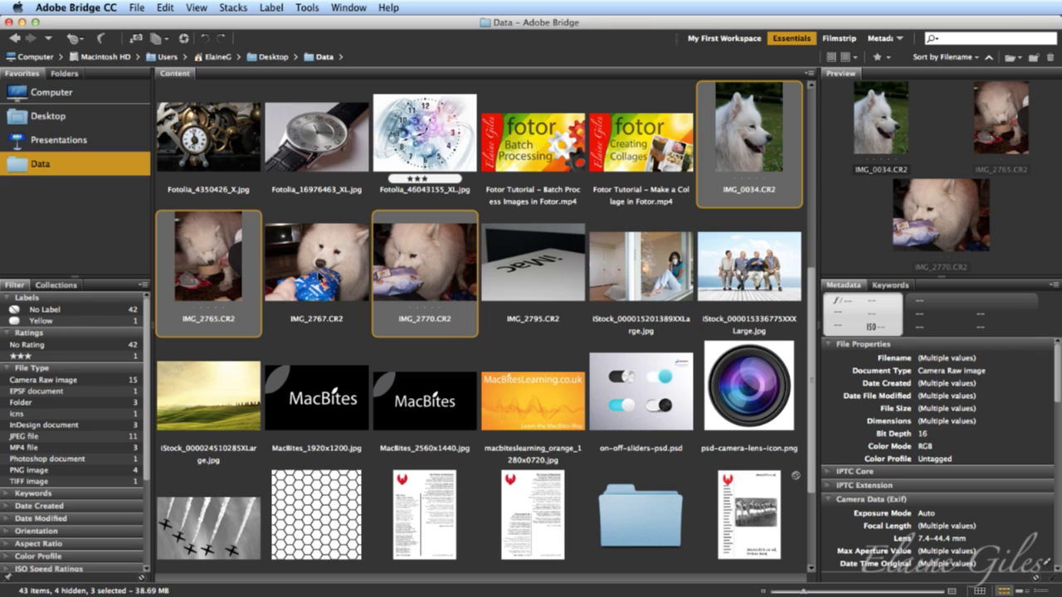
super+click(554, 404)
super+click(424, 404)
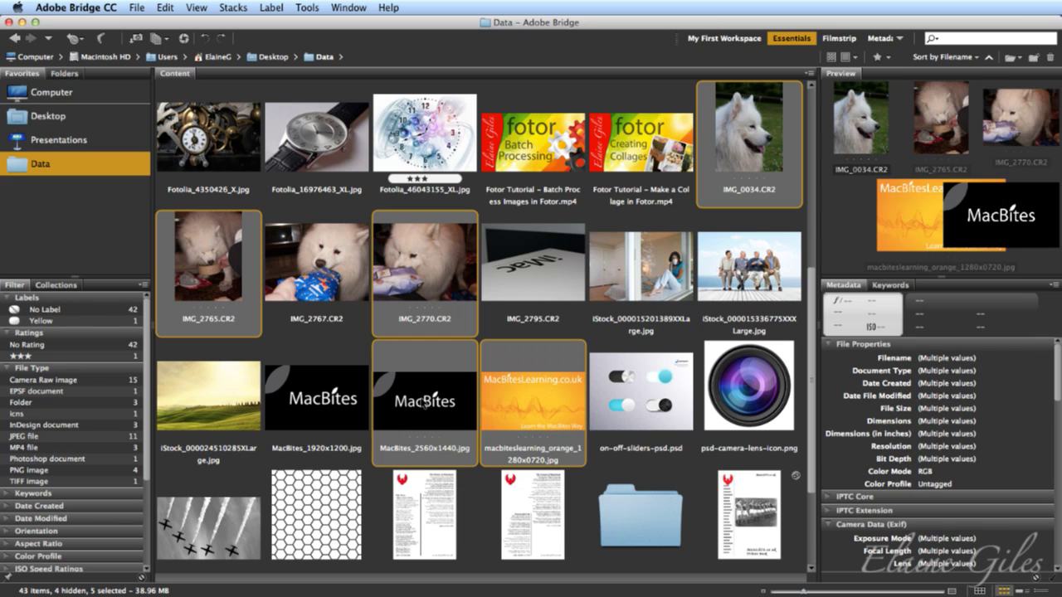
super+click(516, 401)
super+click(416, 405)
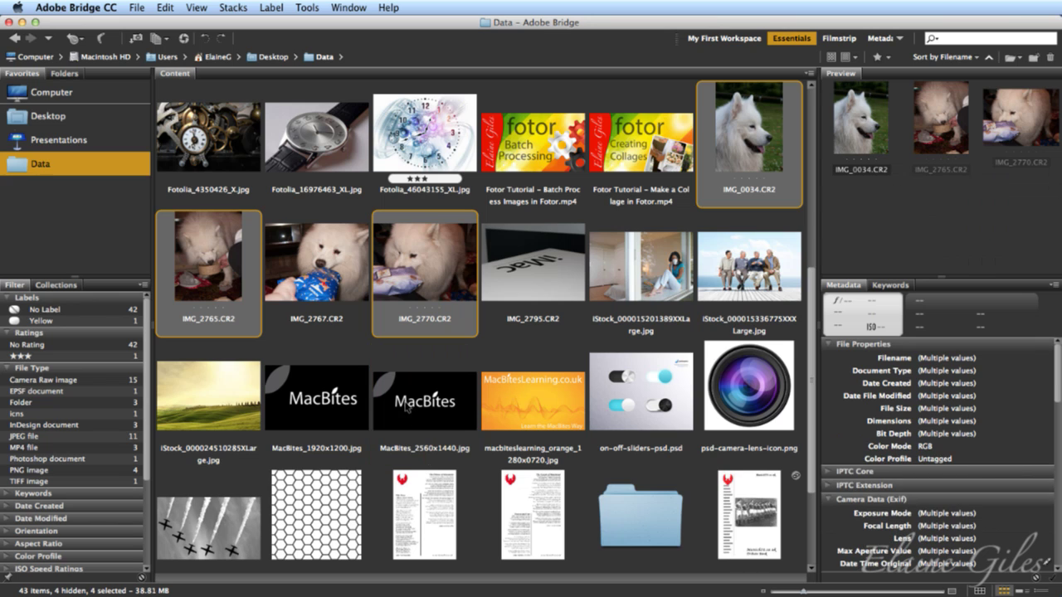
super+click(332, 256)
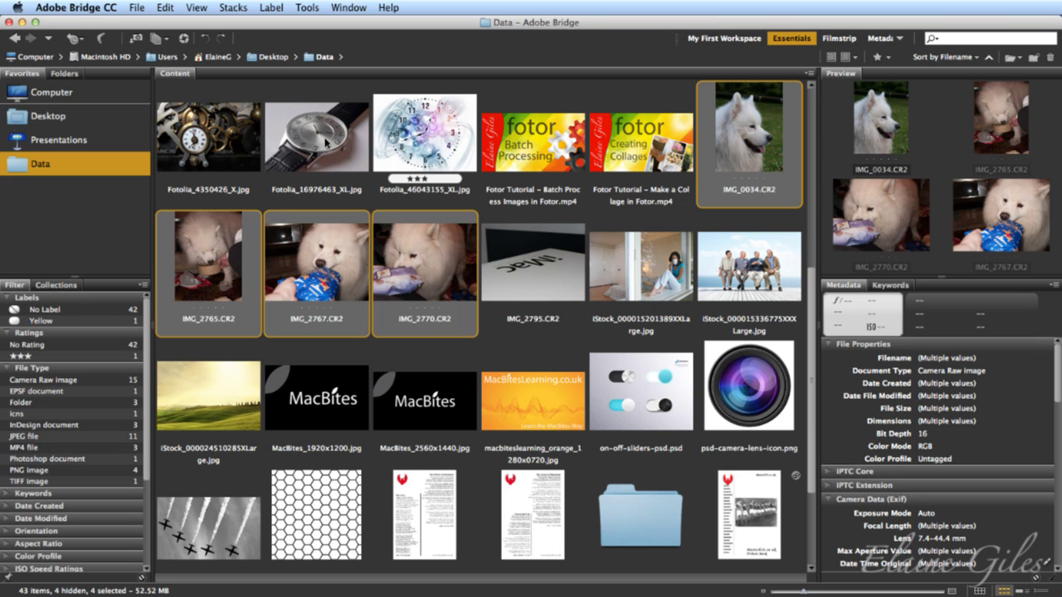
click(277, 8)
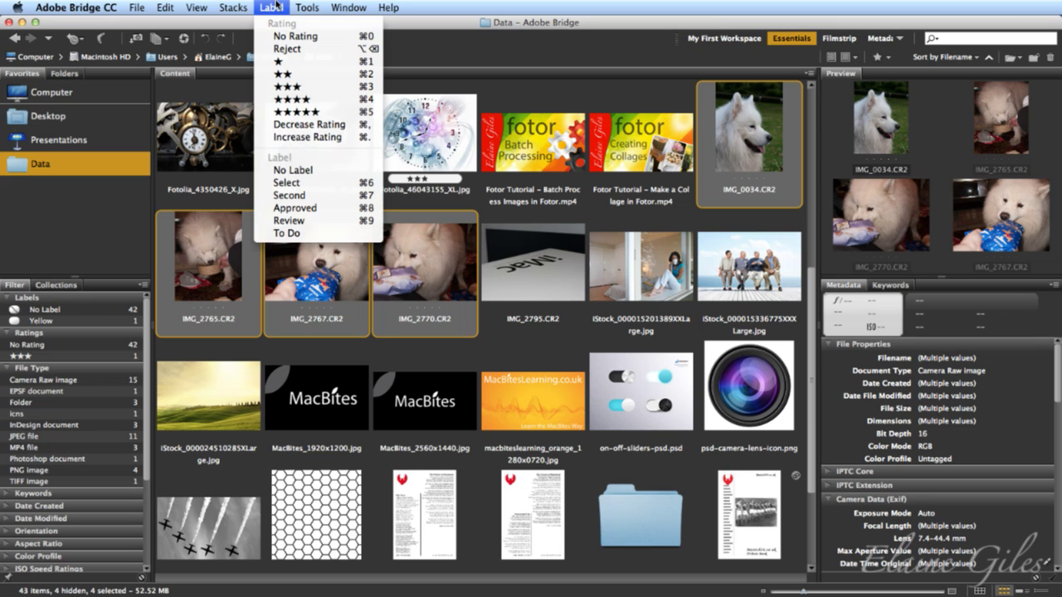
click(333, 208)
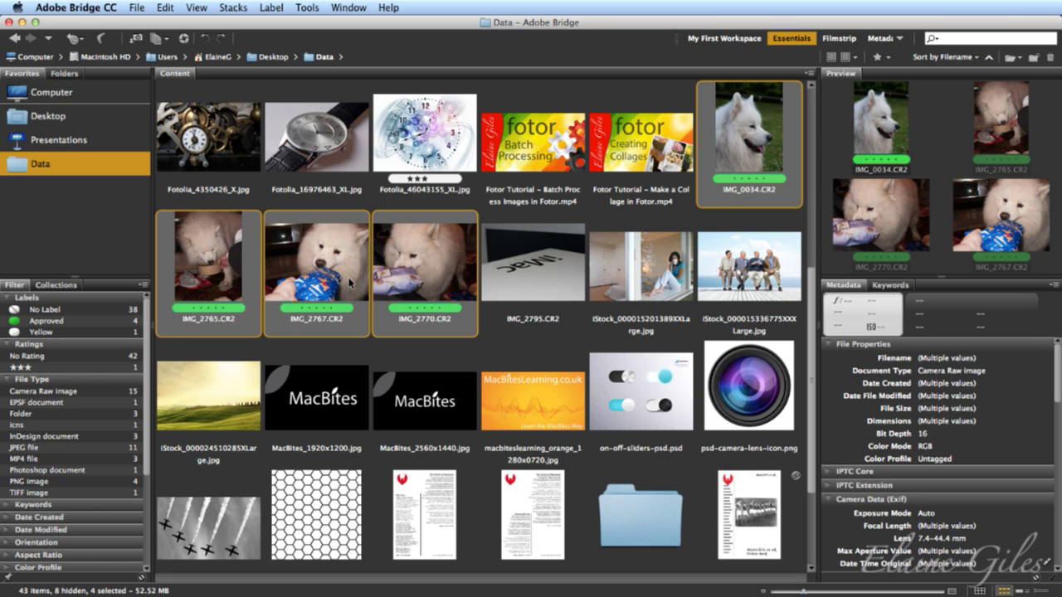
Step: Rename the red label to Reject in the Labels preferences, keeping the Command key required for labels and ratings, and save the preferences
click(274, 6)
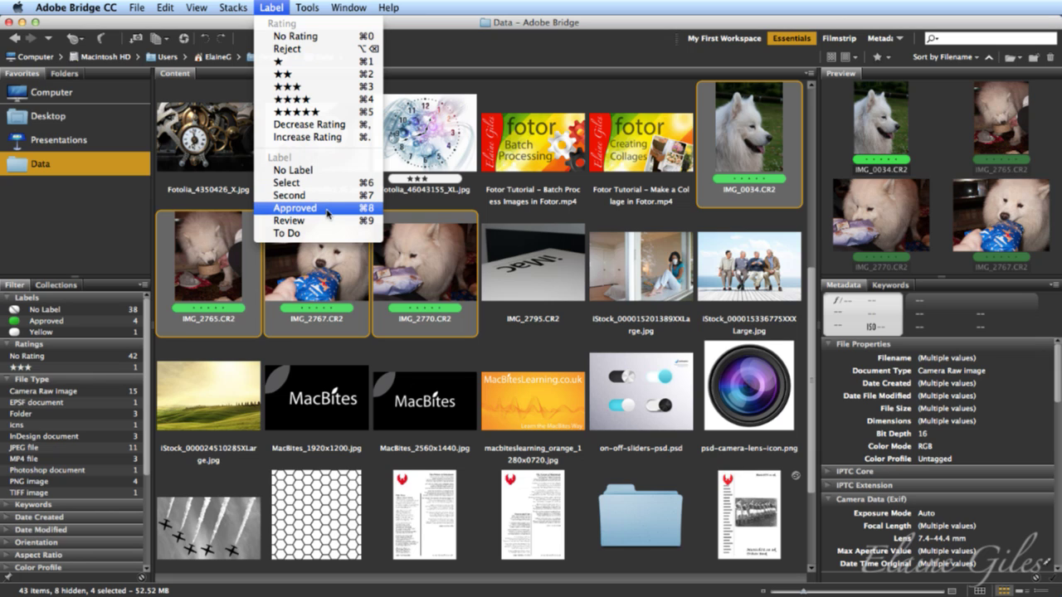
click(437, 29)
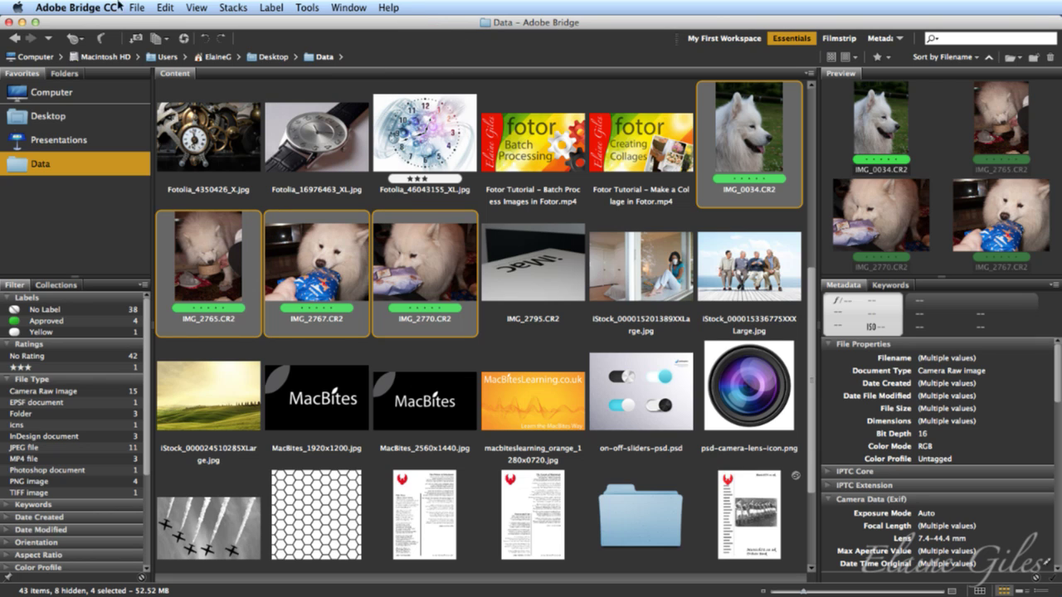
click(70, 6)
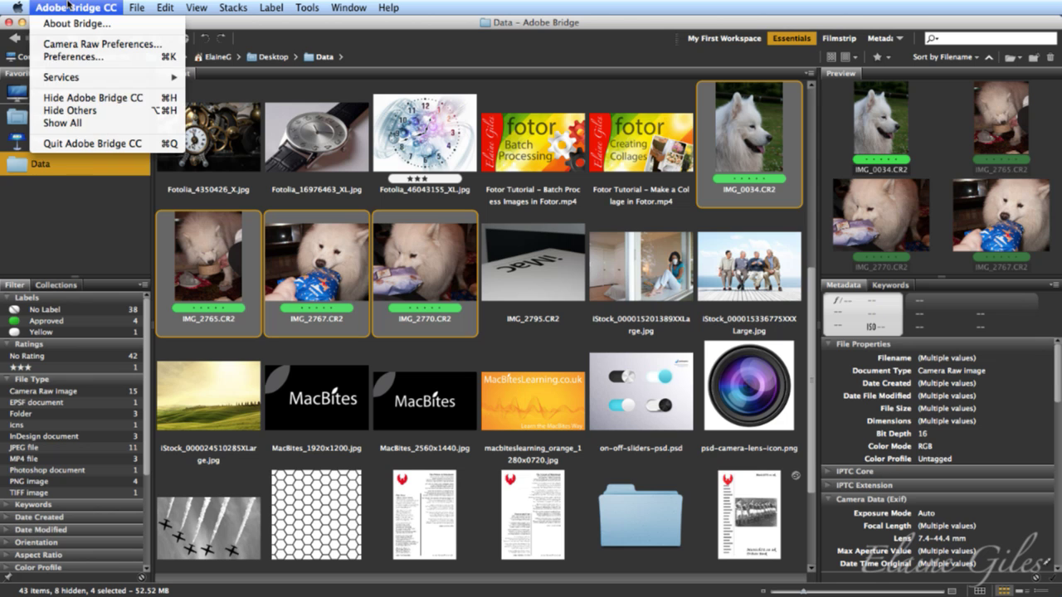
click(87, 60)
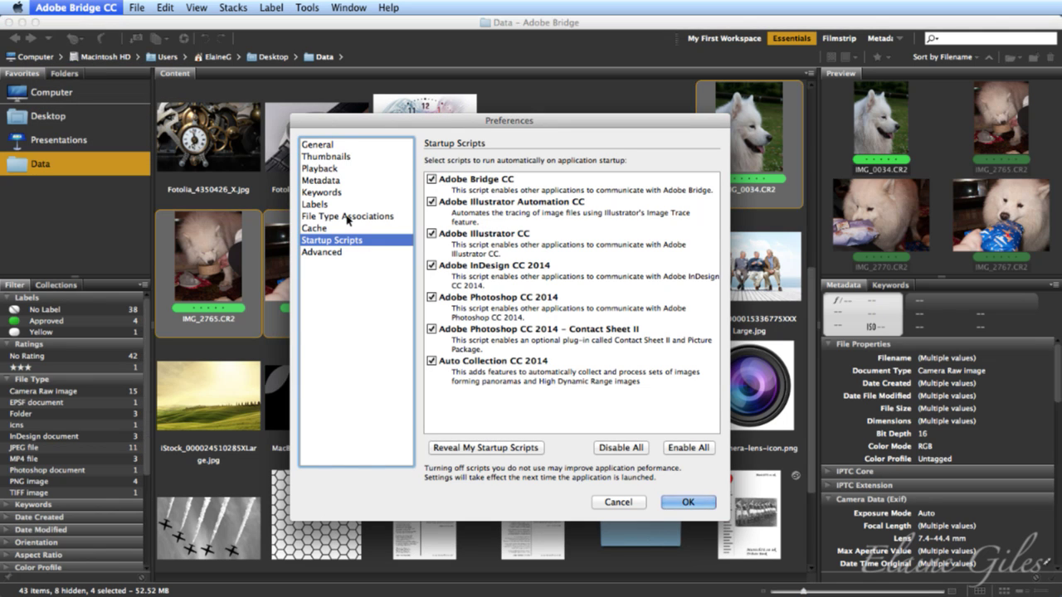
click(320, 206)
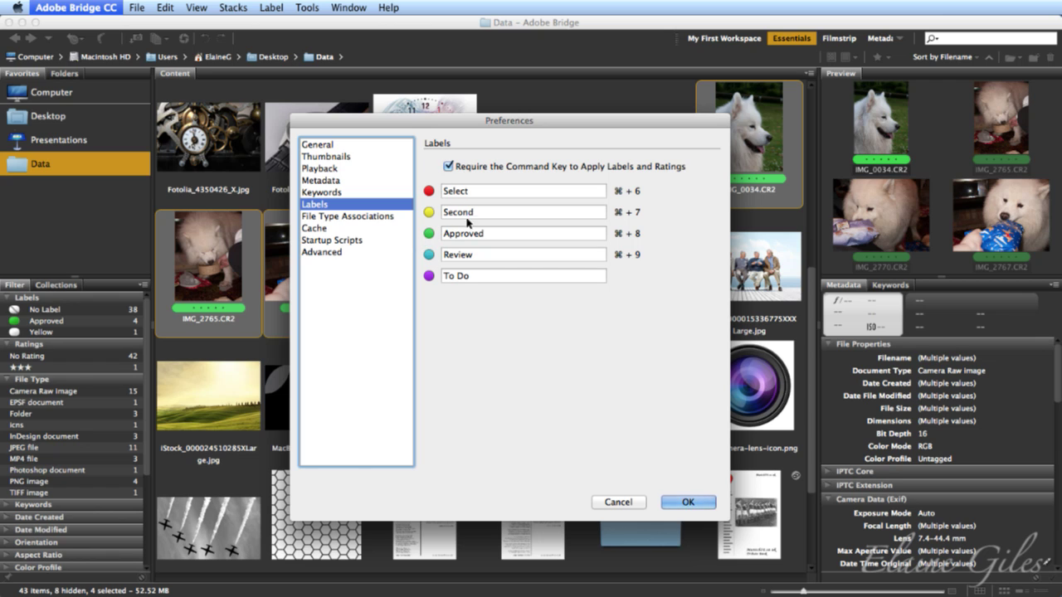
double_click(455, 190)
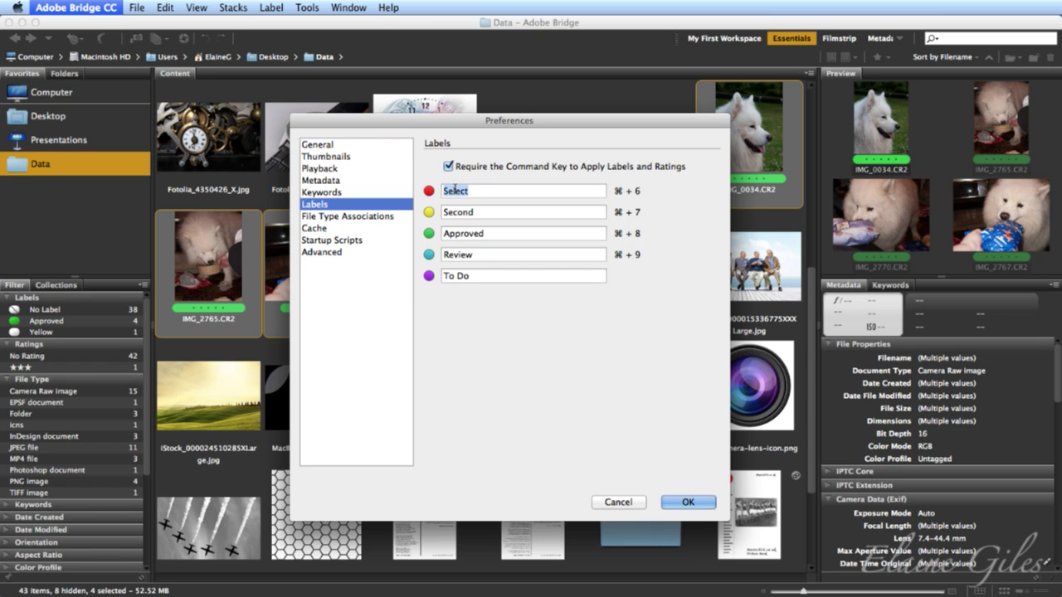
text(Reject)
click(449, 167)
click(450, 167)
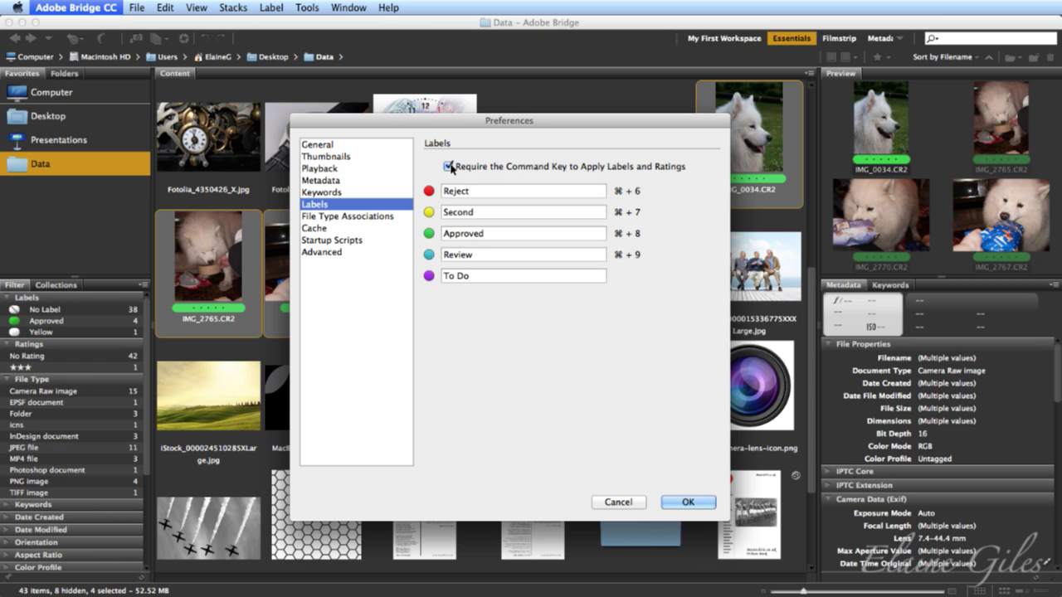
click(683, 501)
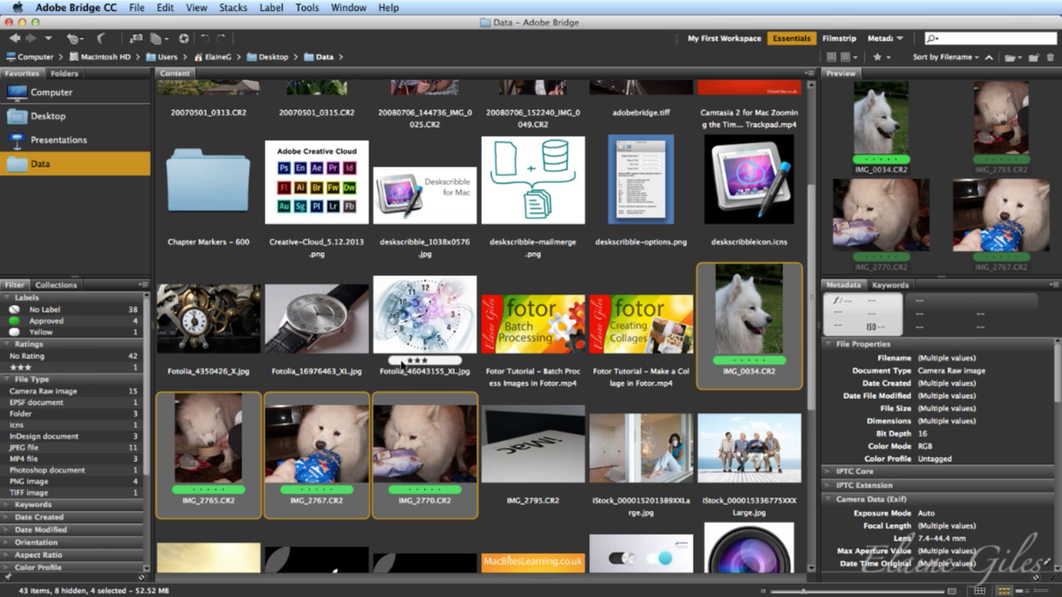
Step: Give the wristwatch photo Fotolia_16976463_XL.jpg the Reject label
click(338, 318)
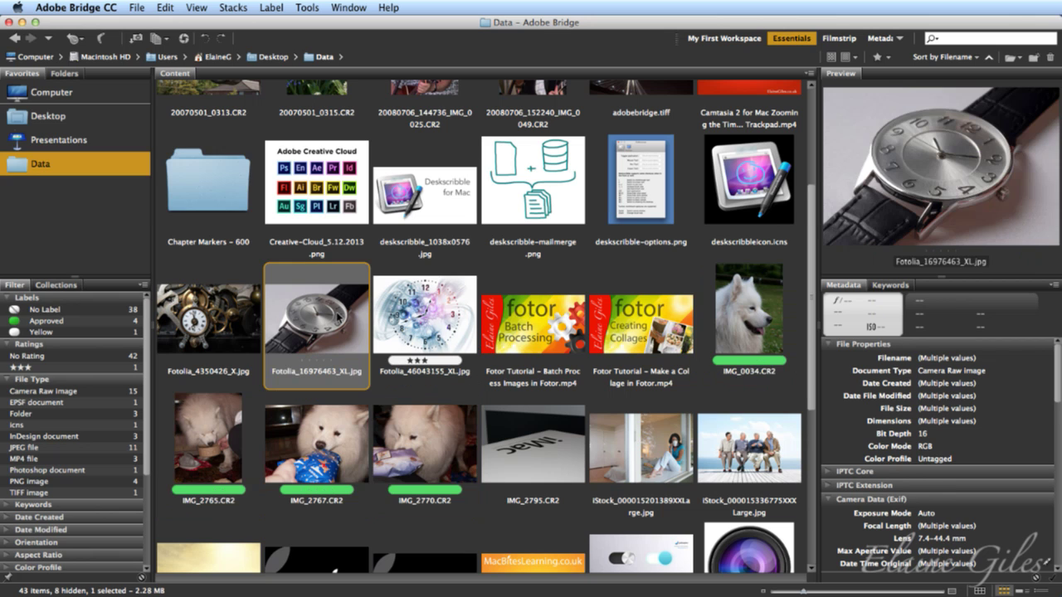
right_click(338, 318)
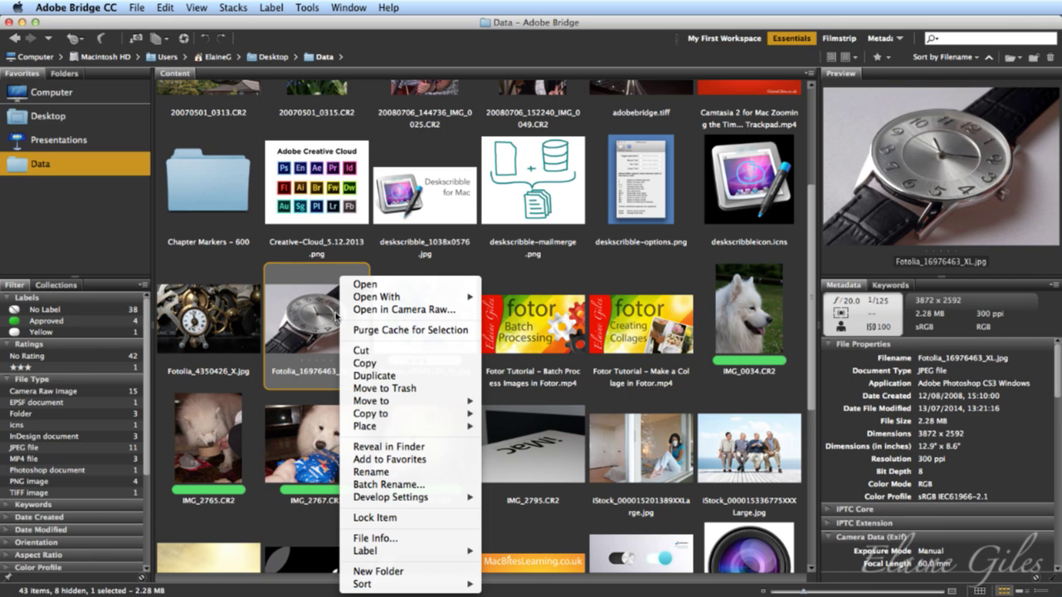
mouse_move(427, 552)
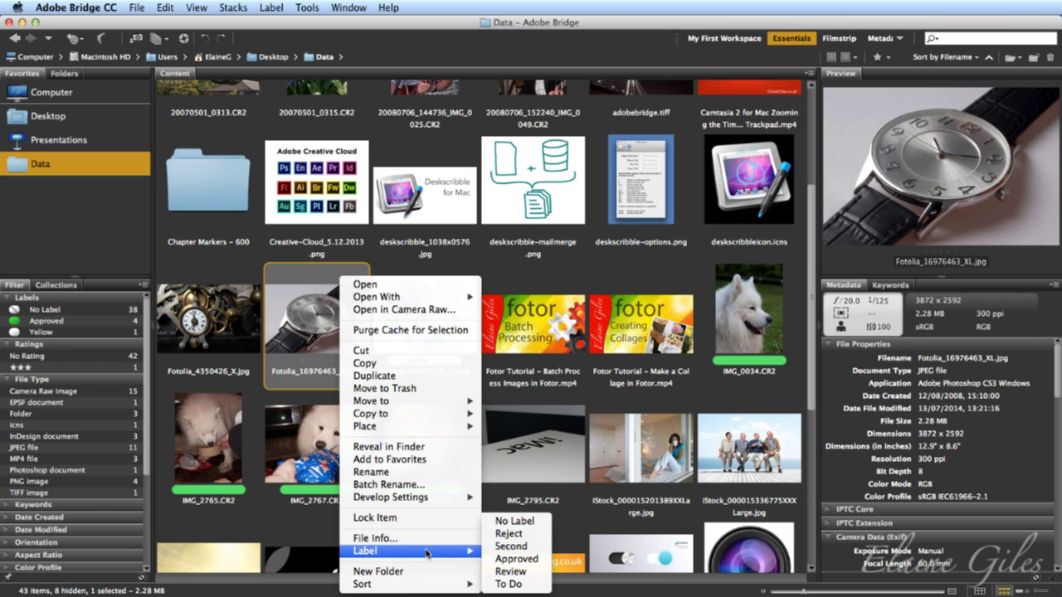
click(510, 534)
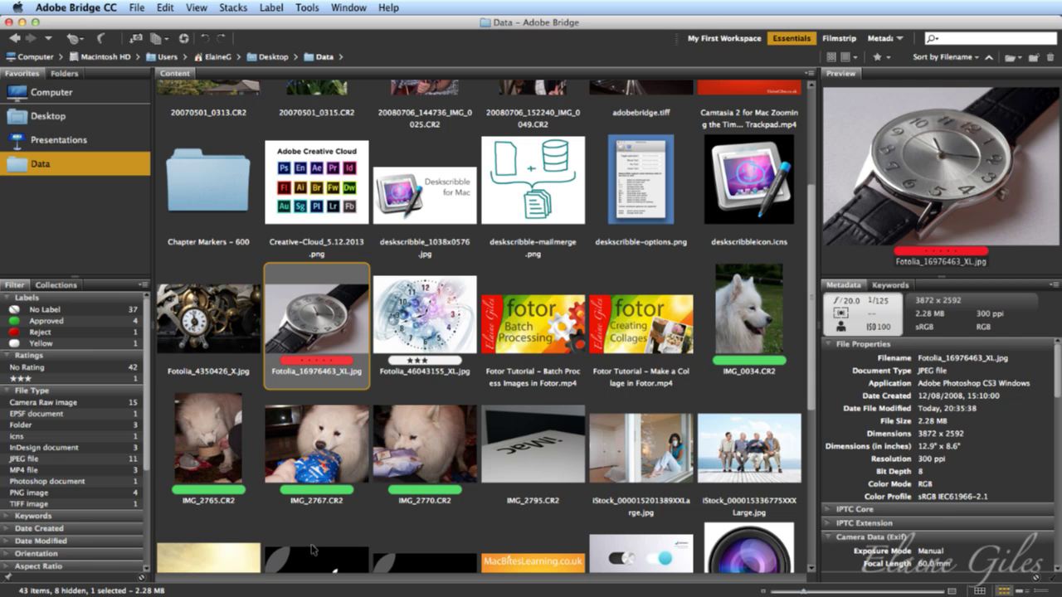
Step: Filter the files by Approved, by Approved with Reject, by Reject alone, and by Reject with Yellow, and clear the label filters
click(59, 323)
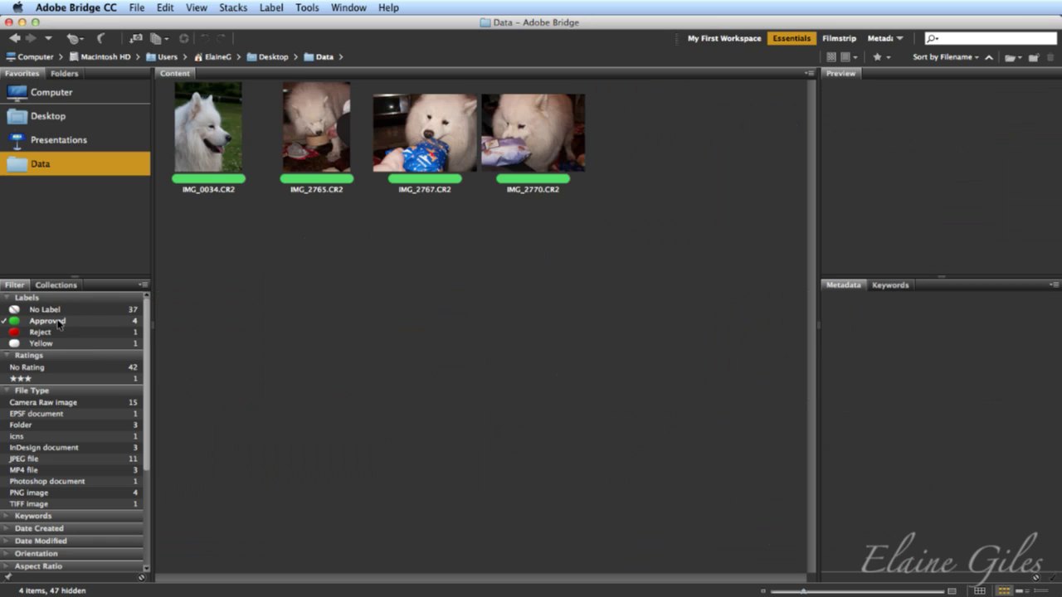
click(47, 334)
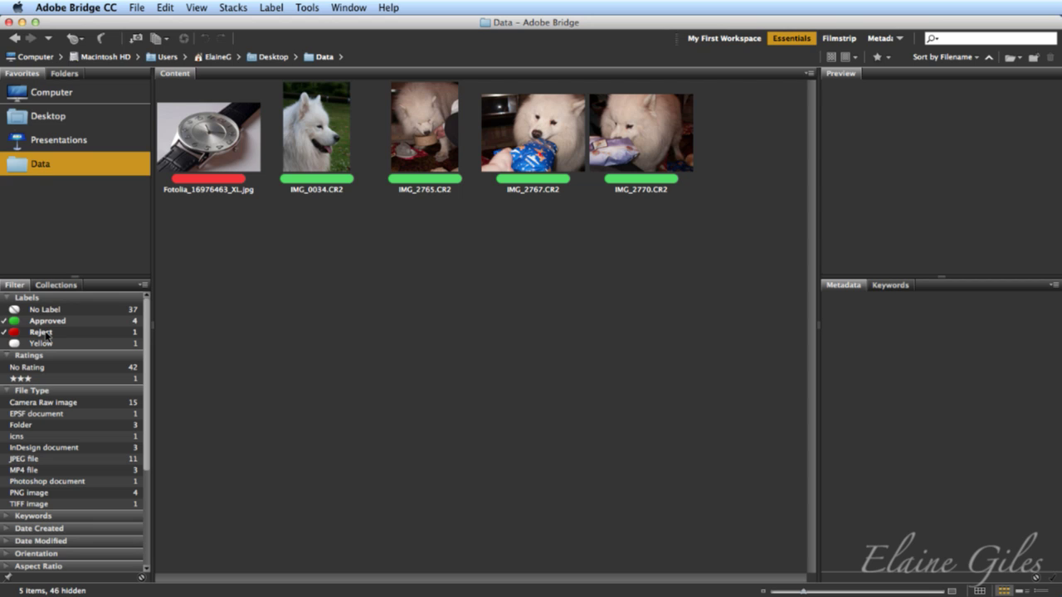
click(8, 321)
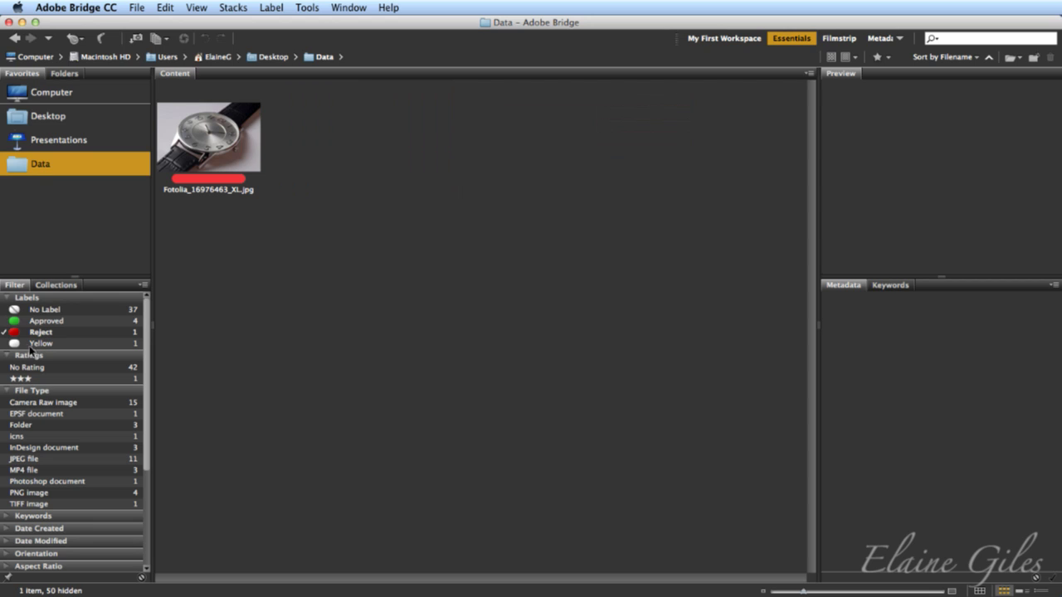
click(37, 344)
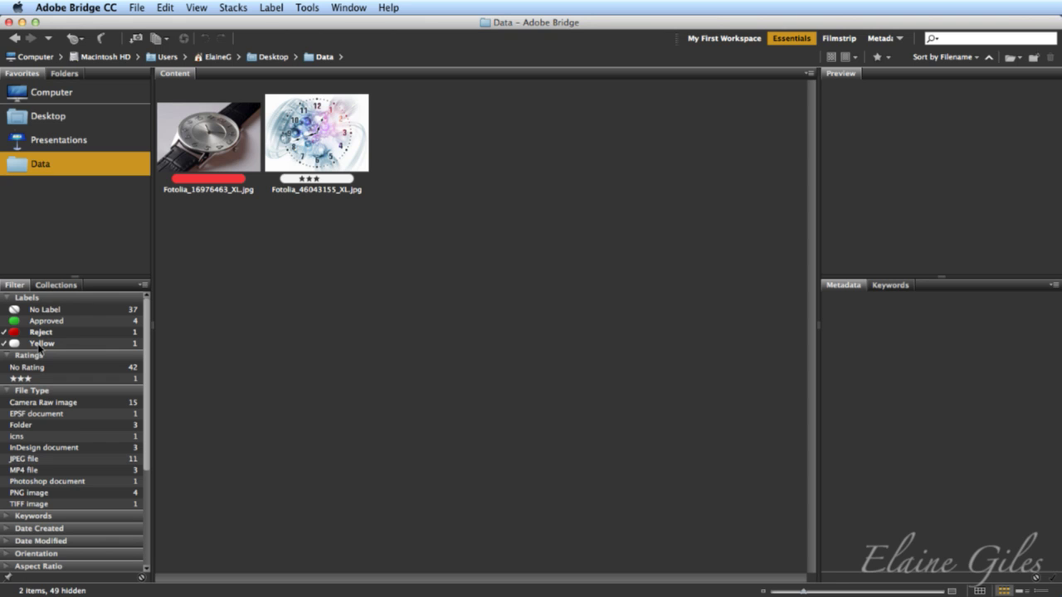
click(39, 345)
click(41, 333)
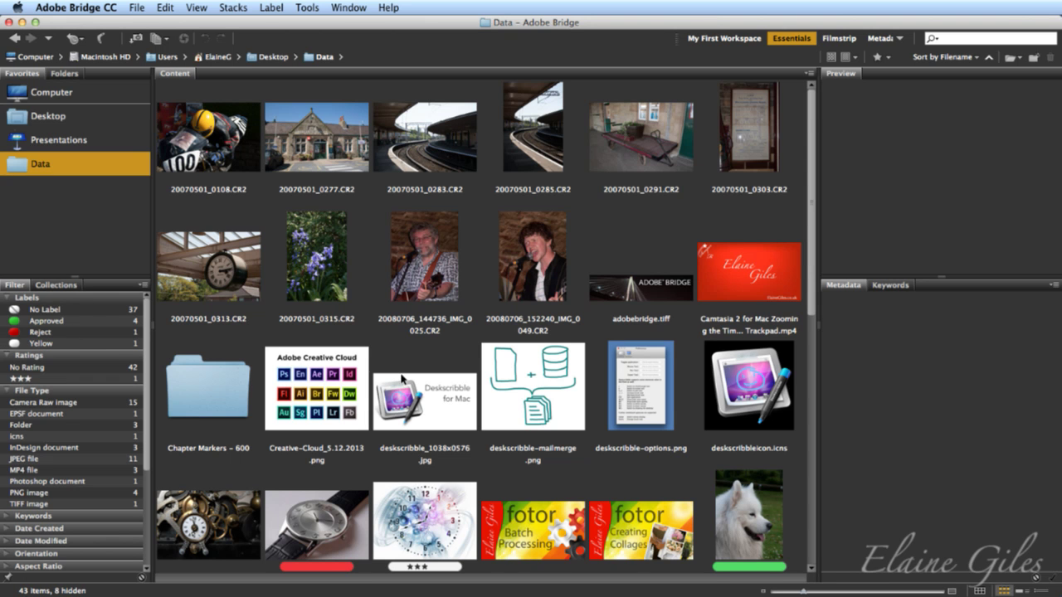
Step: Rate the four white dog photos IMG_0034, IMG_2765, IMG_2767 and IMG_2770 five stars
scroll(400, 377, down, 4)
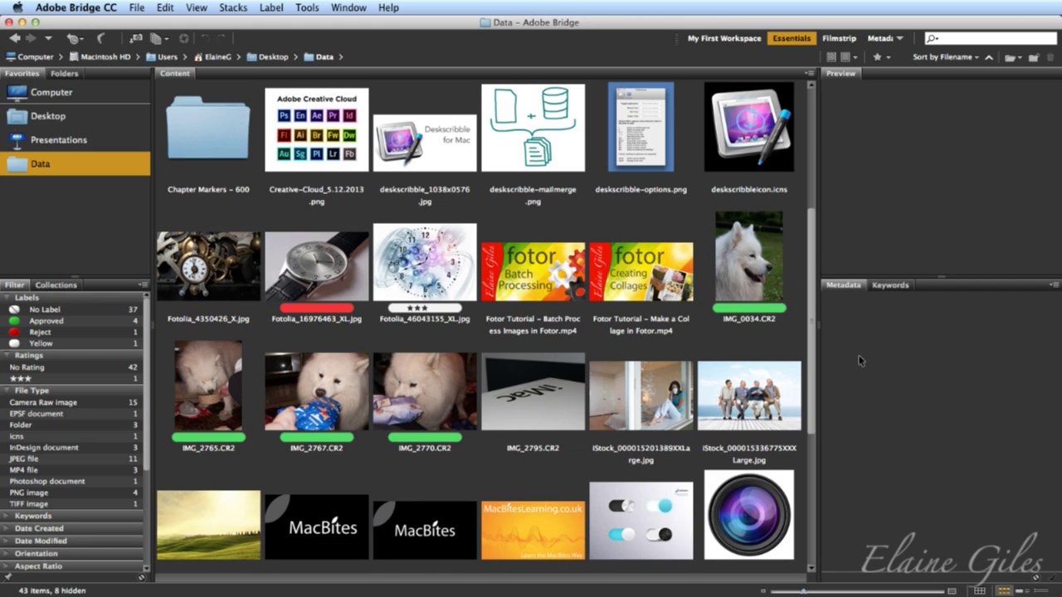
click(752, 251)
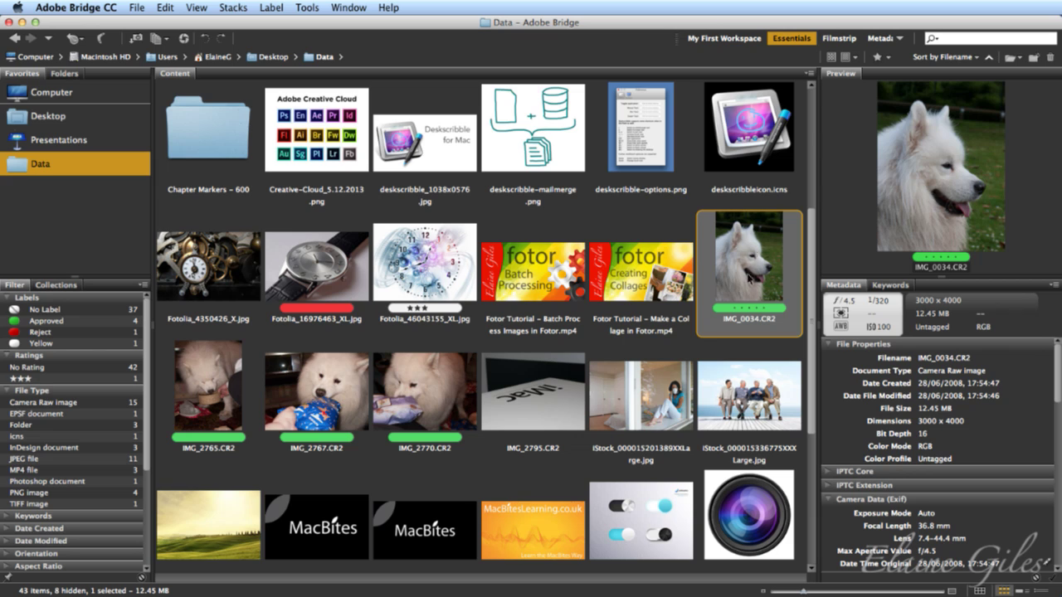
key(super+5)
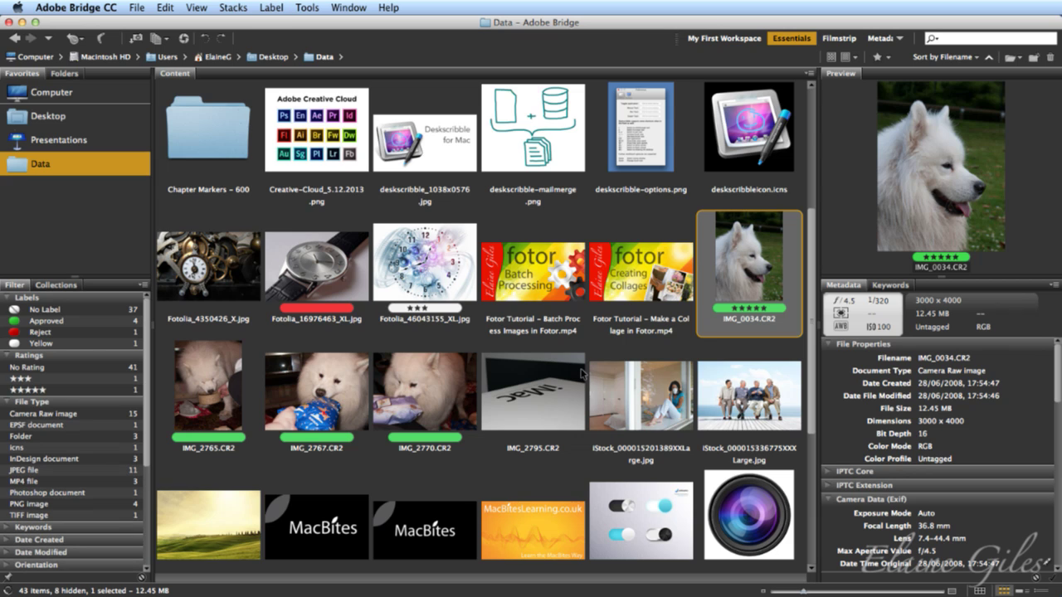
click(209, 384)
super+click(330, 389)
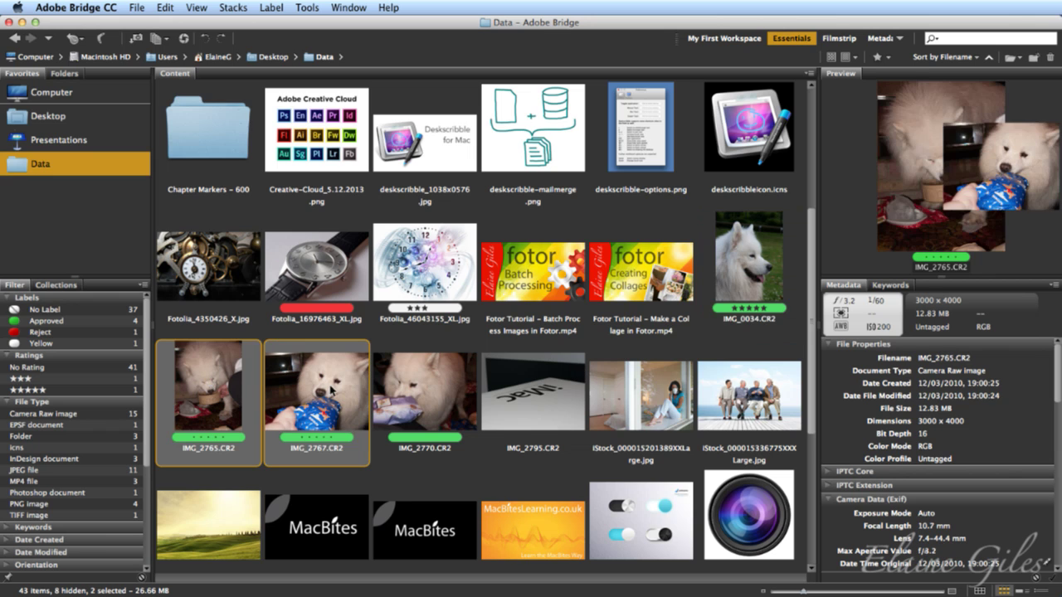
super+click(412, 390)
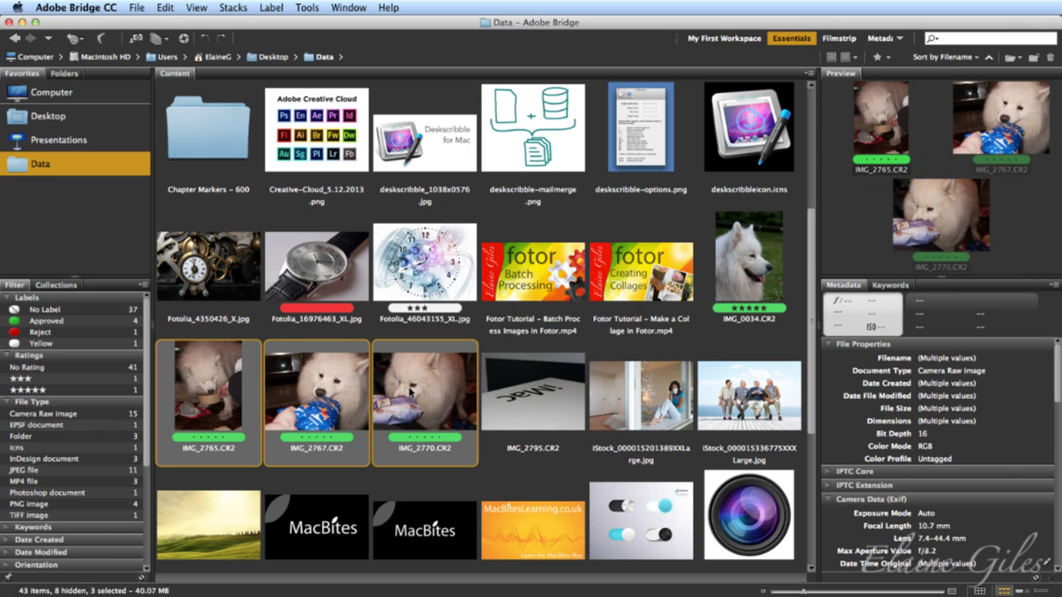
key(super+5)
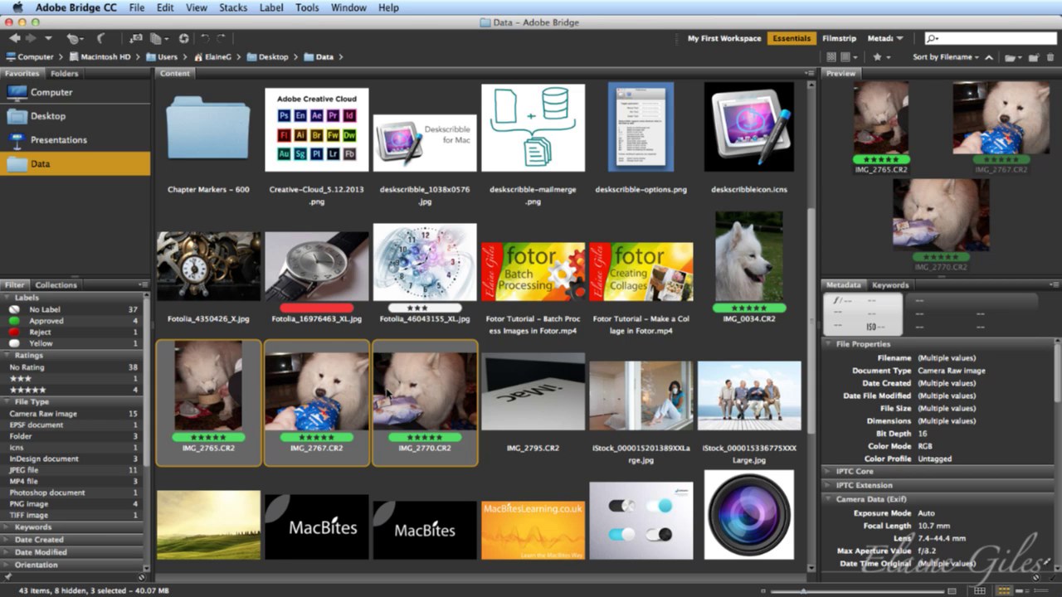
Step: Rate the iMac photo IMG_2795.CR2 four stars
click(542, 428)
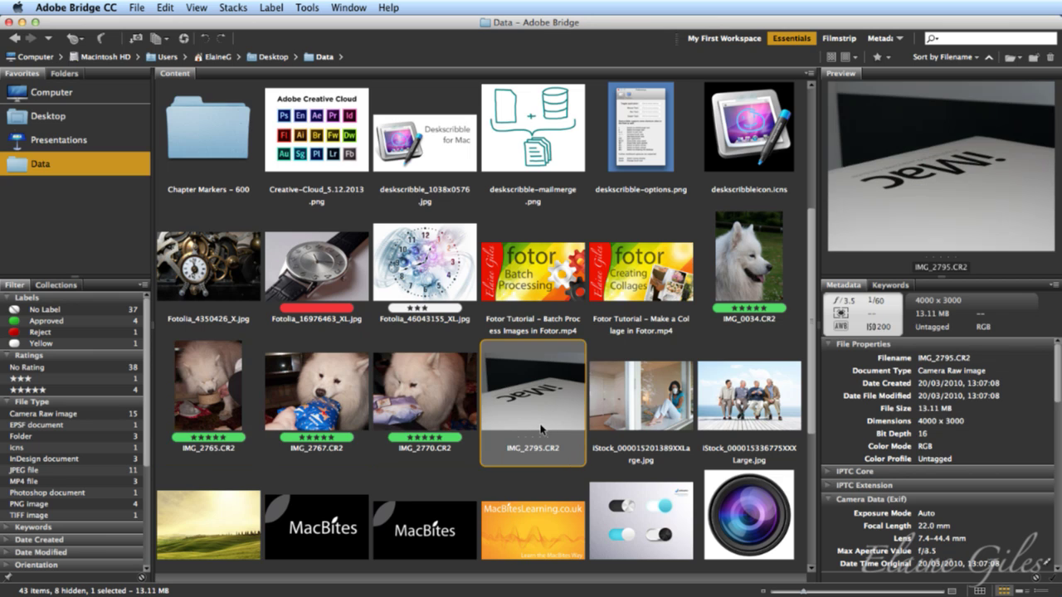
click(271, 7)
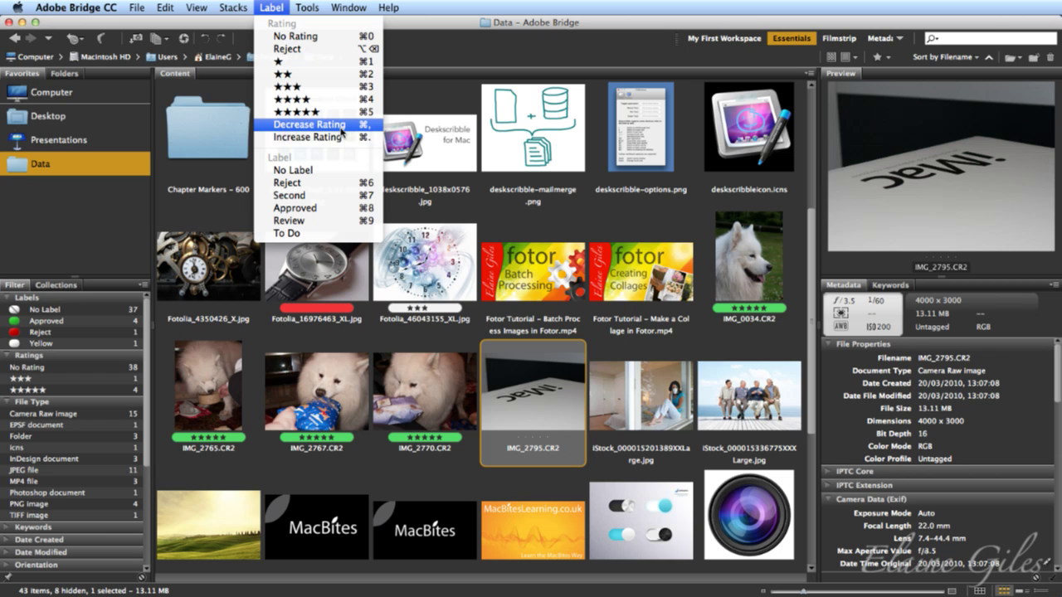
click(291, 99)
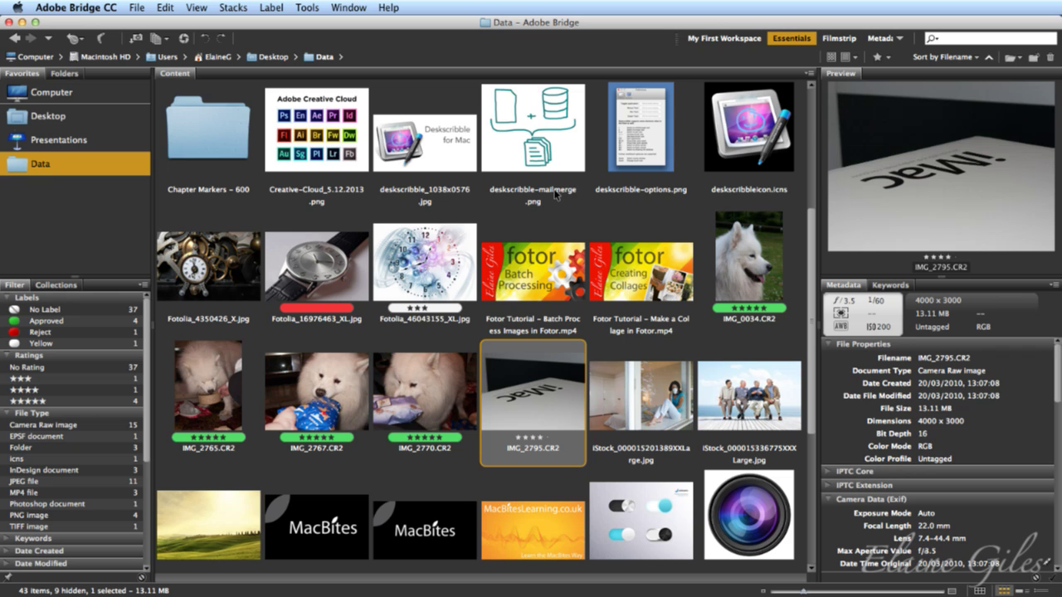
Step: Go to the Wedding Images subfolder of Data, select all its images and show them in Review Mode
click(315, 61)
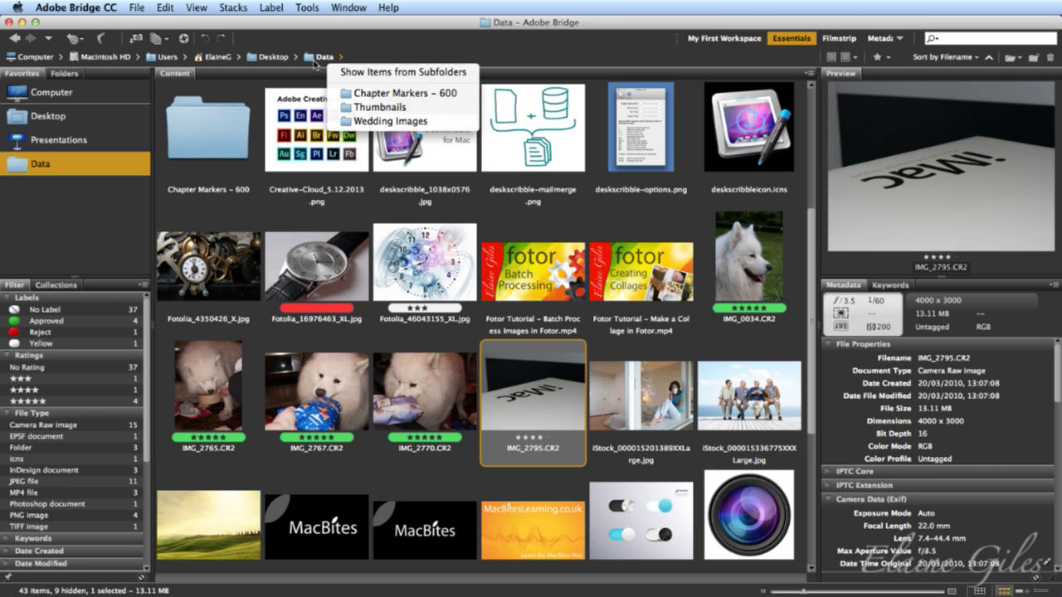
click(393, 121)
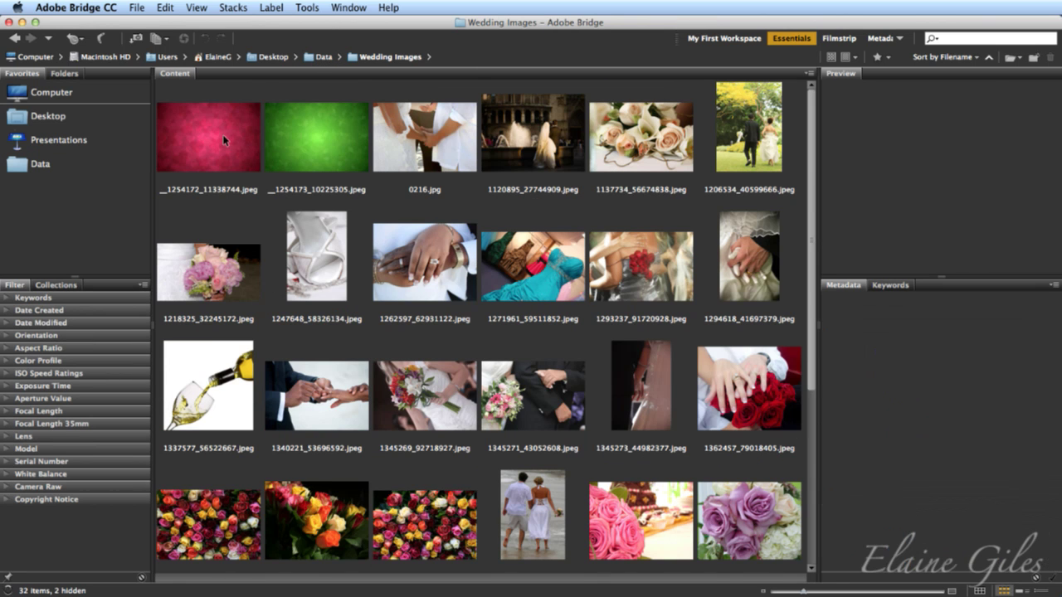
click(224, 139)
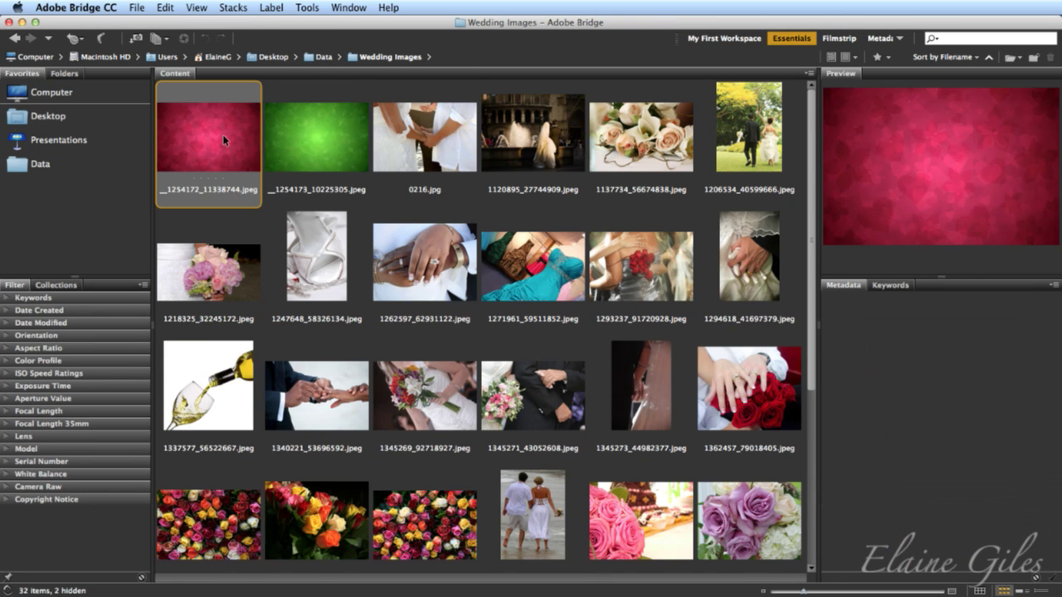
key(super+a)
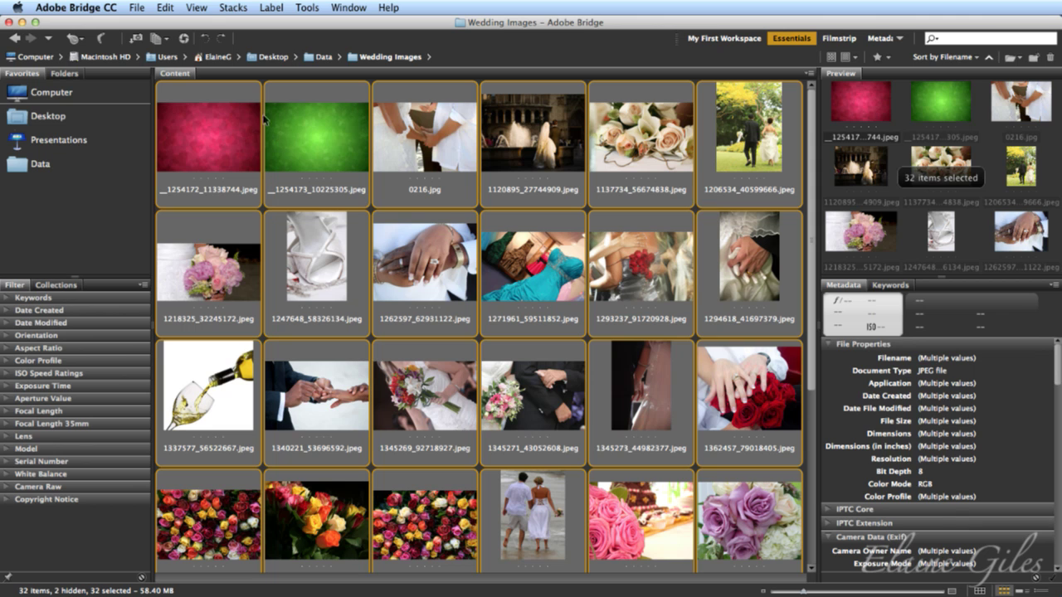
click(196, 7)
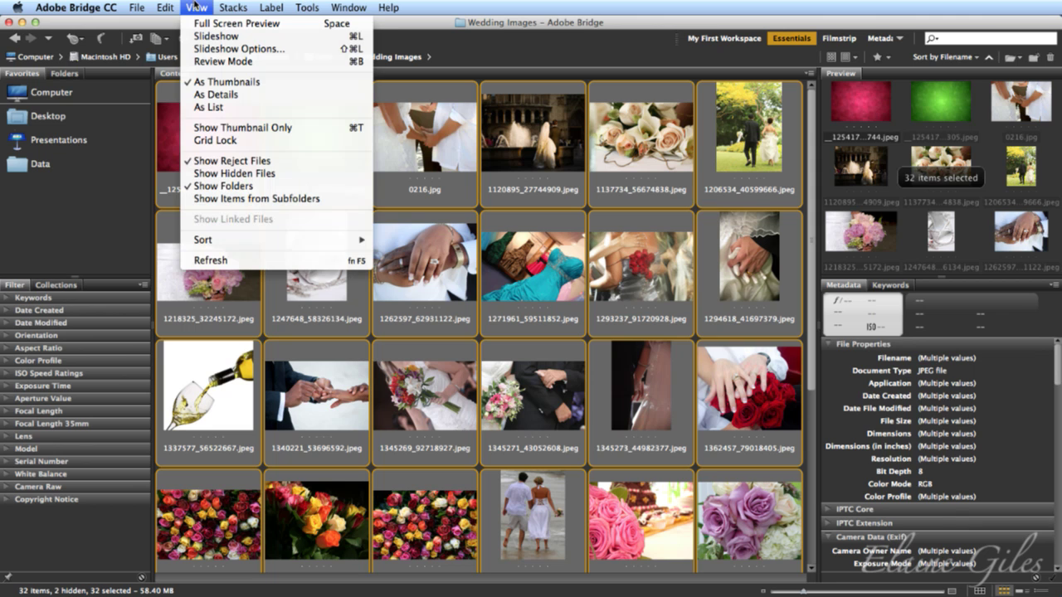
click(298, 64)
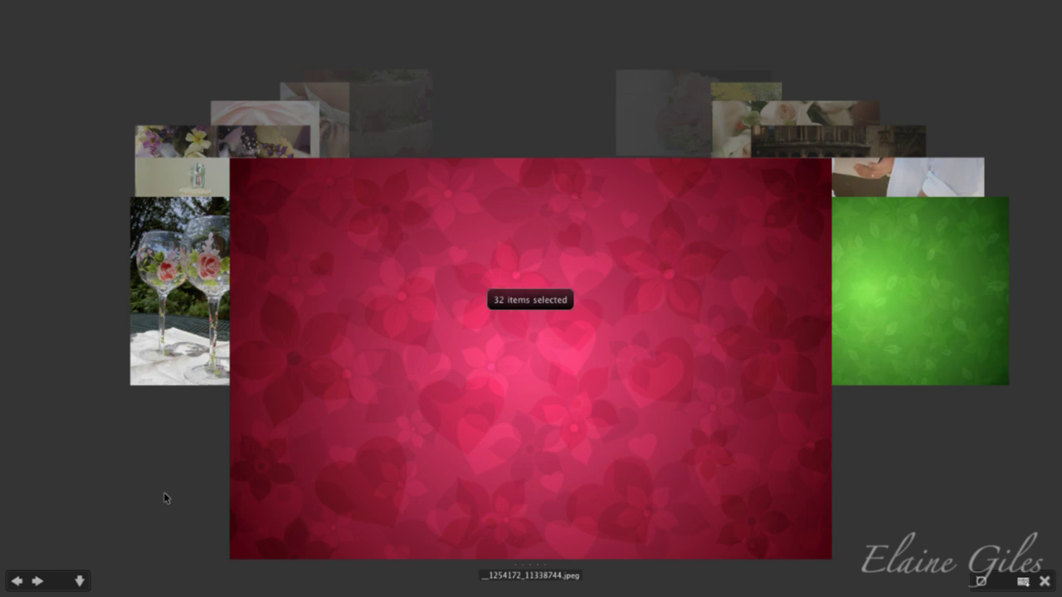
Step: Browse forward and back through the wedding images and drop the cream rose and lily photo 1137734_56674838.jpeg from the review
key(Right)
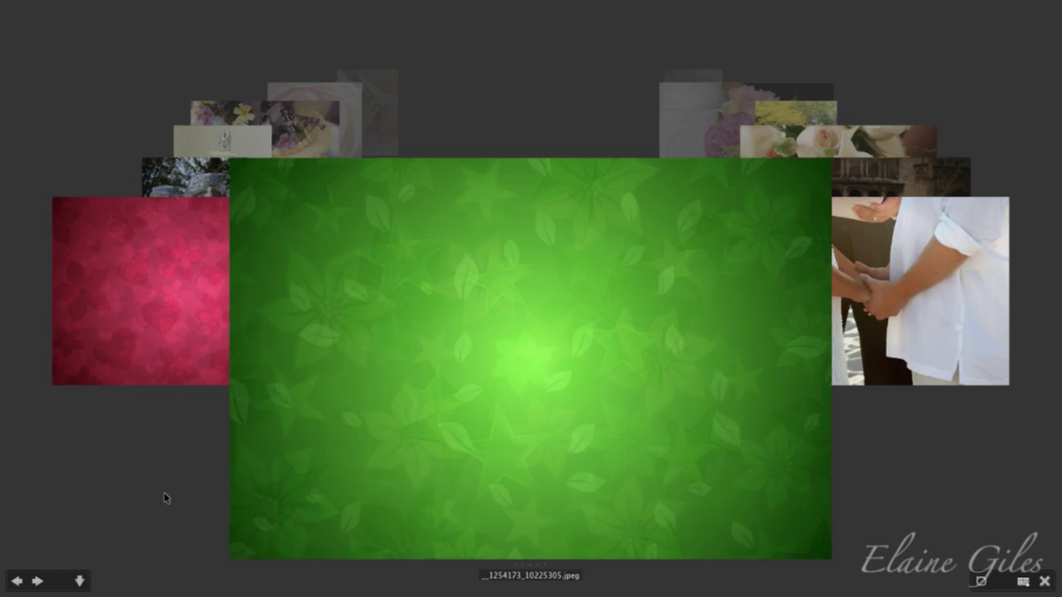
key(Right)
key(Right)
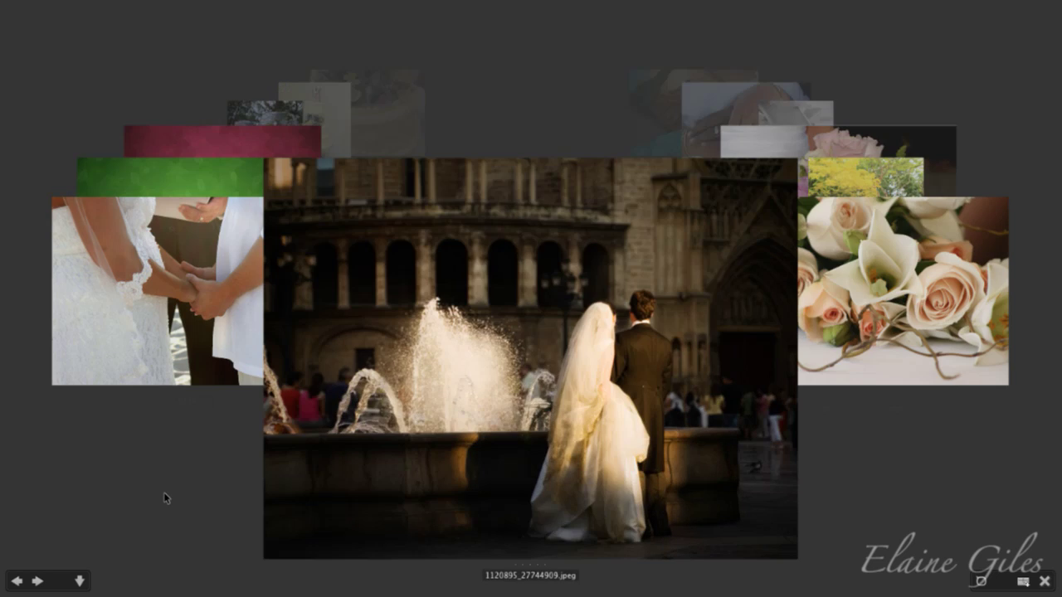
key(Right)
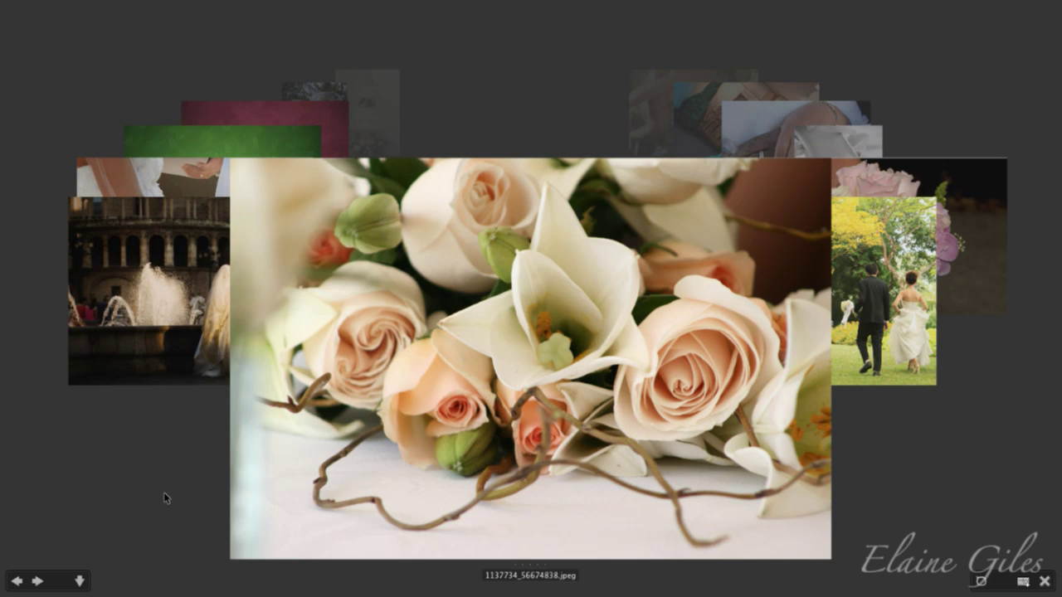
key(Left)
key(Right)
key(Down)
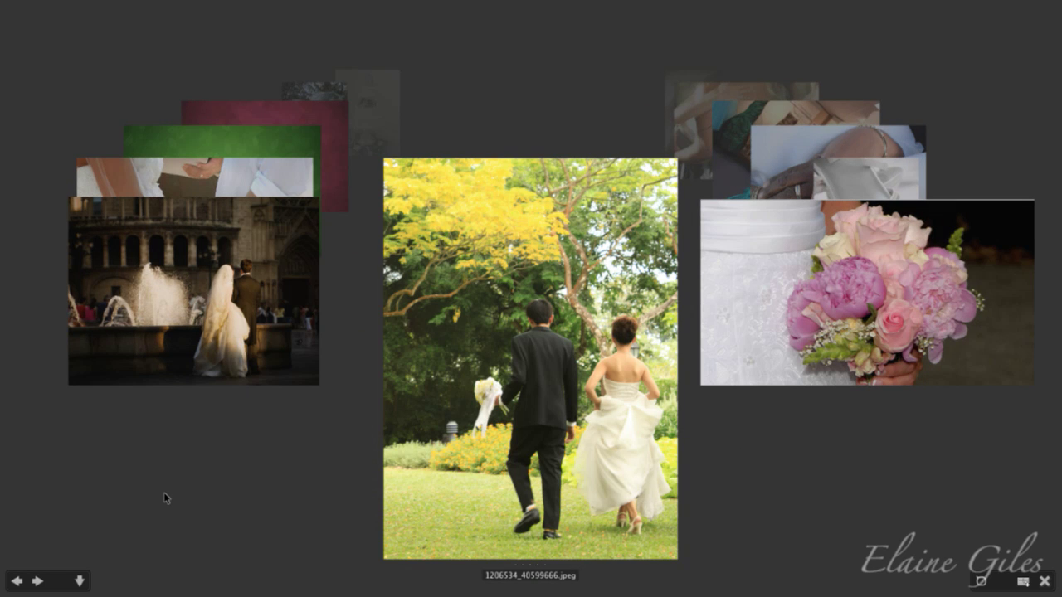
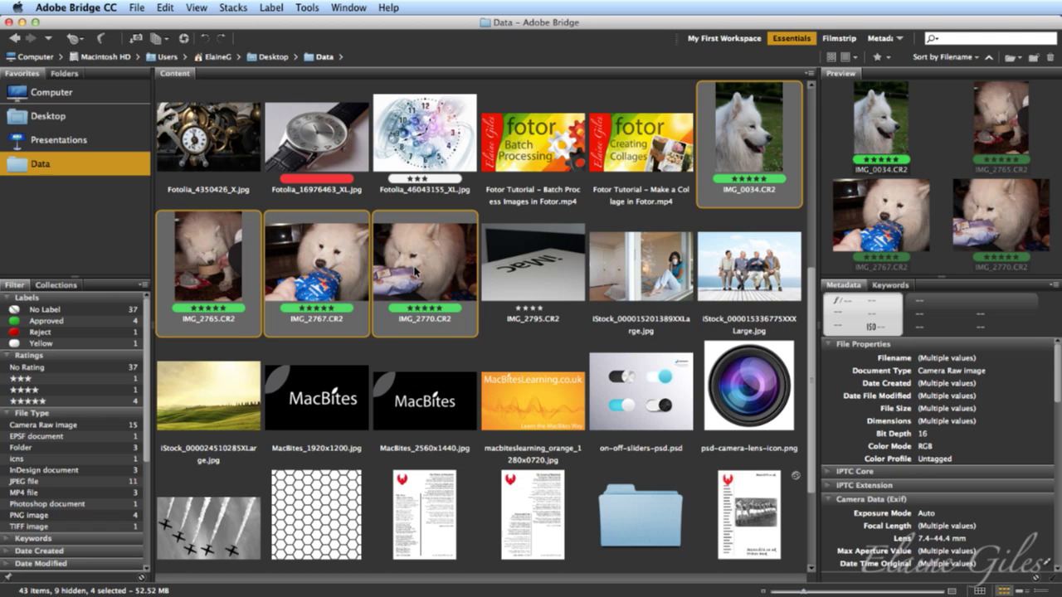
Step: Compare the four selected dog photos in Review Mode, switching the focus between IMG_0034 and IMG_2765, and exit the review
key(super+b)
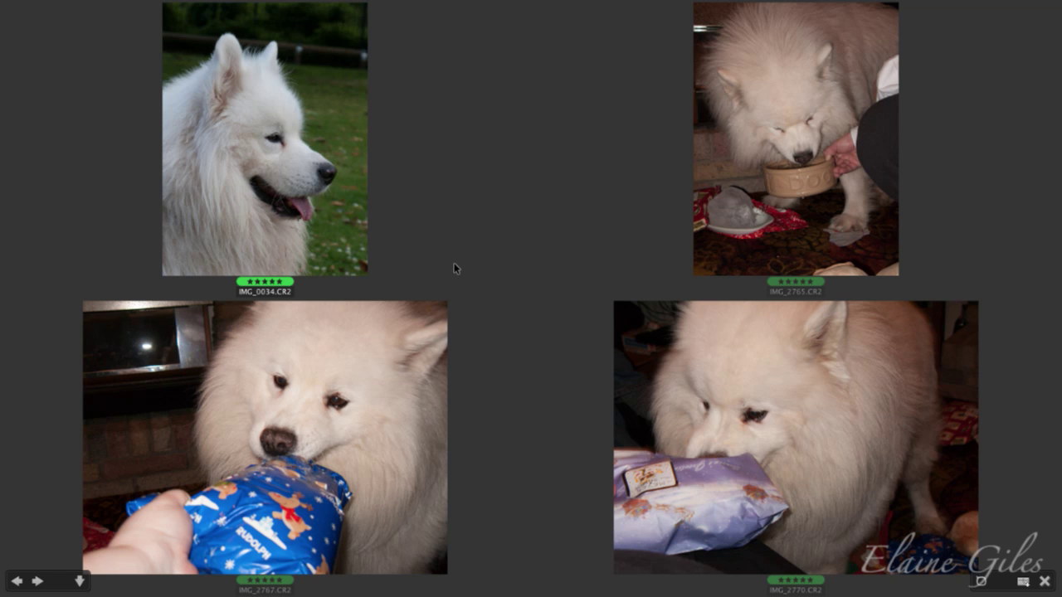
key(Right)
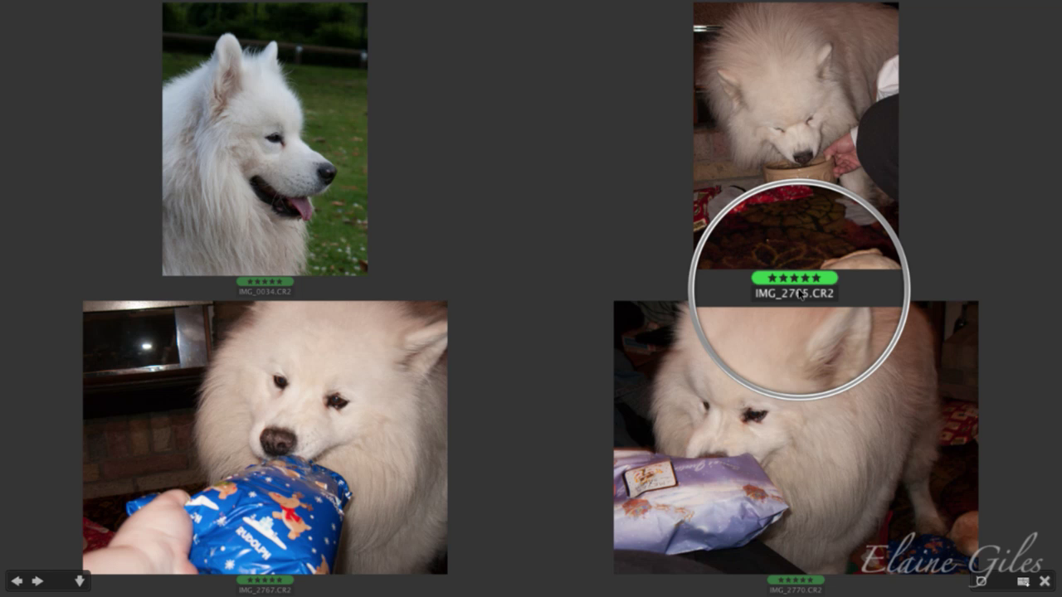
key(Left)
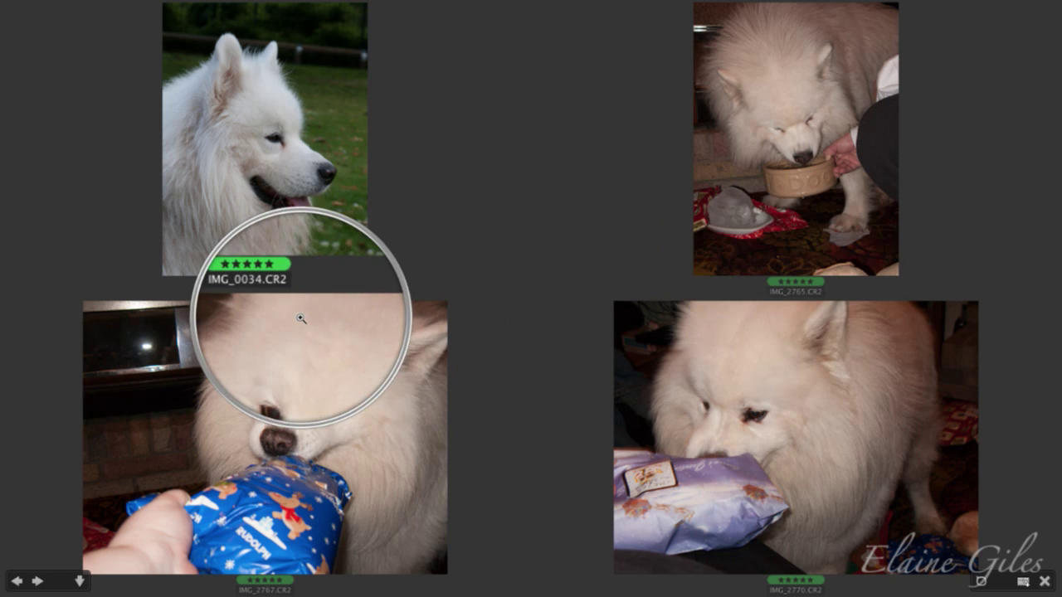
click(798, 305)
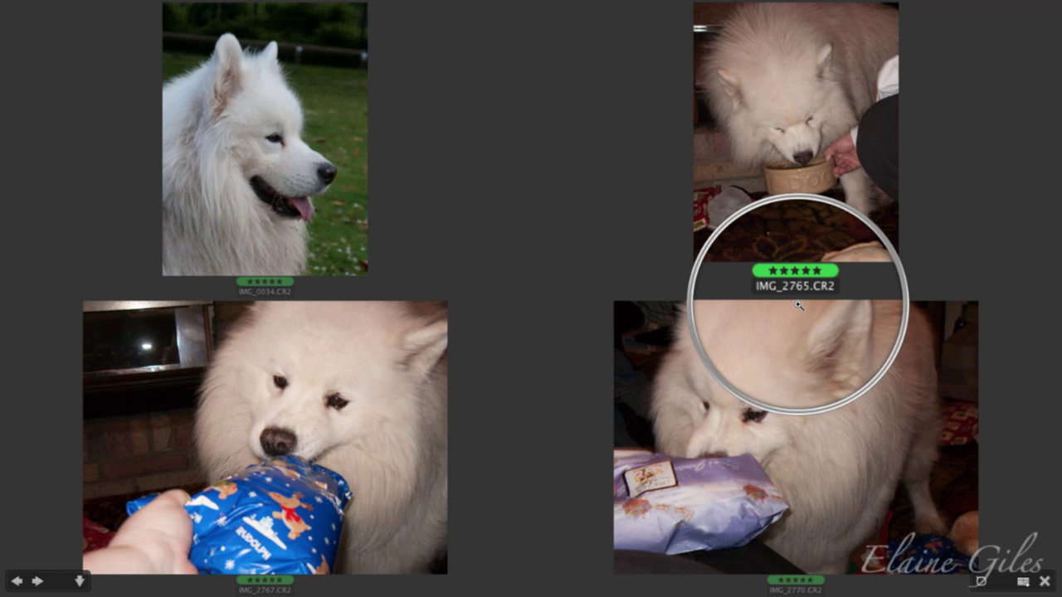
key(grave)
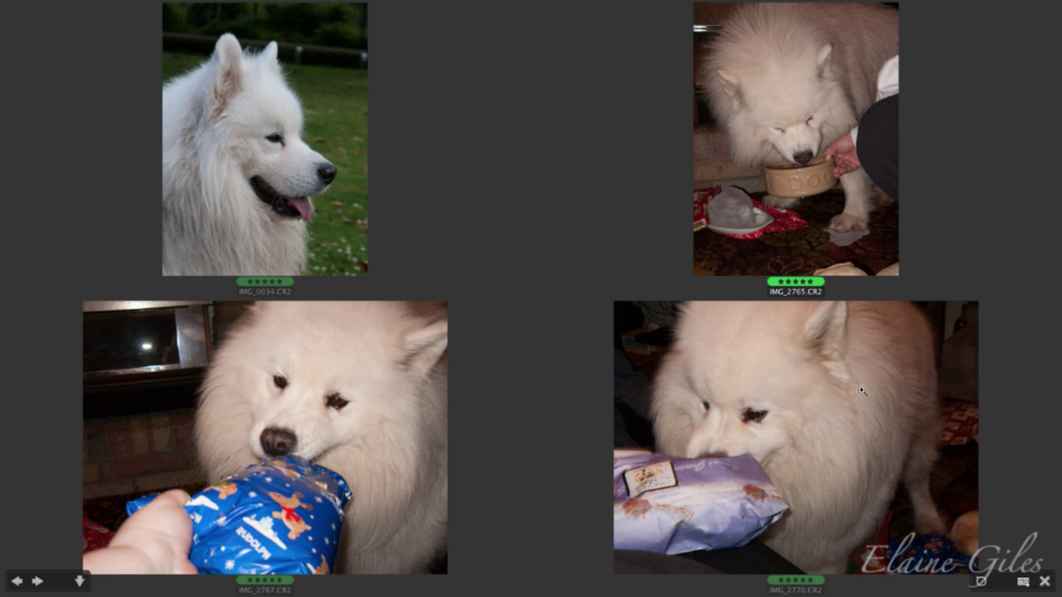
click(1046, 583)
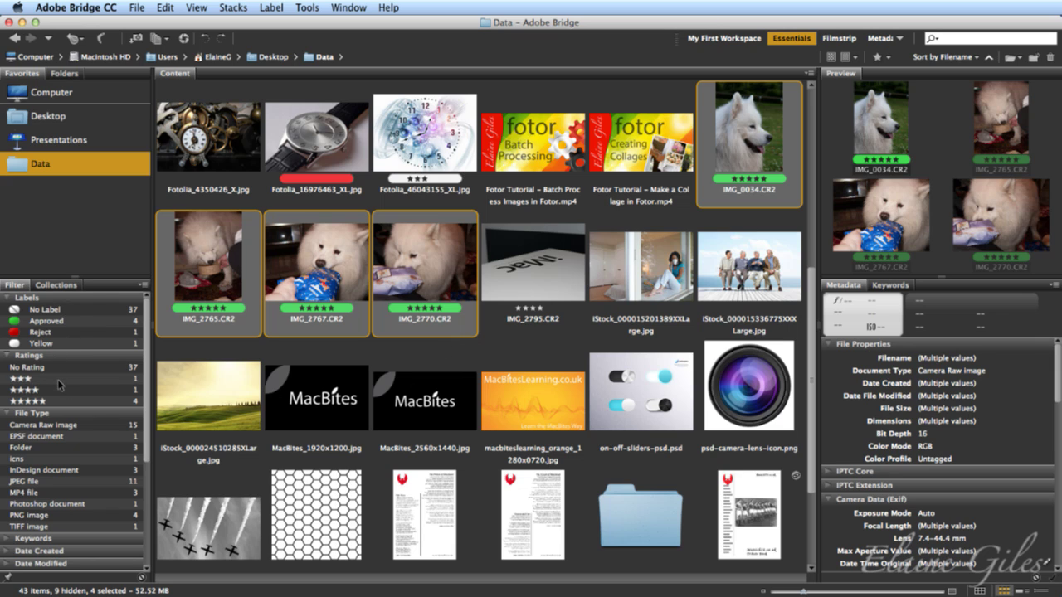
Step: Filter the Data folder by the five-star and four-star ratings, separately and together, and clear both rating filters
click(58, 401)
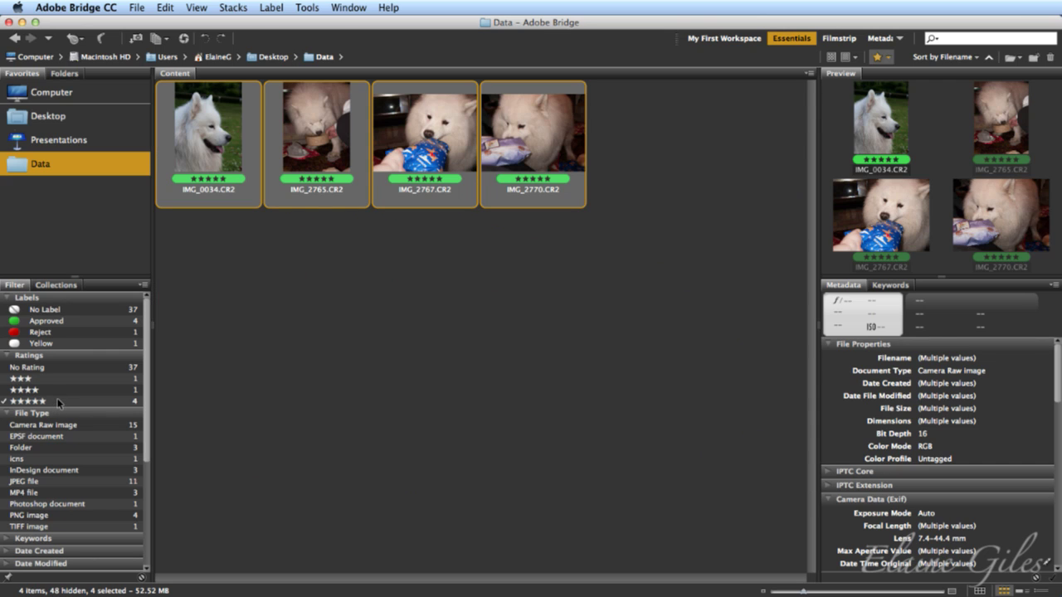
click(54, 390)
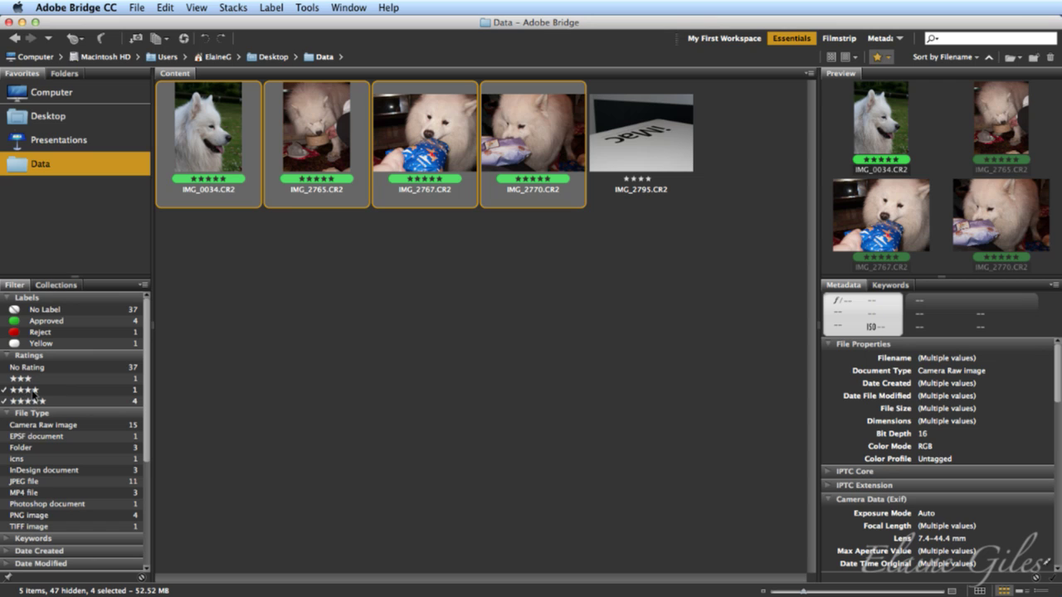
click(65, 402)
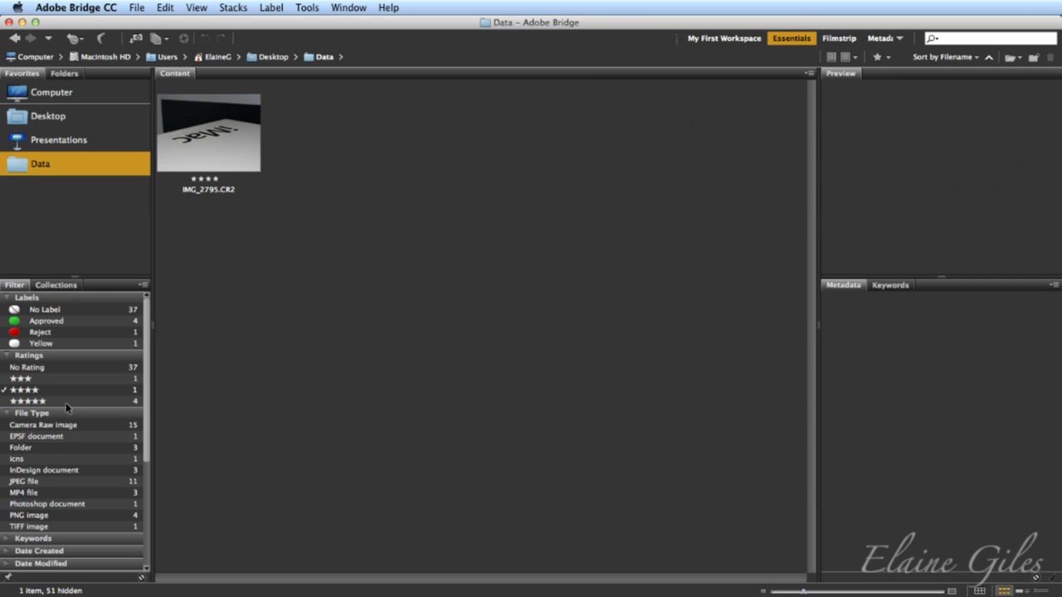
click(18, 402)
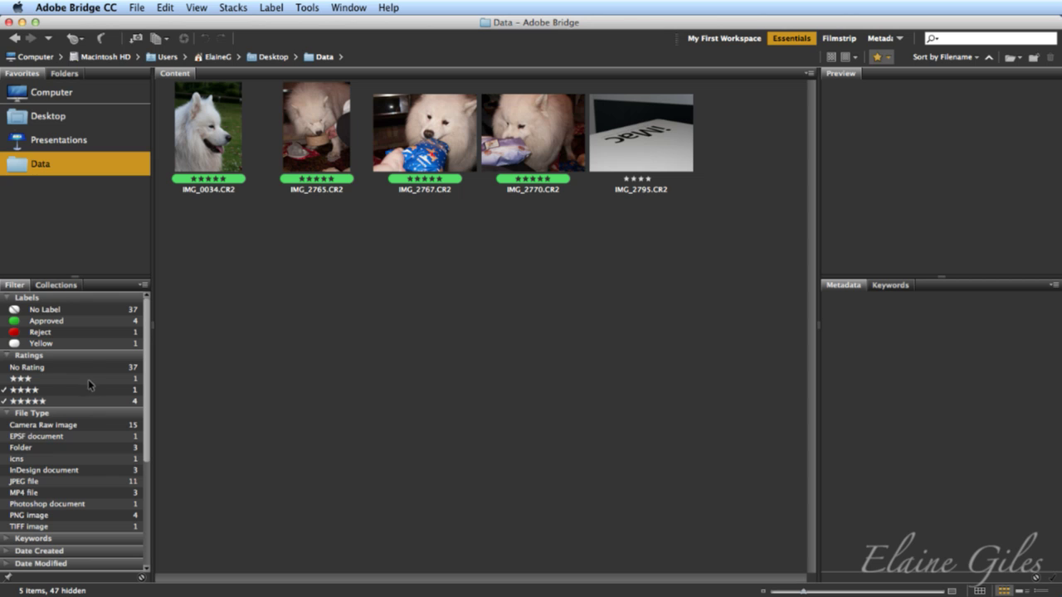
click(12, 359)
click(13, 359)
click(4, 390)
click(4, 402)
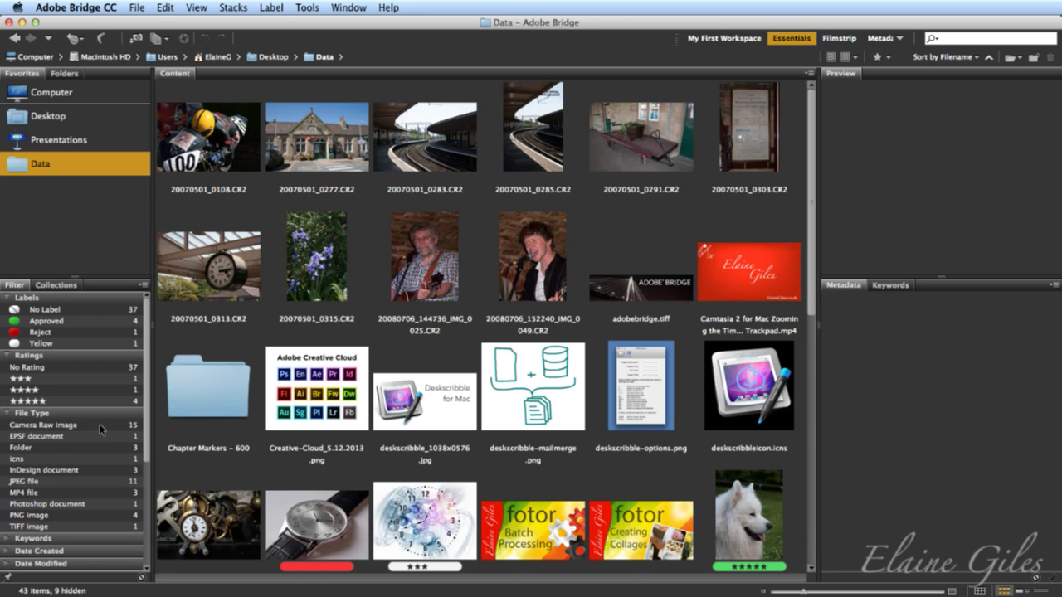
Step: Look through the filter categories and show only the Camera Raw images, folders and icns files in turn, clearing each filter
scroll(99, 424, down, 4)
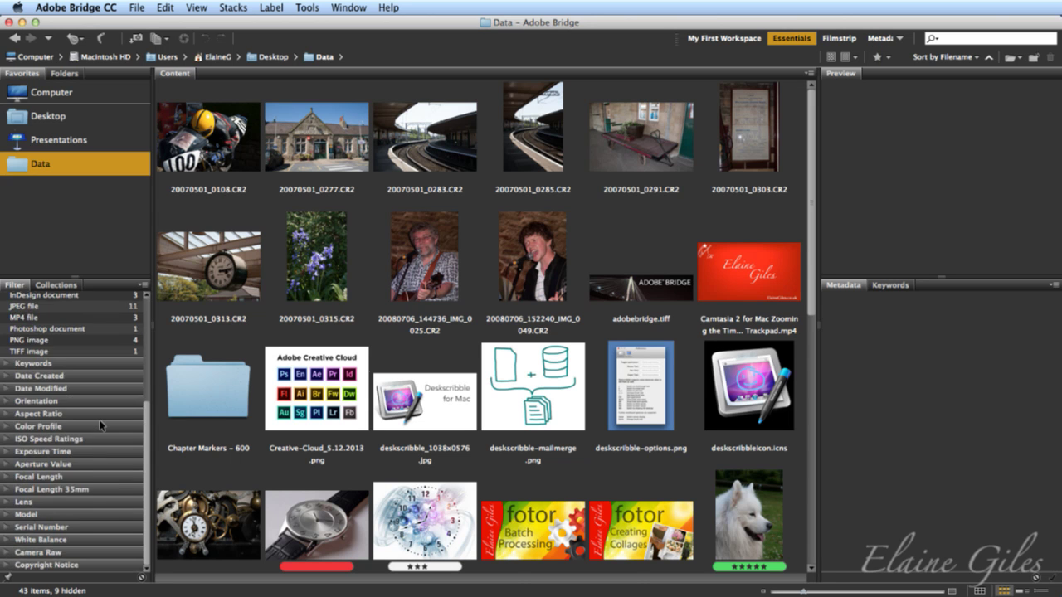
scroll(100, 420, up, 4)
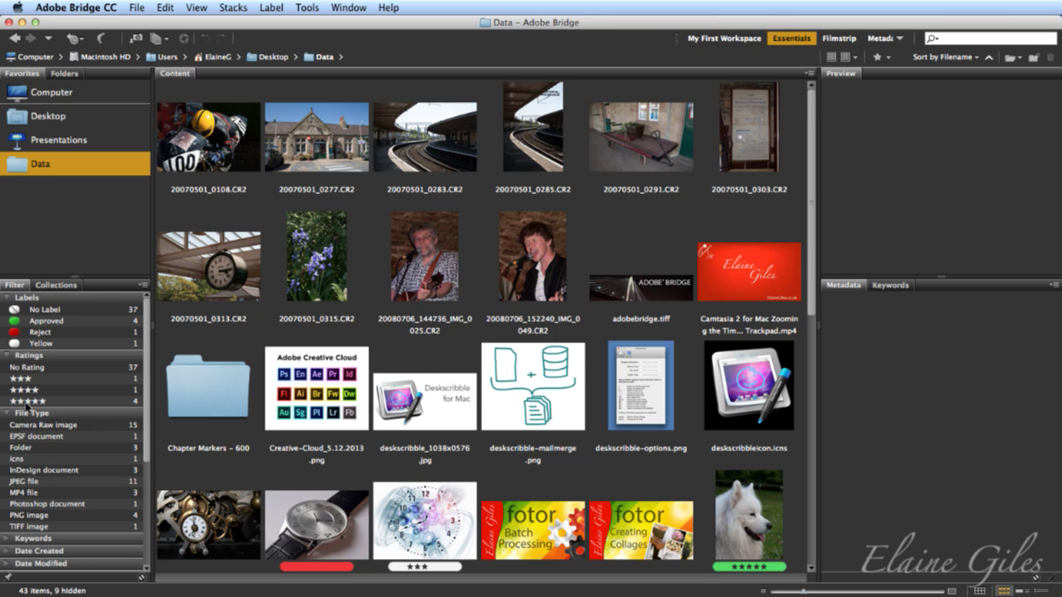
click(92, 425)
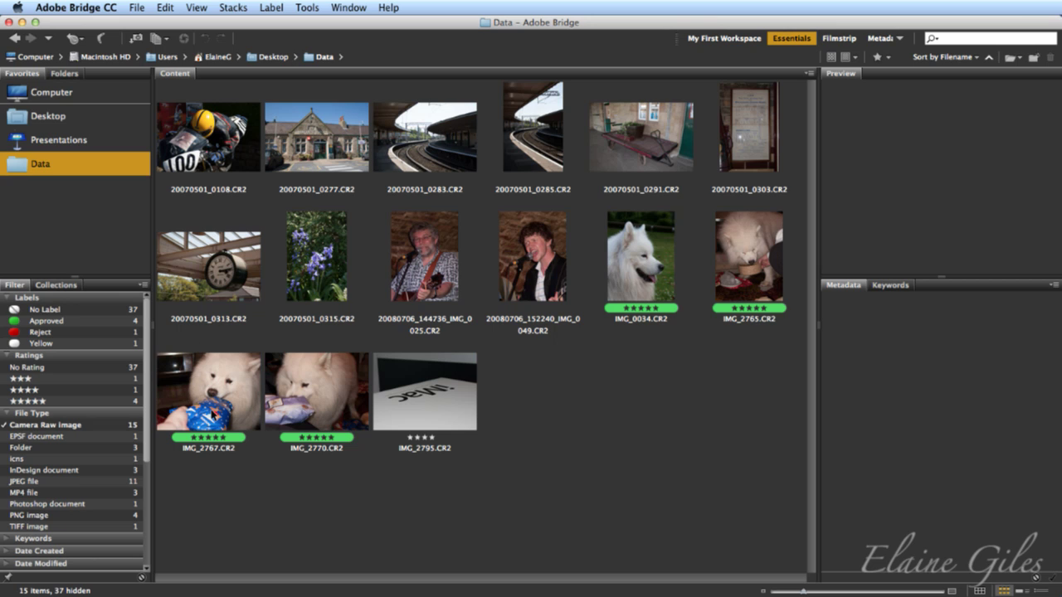
click(5, 426)
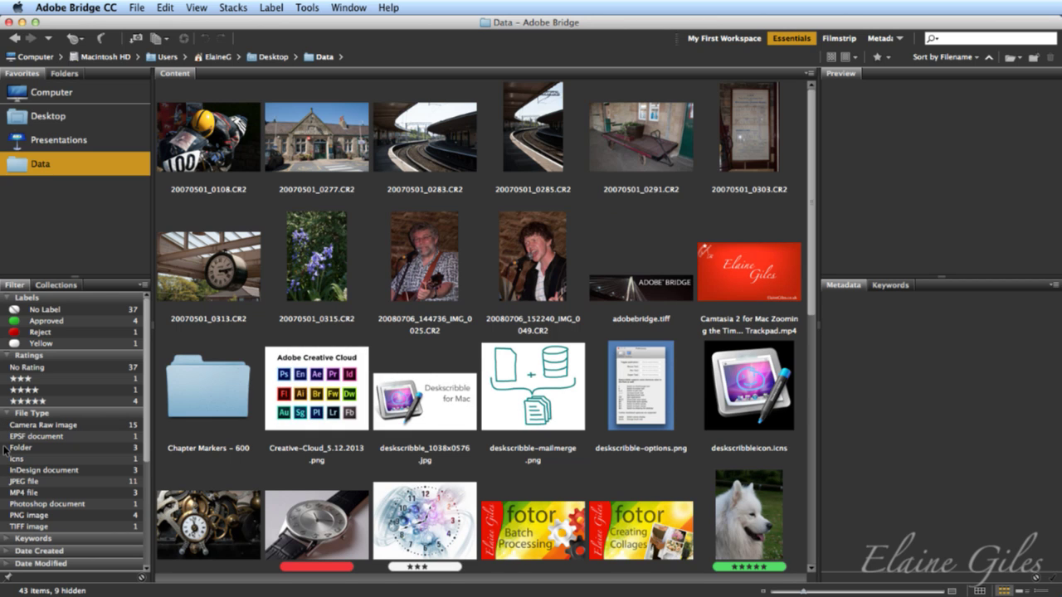
click(5, 448)
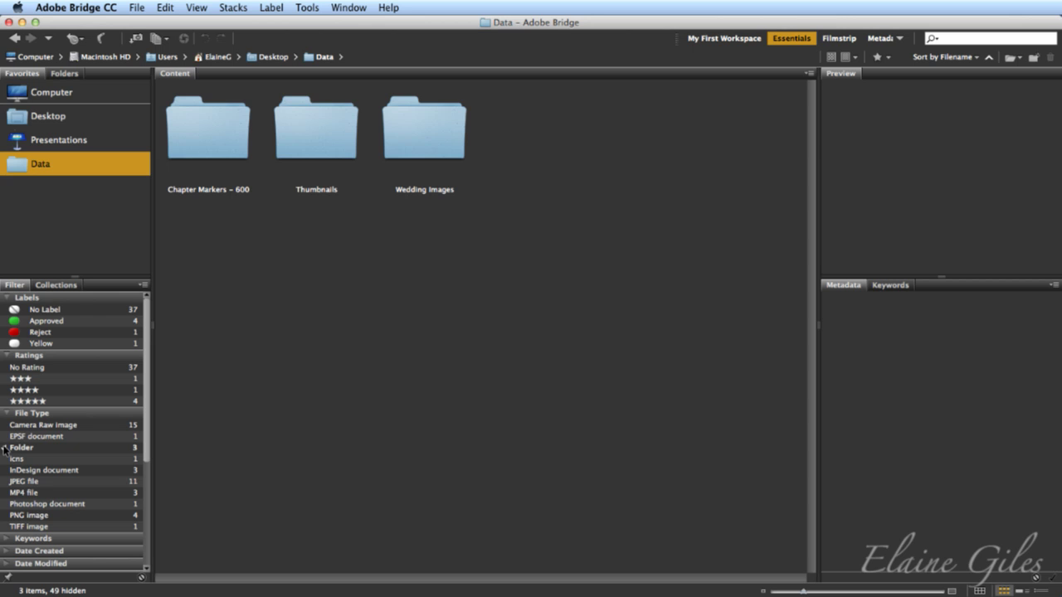
click(7, 448)
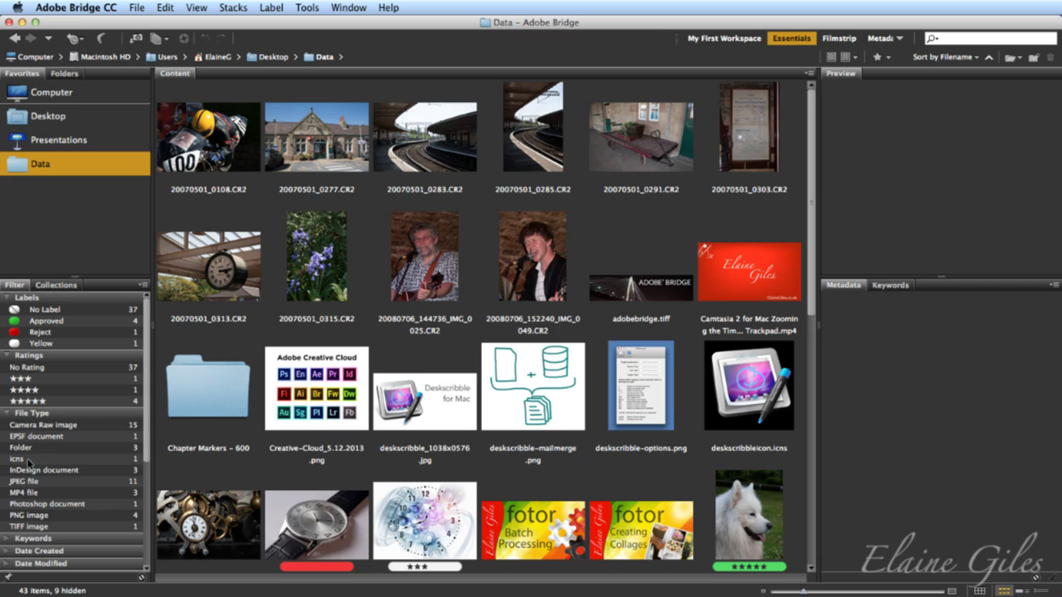
click(7, 461)
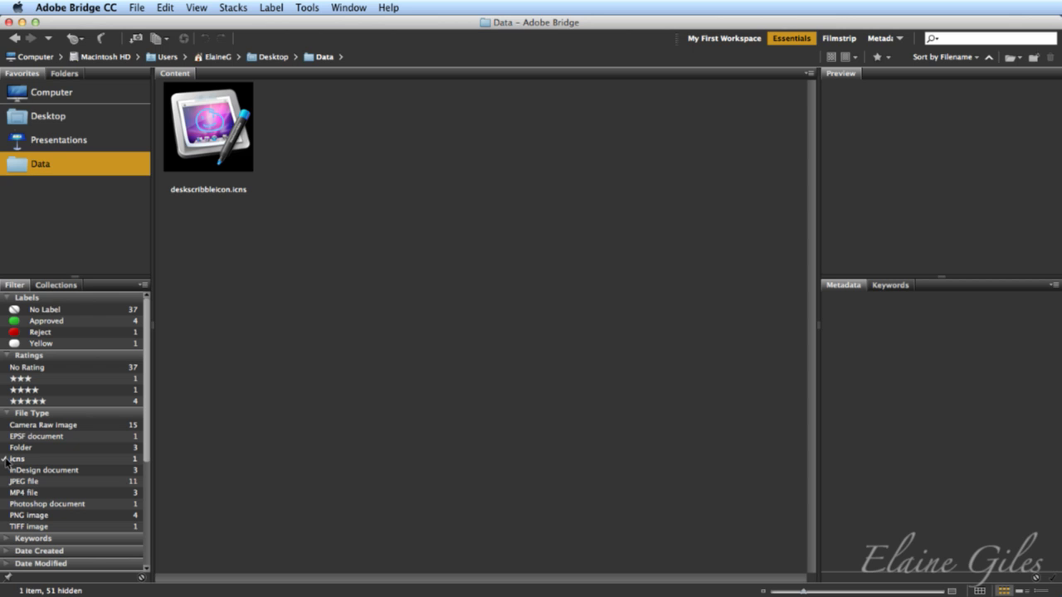
click(6, 459)
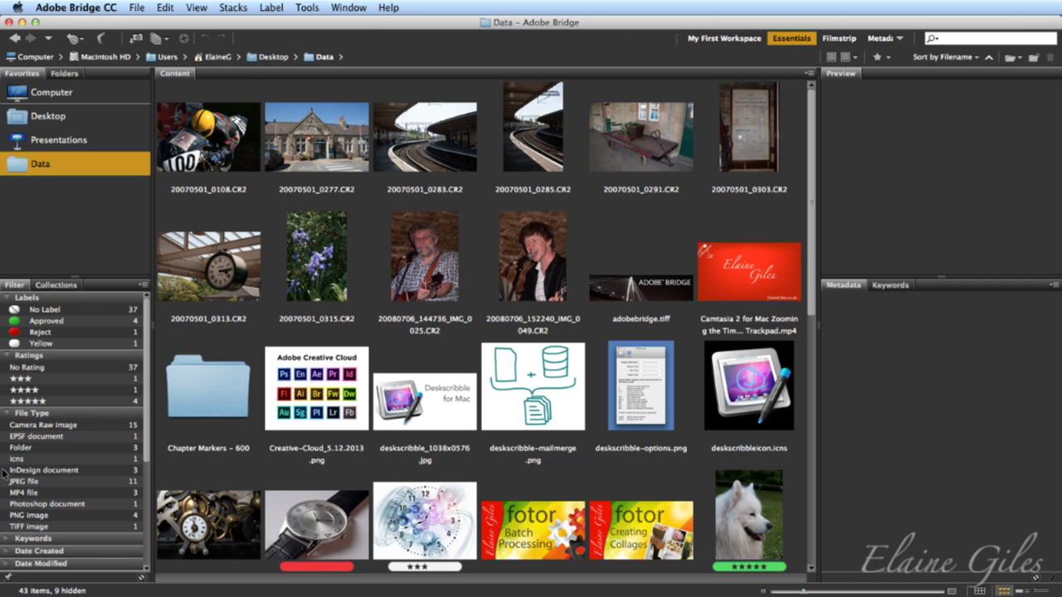
Step: Show only the InDesign documents with larger thumbnails and preview Song Sheet (Flowers & Fifty Years).indd full screen
click(5, 470)
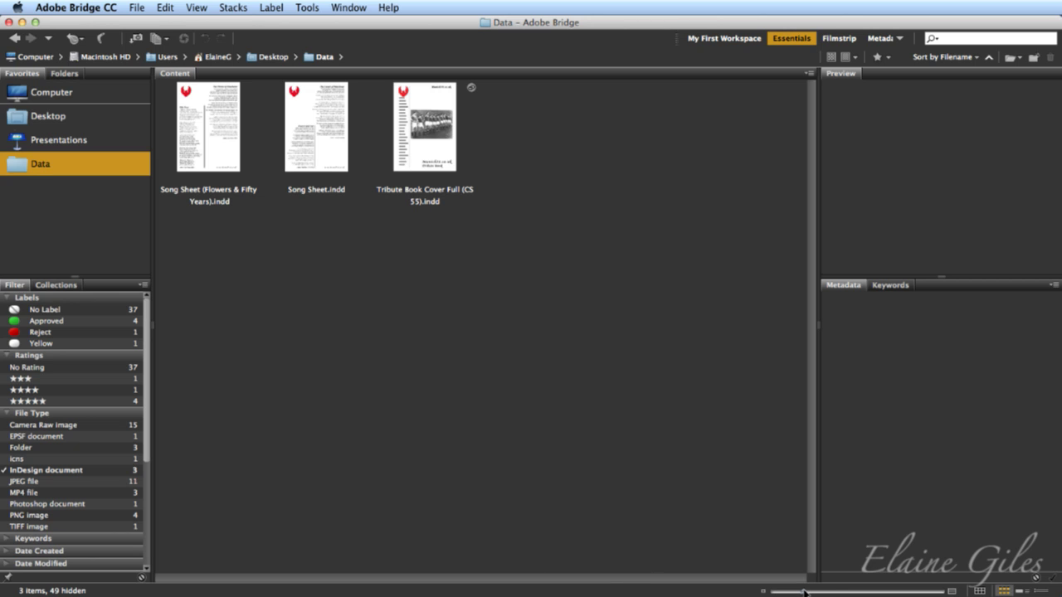
drag(807, 593, 859, 594)
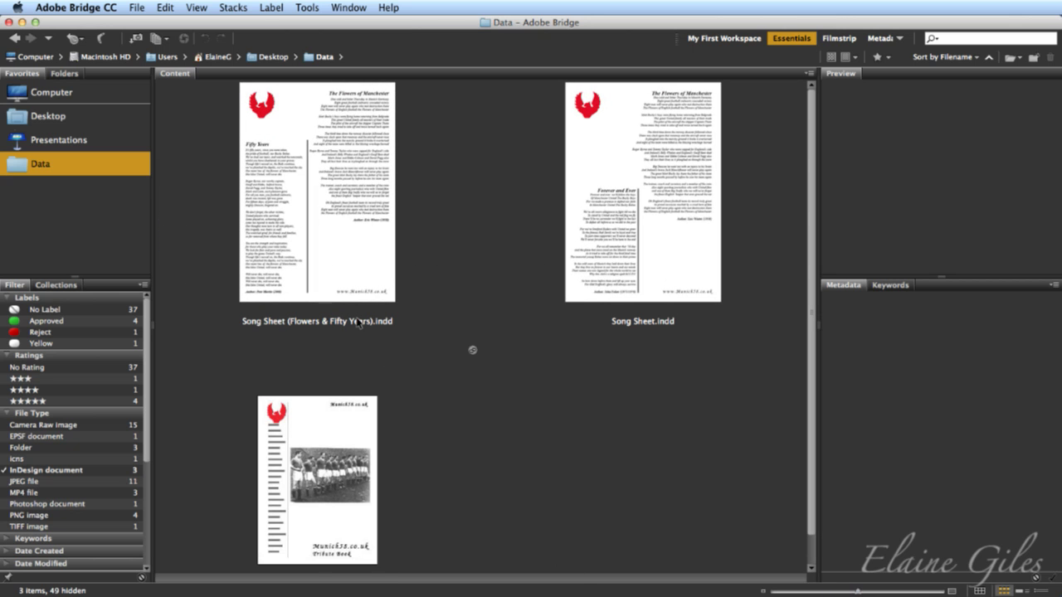
click(345, 263)
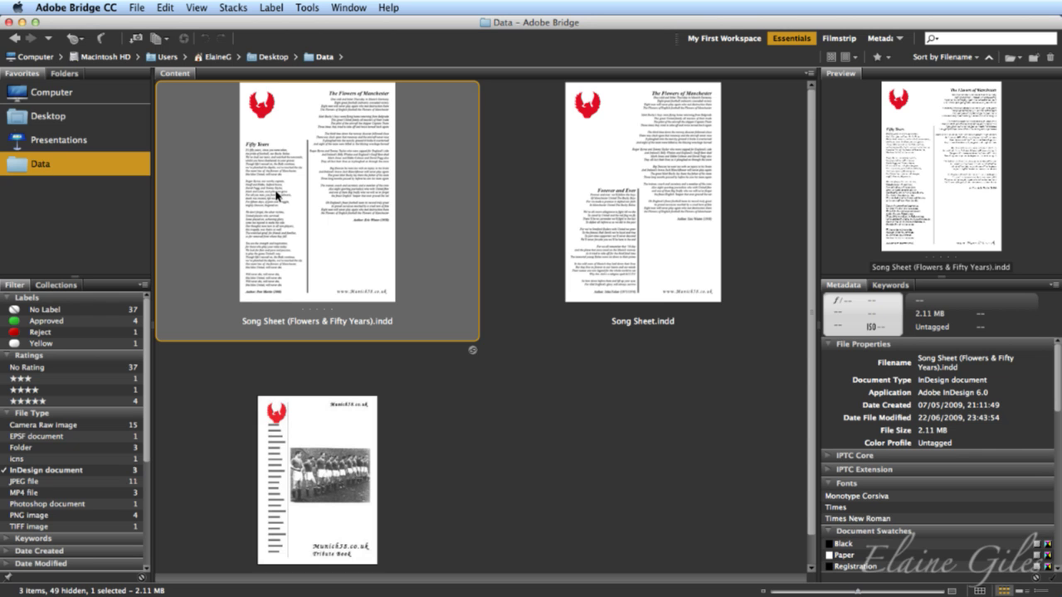
key(space)
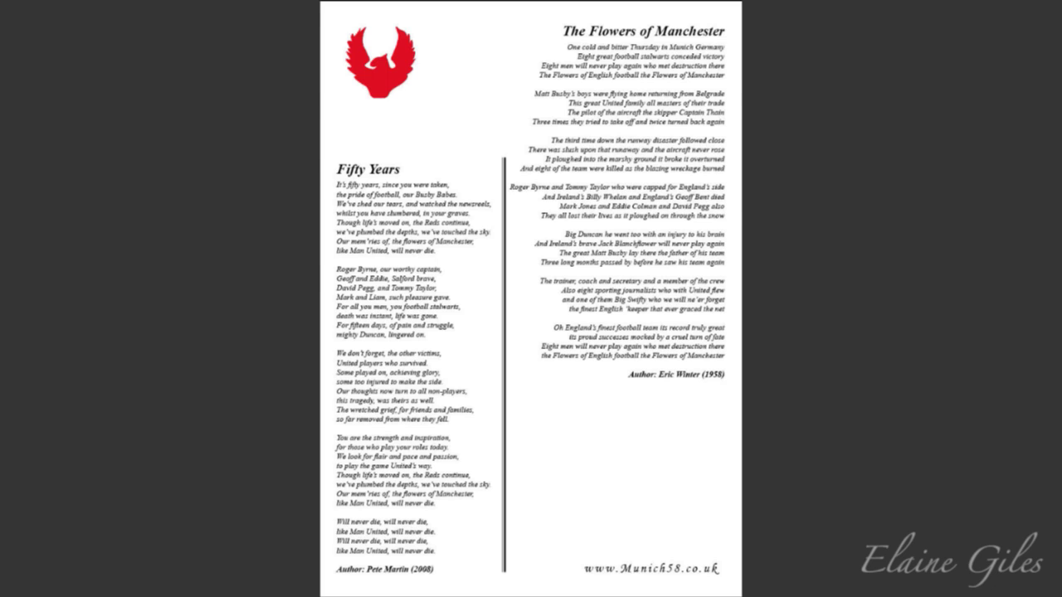
key(space)
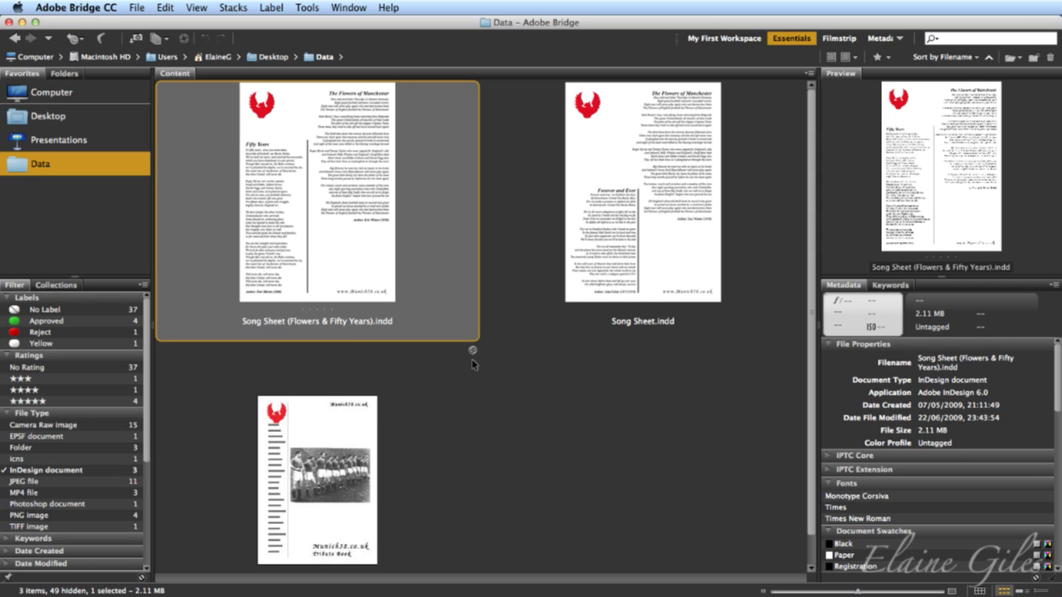
Step: Shrink the thumbnails so all three InDesign documents fit in one row, and inspect Tribute Book Cover Full (CS55).indd and Song Sheet.indd
click(325, 458)
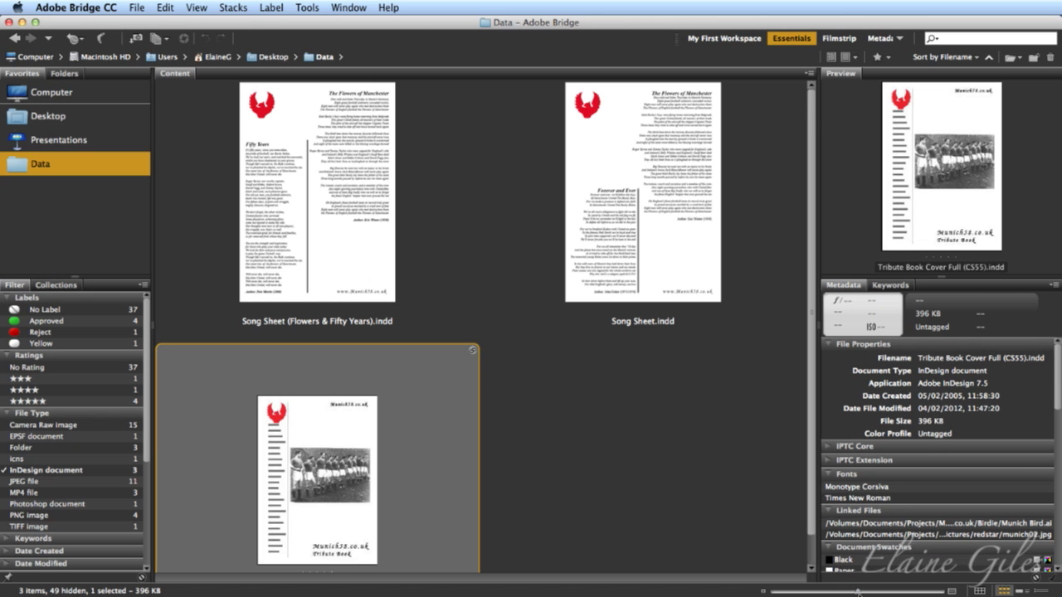
drag(857, 592, 840, 593)
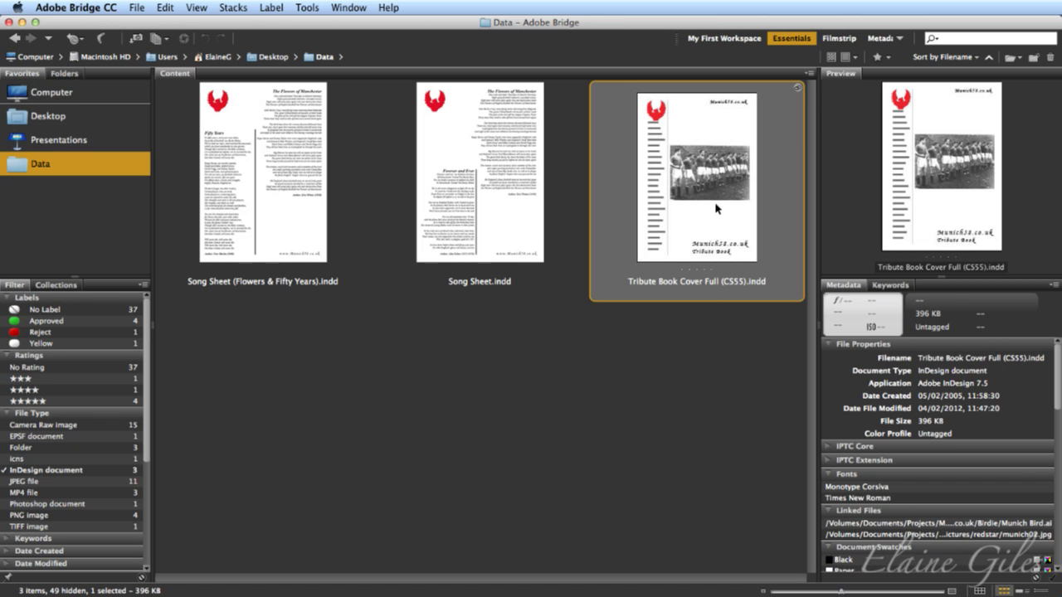
click(553, 167)
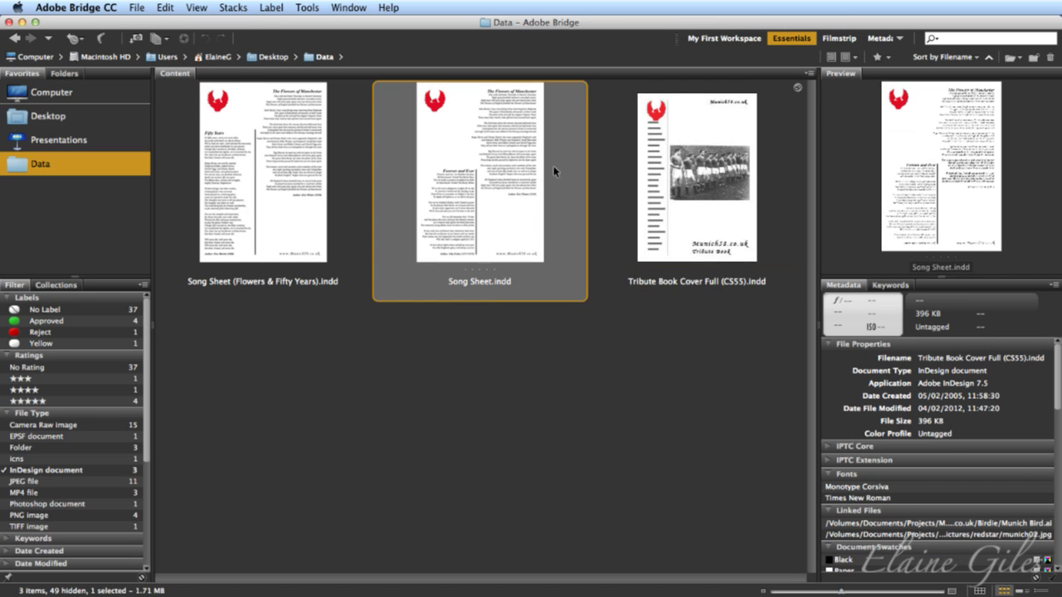
click(707, 172)
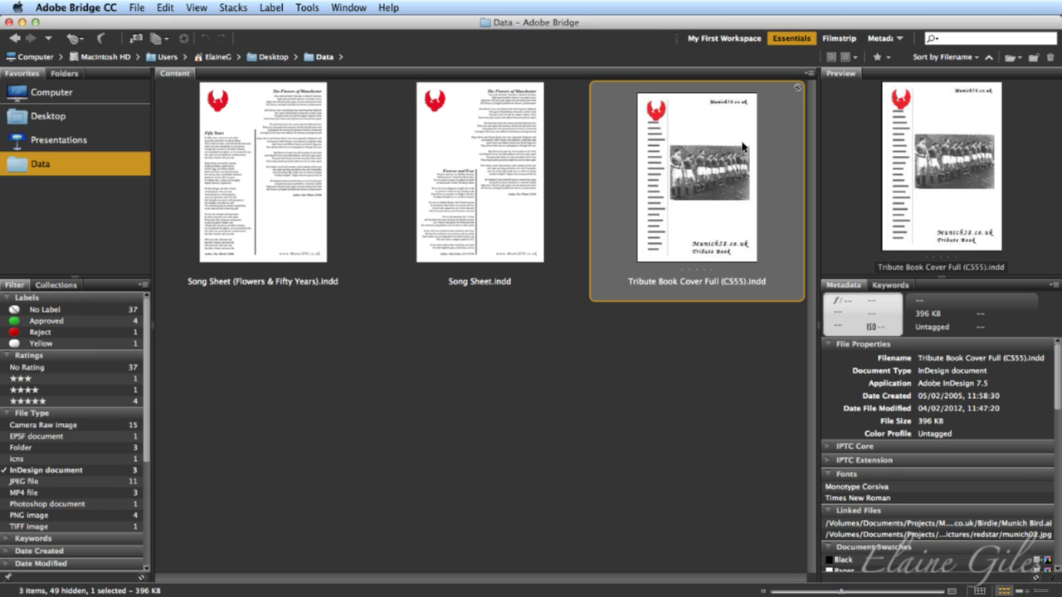
Step: Open Song Sheet (Flowers & Fifty Years).indd in InDesign, dismiss the What's New window and view the page
click(297, 182)
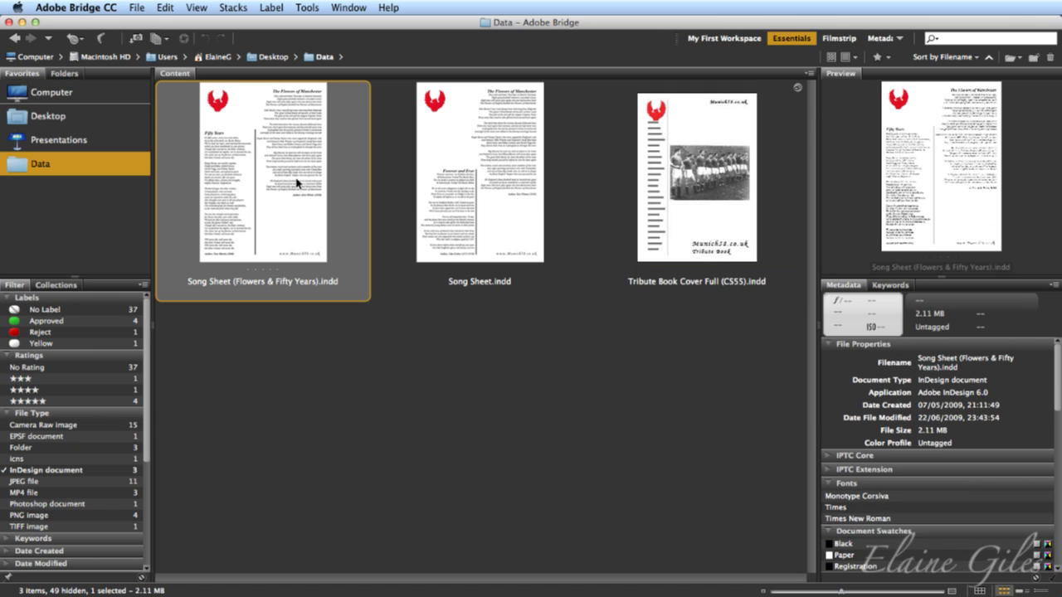
double_click(278, 167)
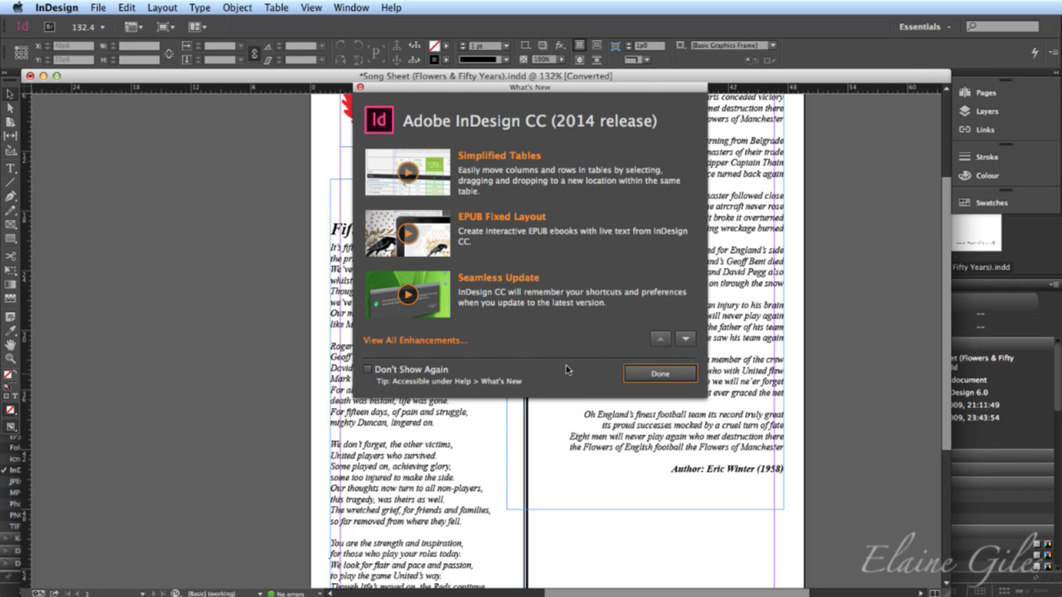
click(659, 377)
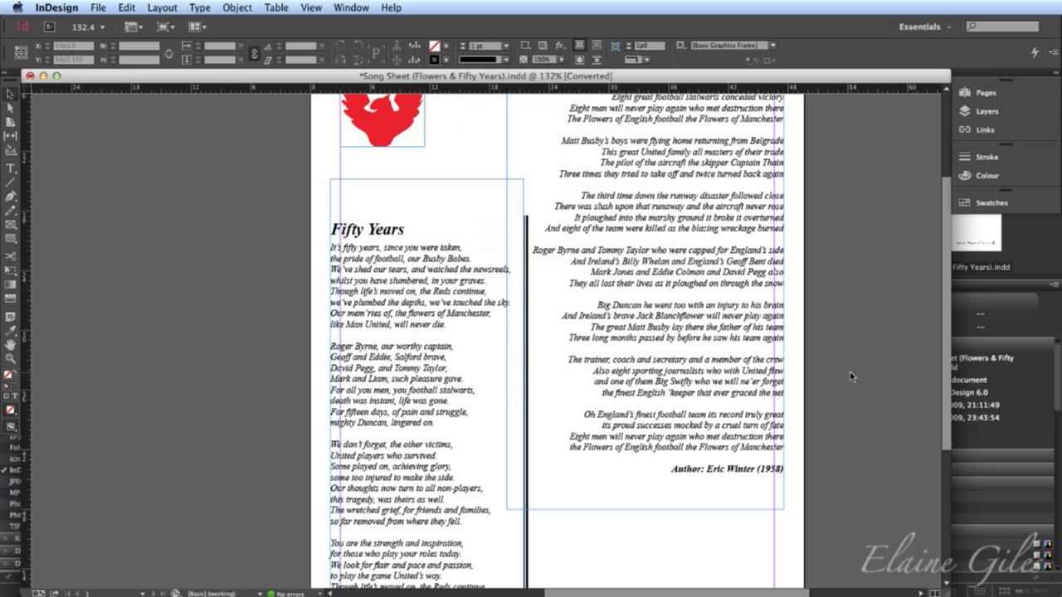
scroll(851, 376, down, 1)
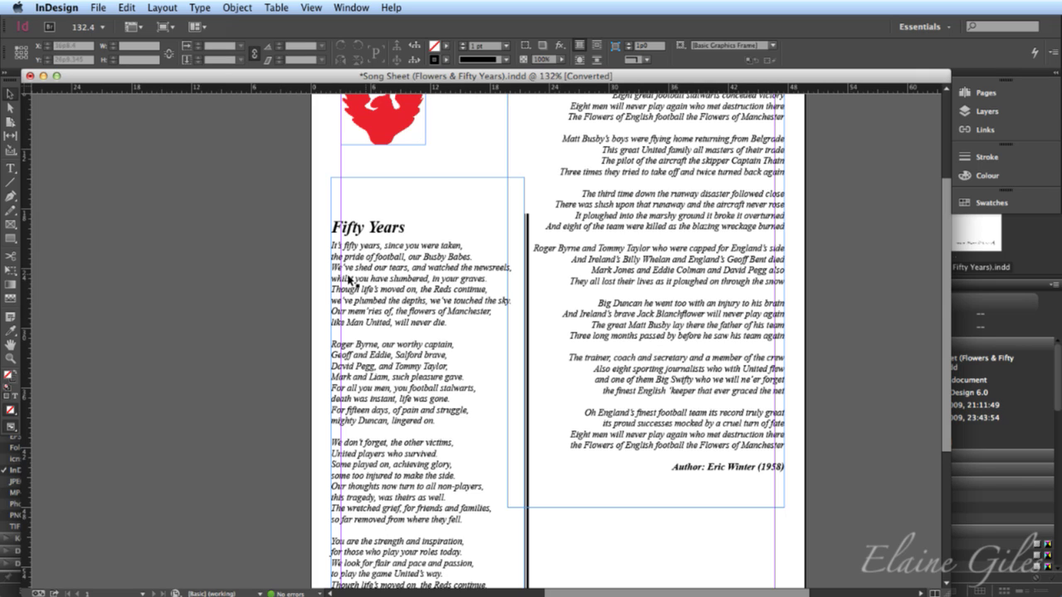
Step: Close the song sheet without saving changes and return from InDesign to Adobe Bridge
click(31, 76)
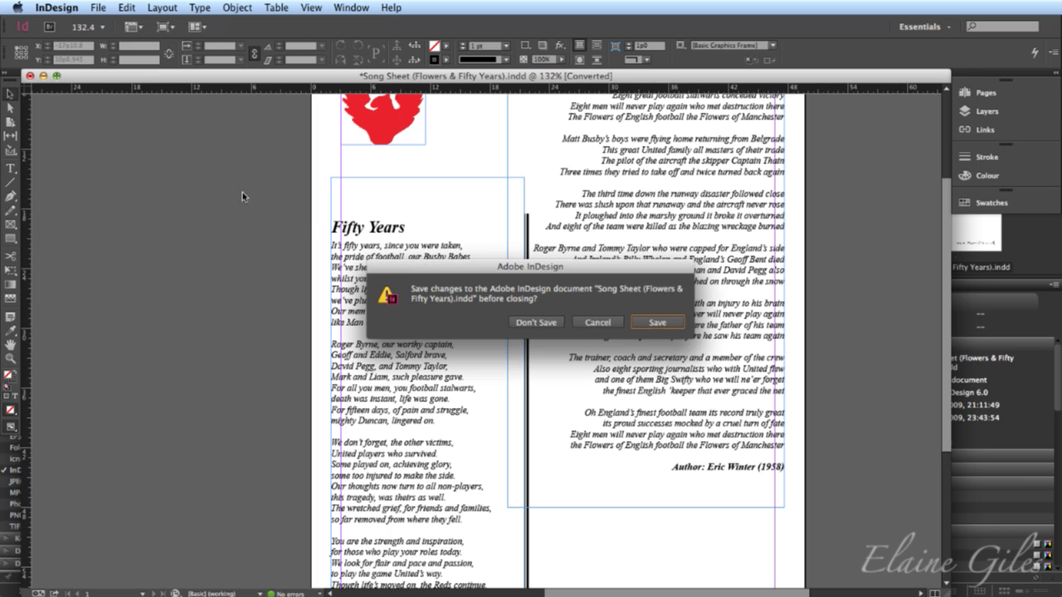
click(537, 325)
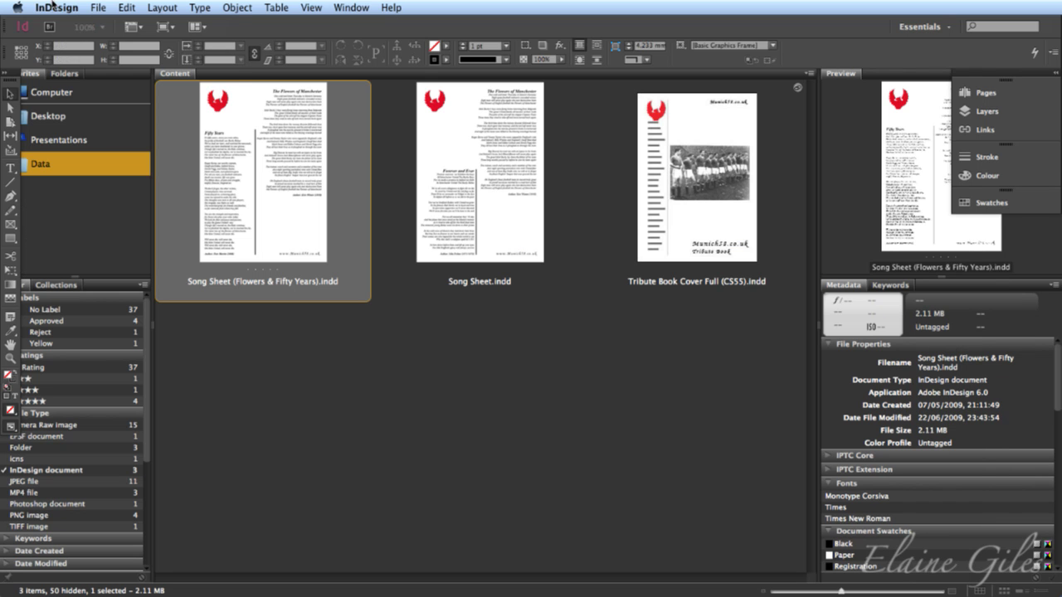
click(52, 7)
click(68, 128)
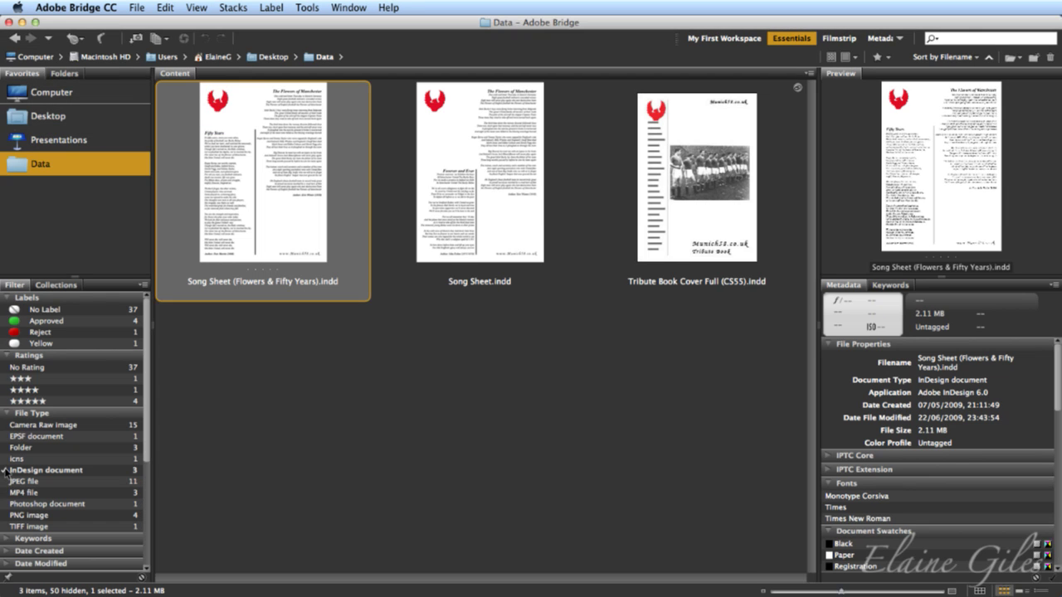
Step: Clear the InDesign document filter and show only the MP4 files and the Photoshop document in turn, clearing each filter
click(8, 470)
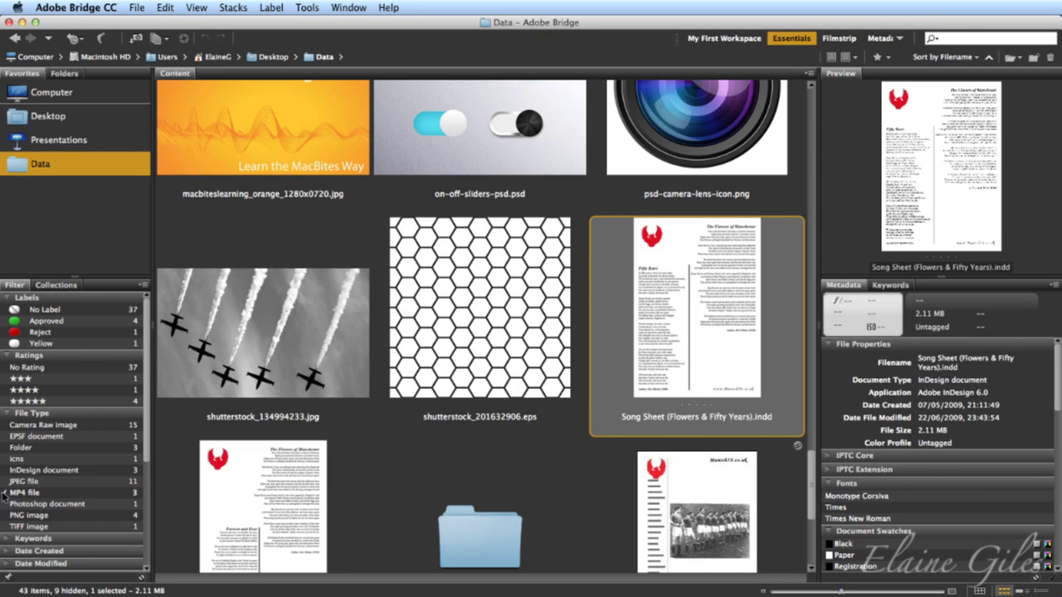
click(5, 493)
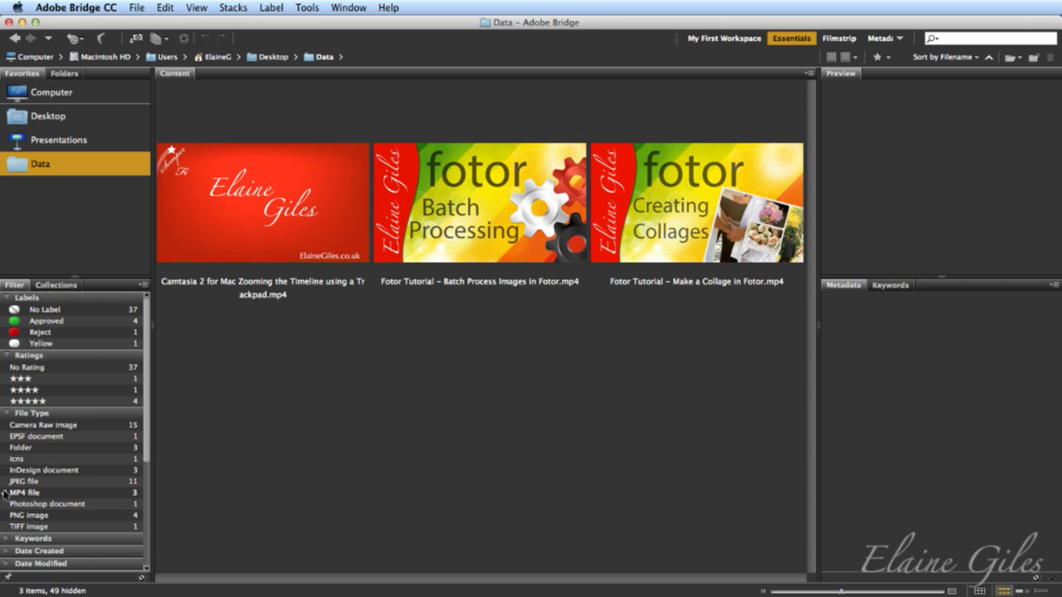
click(5, 495)
click(5, 504)
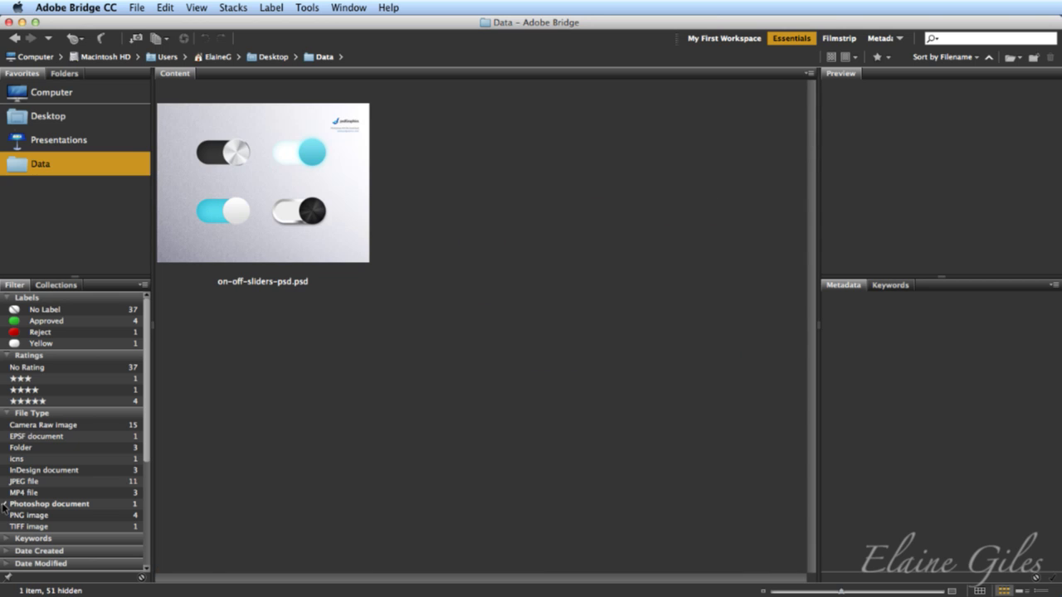
click(5, 505)
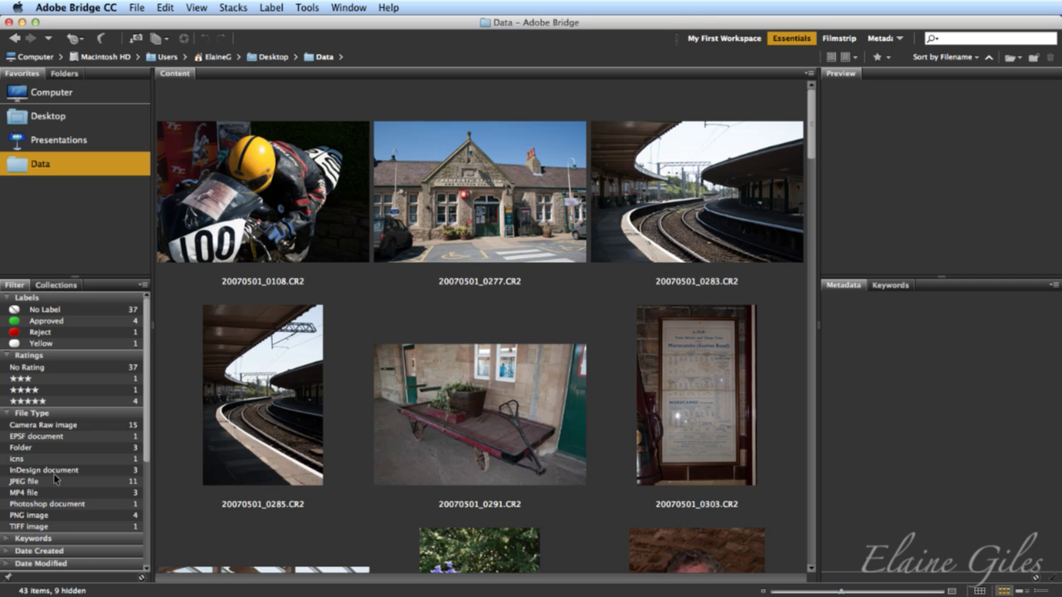
Step: Filter the Data folder to show Camera Raw images and JPEG files together
click(5, 425)
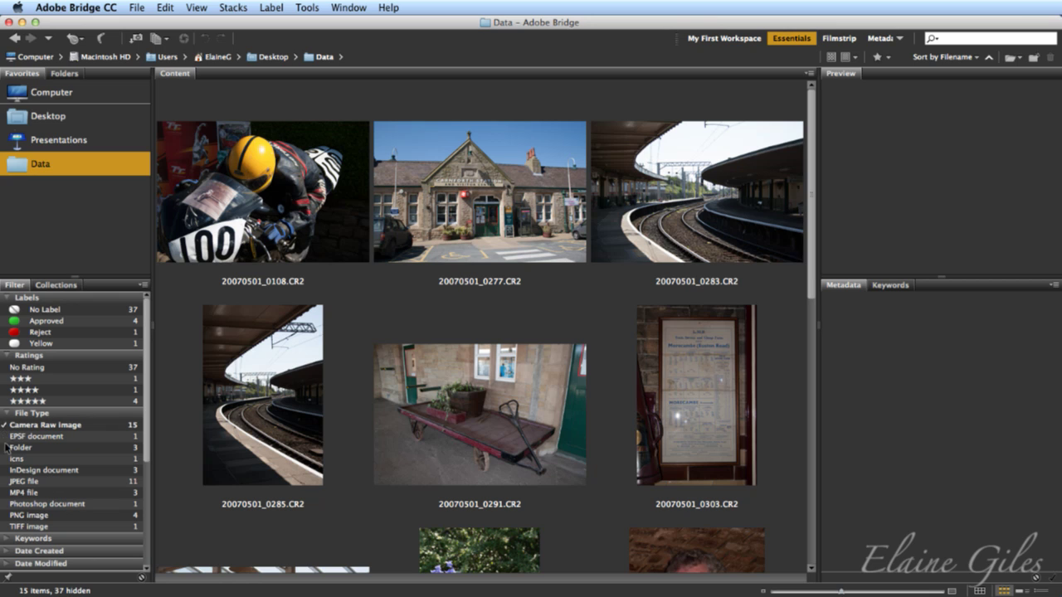
click(5, 481)
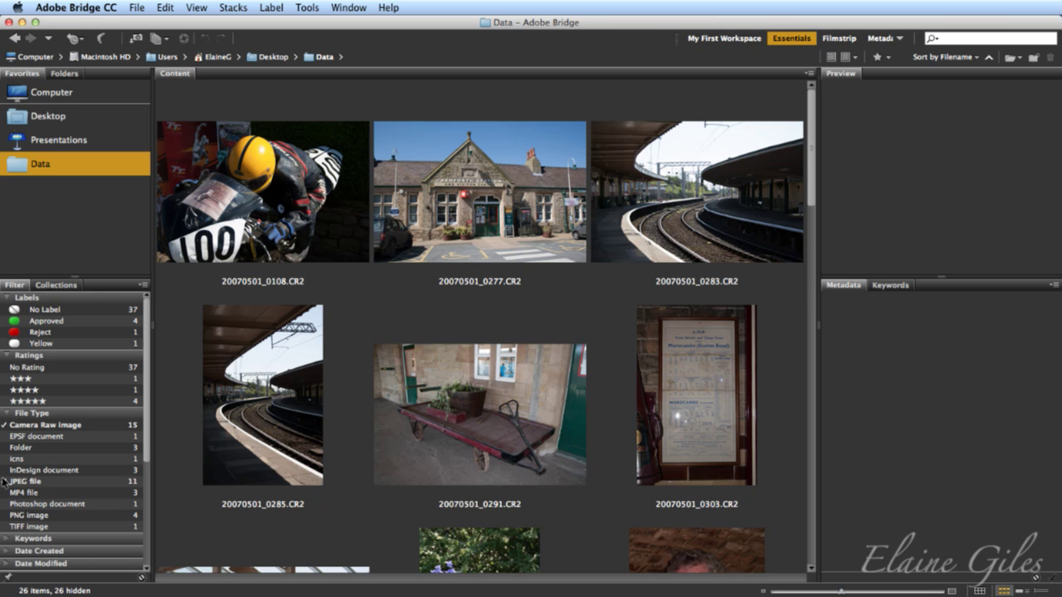
Step: Add TIFF images to the Data folder's file type filter, and remove the Camera Raw, JPEG and TIFF filters
click(5, 525)
scroll(242, 481, down, 8)
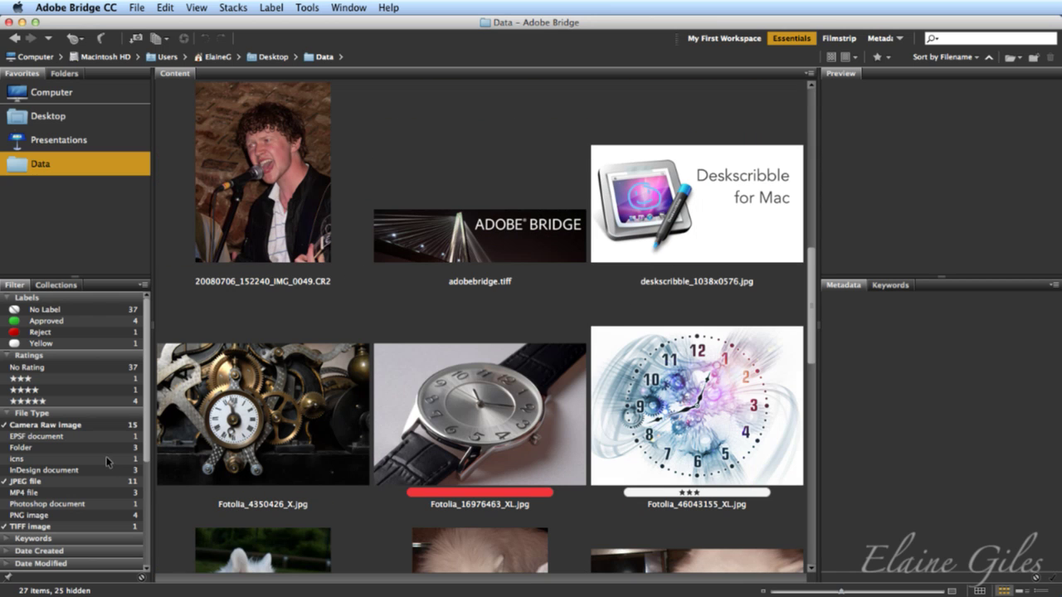
click(4, 425)
click(4, 482)
click(4, 528)
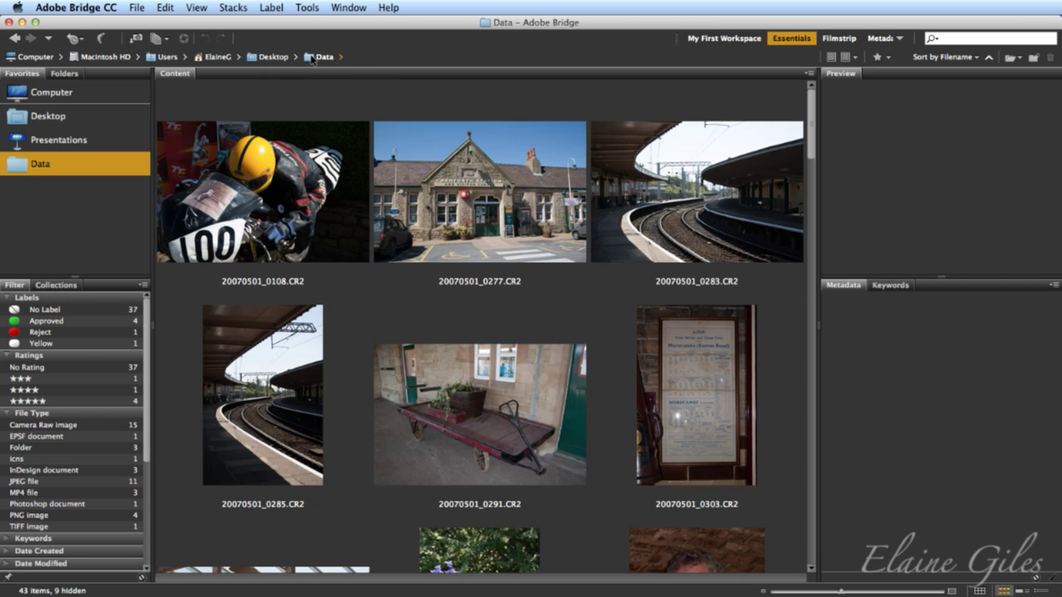
Step: Open the Wedding Images subfolder, look through its images and return to the Data folder
click(340, 57)
click(351, 122)
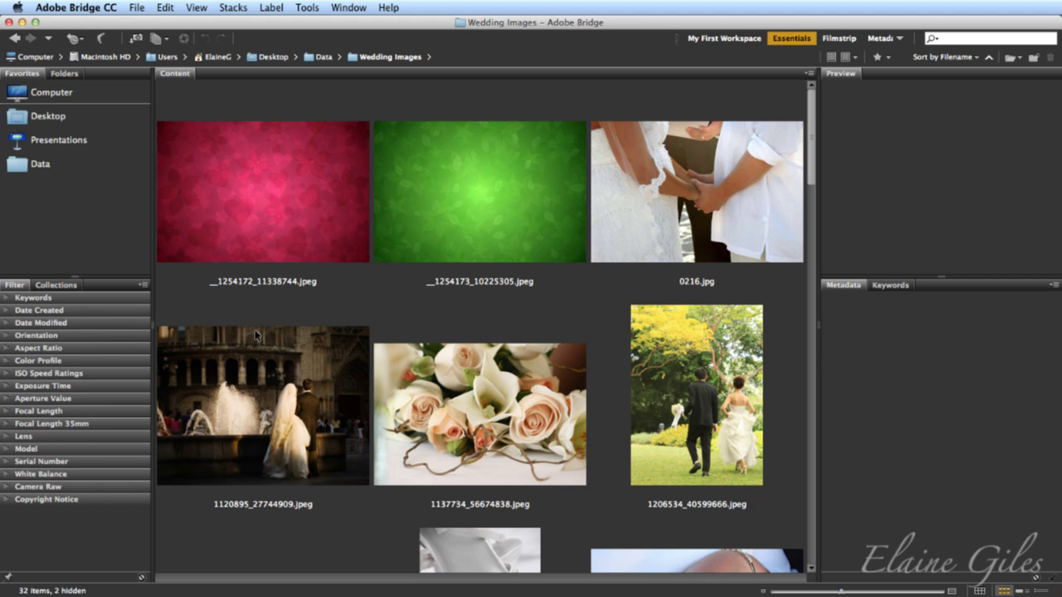
scroll(256, 335, down, 5)
scroll(255, 335, down, 10)
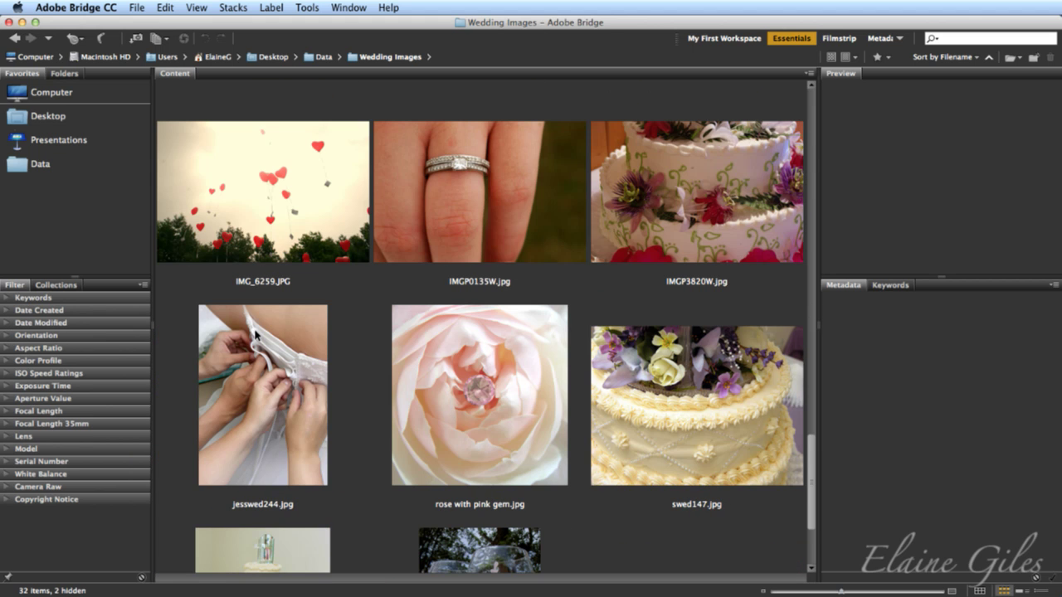
scroll(256, 335, down, 3)
scroll(255, 335, up, 8)
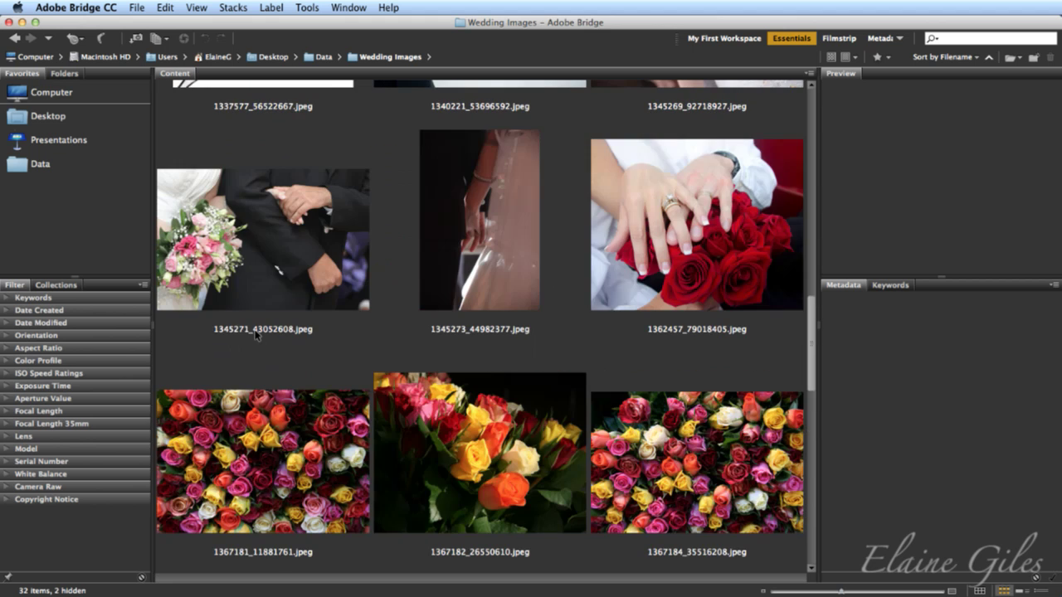
scroll(255, 335, up, 6)
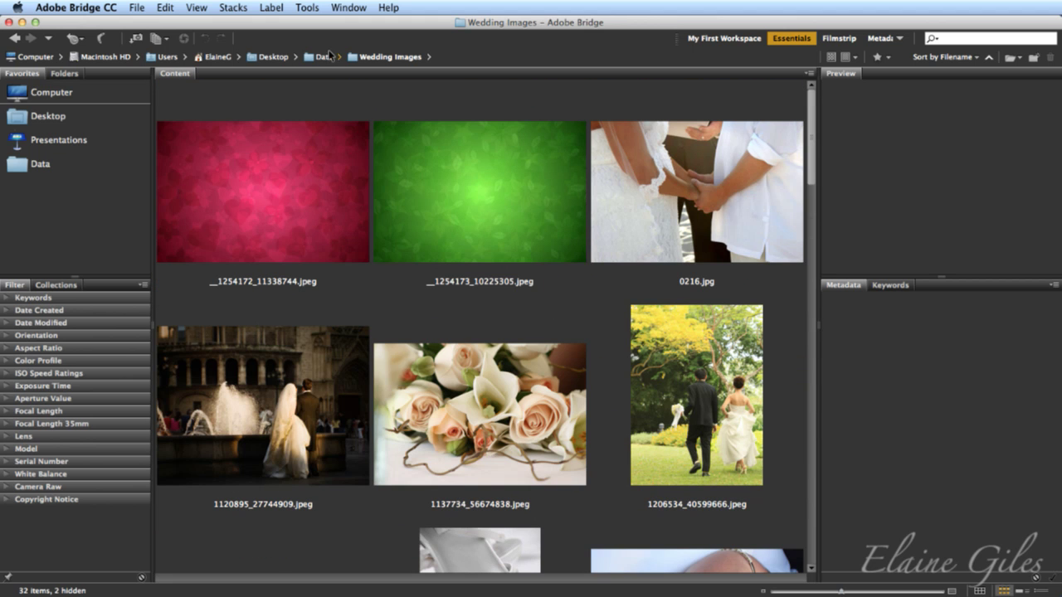
click(324, 58)
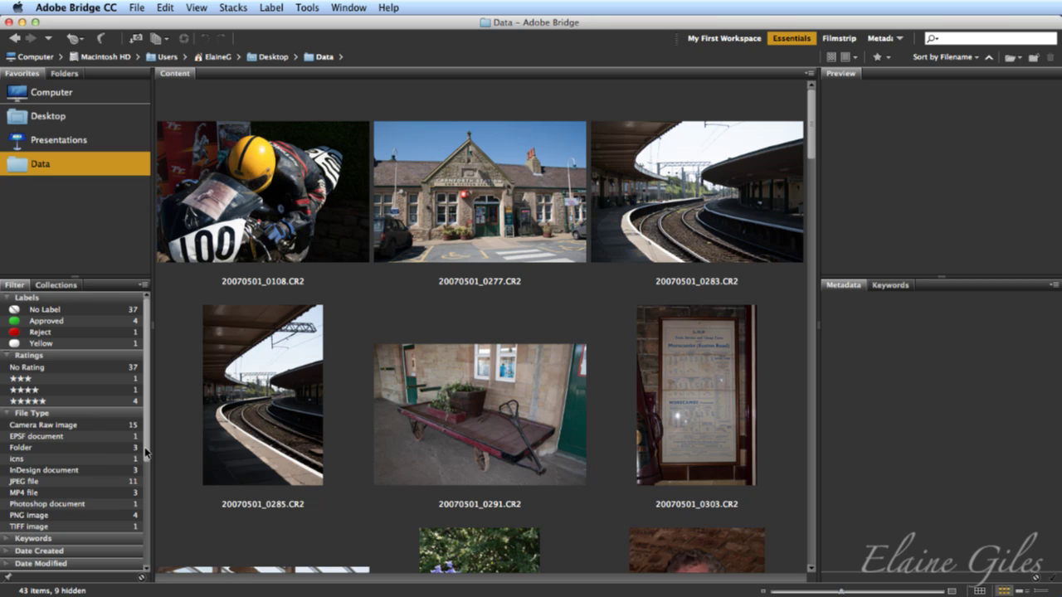
Step: Filter the Data folder to JPEG files, check the filter in the Wedding Images subfolder, and return to Data
click(6, 482)
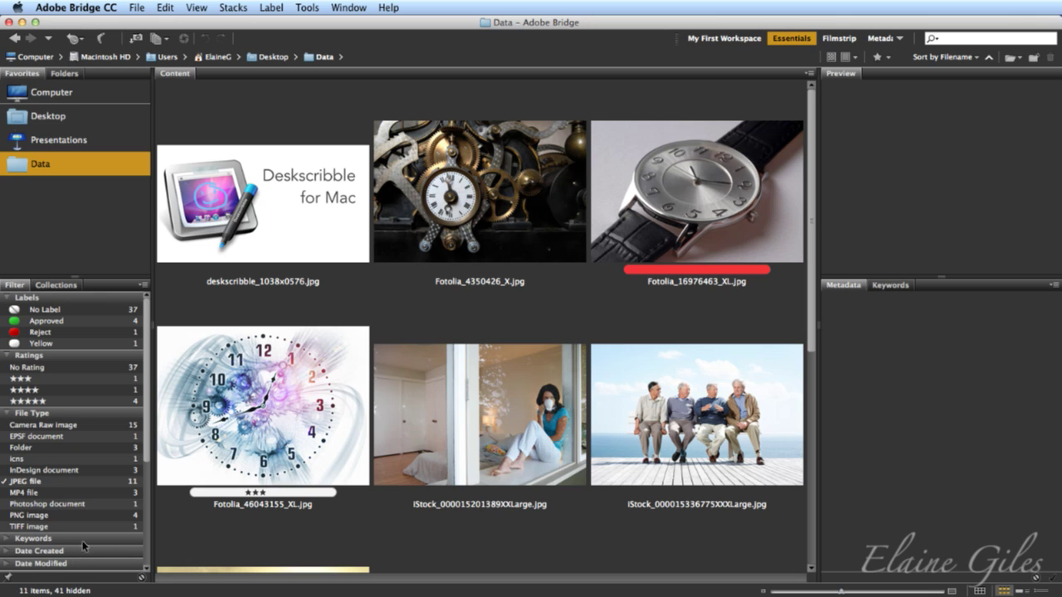
click(313, 59)
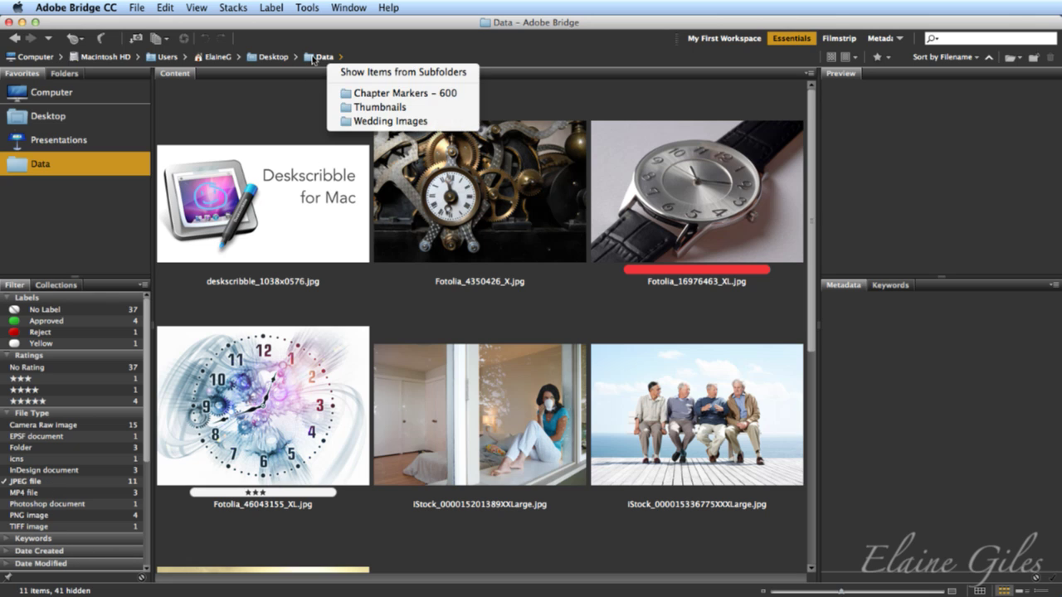
click(355, 122)
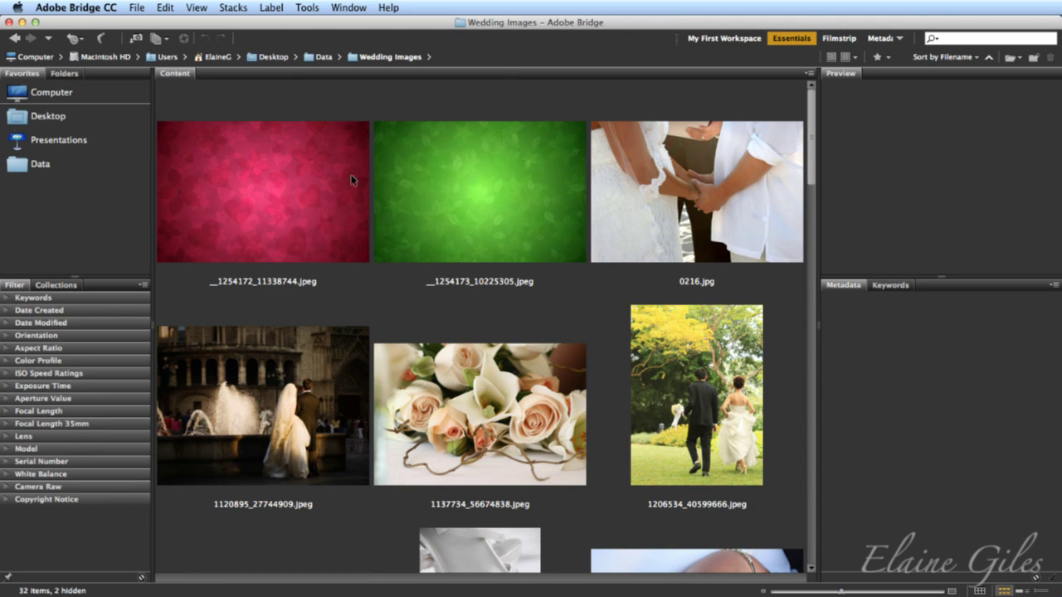
click(307, 59)
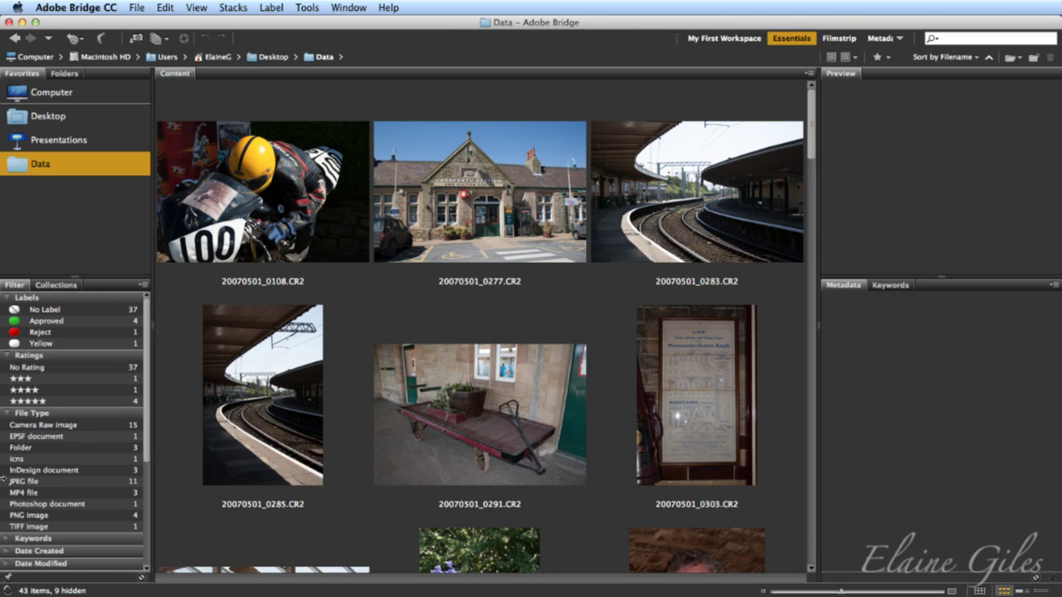
Step: Filter Data to JPEG files with the filter kept while browsing, and check it in Wedding Images before returning to Data
click(10, 482)
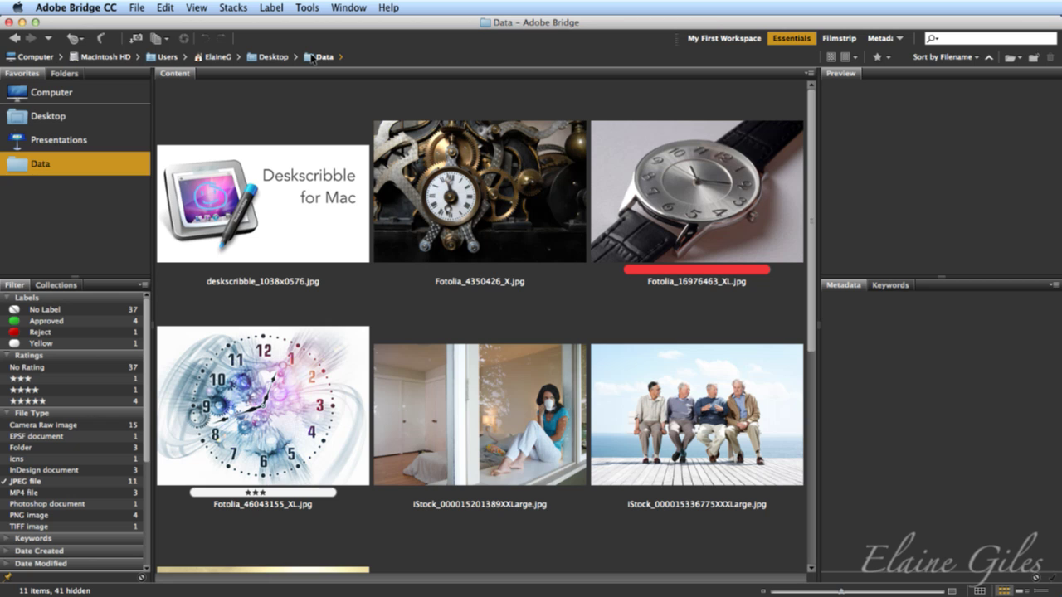
click(340, 57)
click(358, 121)
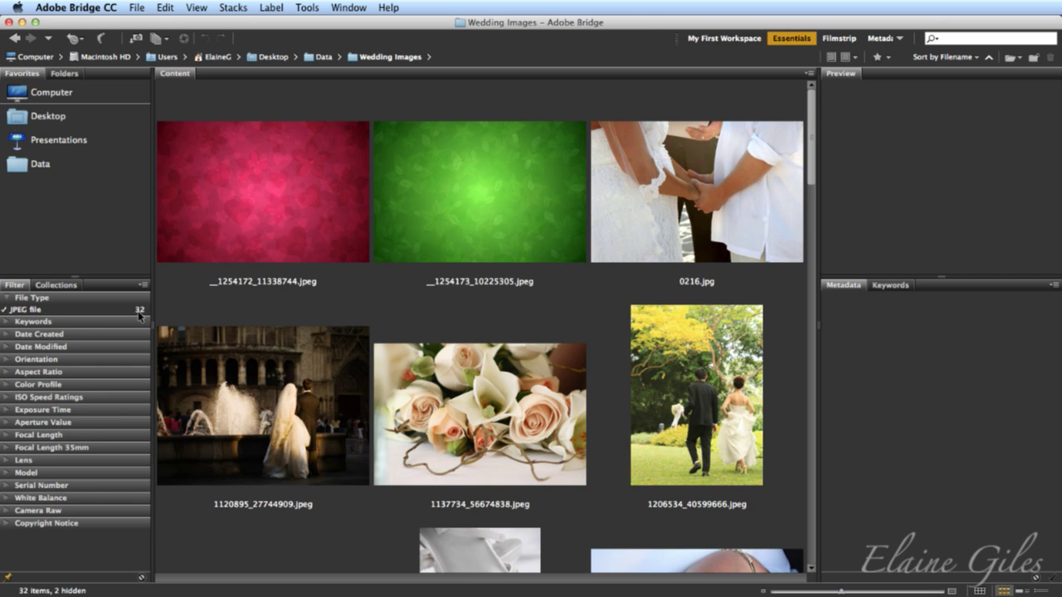
click(313, 59)
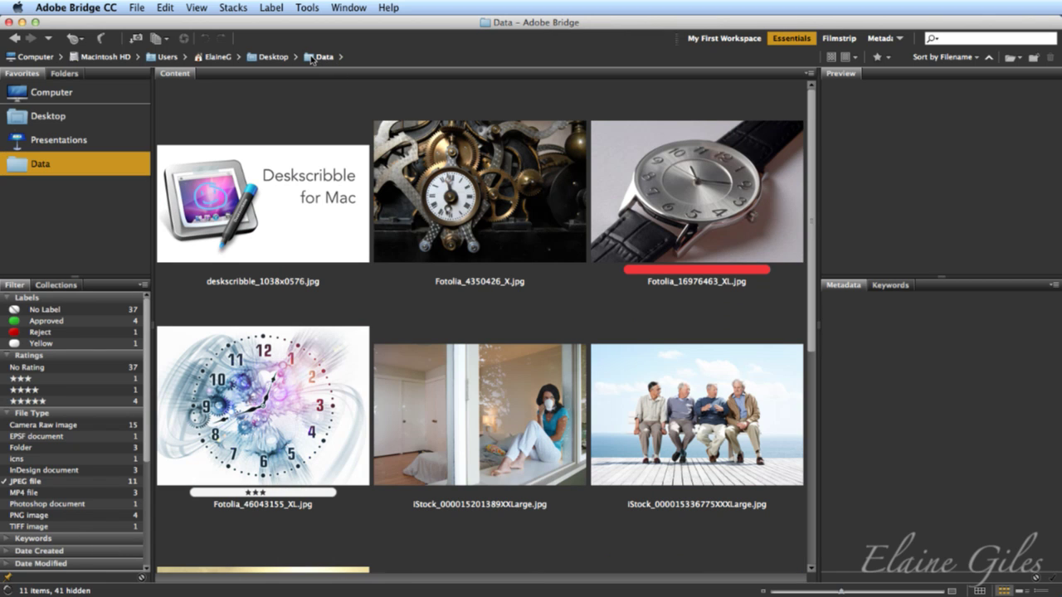
Step: Look through the JPEG files in the Chapter Markers - 600 subfolder and return to the Data folder
click(312, 59)
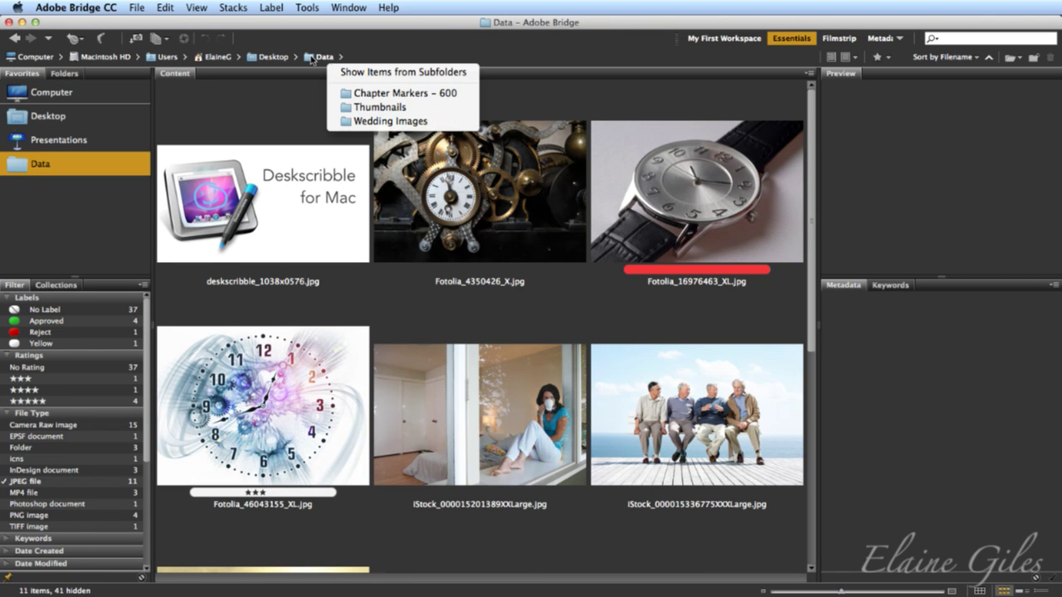
click(354, 94)
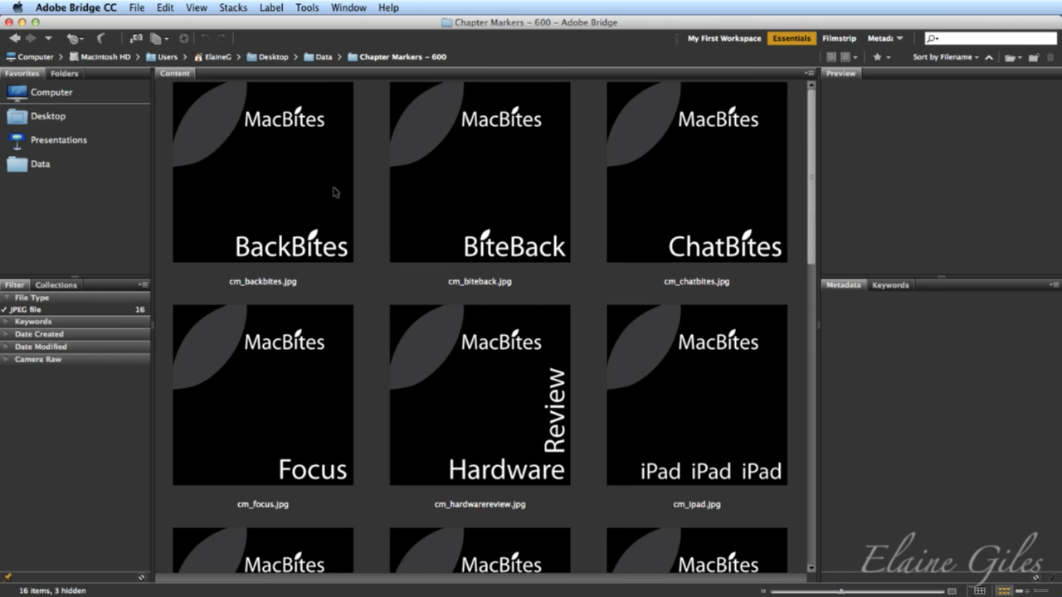
scroll(352, 239, down, 5)
scroll(353, 239, down, 2)
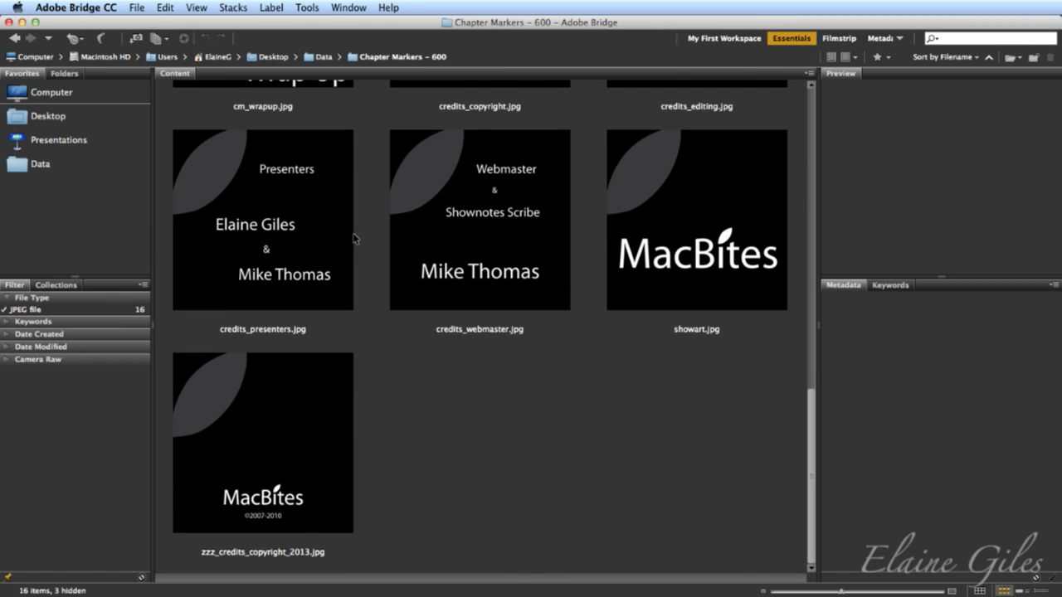
scroll(352, 239, up, 7)
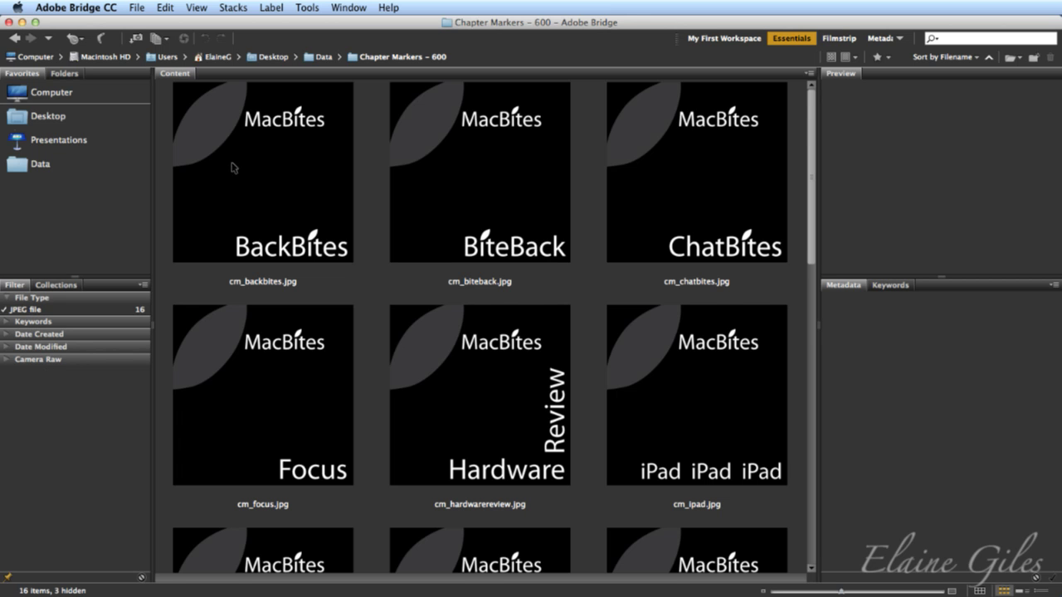
click(314, 58)
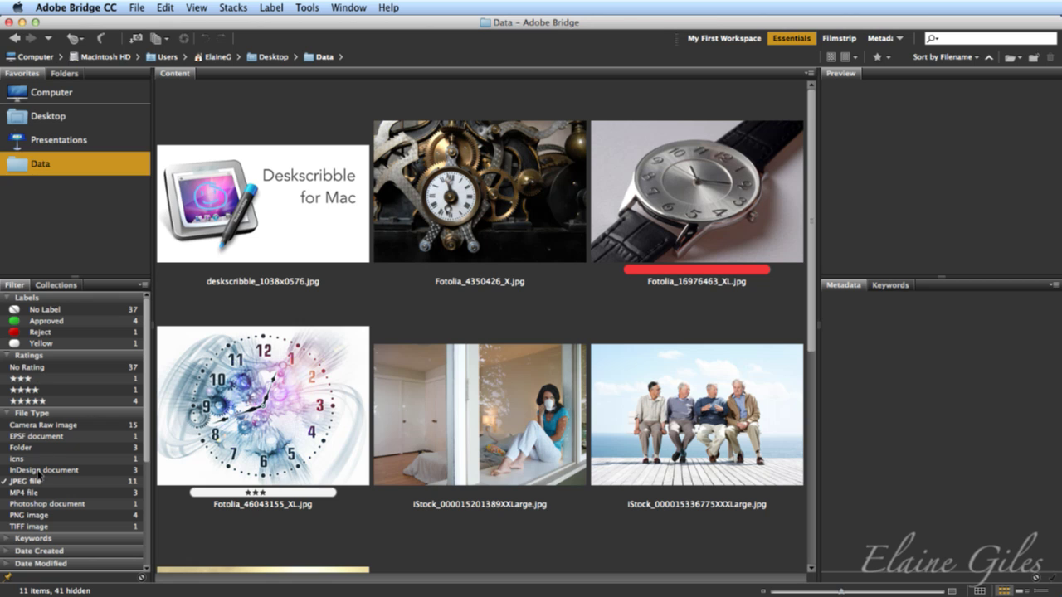
Step: Add Camera Raw images to the JPEG filter and restrict the results to five-star files
click(7, 426)
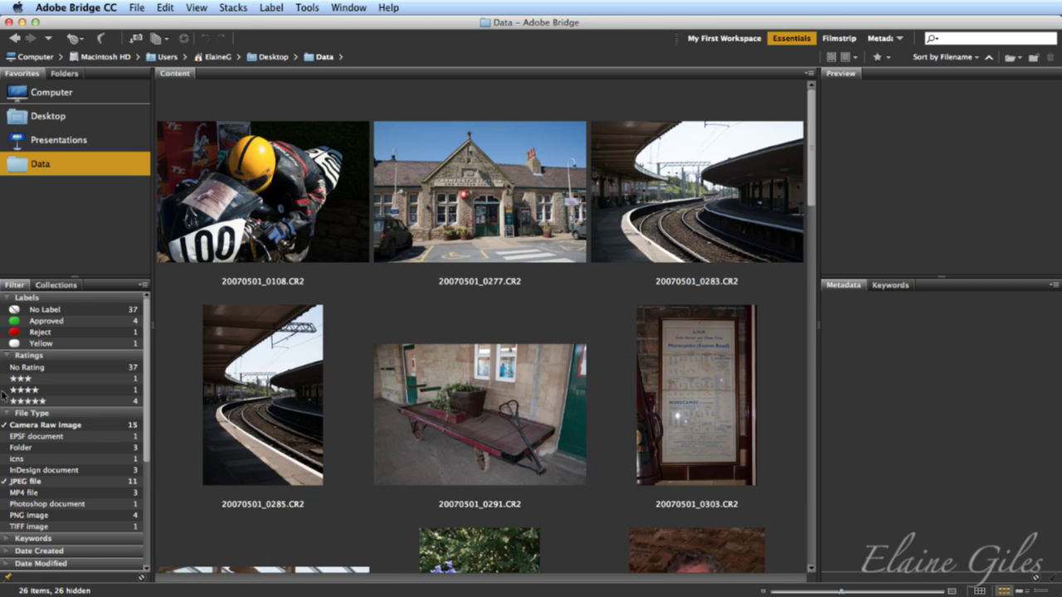
click(12, 401)
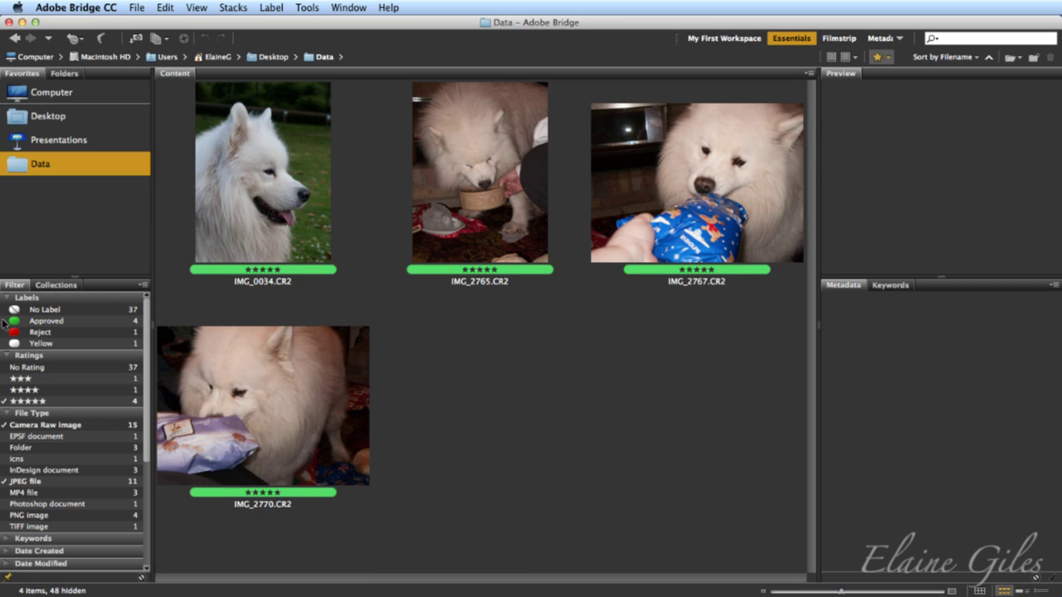
Step: Remove the Approved label from IMG_2770.CR2 and limit the filtered files to those labelled Approved
right_click(299, 407)
mouse_move(352, 506)
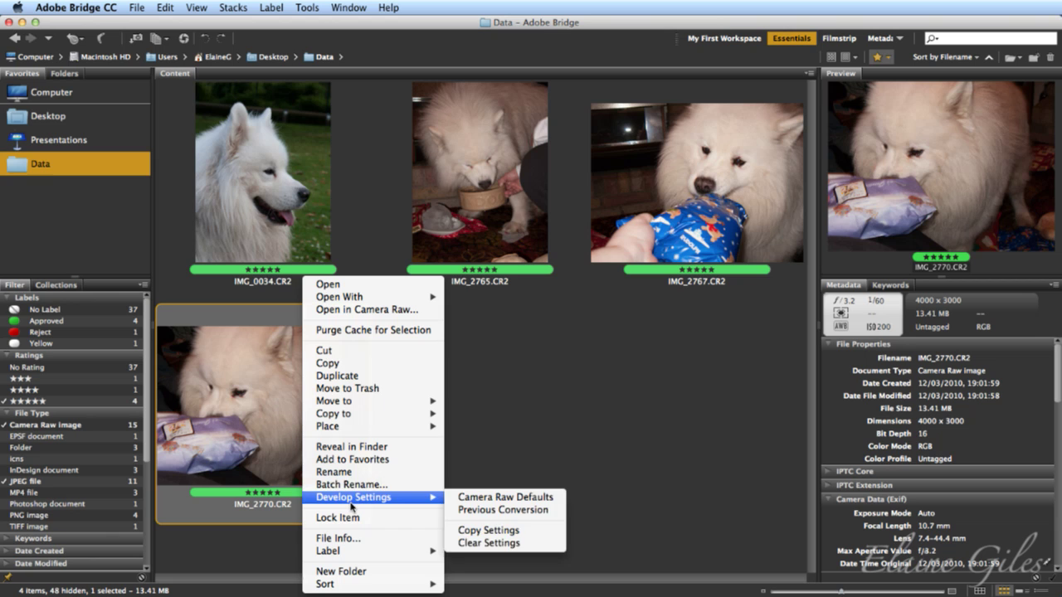
mouse_move(359, 551)
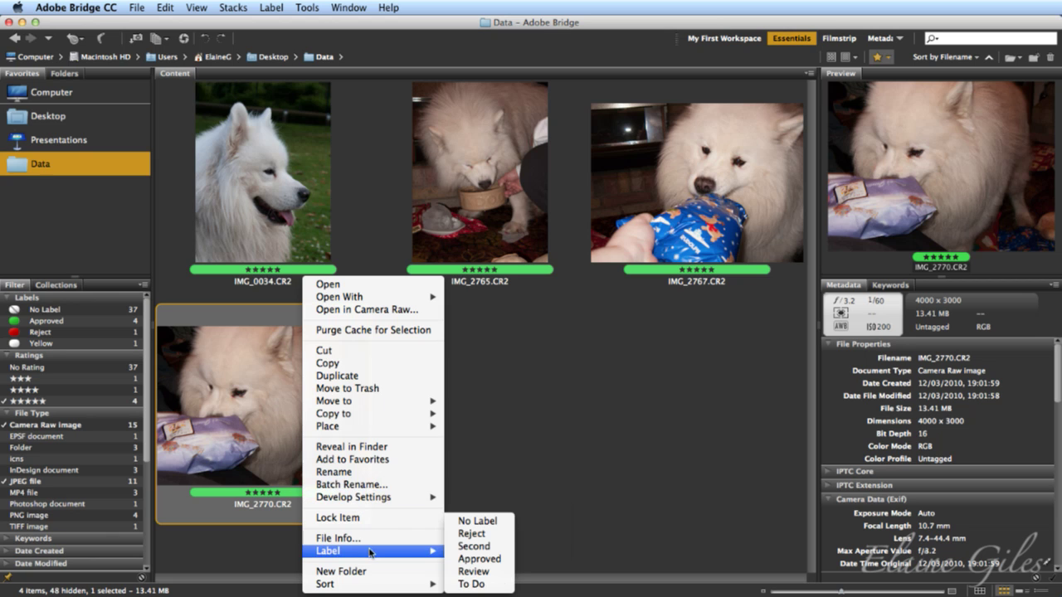
click(467, 559)
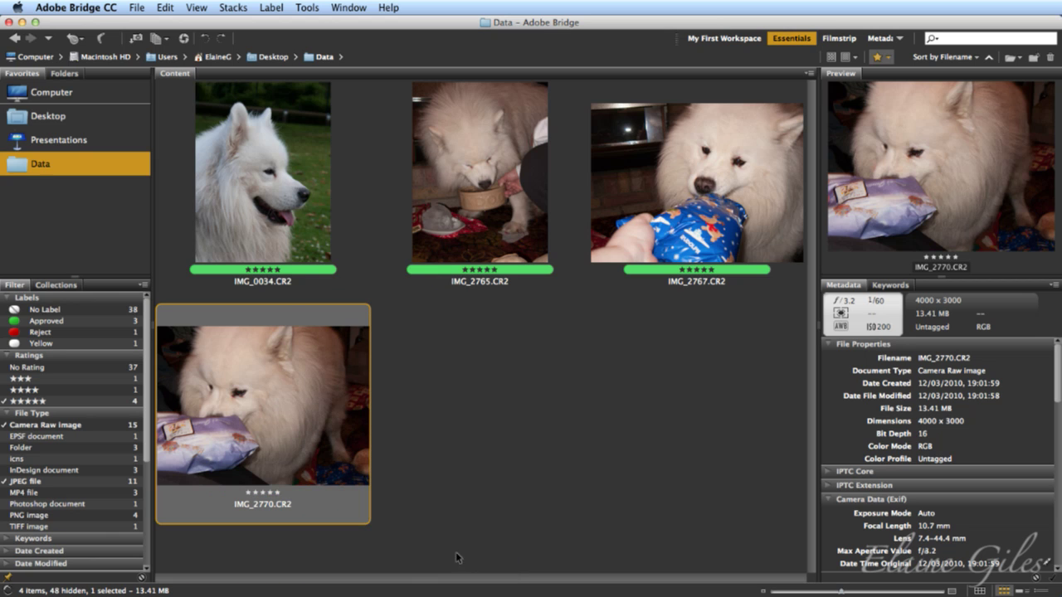
click(8, 322)
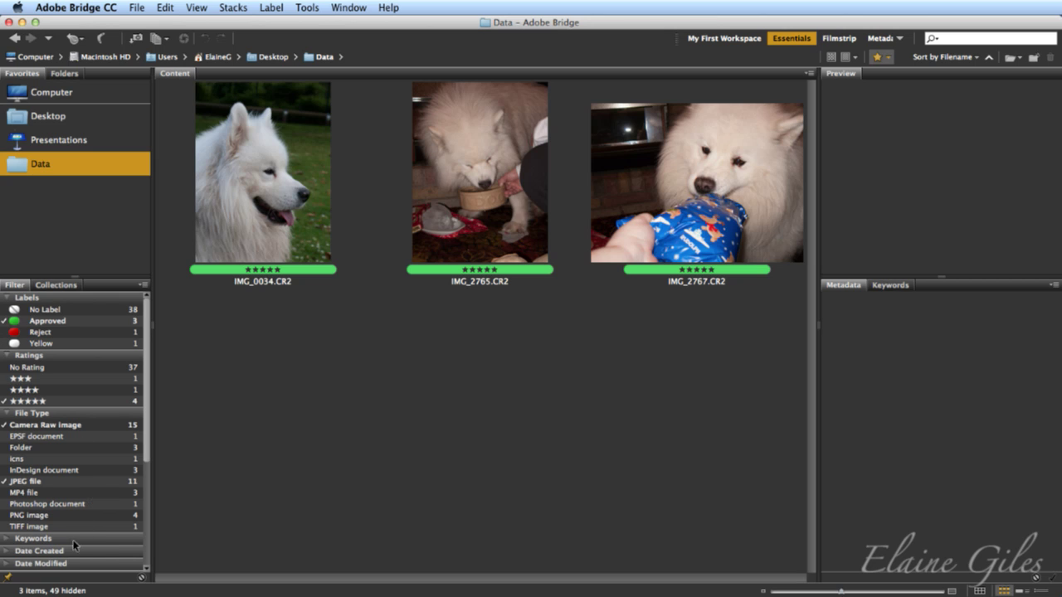
Step: Look through the Keywords and Date Created filter criteria, and clear all filters with the filter lock turned off
click(5, 539)
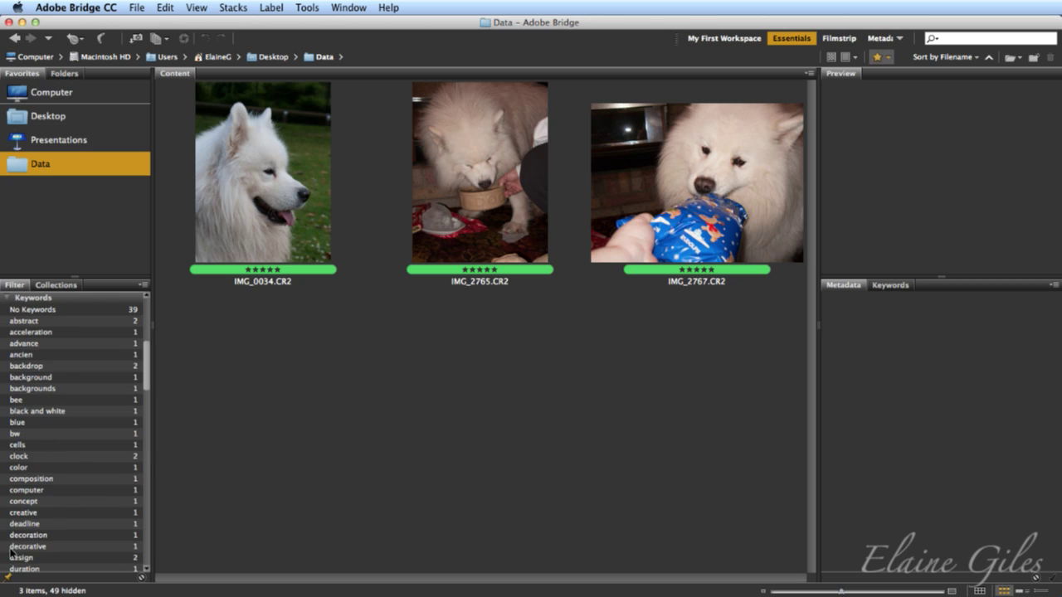
scroll(12, 543, down, 10)
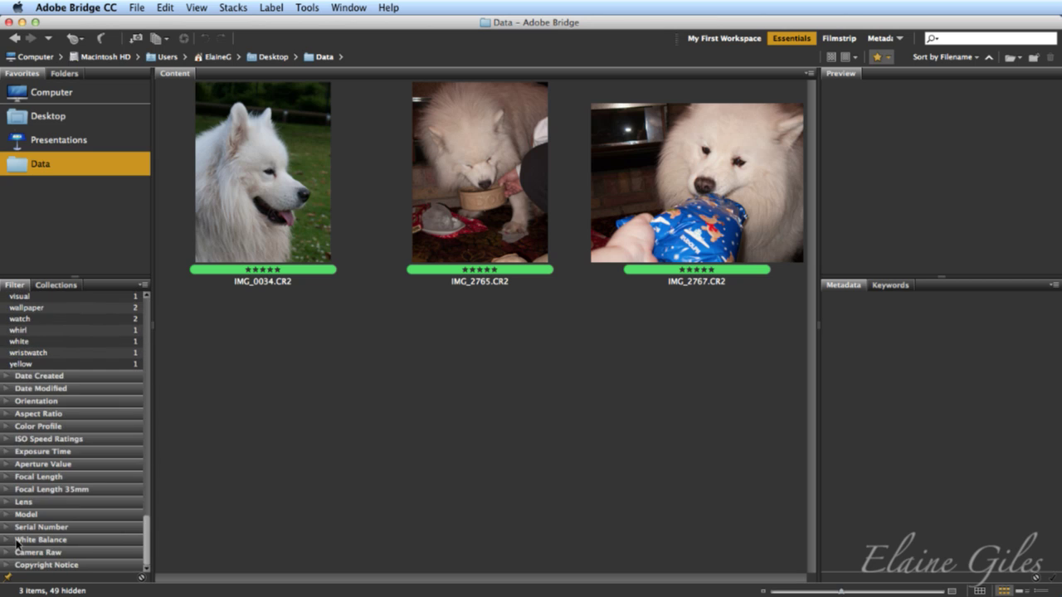
click(8, 377)
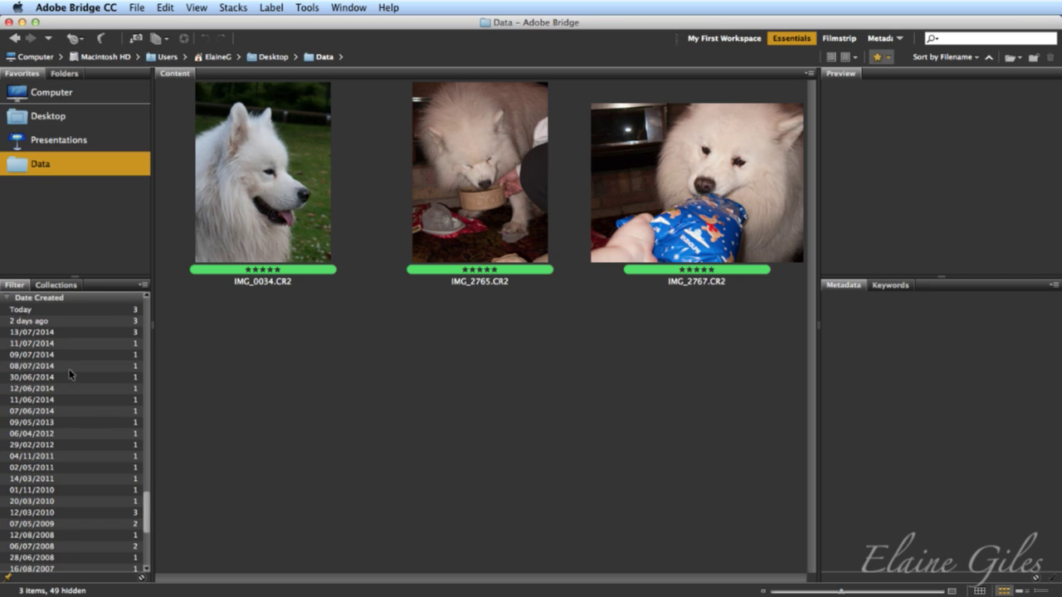
scroll(69, 369, up, 15)
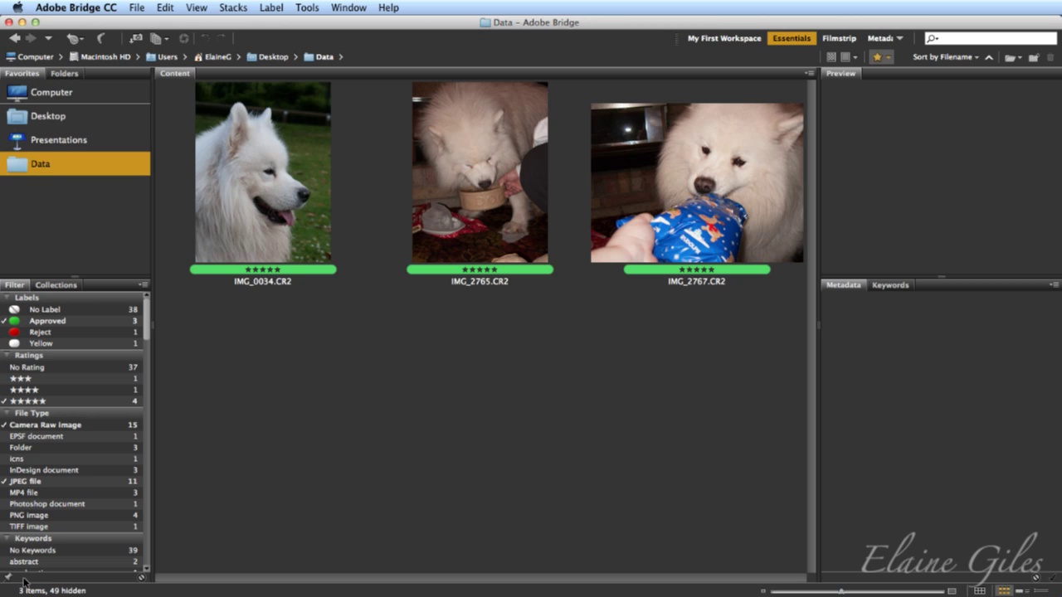
click(142, 578)
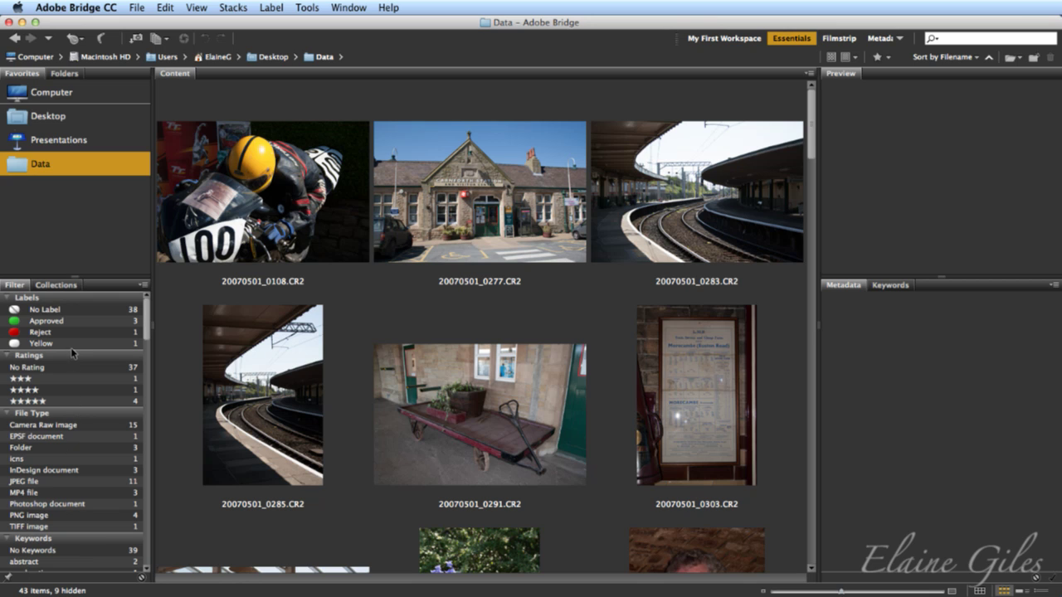
Step: Create a new collection named MacBites
click(55, 285)
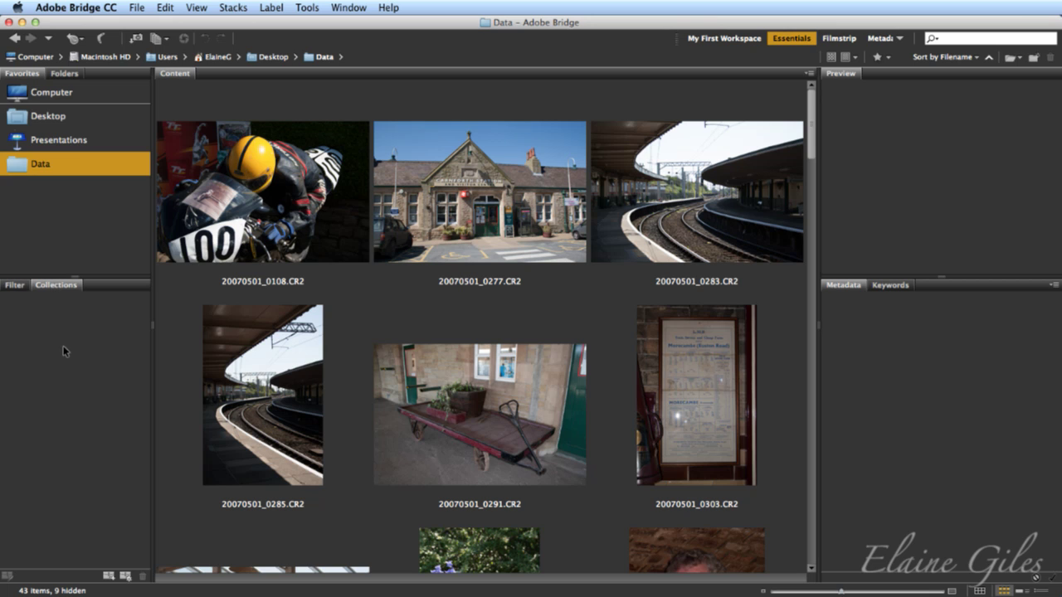
click(107, 575)
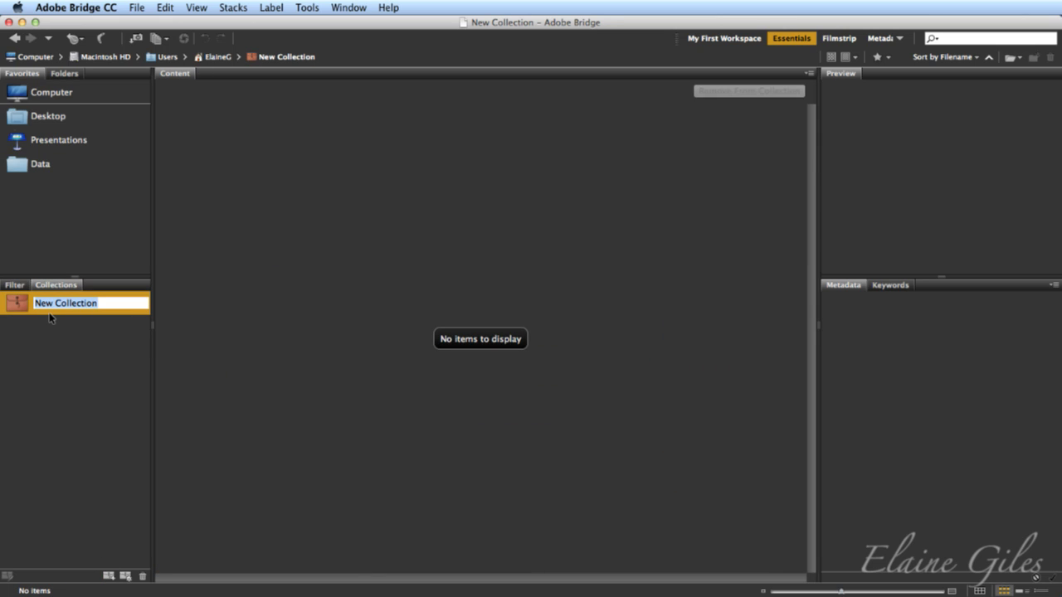
text(MacBites)
key(Return)
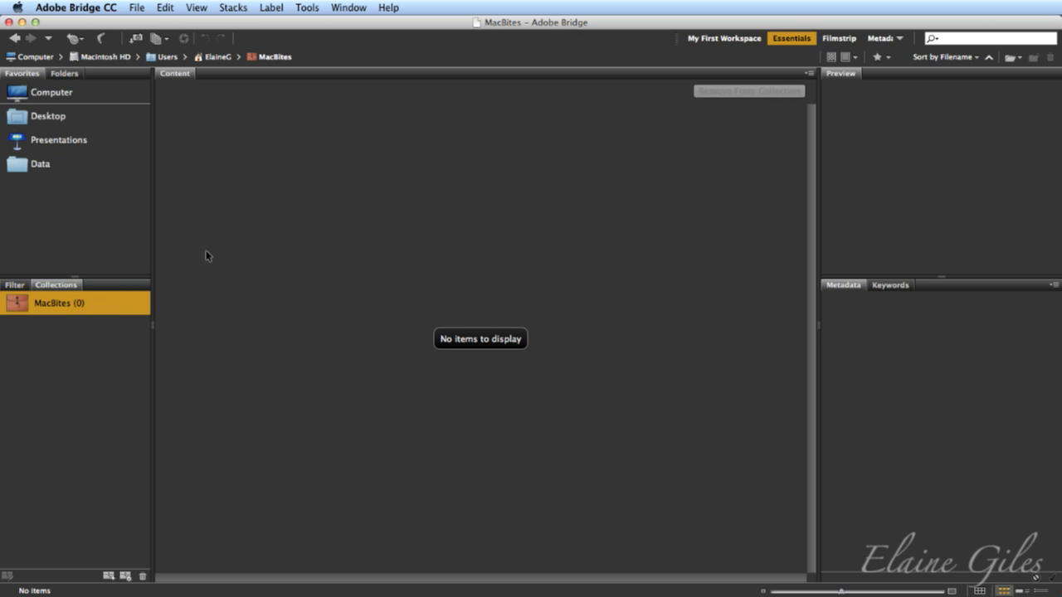
Step: Add MacBites_1920x1200.jpg, MacBites_2560x1440.jpg and macbiteslearning_orange_1280x0720.jpg from the Data folder to the MacBites collection
click(40, 164)
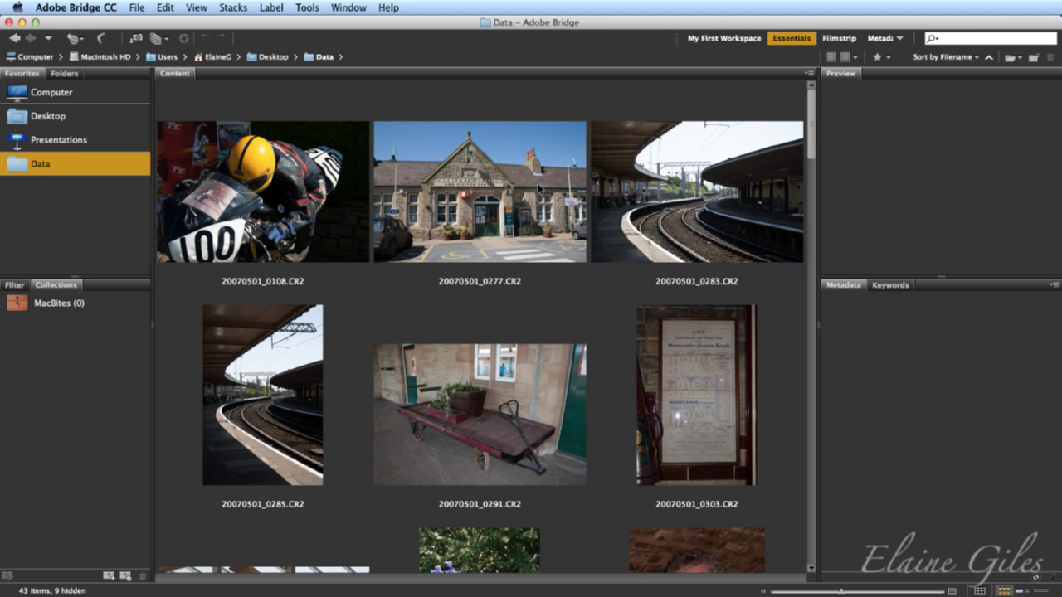
scroll(538, 188, down, 6)
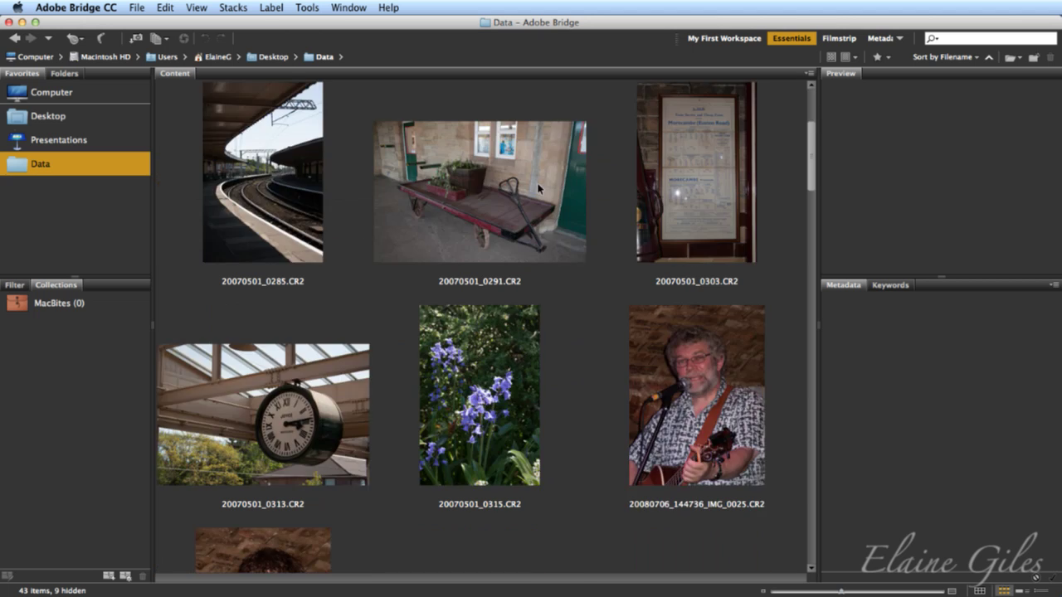
scroll(537, 188, down, 6)
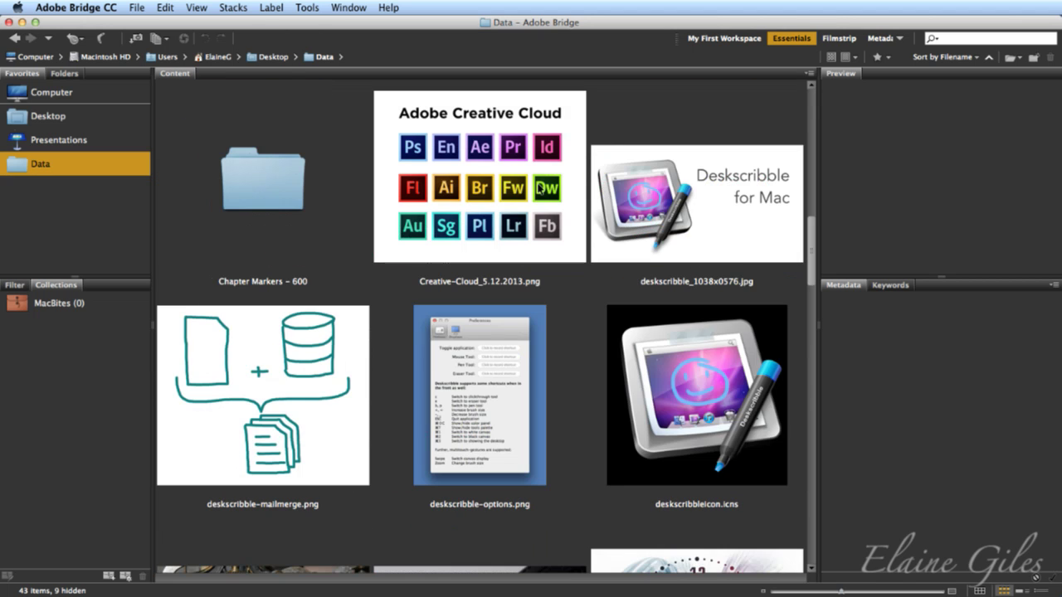
scroll(539, 189, down, 6)
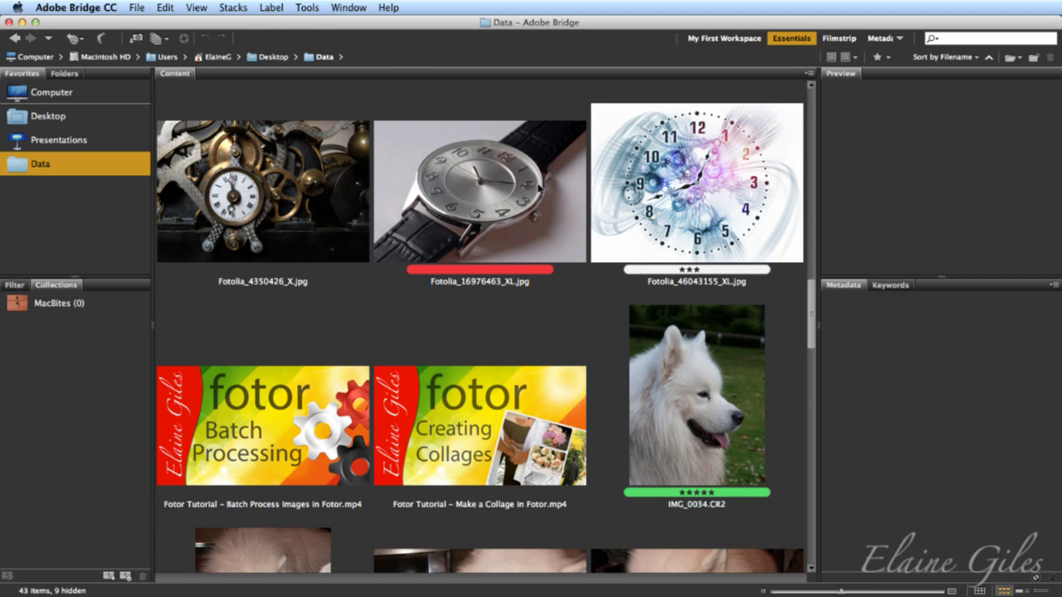
scroll(538, 188, down, 6)
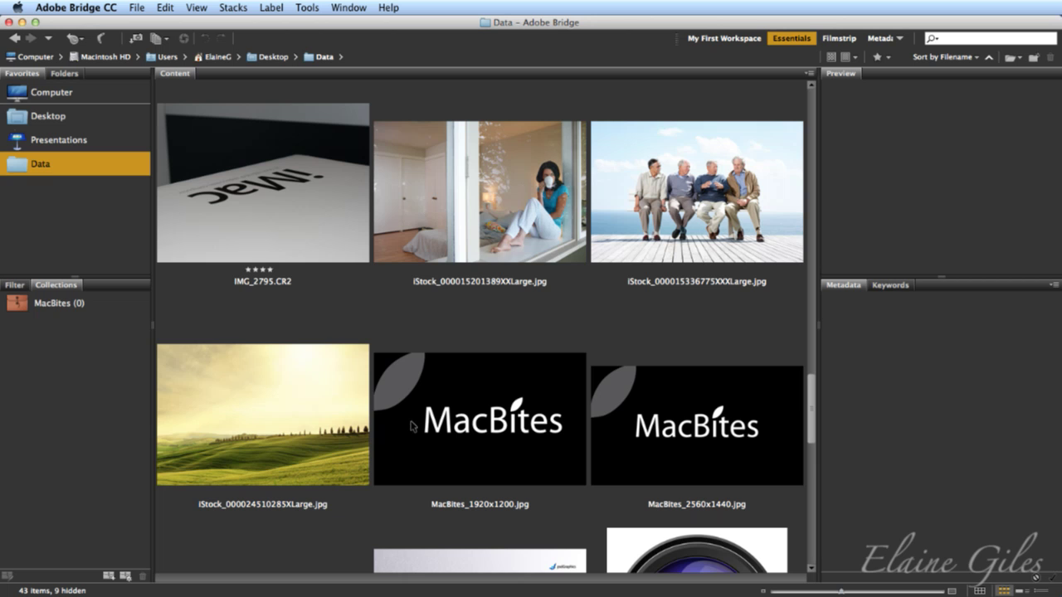
click(459, 406)
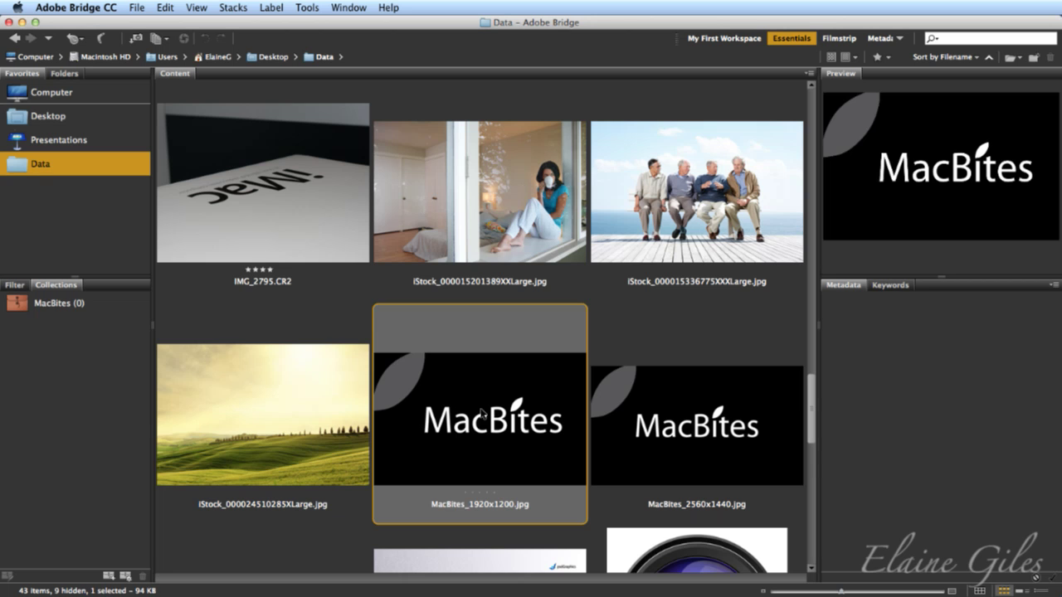
shift+click(699, 427)
scroll(582, 412, down, 9)
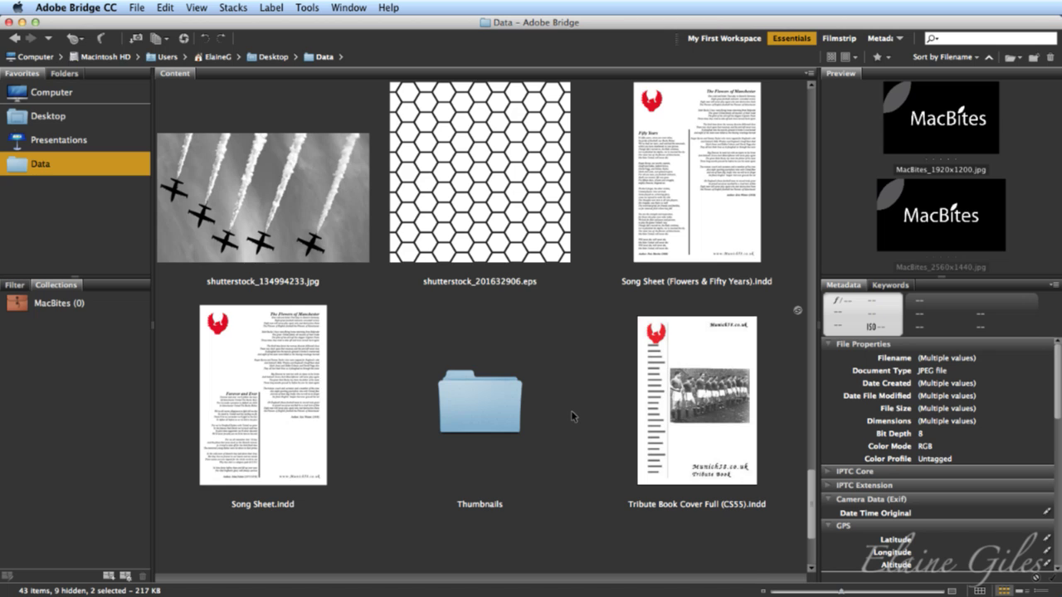
scroll(570, 416, up, 3)
super+click(266, 203)
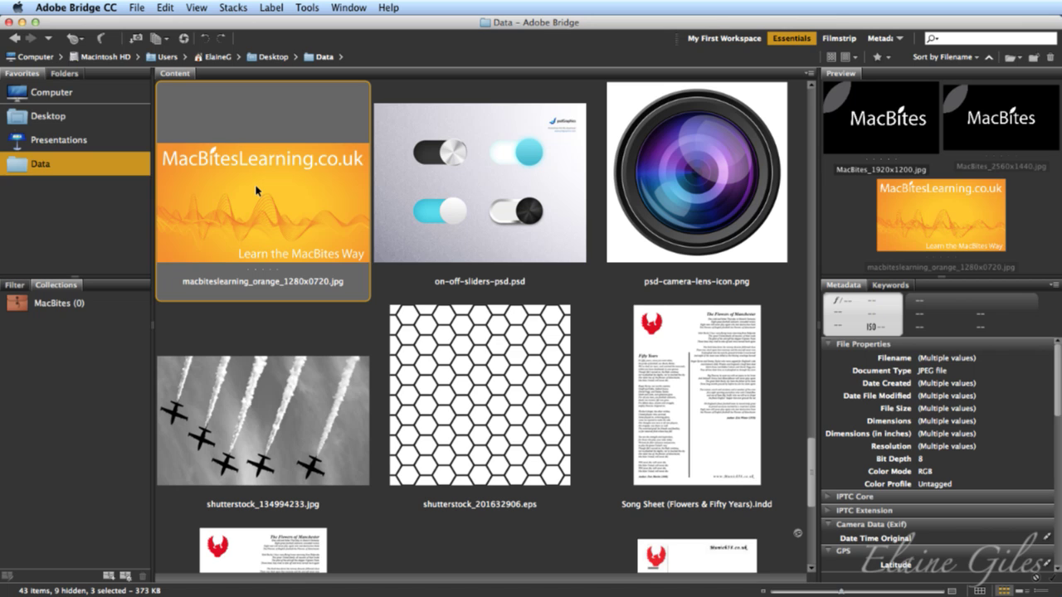
drag(255, 190, 59, 310)
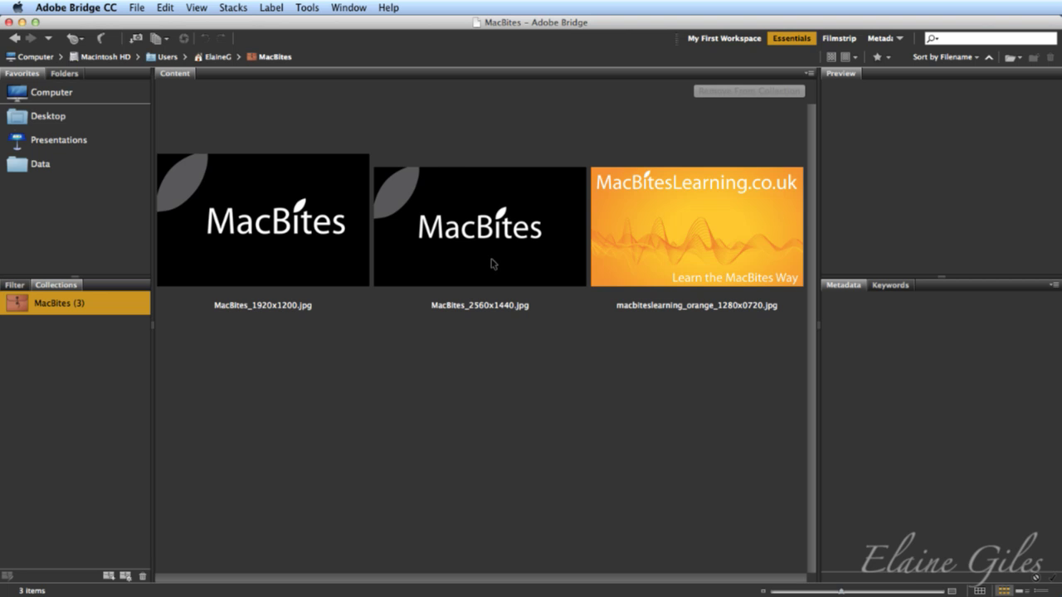
Step: Open the Chapter Markers - 600 folder inside Data and preview zzz_credits_copyright_2013.jpg and showart.jpg
click(17, 166)
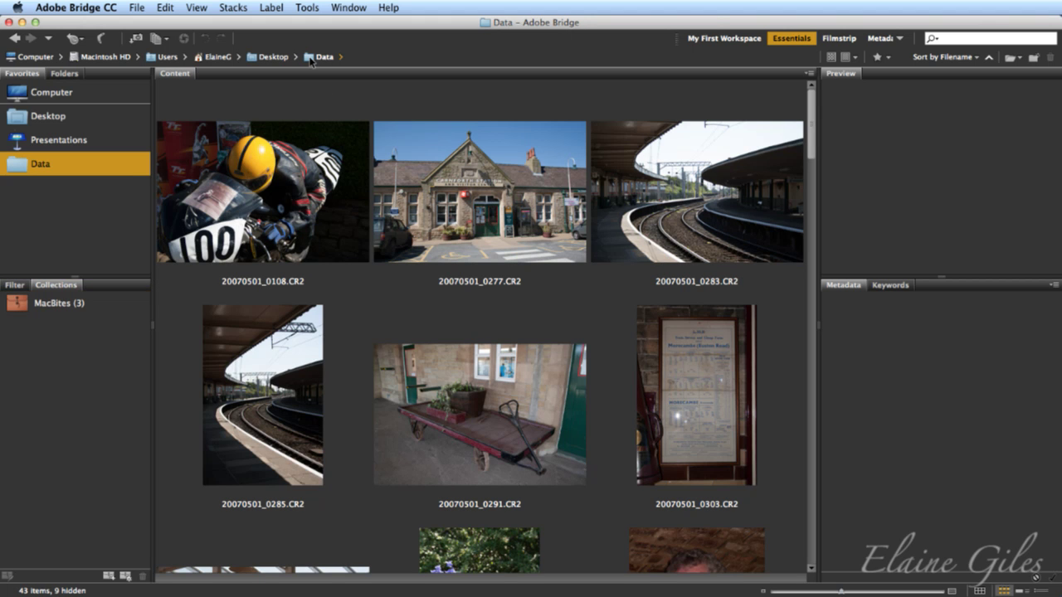
click(311, 60)
click(380, 97)
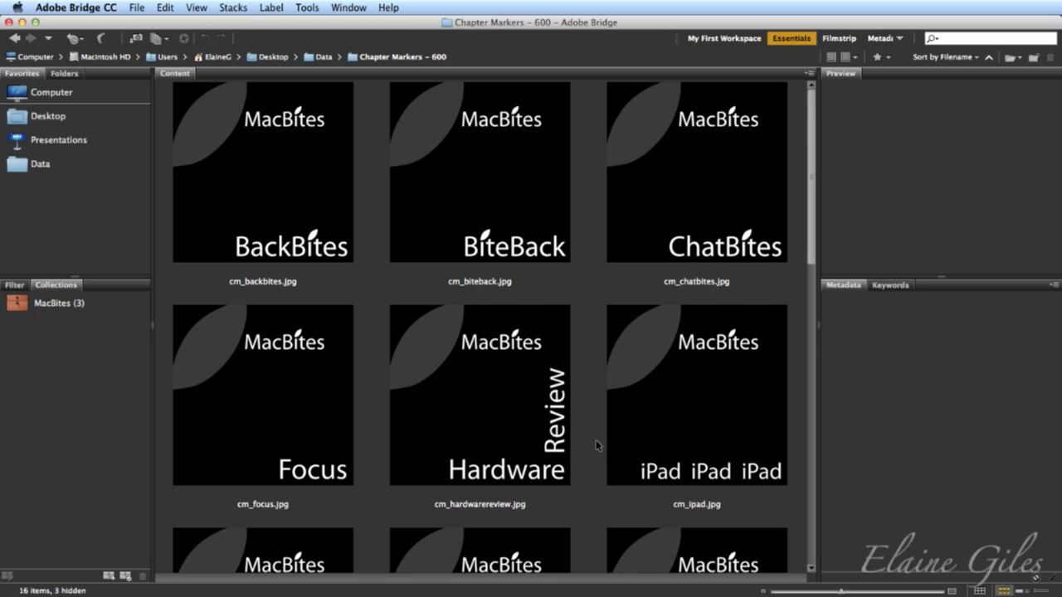
scroll(596, 440, down, 10)
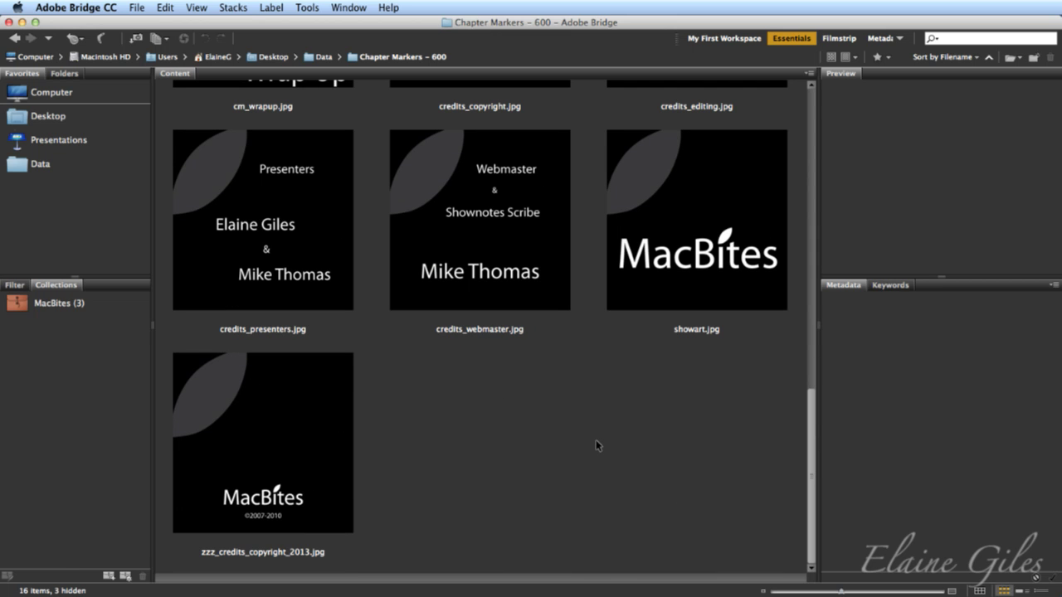
click(273, 437)
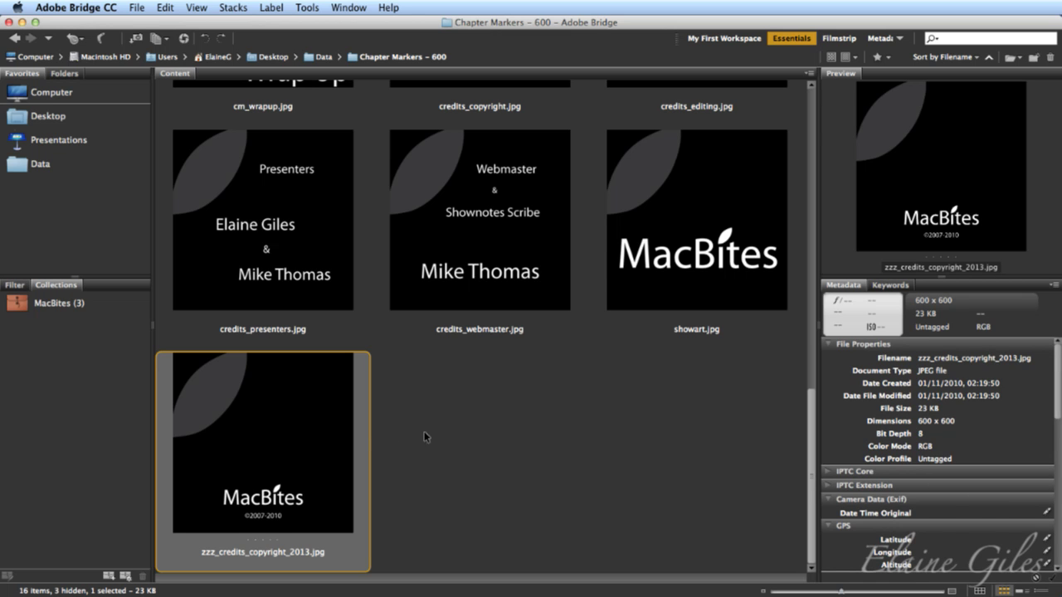
click(684, 258)
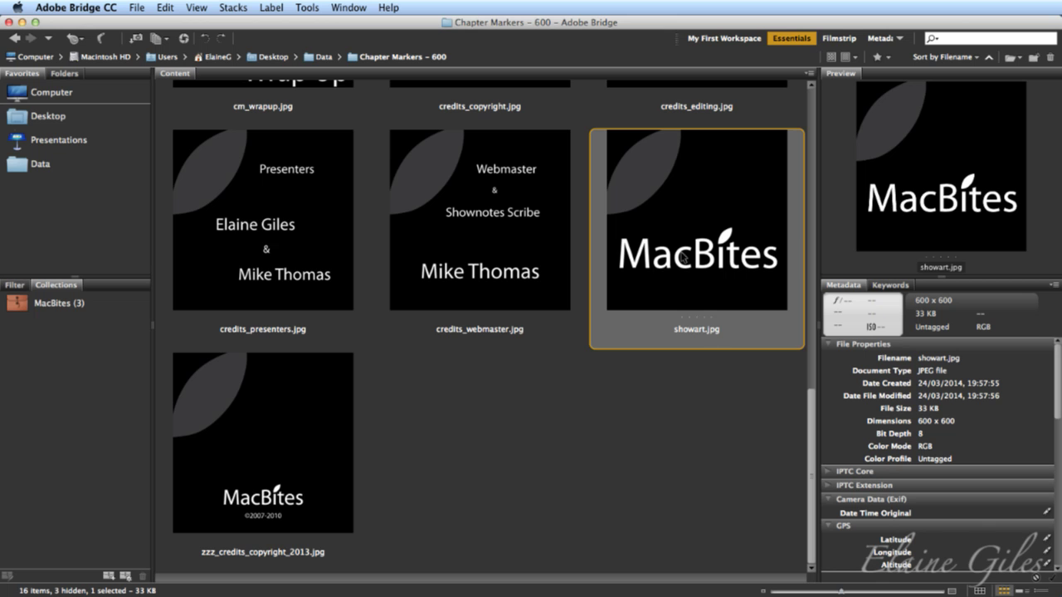
Step: Add every image in Chapter Markers - 600 except zzz_credits_copyright_2013.jpg to the MacBites collection
scroll(682, 257, up, 5)
scroll(682, 257, up, 5)
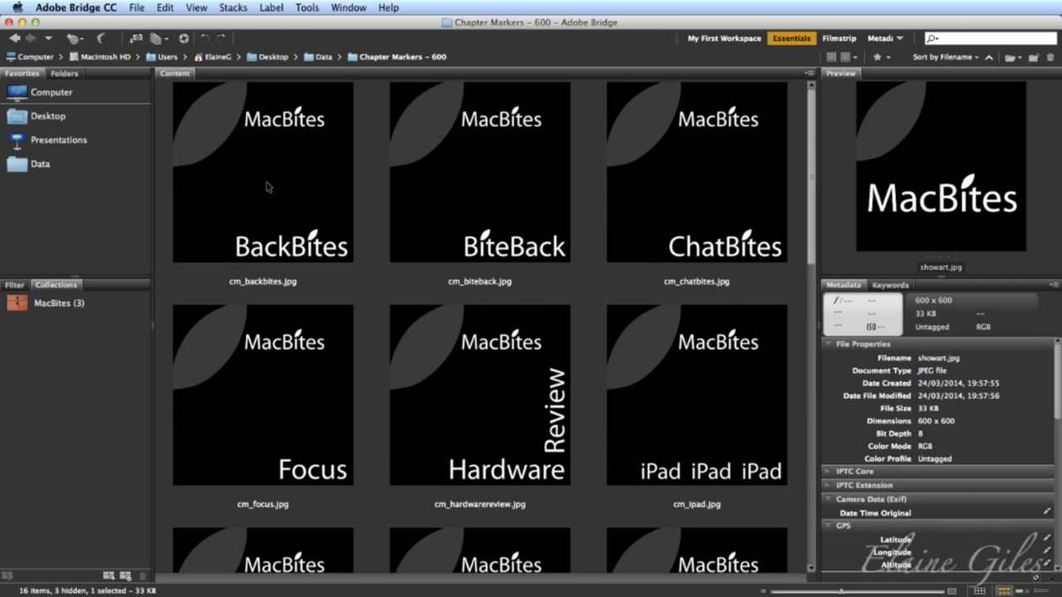
key(super+a)
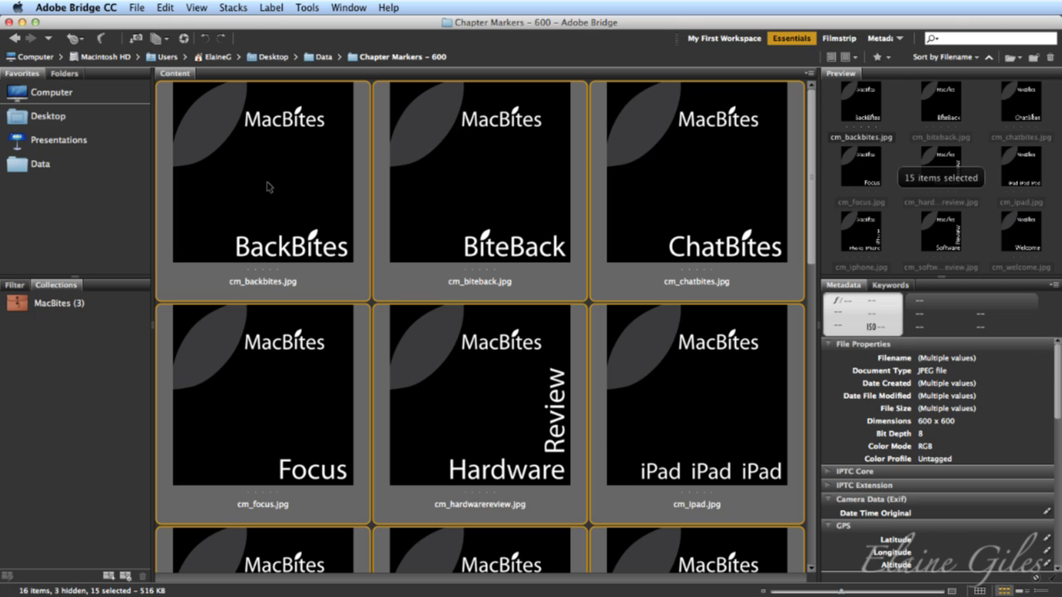
scroll(331, 218, down, 10)
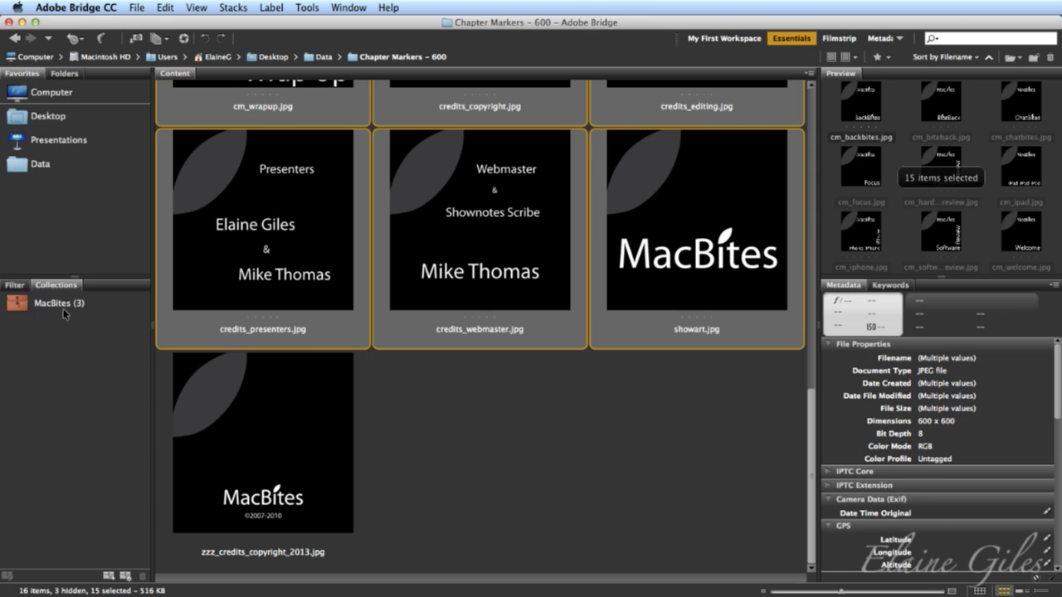
drag(215, 261, 58, 308)
Step: Open the MacBites collection and check the source locations of MacBites_2560x1440.jpg, macbiteslearning_orange_1280x0720.jpg and MacBites_1920x1200.jpg
click(58, 309)
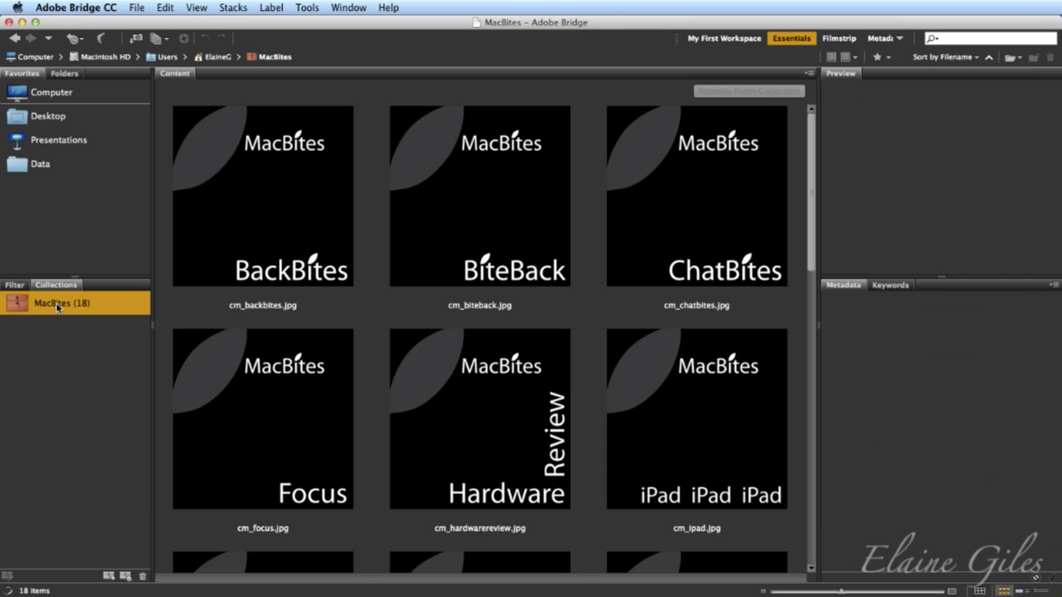
scroll(603, 346, down, 10)
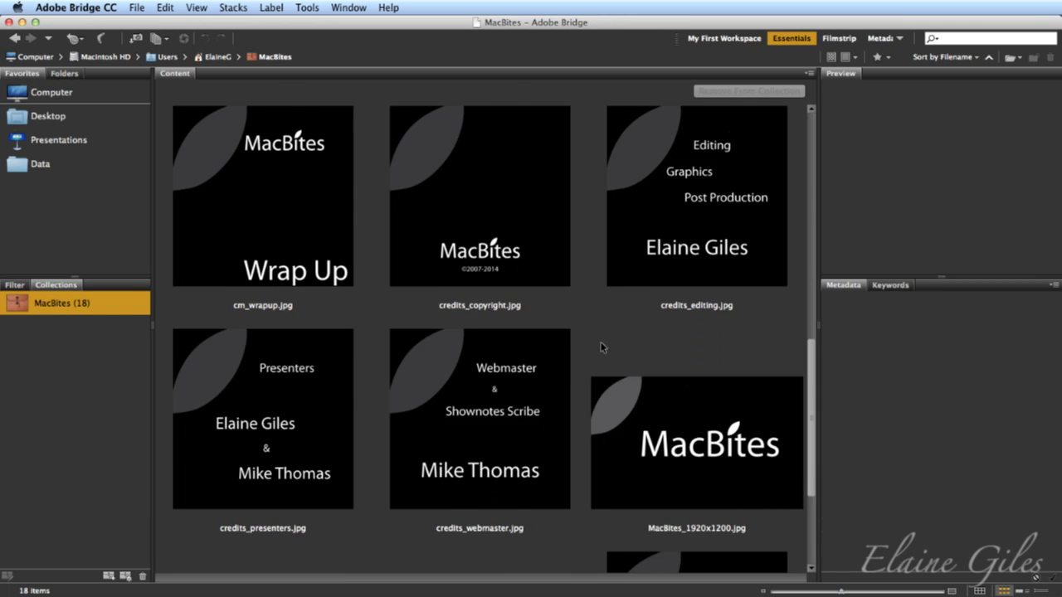
click(315, 463)
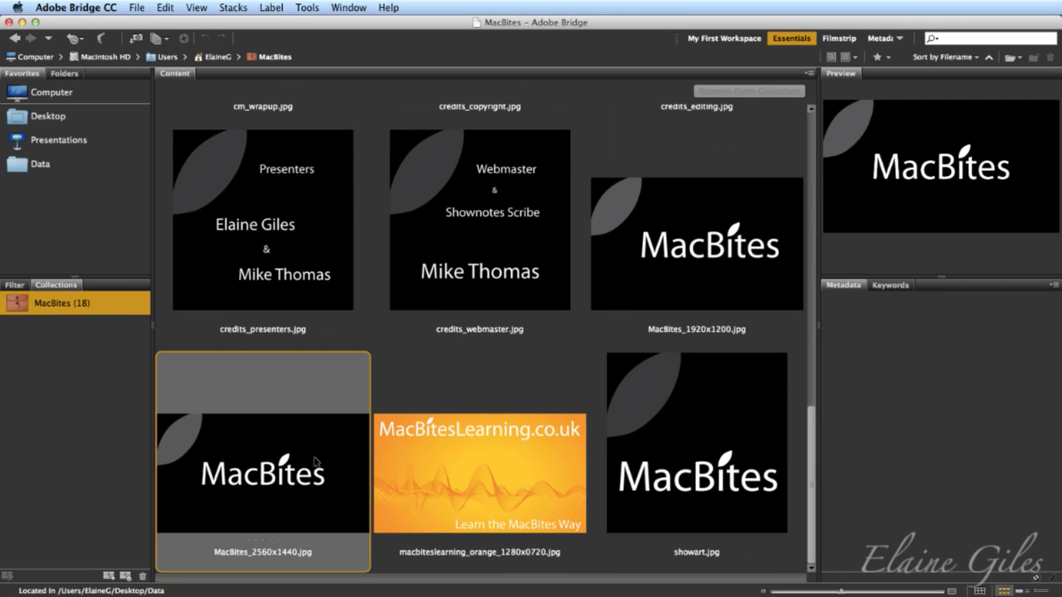
click(493, 465)
click(719, 254)
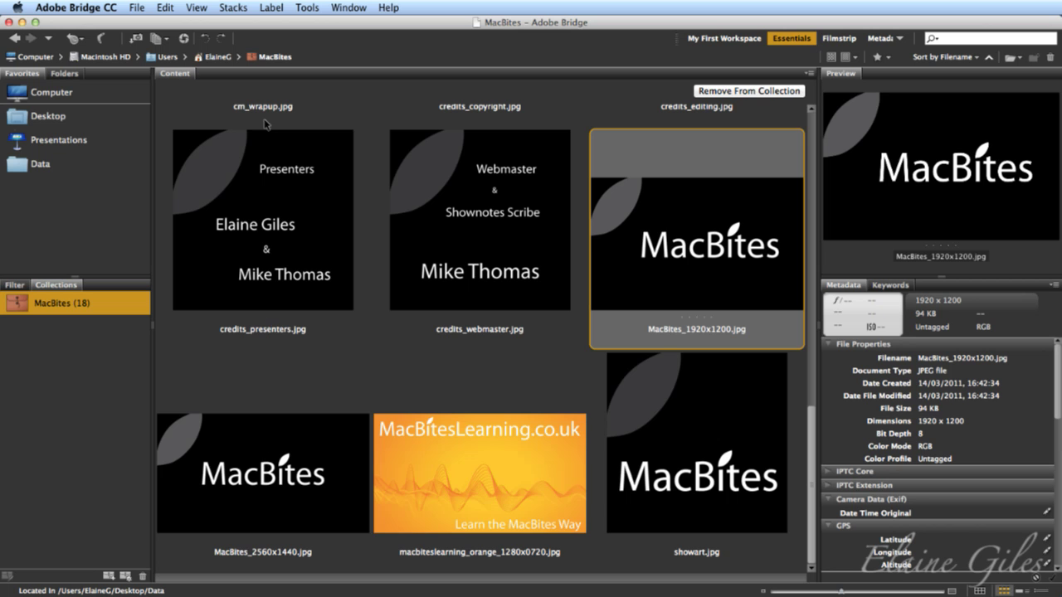
Step: Go back to the Chapter Markers - 600 folder and compare zzz_credits_copyright_2013.jpg with credits_copyright.jpg
click(41, 166)
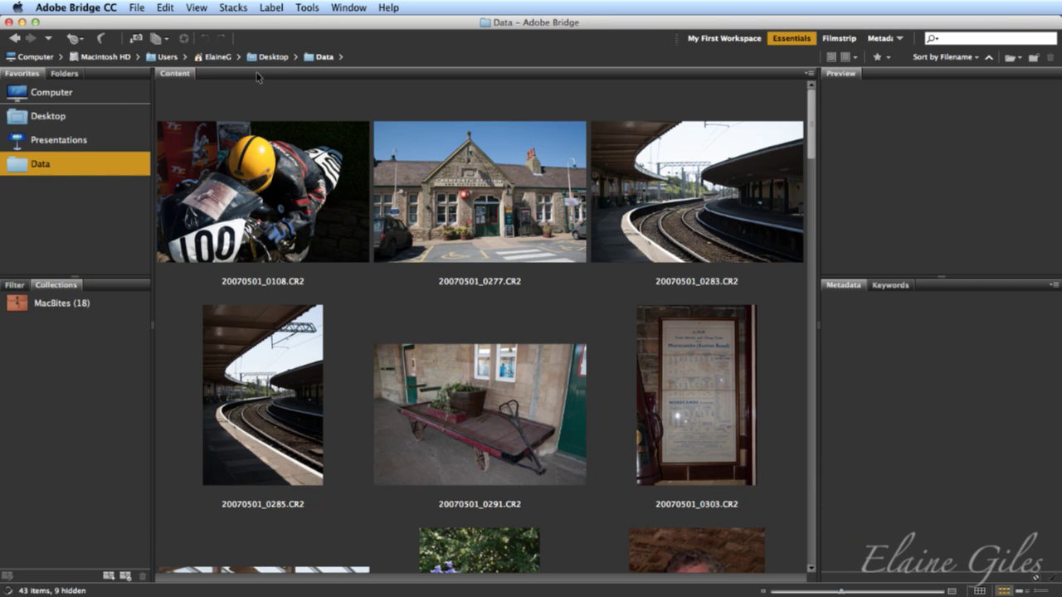
click(314, 57)
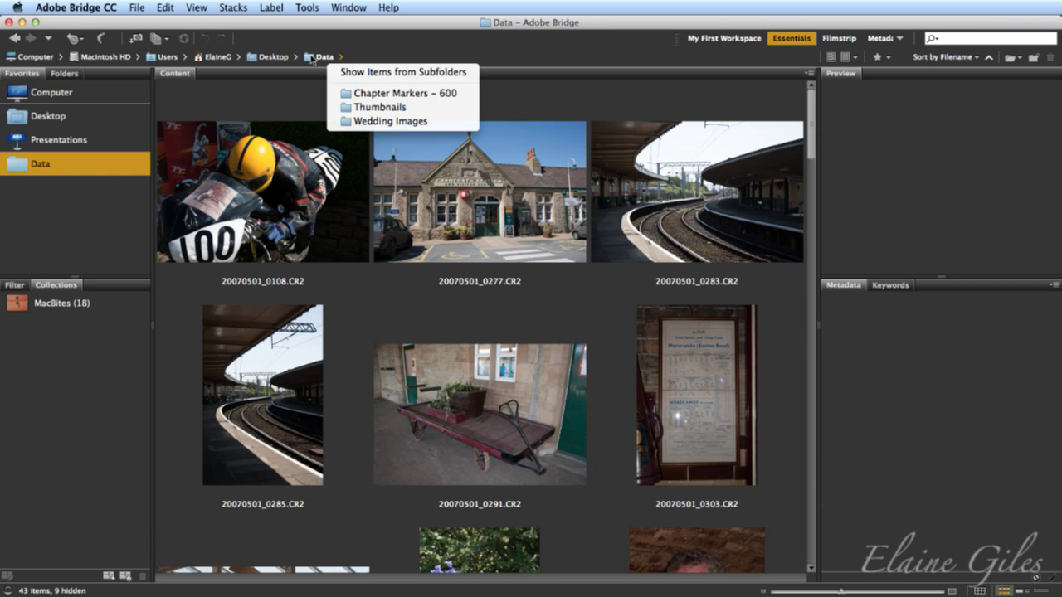
click(348, 88)
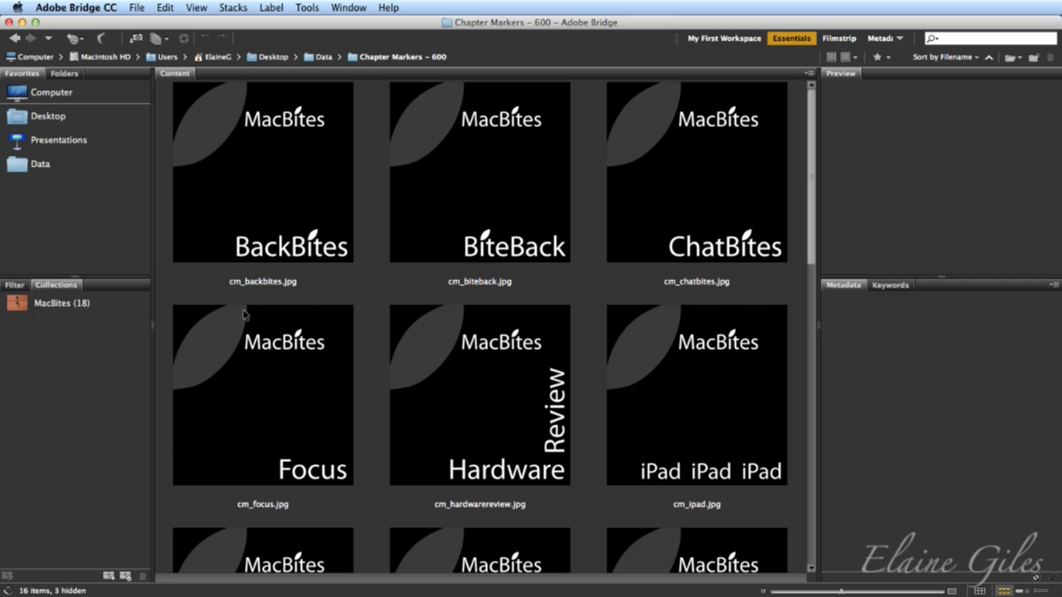
scroll(242, 316, down, 8)
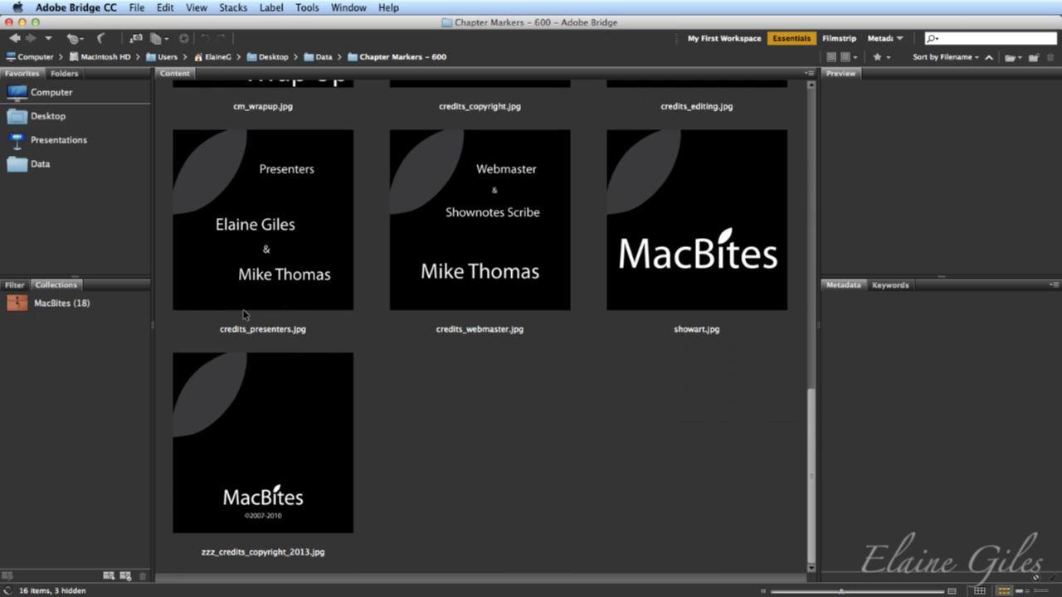
click(279, 427)
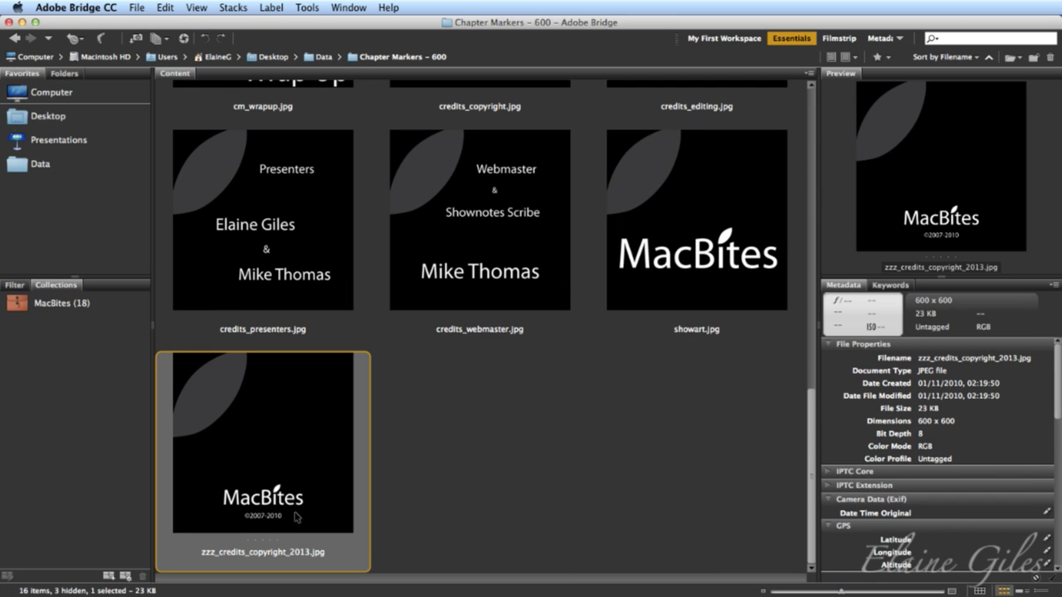
scroll(547, 272, up, 3)
scroll(547, 272, down, 3)
scroll(505, 257, up, 3)
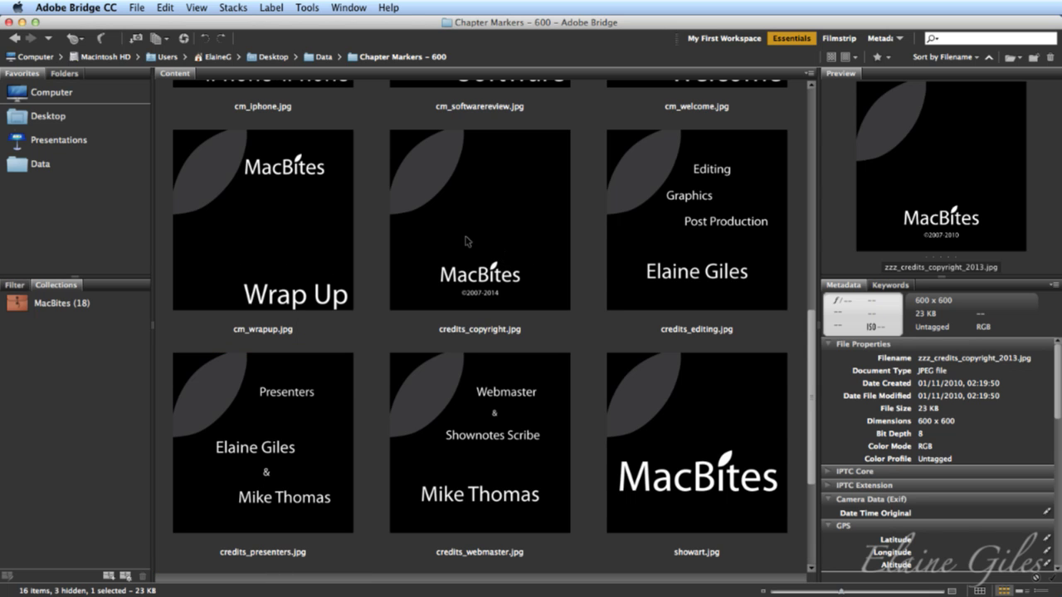
click(537, 295)
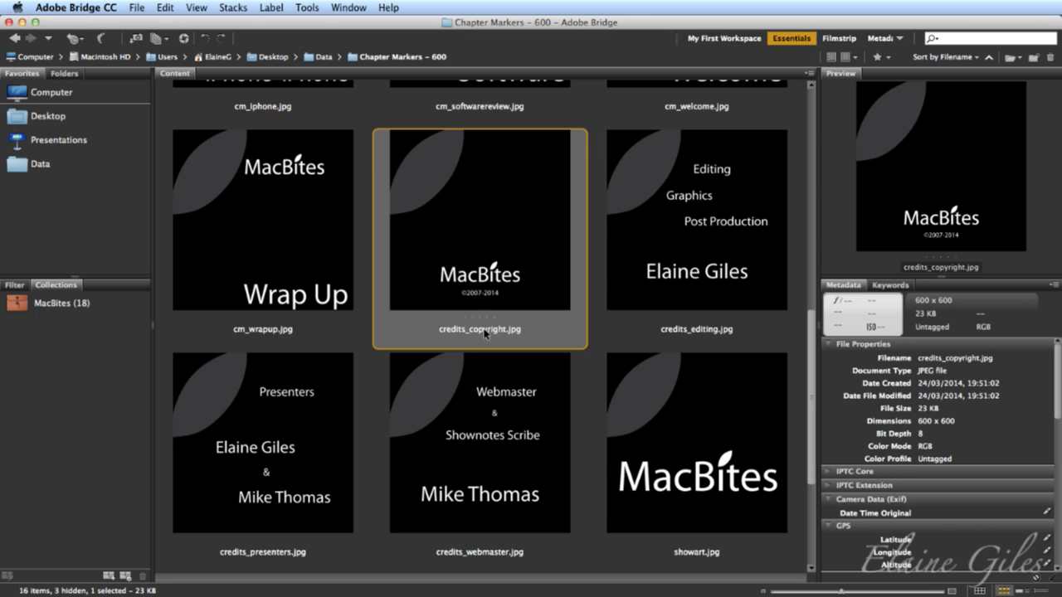
scroll(485, 333, down, 3)
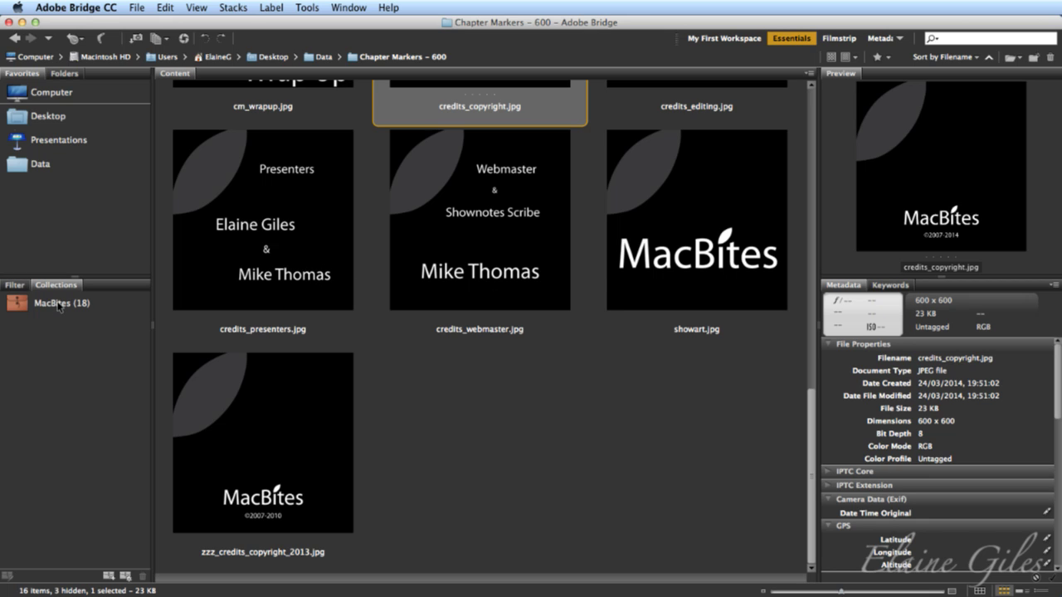
Step: Return to the Data folder and filter its contents to five-star files
click(321, 58)
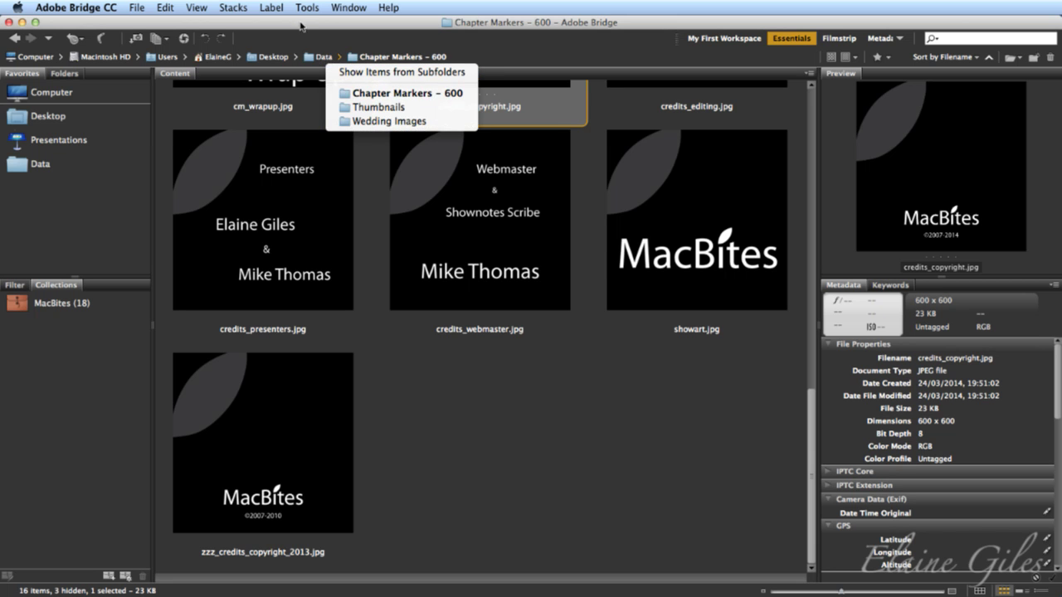
click(321, 57)
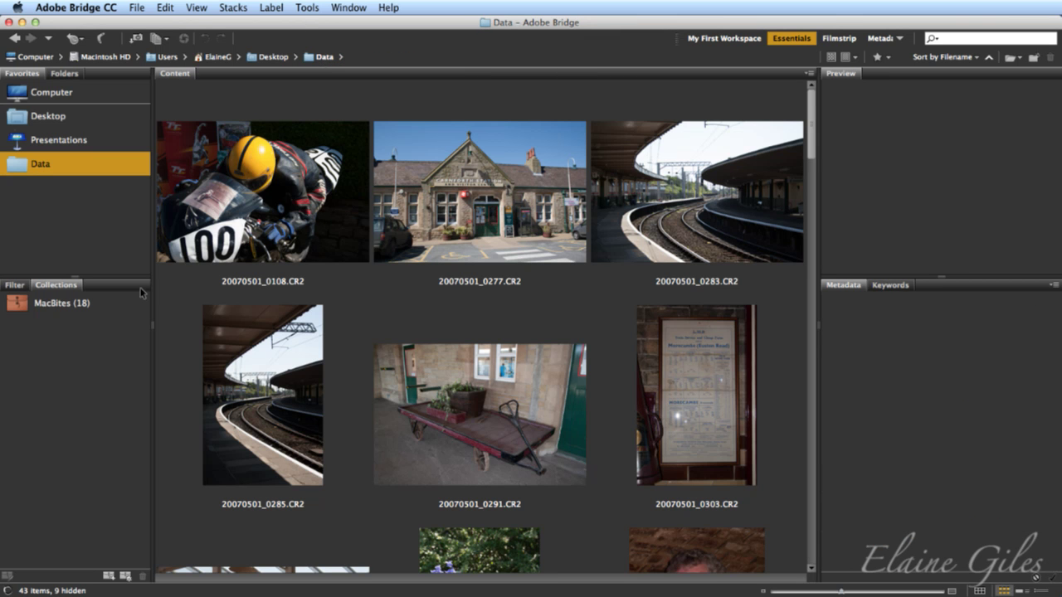
click(15, 285)
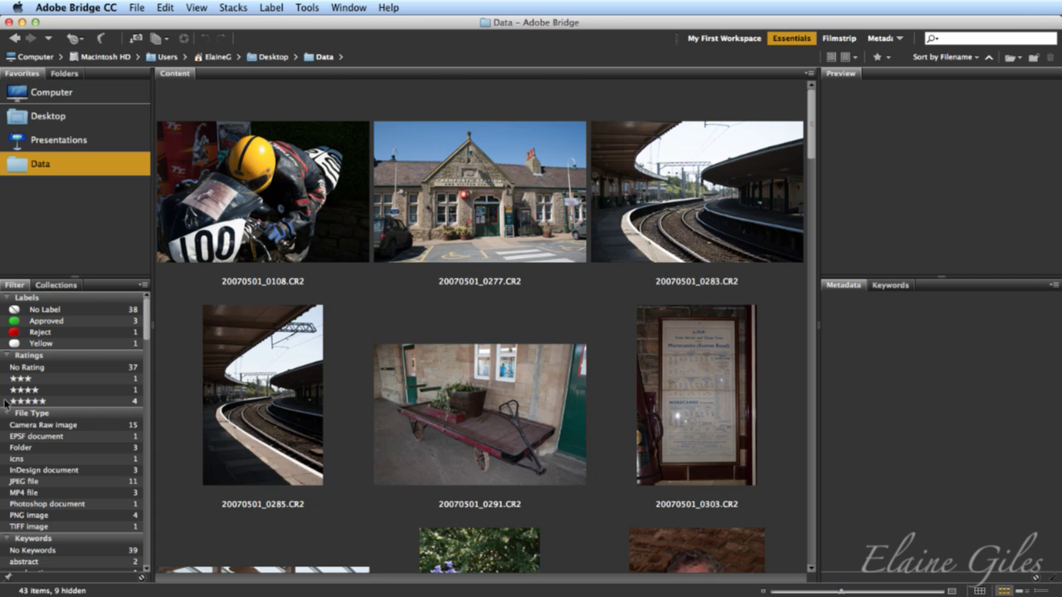
click(7, 402)
Step: Add the five-star files IMG_0034.CR2, IMG_2765.CR2, IMG_2767.CR2 and IMG_2770.CR2 to the MacBites collection
click(272, 154)
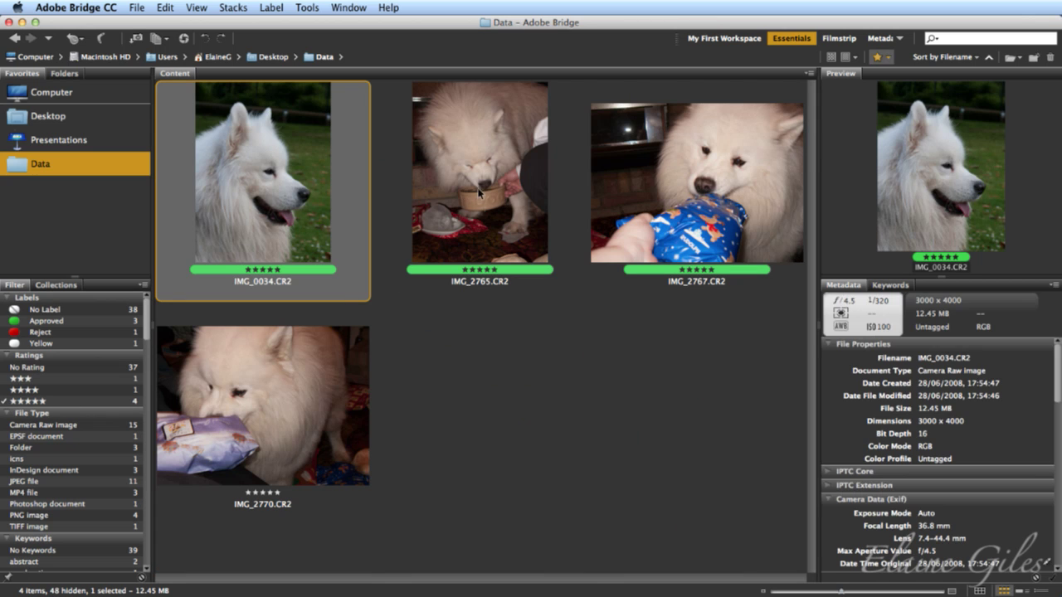
super+click(550, 187)
super+click(642, 192)
super+click(291, 386)
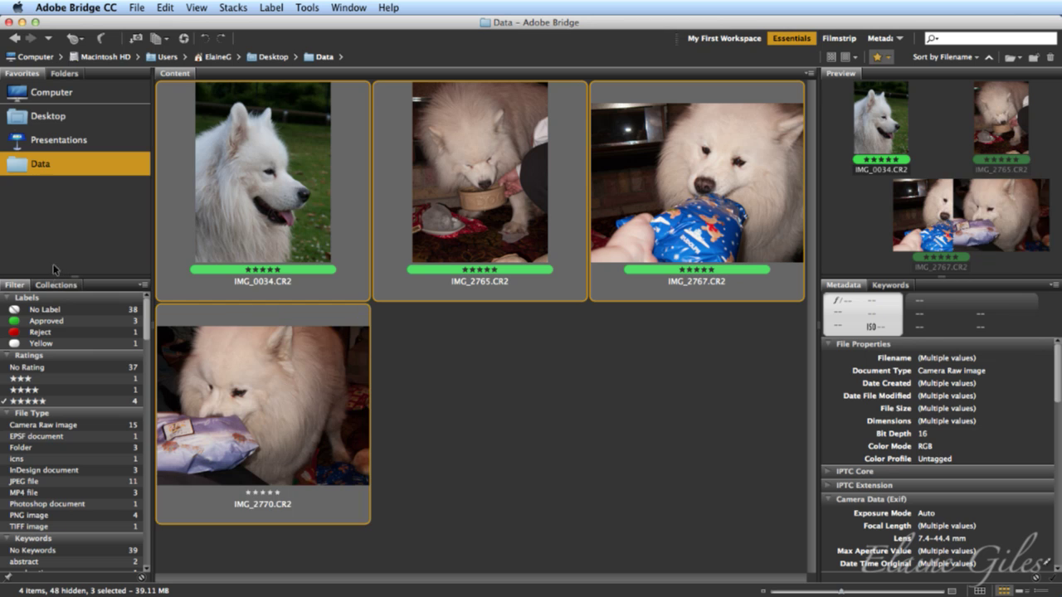
click(52, 284)
drag(249, 390, 77, 307)
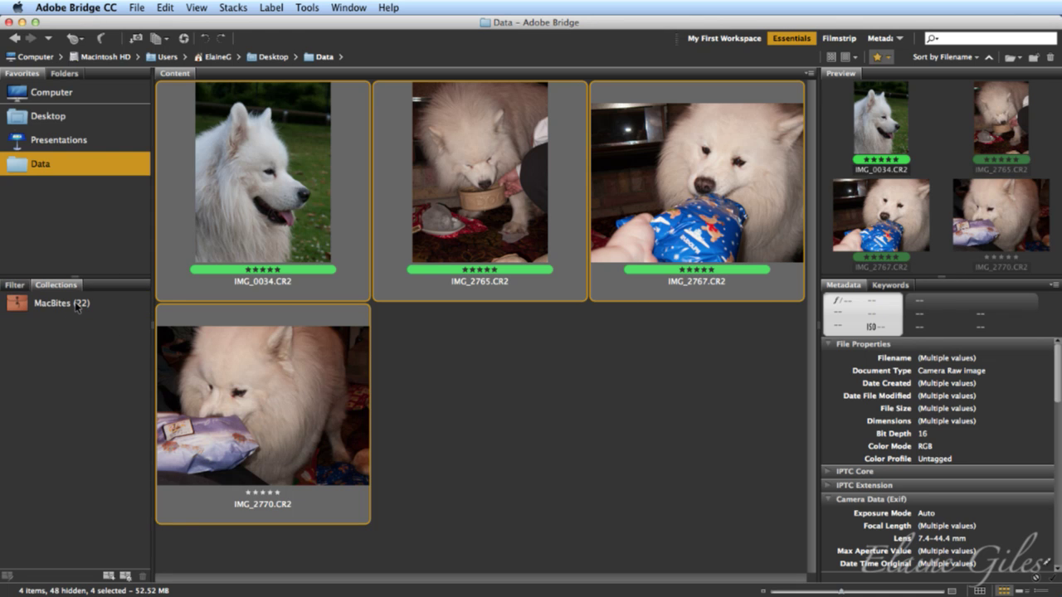
Step: Open the MacBites collection and change the rating of IMG_0034.CR2 to three stars
click(77, 306)
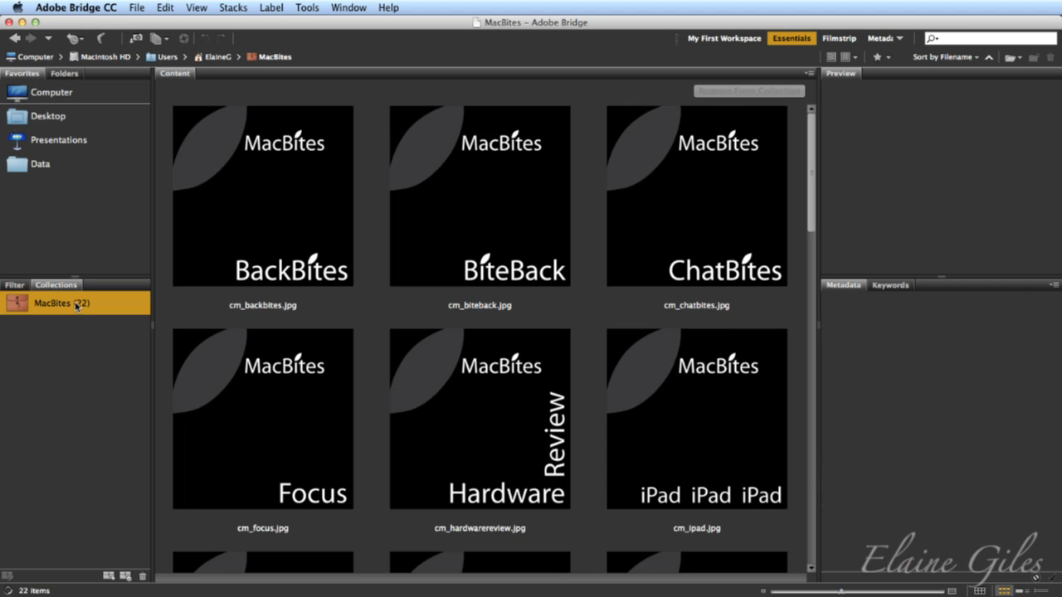
scroll(394, 395, down, 3)
scroll(394, 395, down, 12)
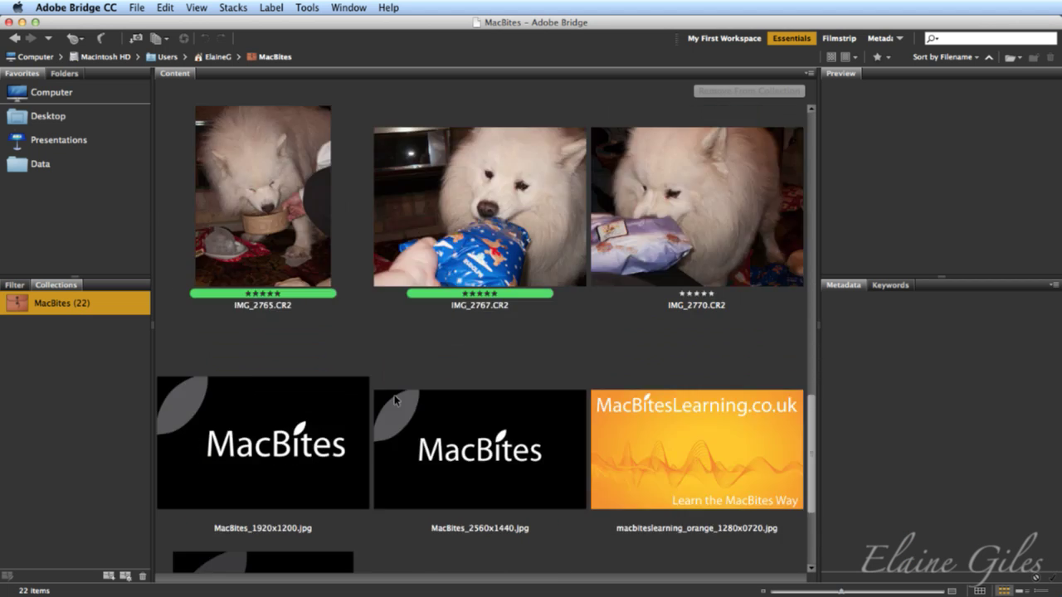
scroll(394, 395, up, 8)
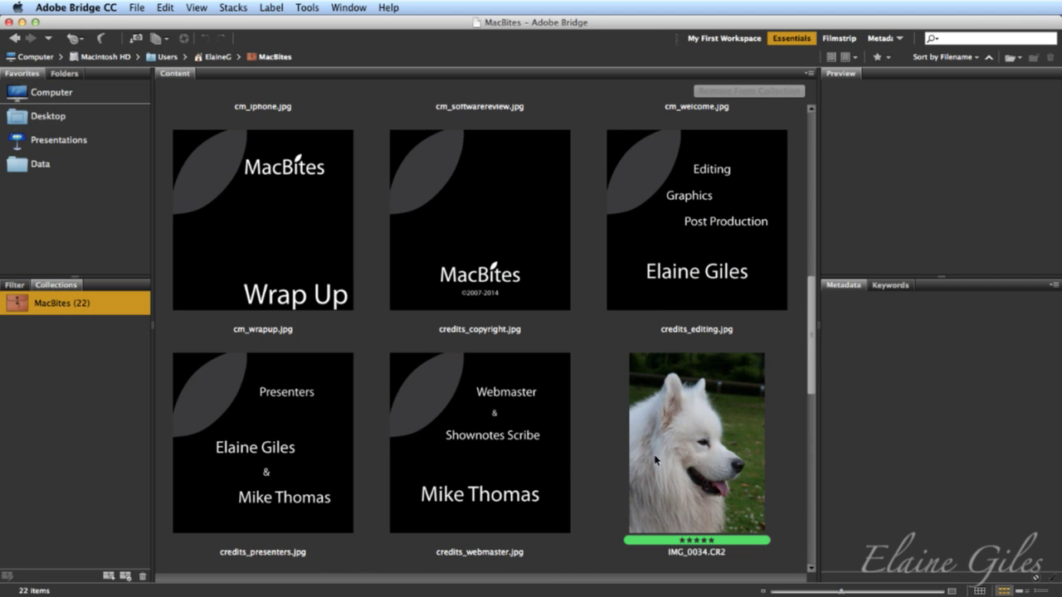
click(717, 443)
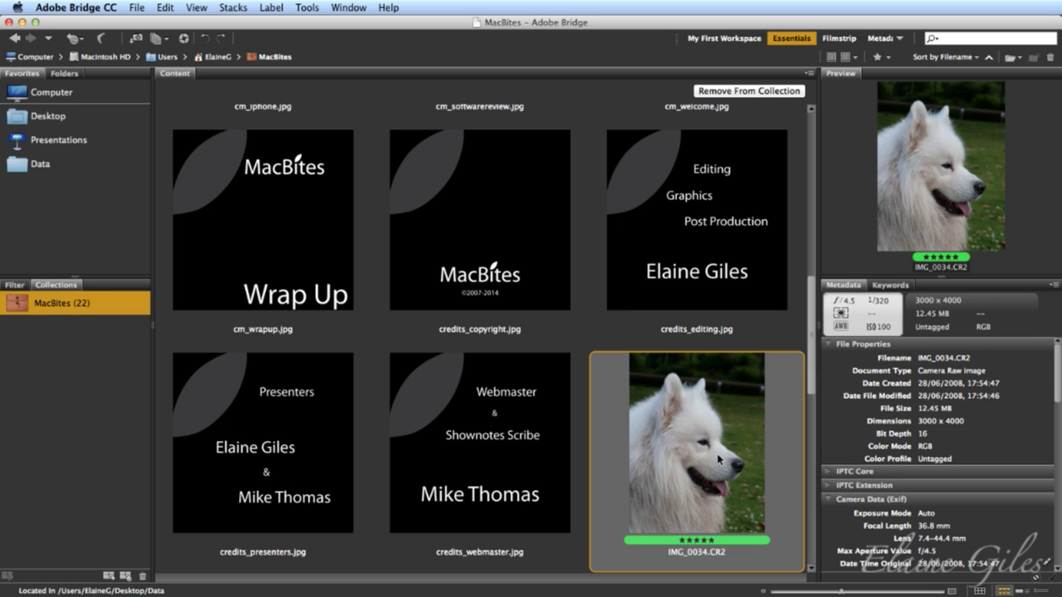
click(699, 540)
Step: Return to the Data folder and filter its contents to files labelled Approved
click(29, 173)
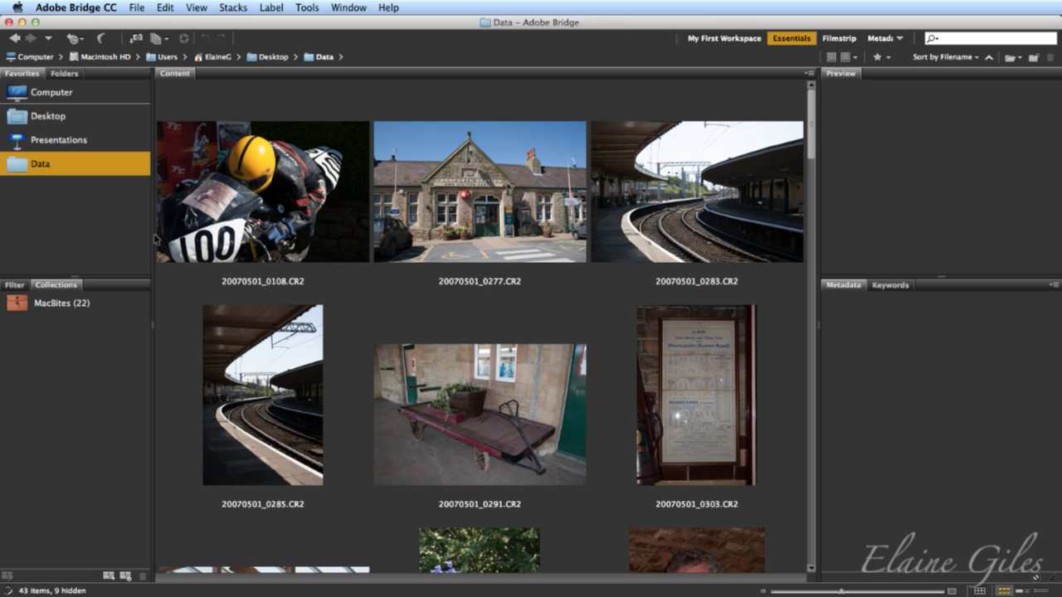
click(20, 286)
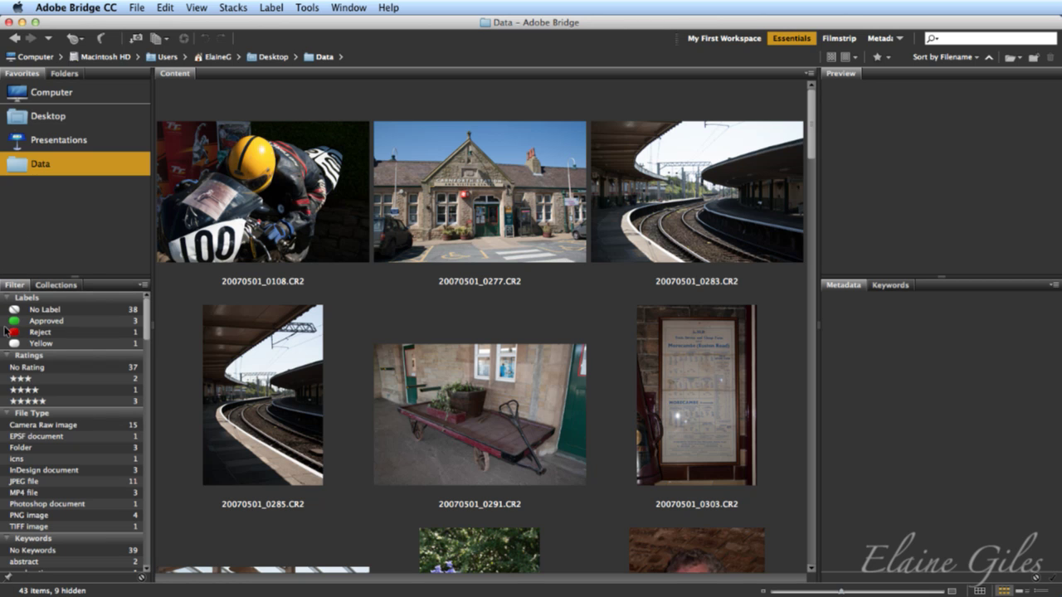
click(5, 321)
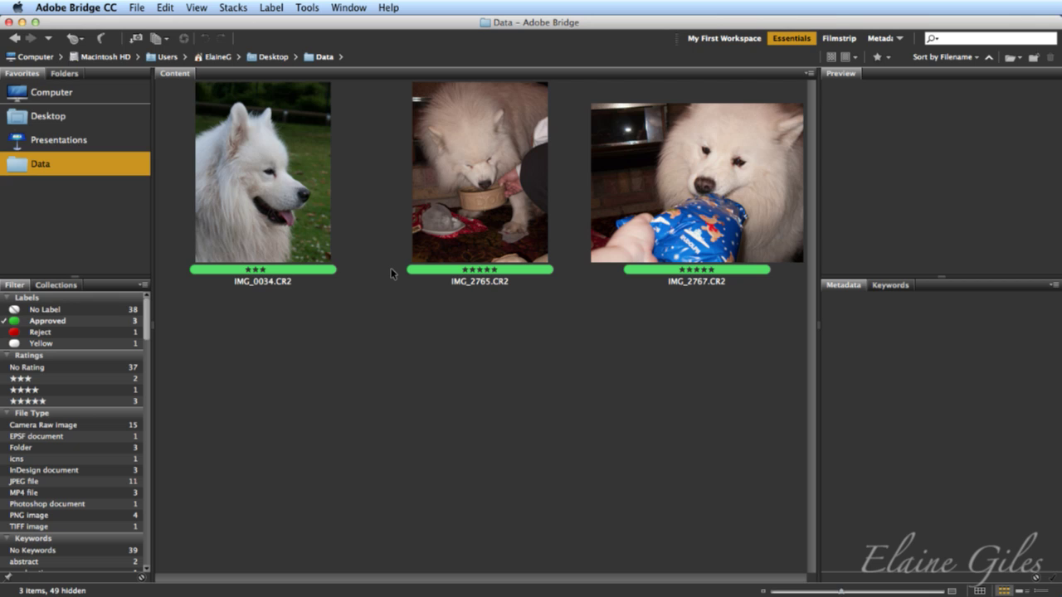
click(56, 284)
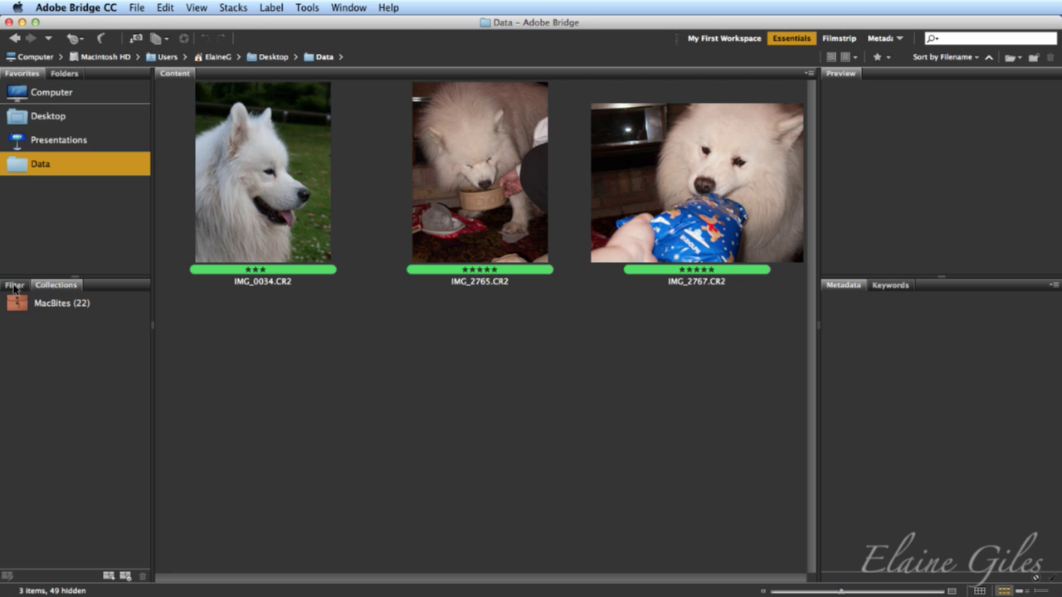
click(15, 285)
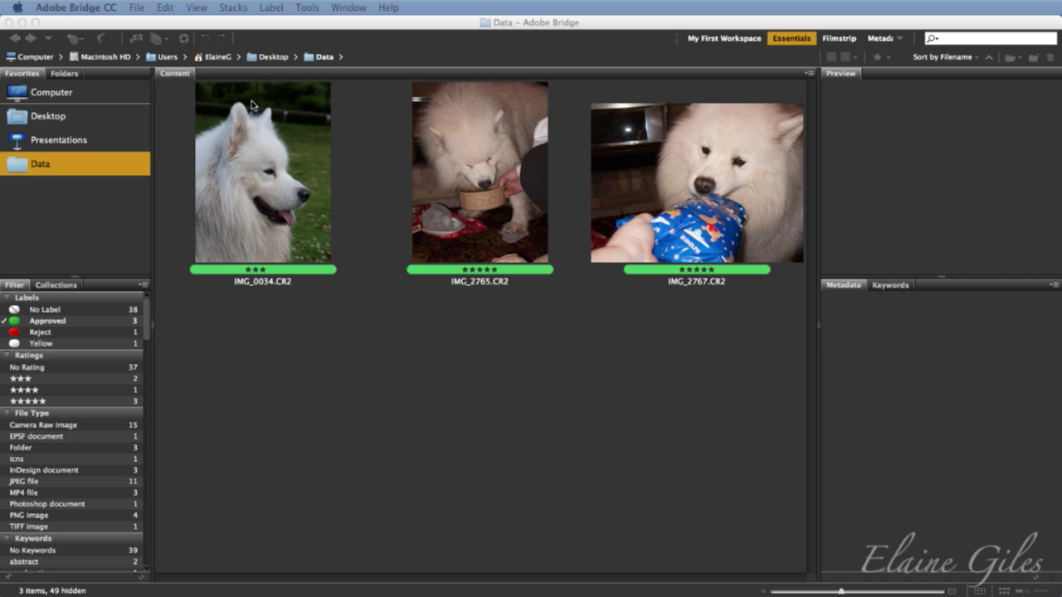
click(437, 29)
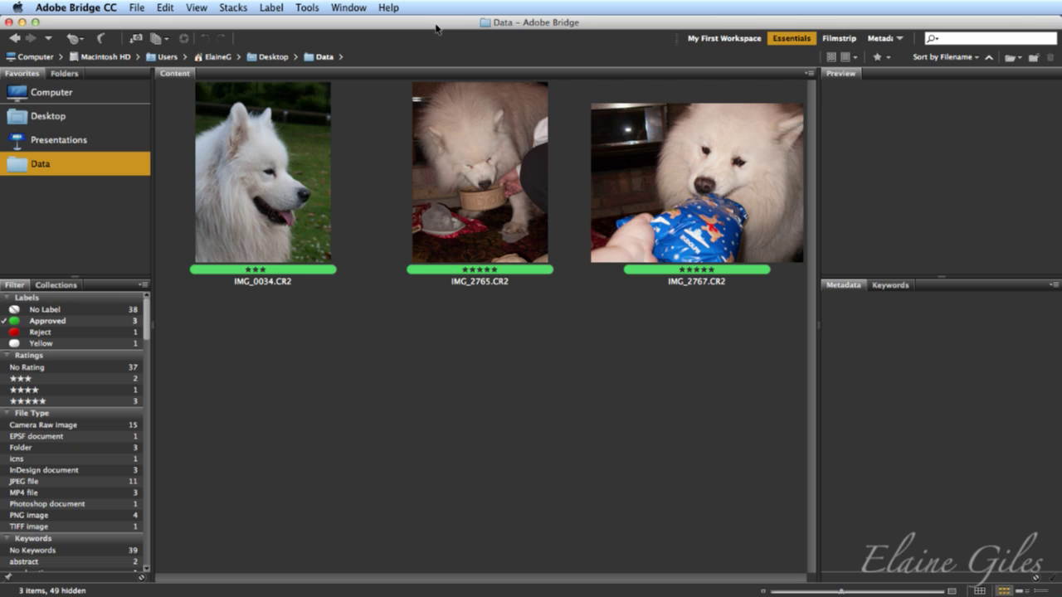
key(super+k)
Step: Clear the Approved label filter and select IMG_0034.CR2, IMG_2765.CR2, IMG_2767.CR2 and IMG_2770.CR2 in the Data folder
click(6, 321)
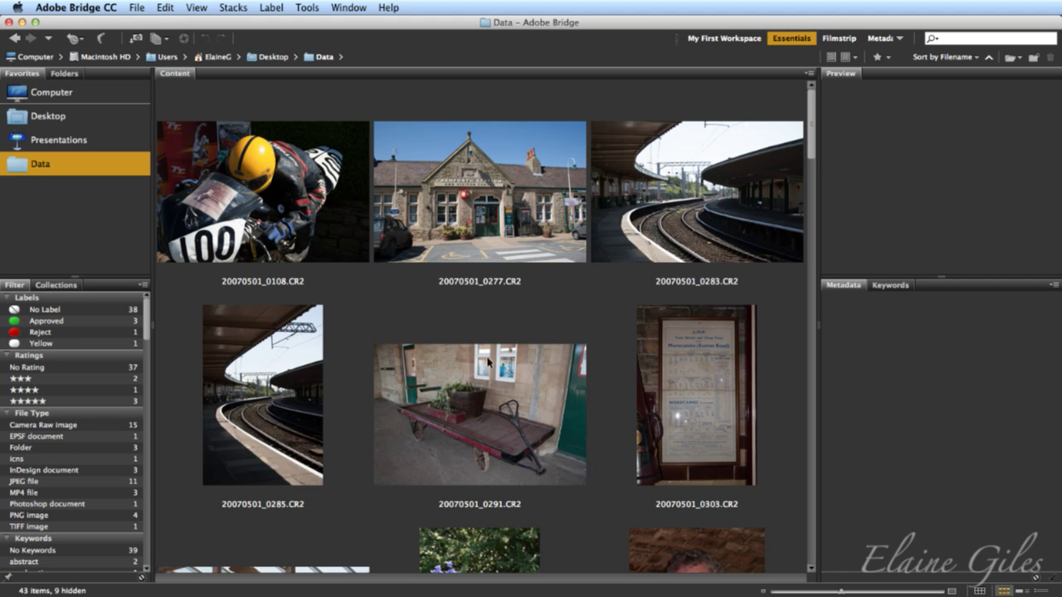
scroll(496, 364, down, 3)
scroll(497, 360, down, 5)
scroll(498, 360, down, 10)
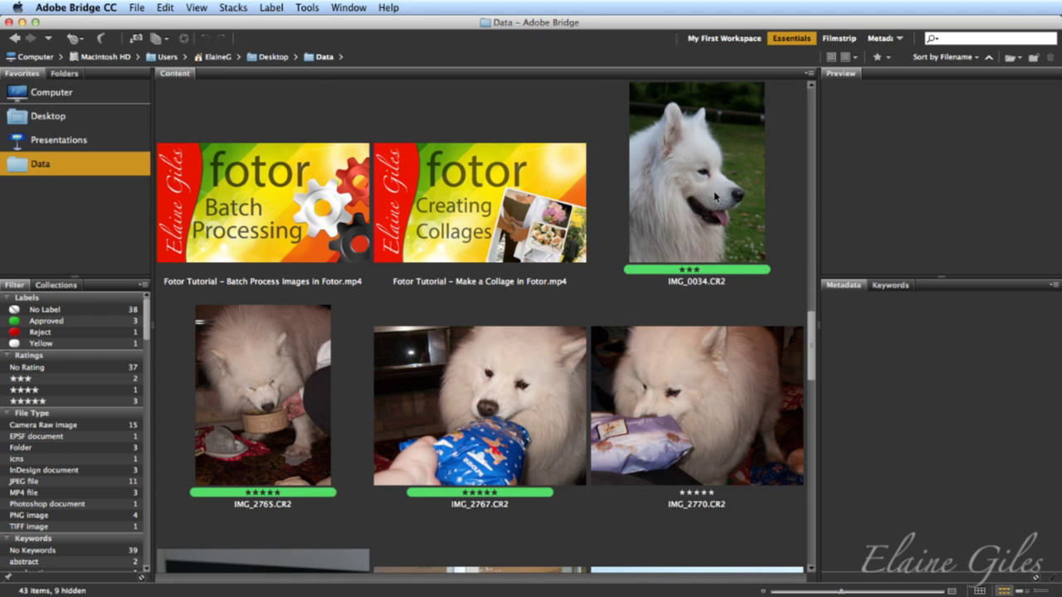
click(682, 221)
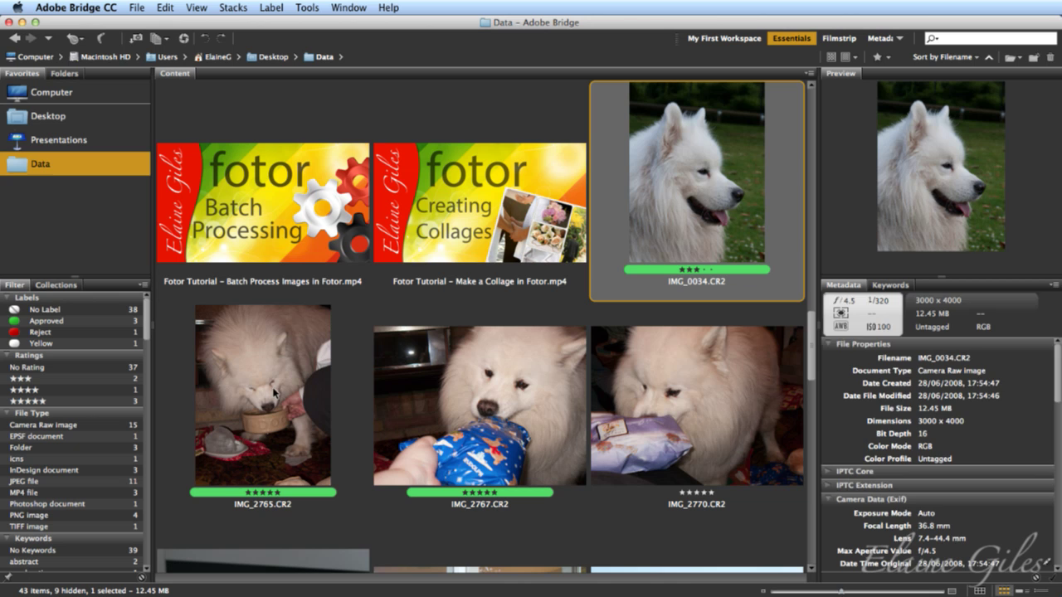
key(shift+Right)
key(shift+Right)
key(shift+Right)
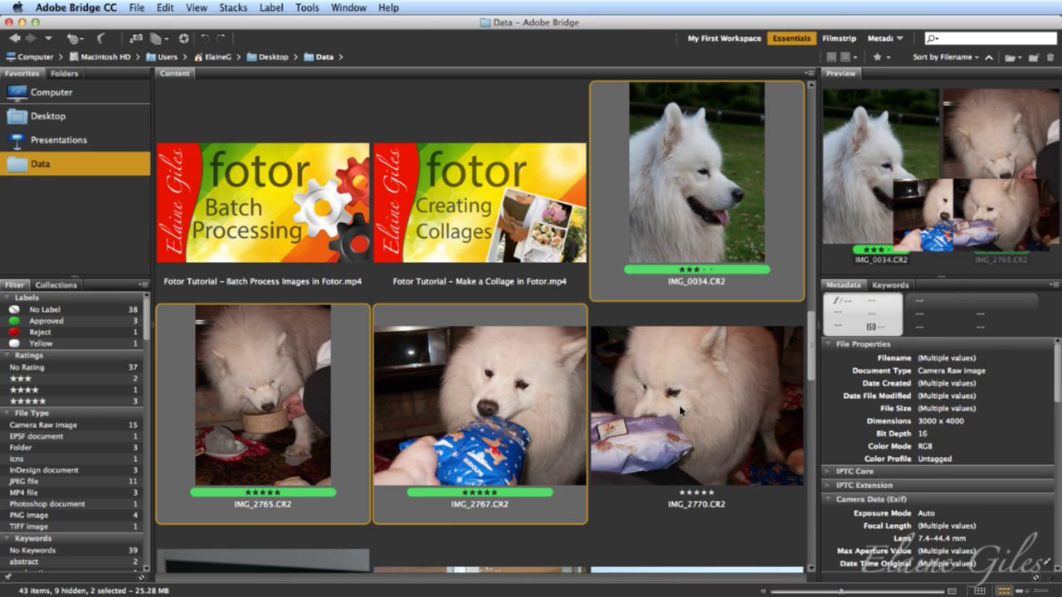
Step: Create a new top-level keyword named Meyer
click(886, 285)
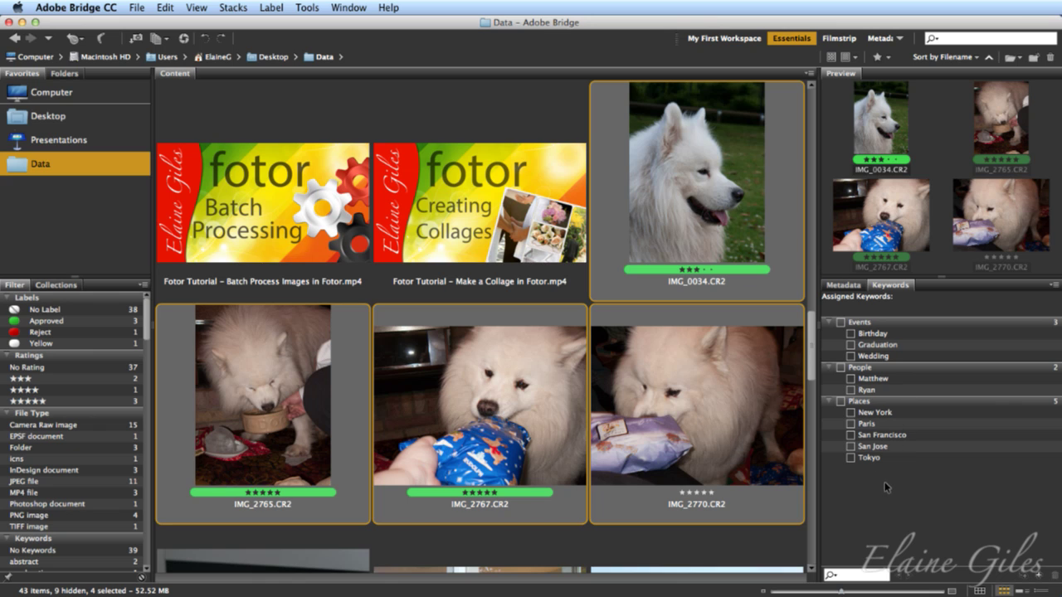
click(1038, 576)
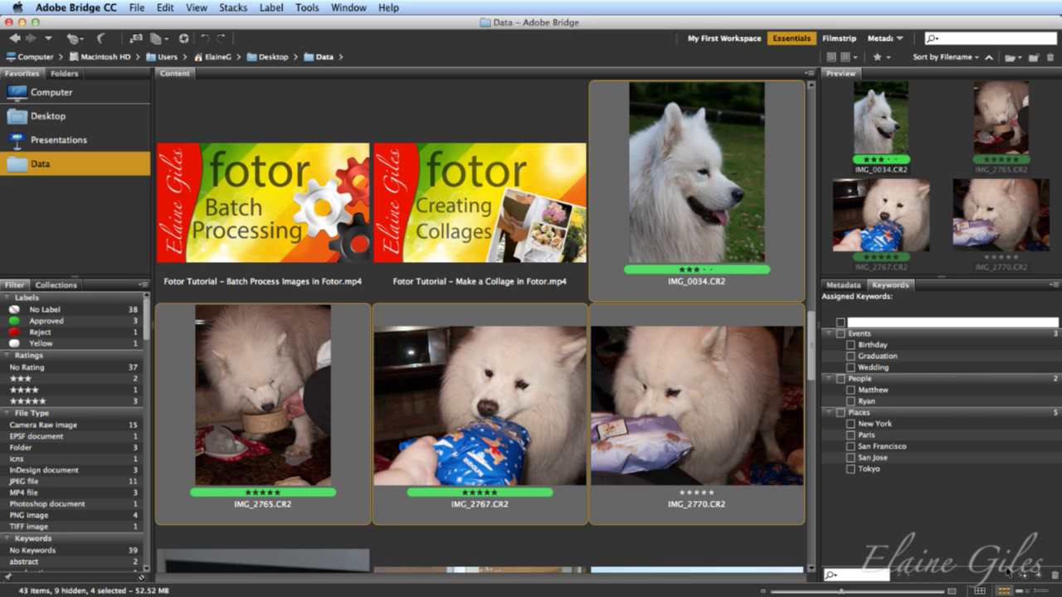
text(Meyer)
key(Return)
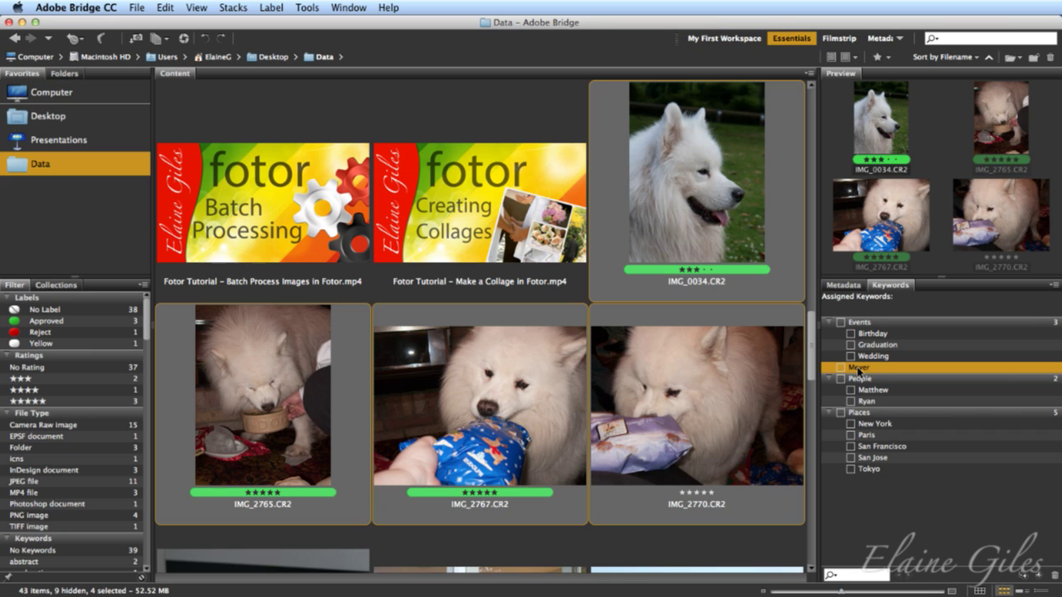
Step: Add the sub-keyword "7 years old" under Meyer and assign both keywords to the four selected dog photos
click(1024, 576)
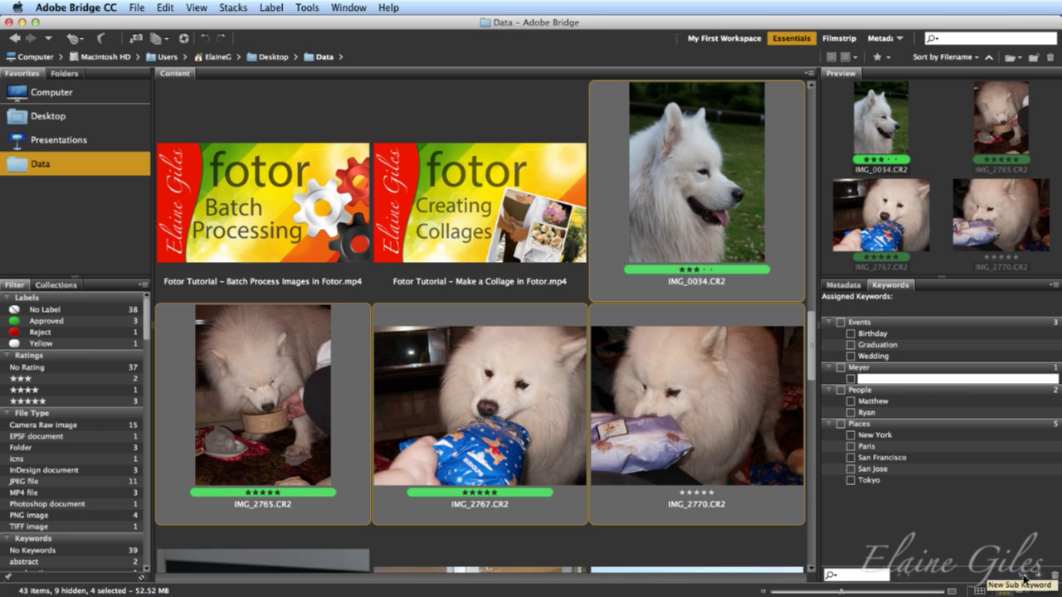
text(7)
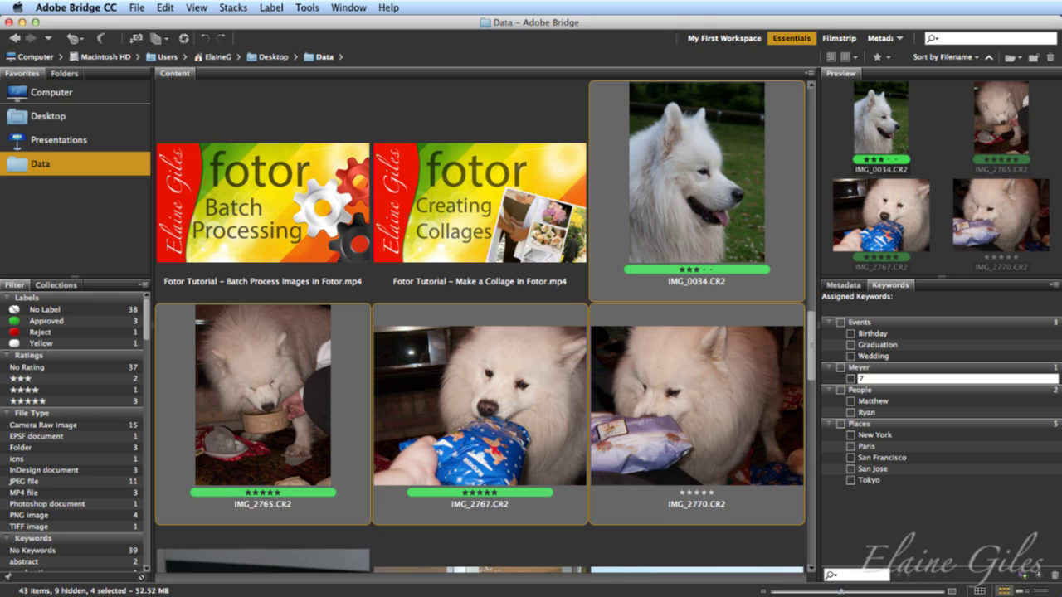
text( years old)
key(Return)
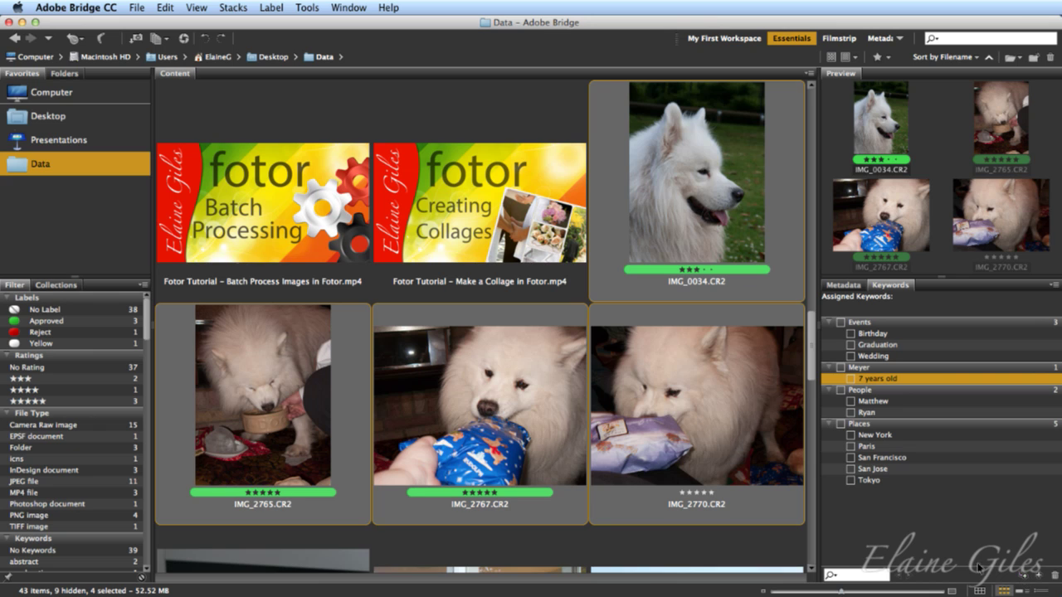
click(839, 368)
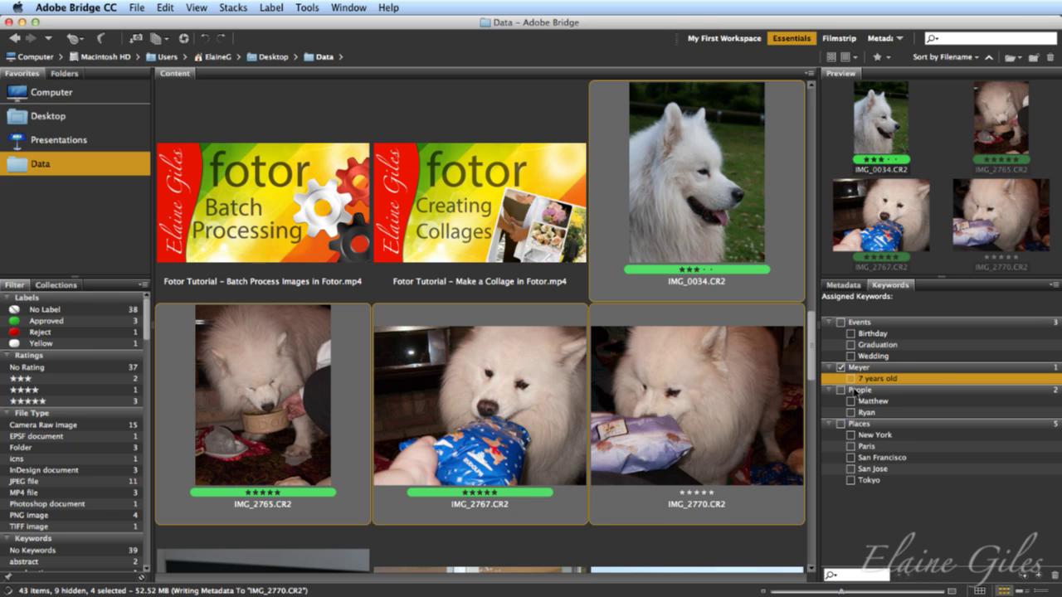
click(850, 379)
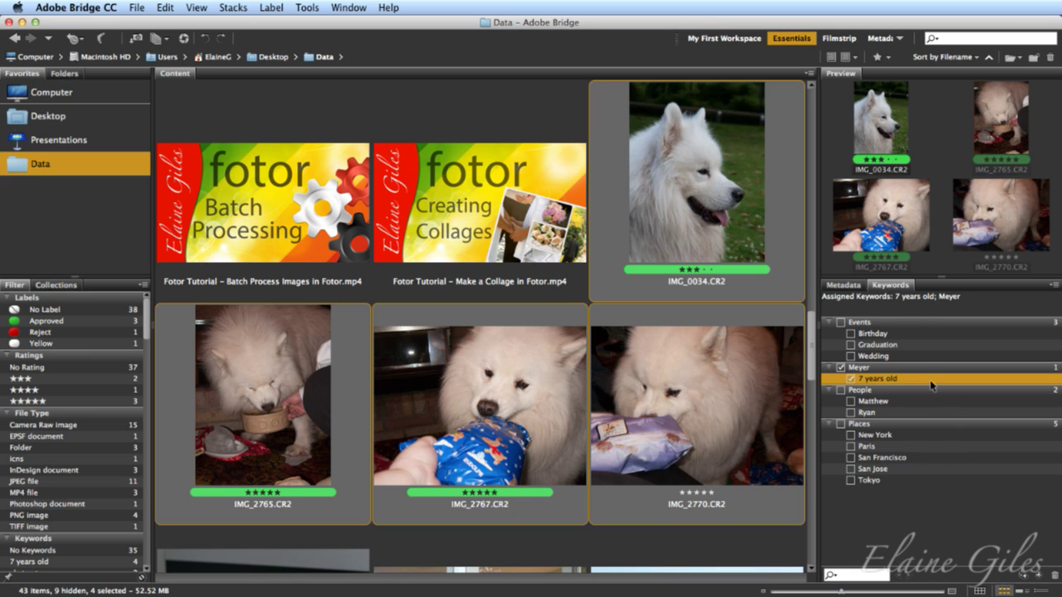
Step: Add a second sub-keyword "8 years old" under Meyer
click(922, 368)
click(1024, 574)
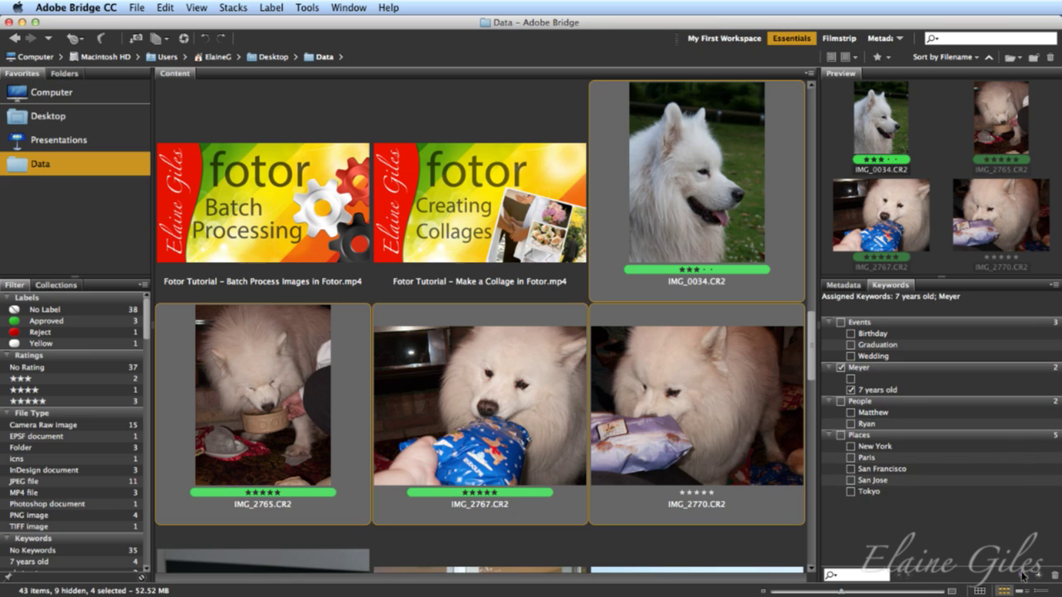
text(8 years old)
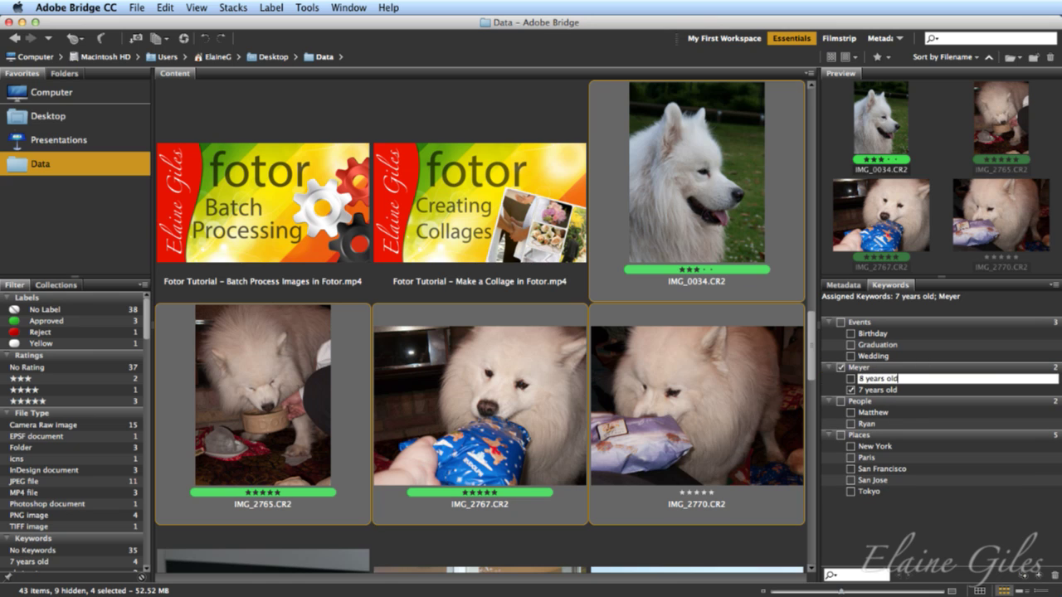
key(Return)
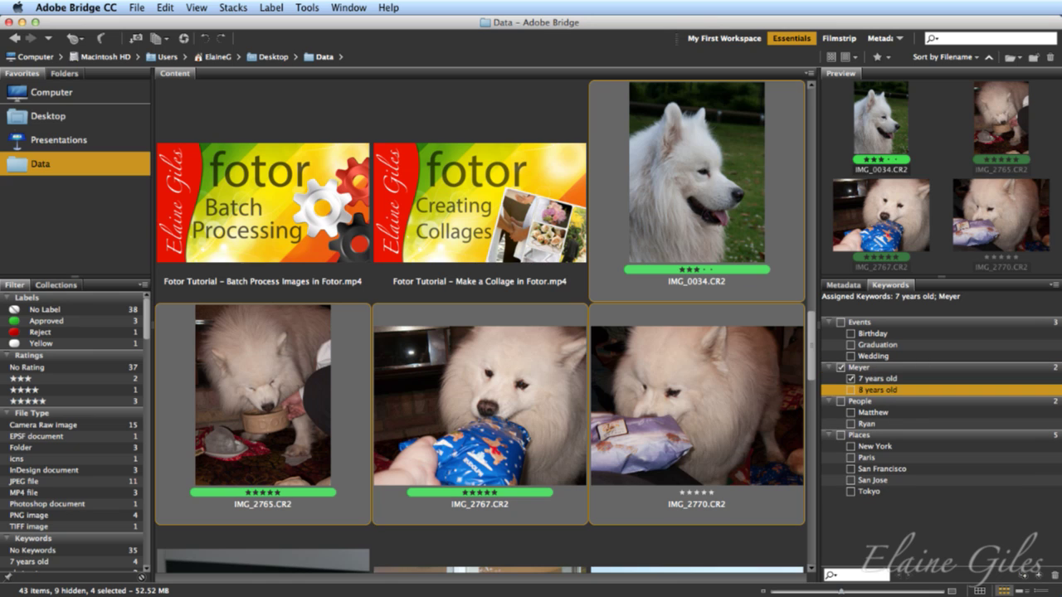
Step: Replace the "7 years old" keyword of IMG_0034.CR2 with "8 years old"
click(680, 448)
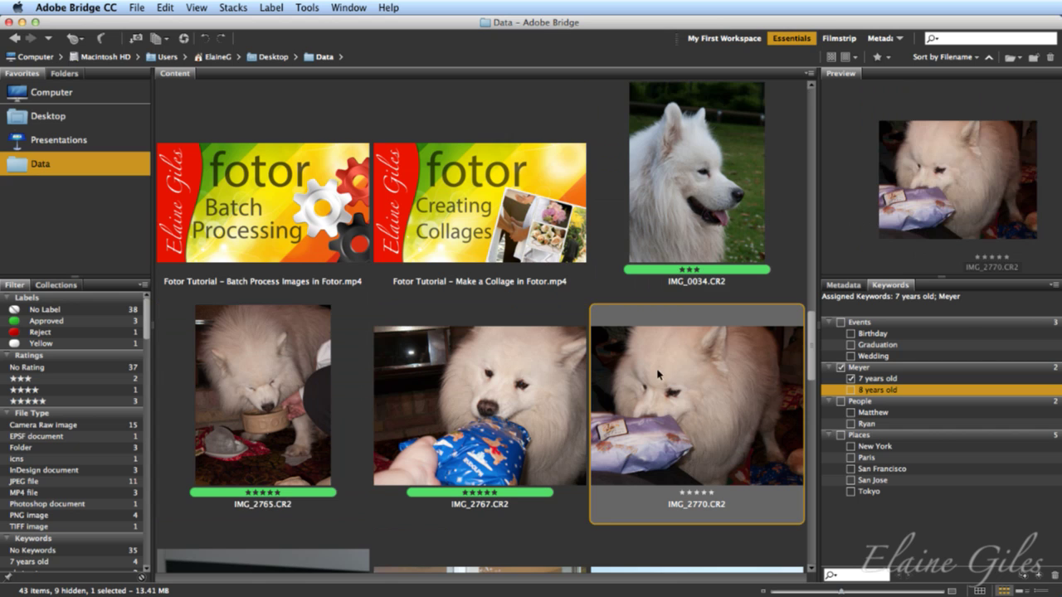
click(681, 209)
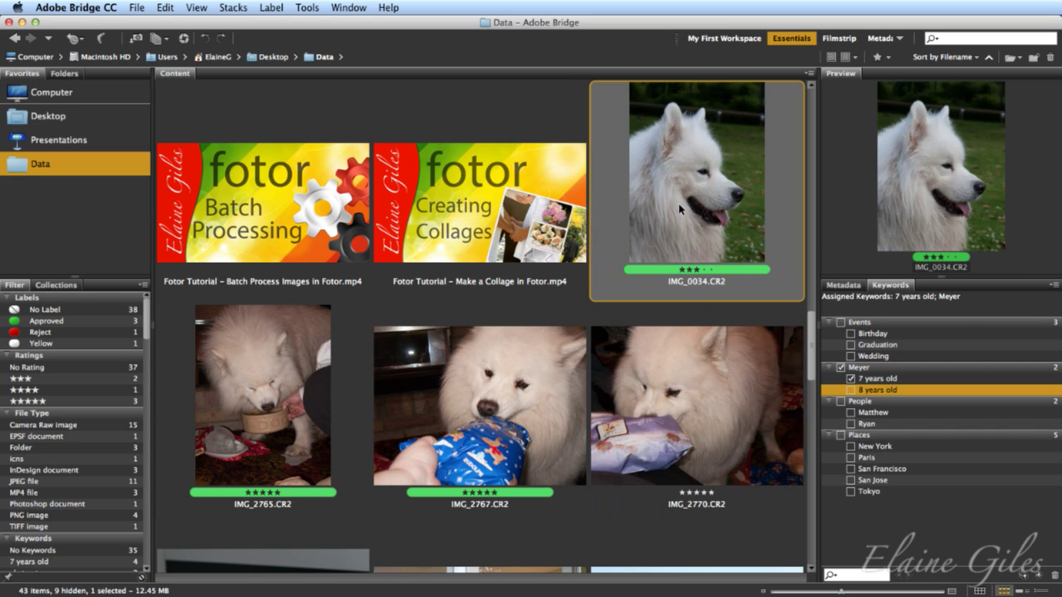
click(851, 390)
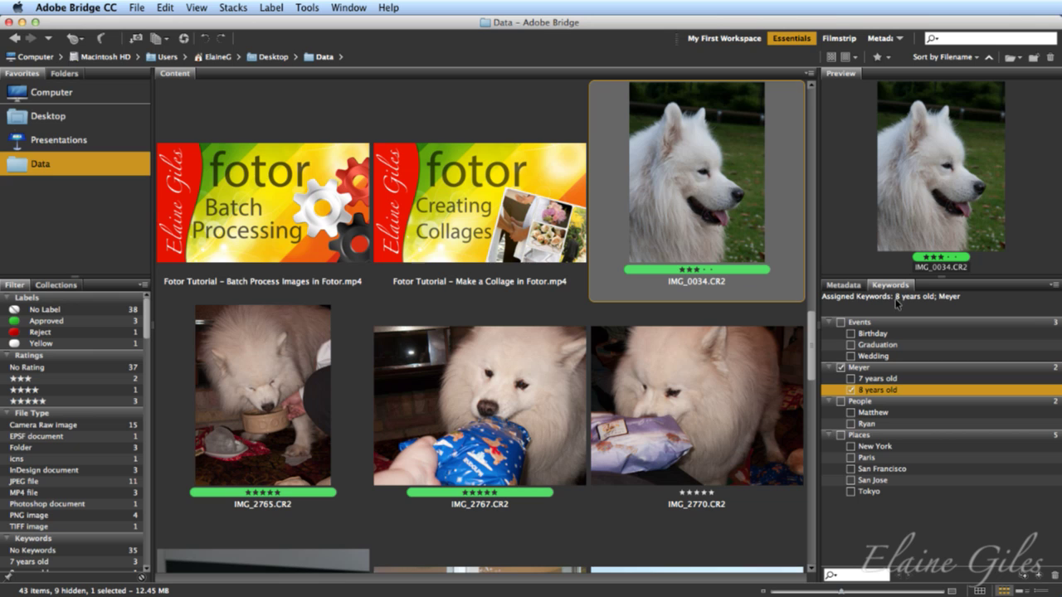
click(991, 536)
click(188, 166)
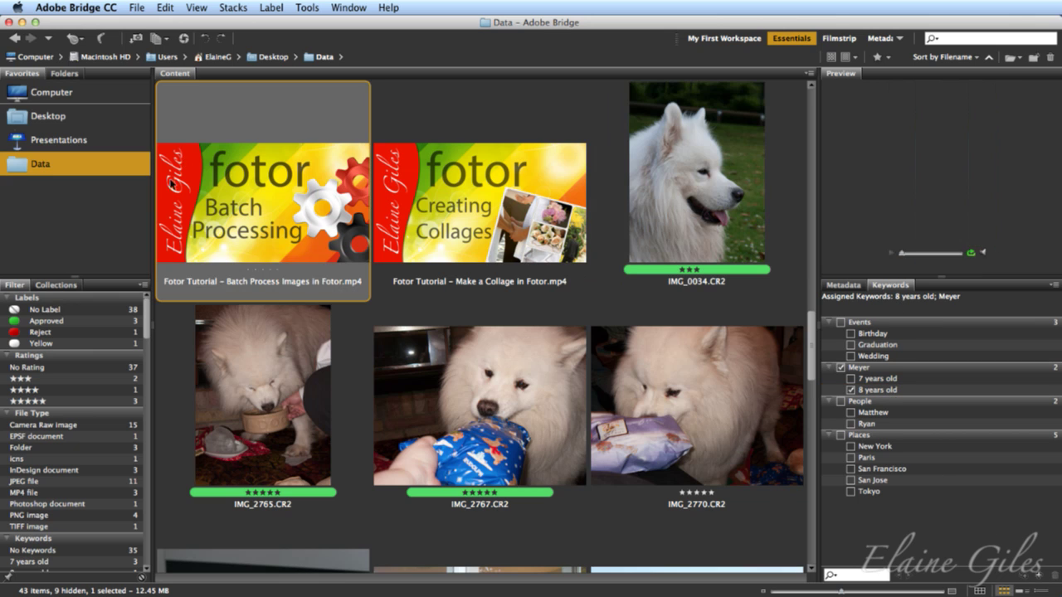
Step: Collapse the File Type, Ratings and Labels filter criteria, leaving the Keywords criteria expanded
click(7, 413)
click(7, 355)
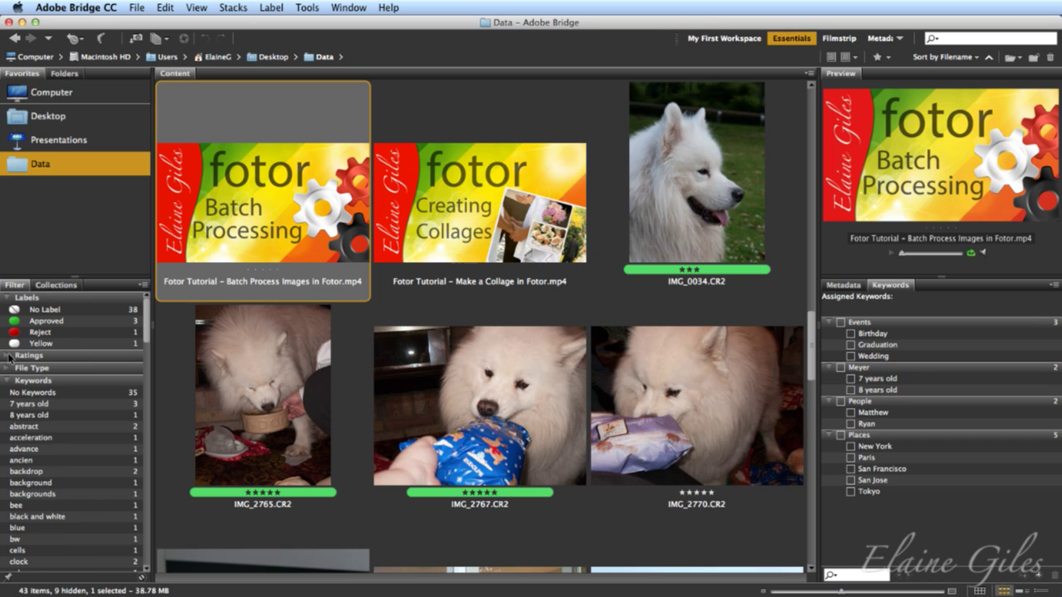
click(8, 298)
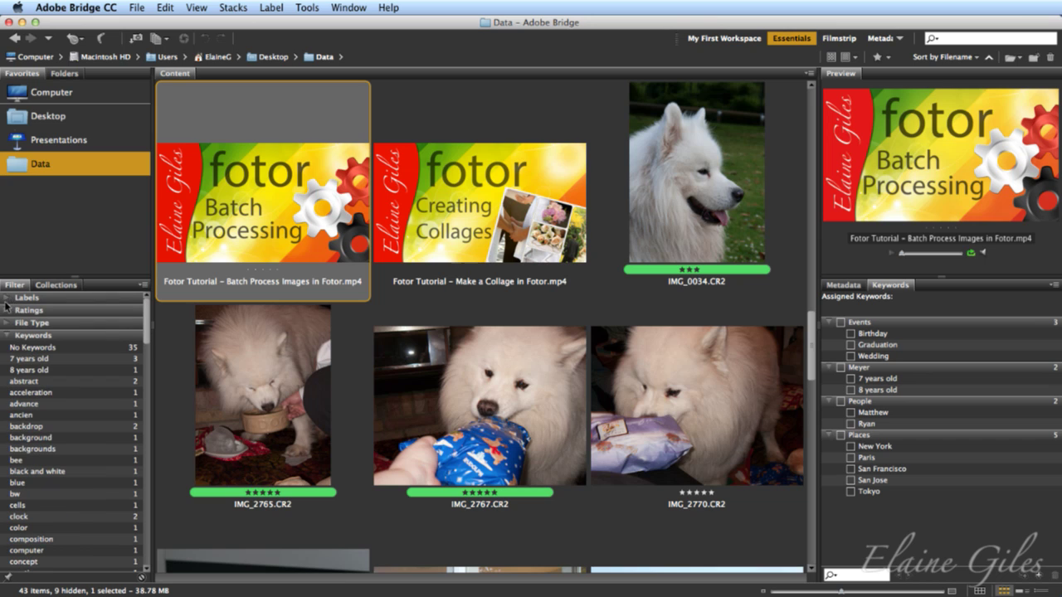
click(66, 336)
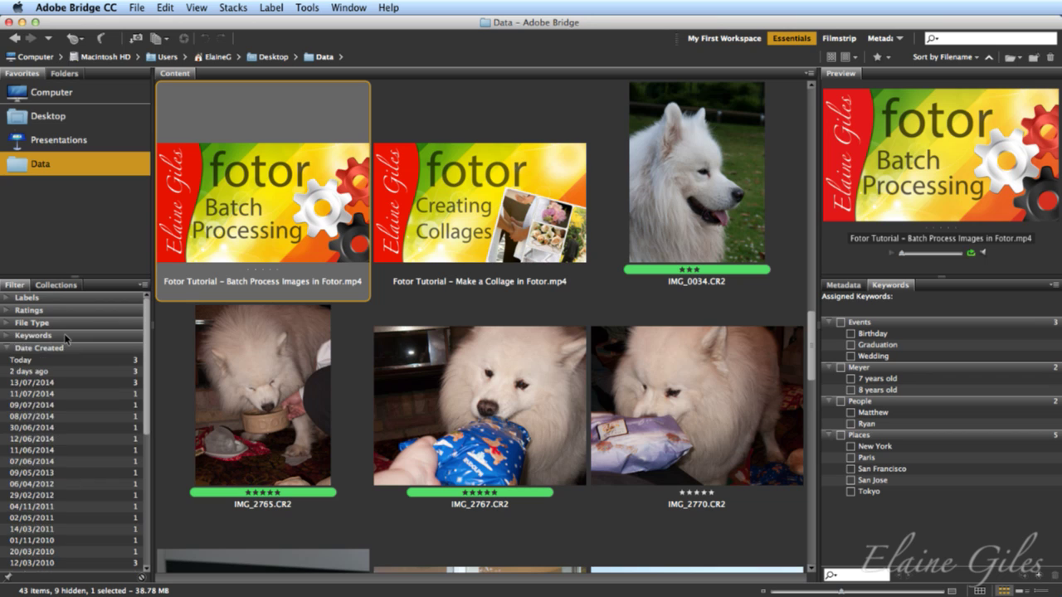
click(65, 336)
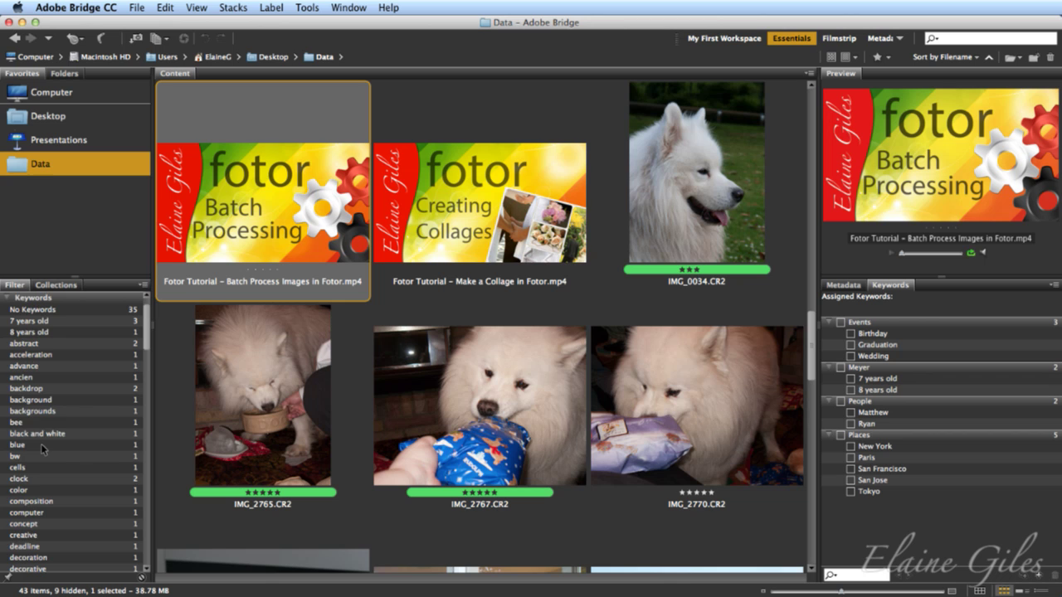
Step: Filter the Data folder to show only files tagged with the Meyer keyword
scroll(41, 449, down, 15)
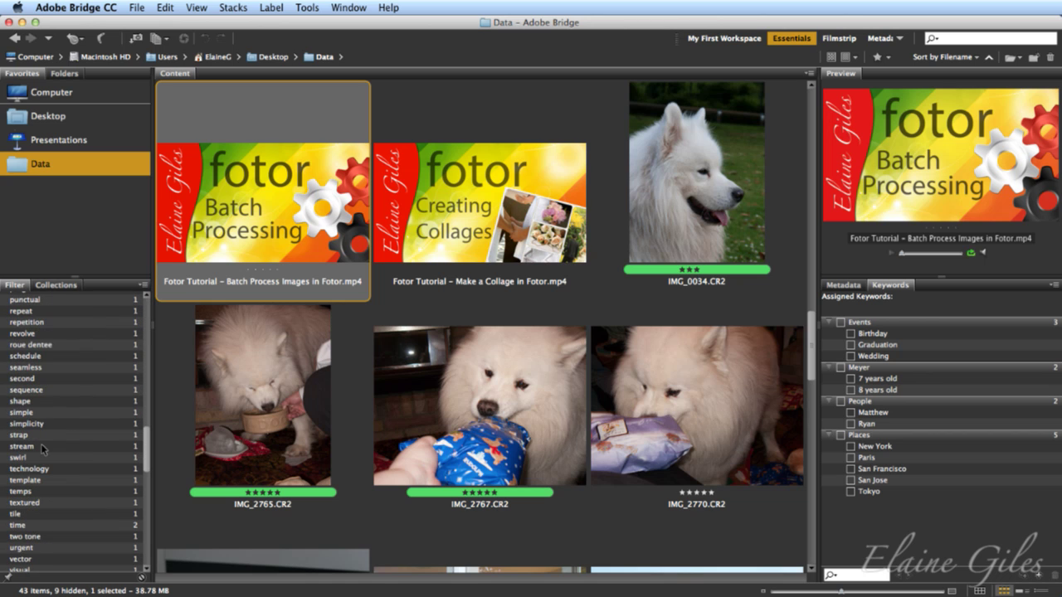
scroll(41, 448, up, 5)
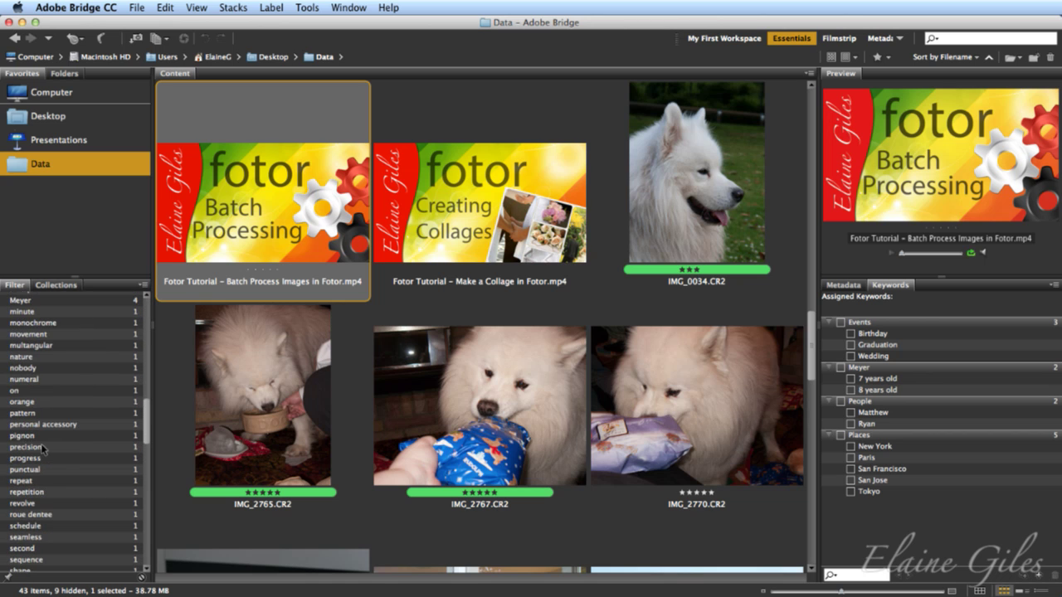
click(61, 304)
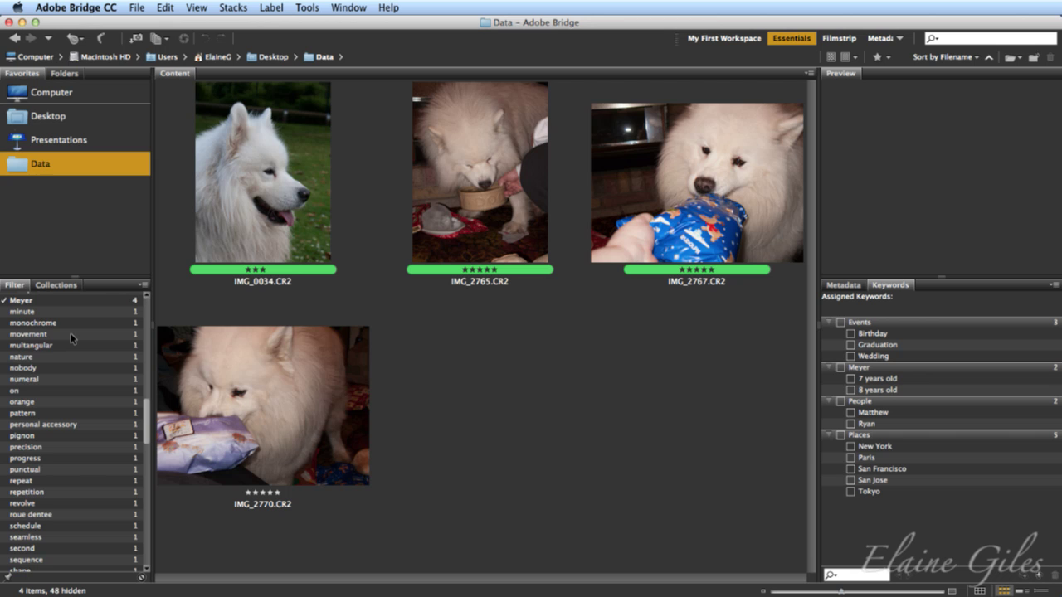
Step: Add the "8 years old" keyword to the active filter criteria
scroll(71, 337, up, 5)
scroll(71, 337, down, 5)
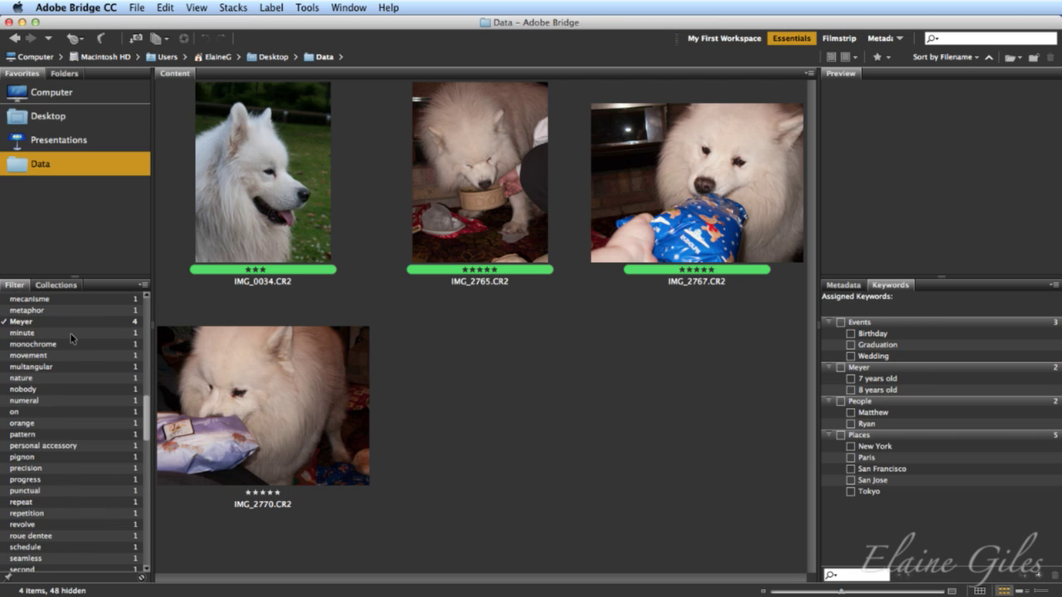
scroll(71, 337, up, 3)
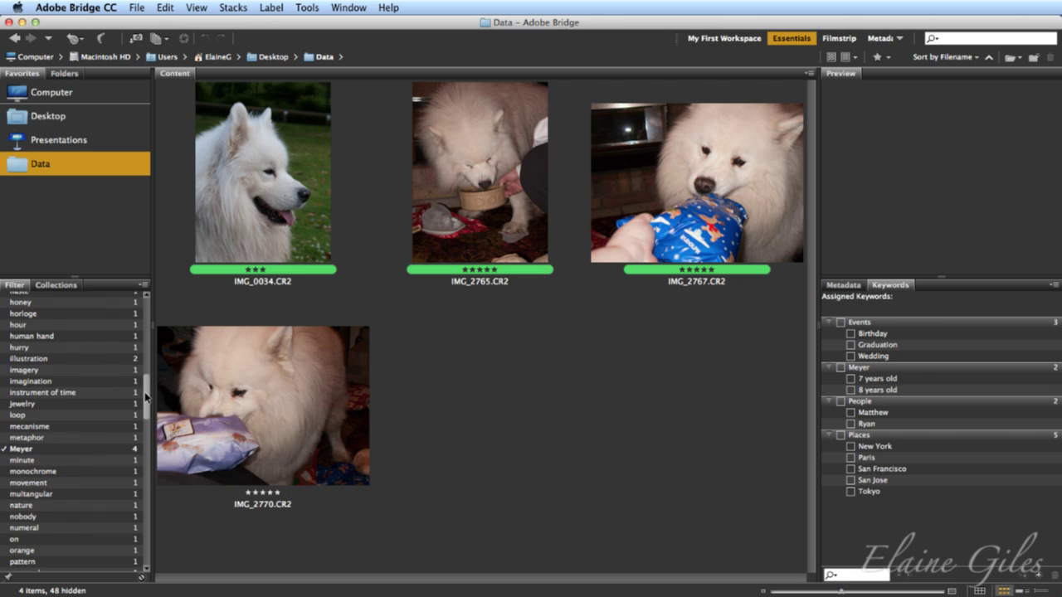
drag(148, 395, 149, 325)
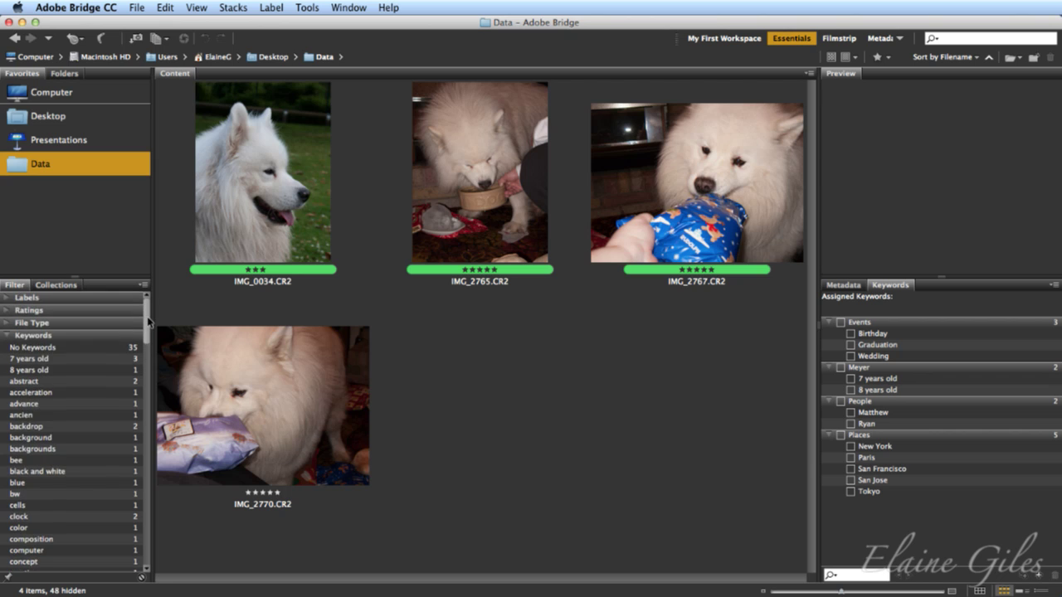
click(7, 370)
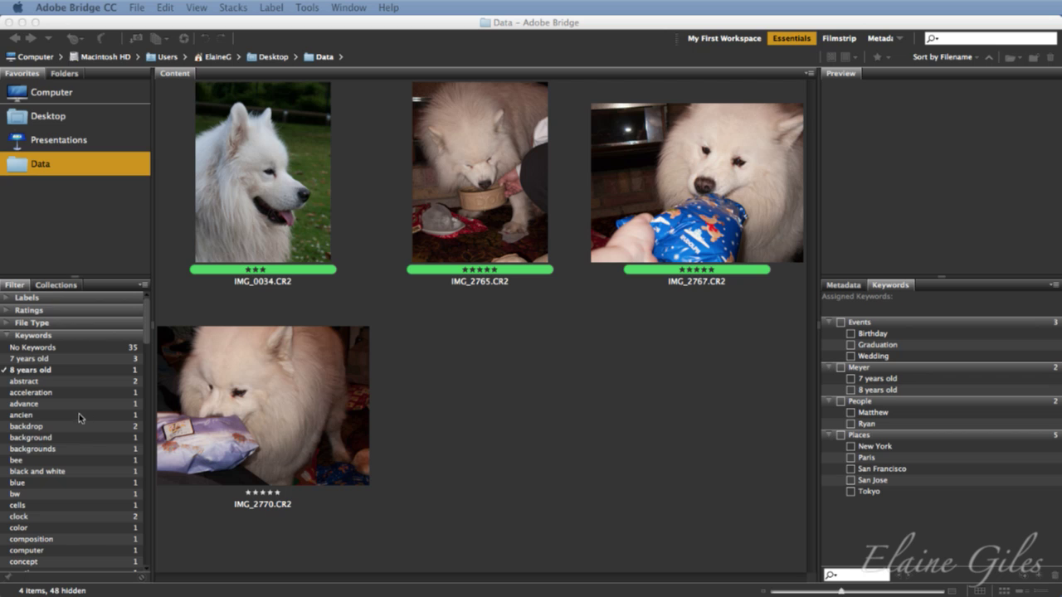
Step: Remove the Meyer keyword from the filter so only "8 years old" is applied
click(146, 326)
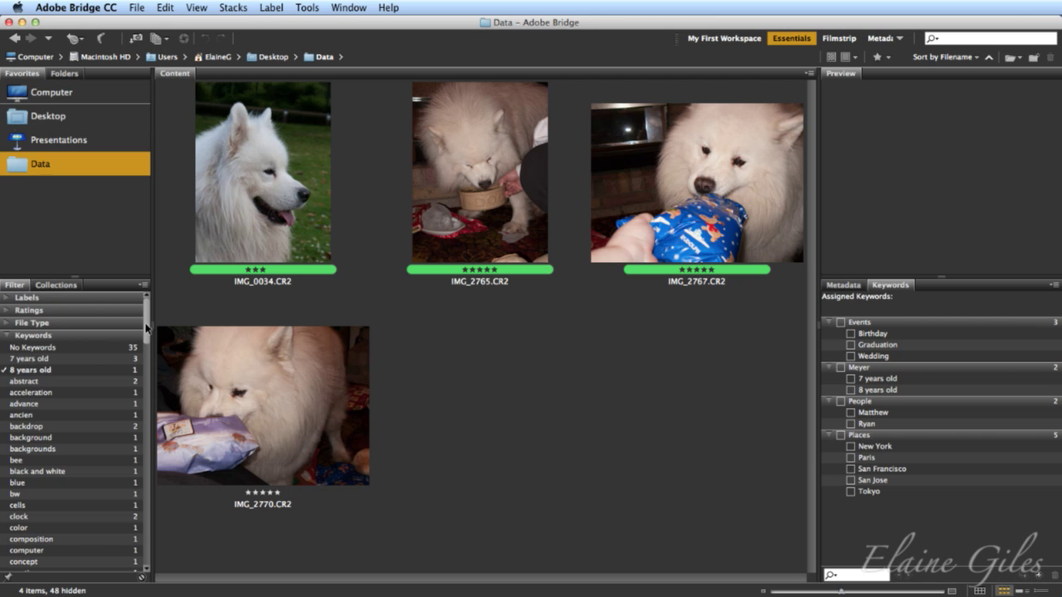
drag(145, 326, 137, 410)
click(98, 454)
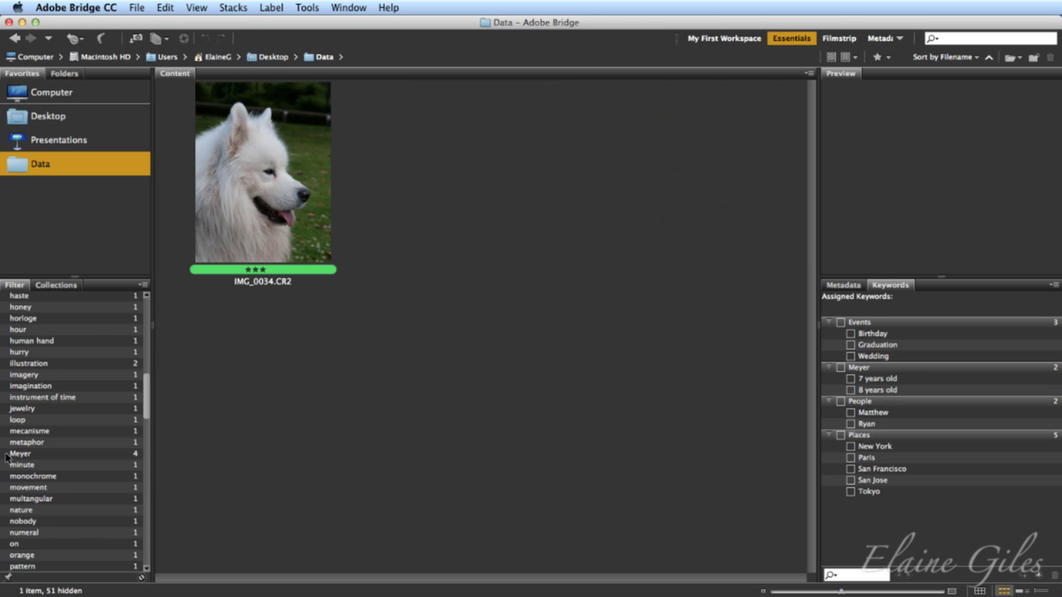
drag(149, 396, 152, 297)
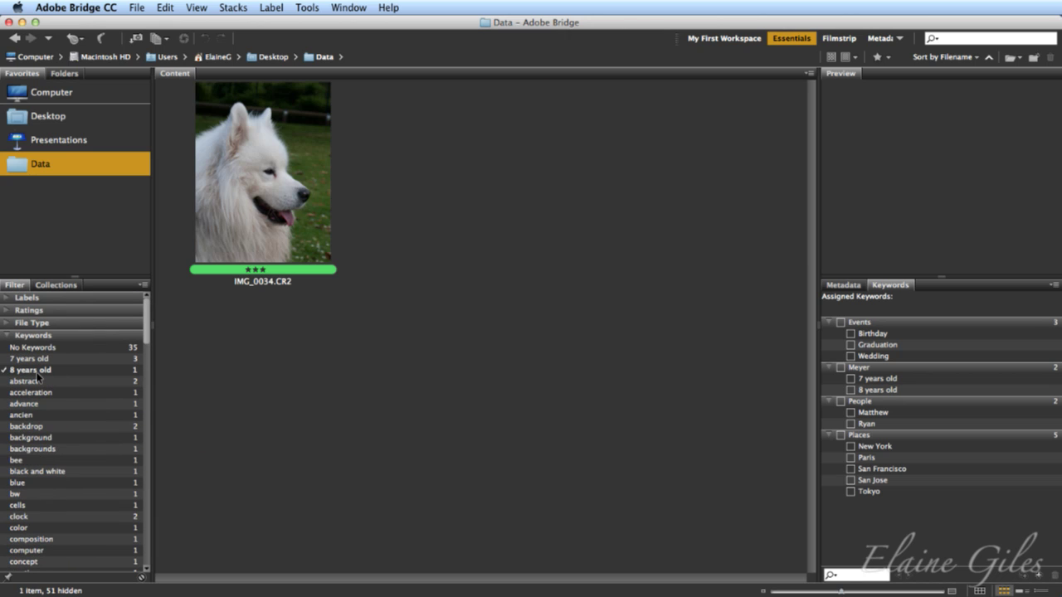